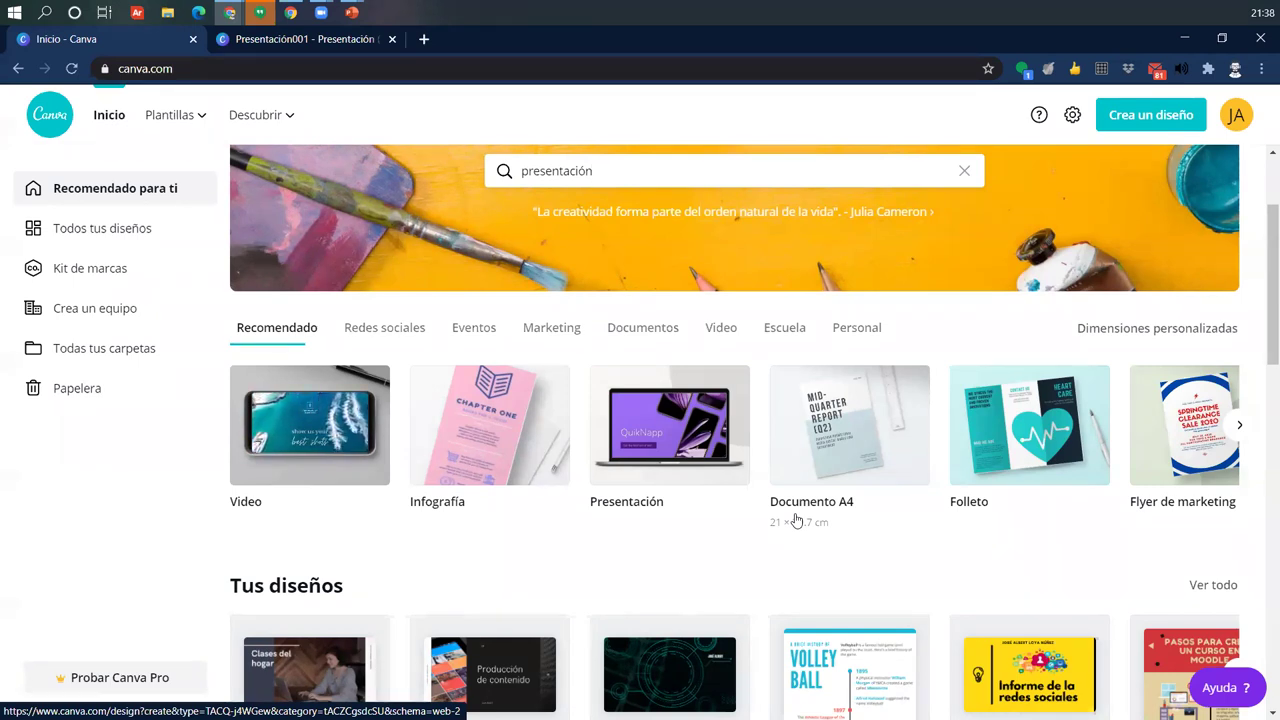
Step: In the Presentación001 design, view and close the presenting settings from the publishing options
{"action": "left_click", "coordinate": [320, 39]}
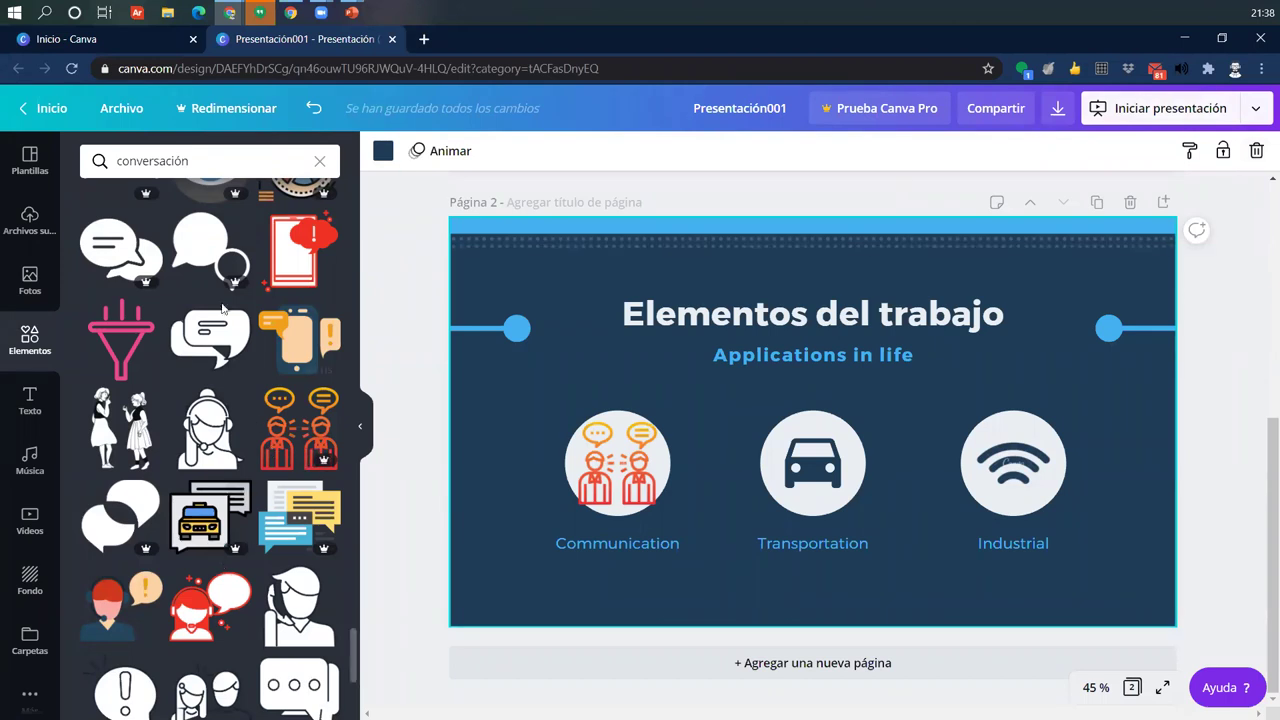
{"action": "left_click", "coordinate": [1256, 109]}
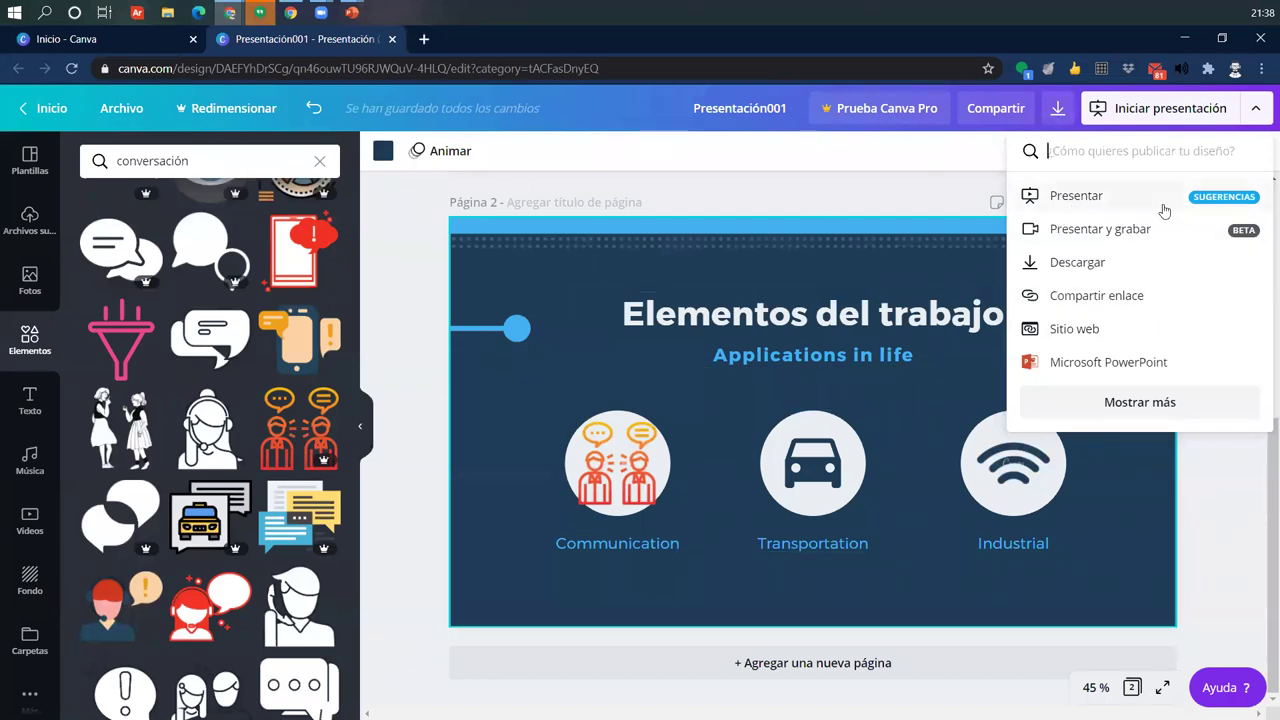
{"action": "left_click", "coordinate": [1090, 197]}
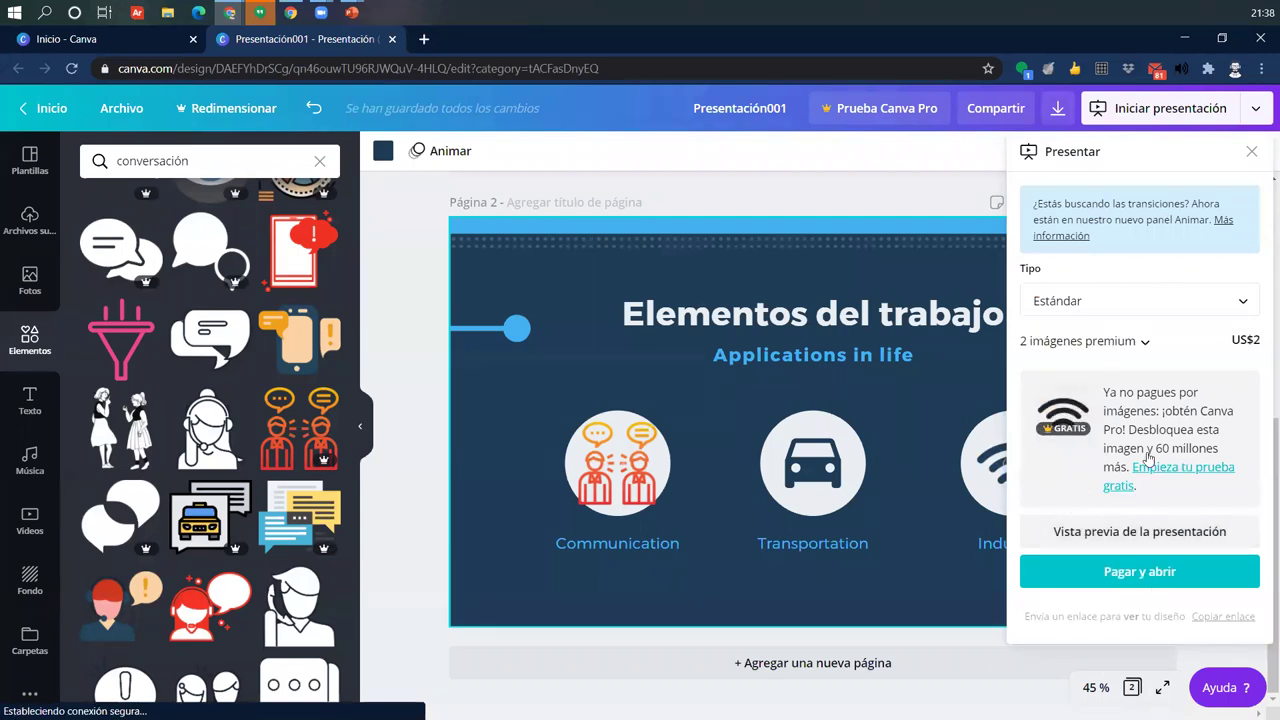
{"action": "left_click", "coordinate": [1252, 151]}
Step: Copy the design's view-only share link and start a new incognito window to test it
{"action": "left_click", "coordinate": [1254, 110]}
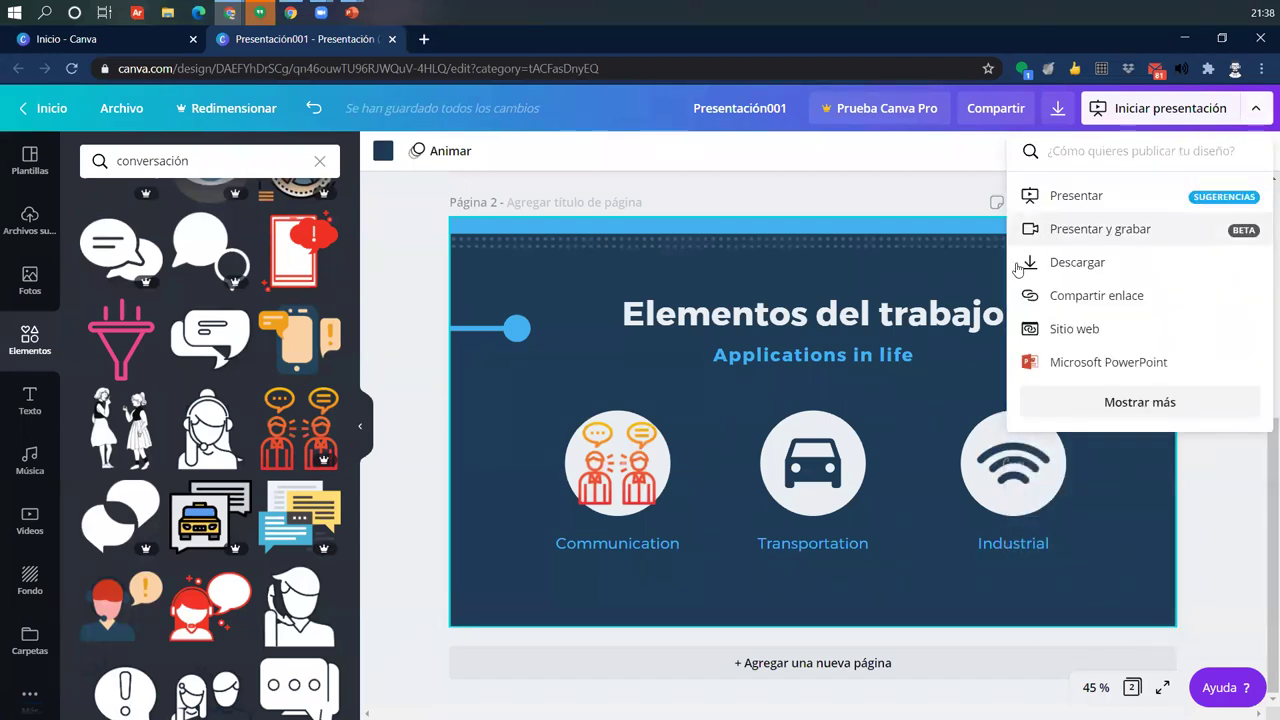
{"action": "left_click", "coordinate": [1105, 296]}
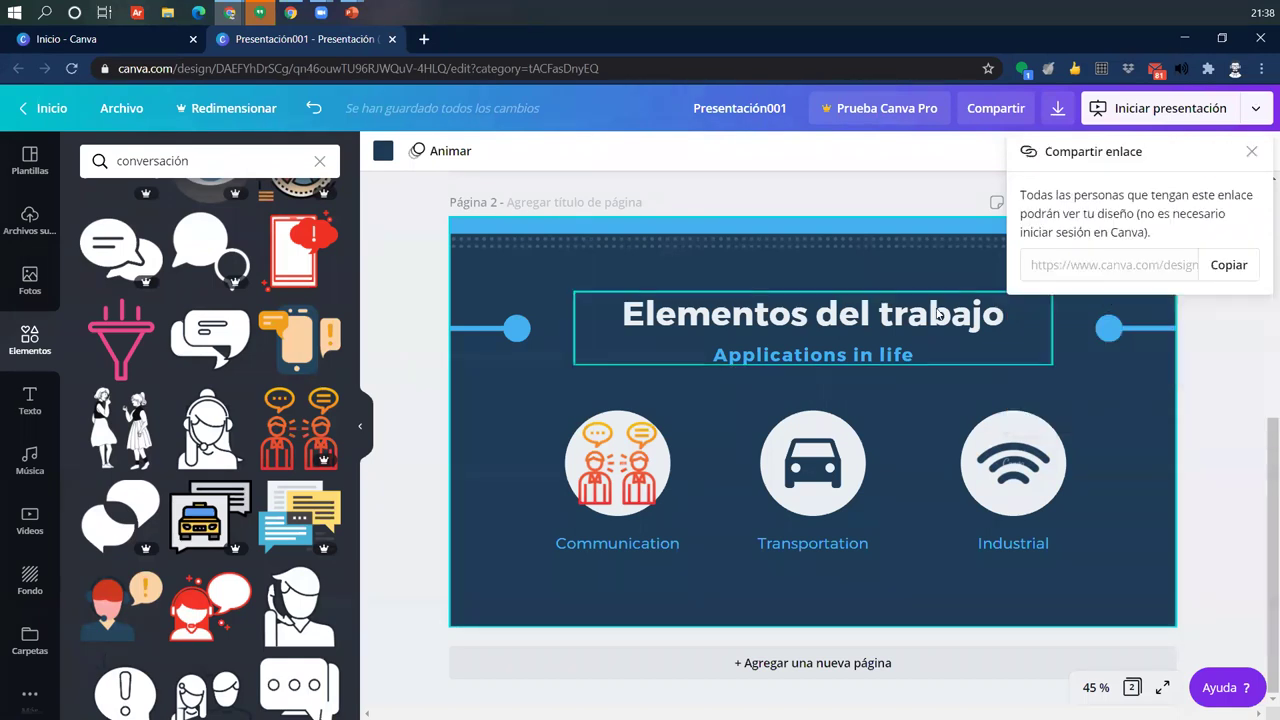
{"action": "left_click", "coordinate": [1225, 265]}
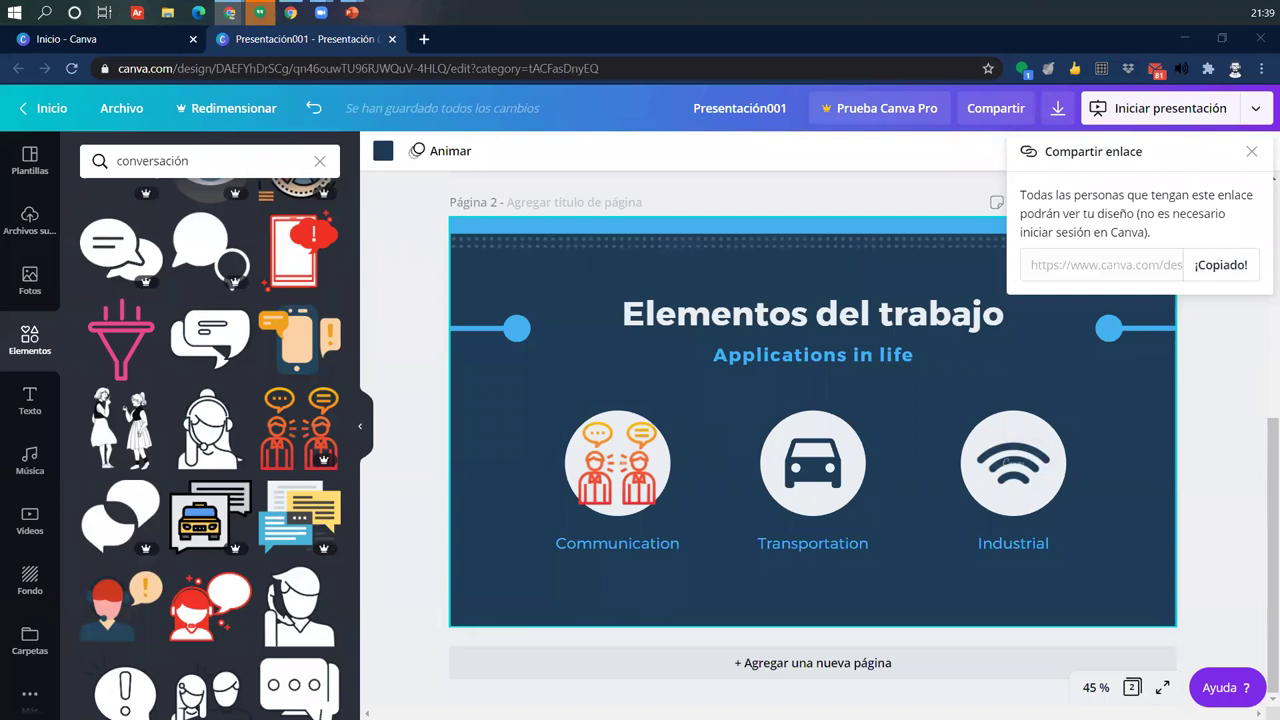
{"action": "left_click", "coordinate": [1262, 68]}
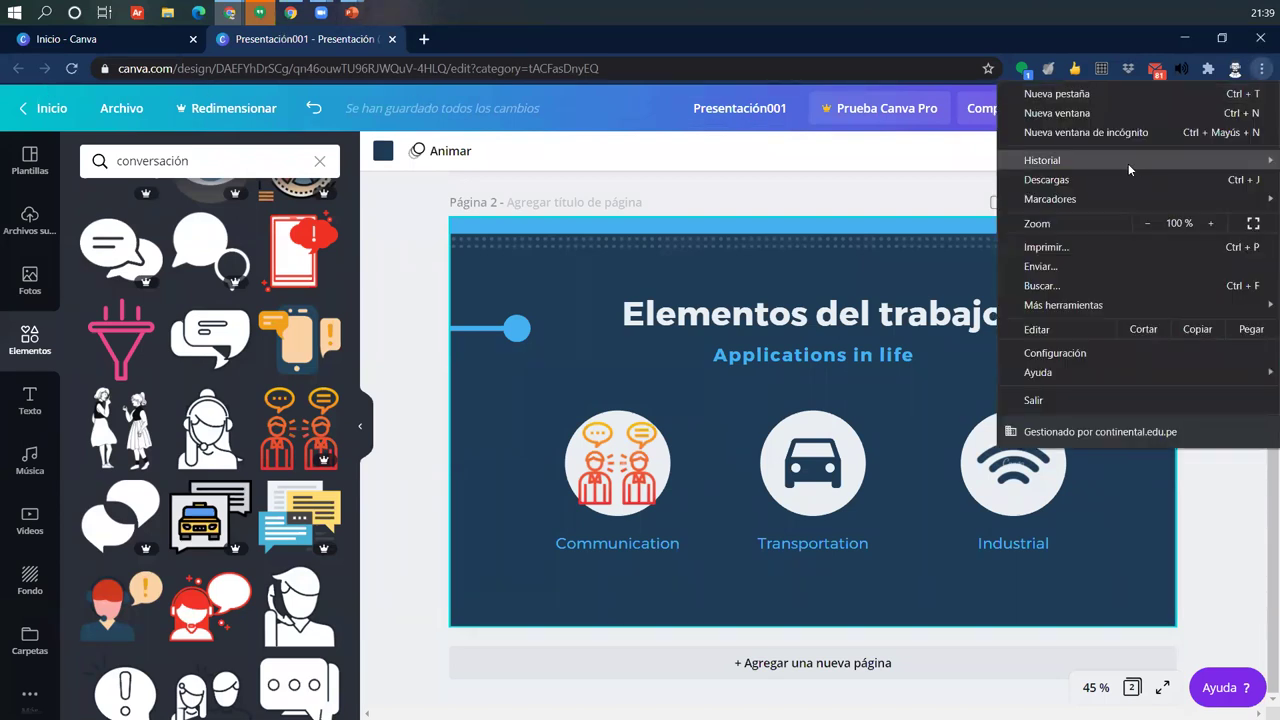
{"action": "left_click", "coordinate": [1122, 135]}
Step: Load the pasted share link, flip through both slides, then close the incognito window and share panel
{"action": "type", "text": "canva.com/design/DAEFYhDrSCg/pFJTlVjmWxKuDGDF1GjJUA/view?utm_content=DAEFYhDrSCg&utm_campaign=designshare&utm_medium=link&utm_source=publishsharelink"}
{"action": "key", "text": "Return"}
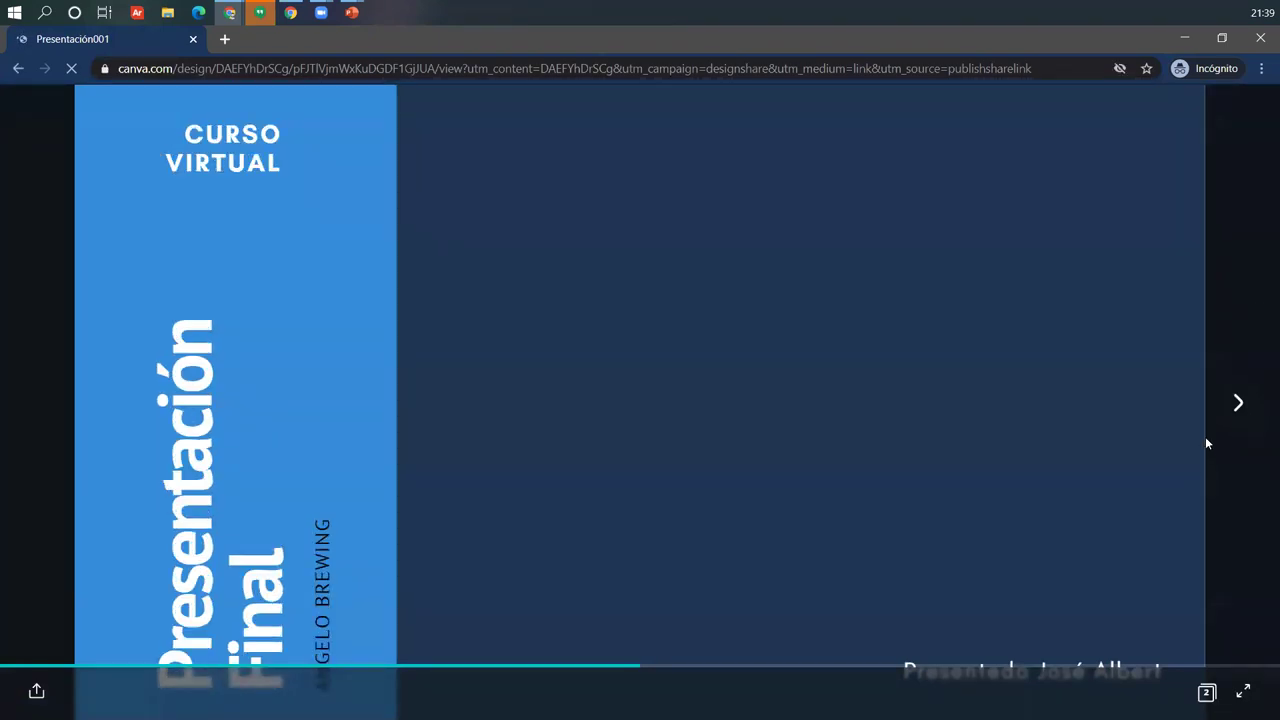
{"action": "left_click", "coordinate": [1240, 406]}
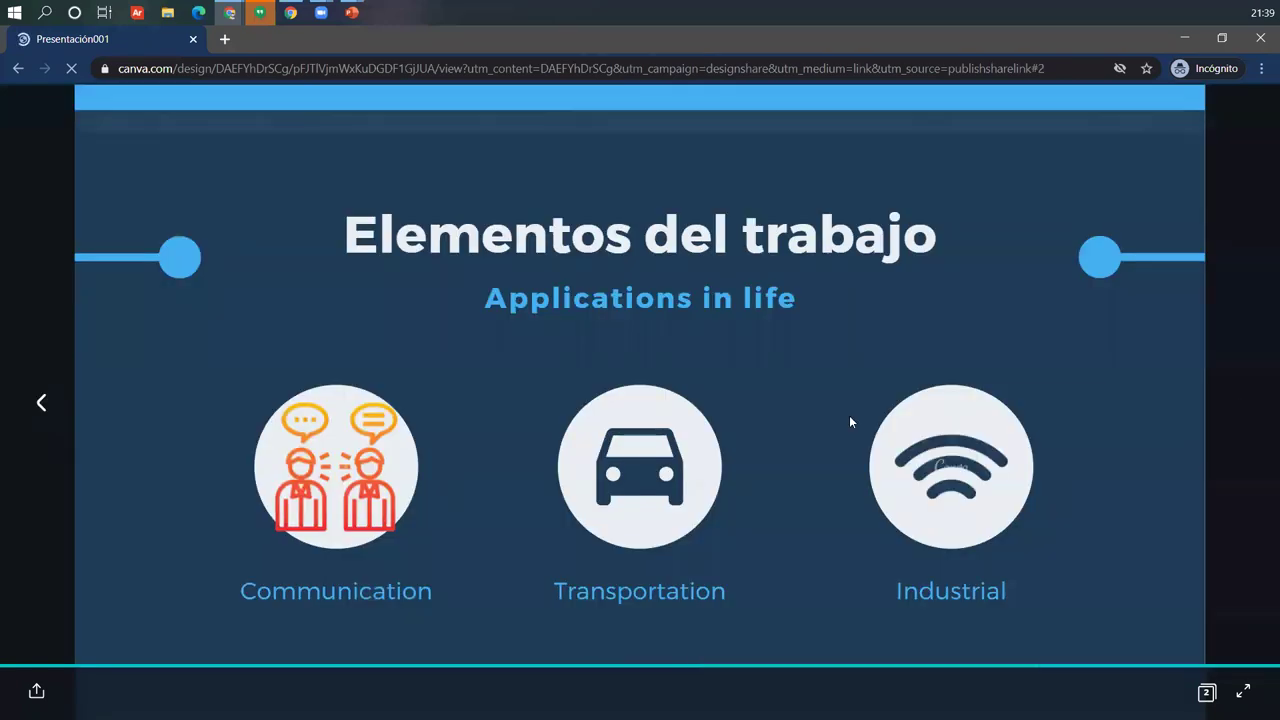
{"action": "left_click", "coordinate": [40, 404]}
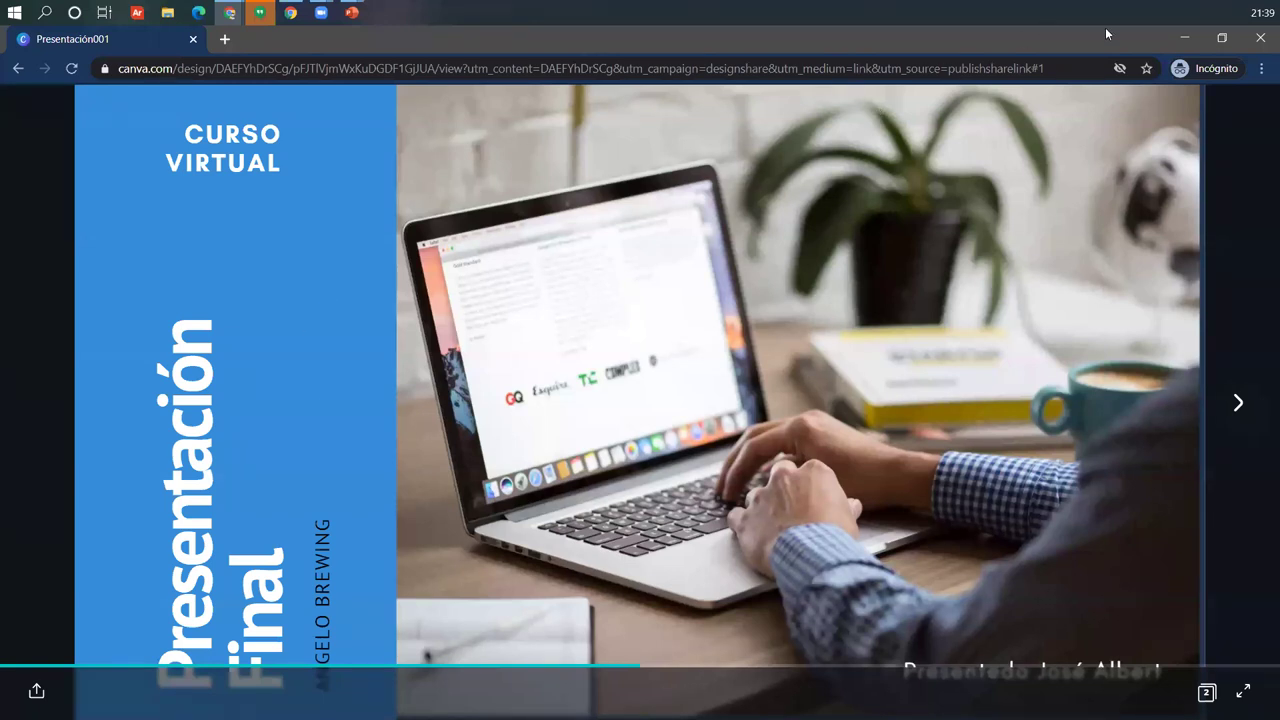
{"action": "left_click", "coordinate": [1259, 41]}
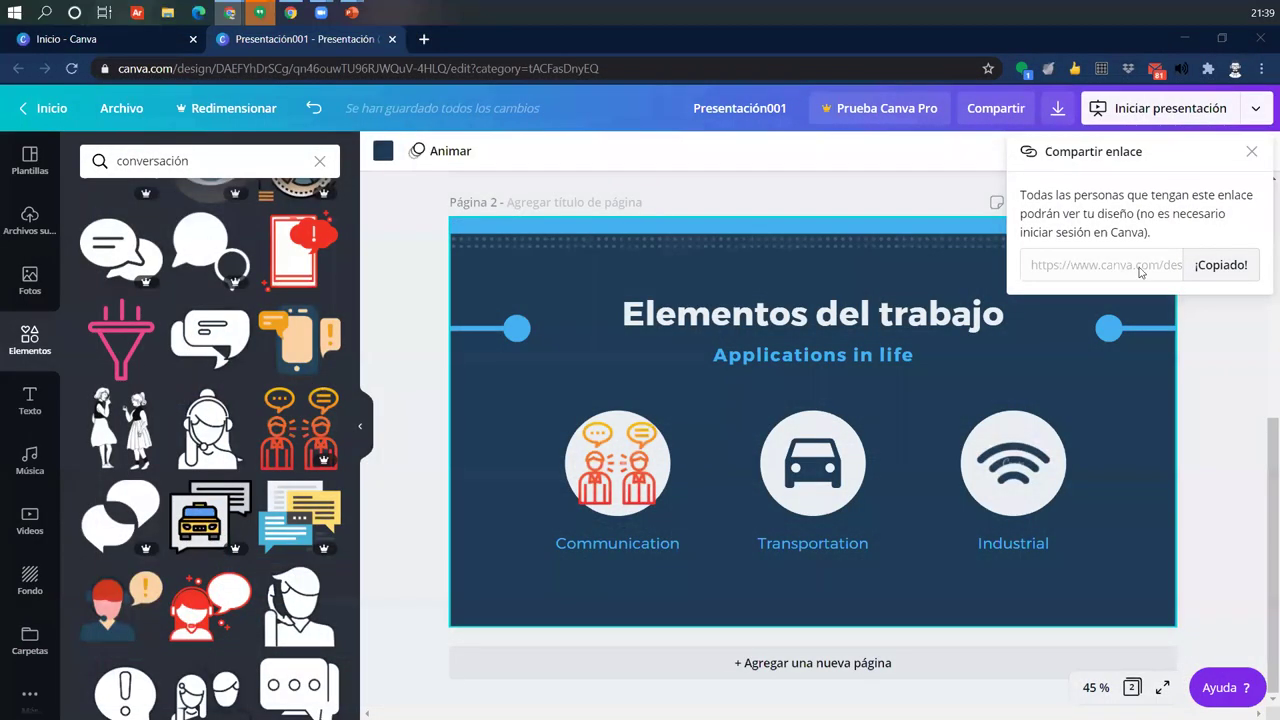
{"action": "left_click", "coordinate": [1252, 151]}
Step: Set up a Descargar as PDF Standard for all 2 pages and take the free watermarked draft
{"action": "left_click", "coordinate": [1256, 110]}
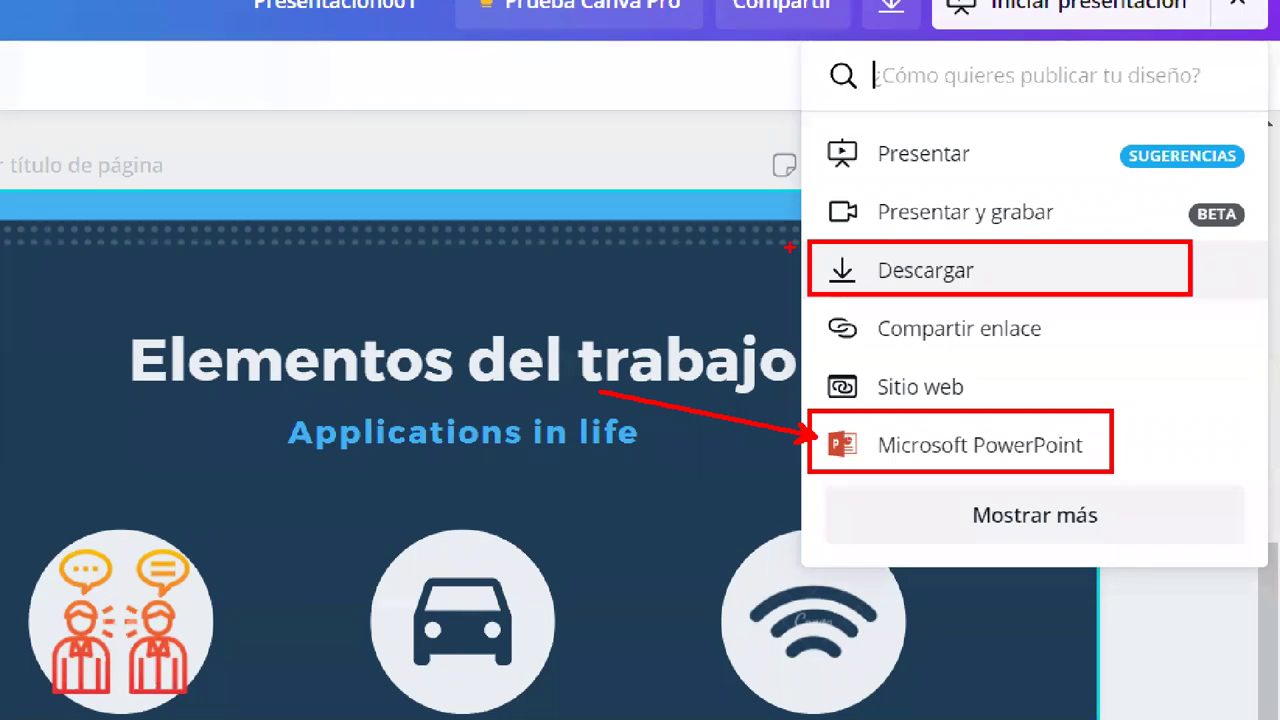
{"action": "left_click_drag", "start_coordinate": [820, 277], "coordinate": [722, 228]}
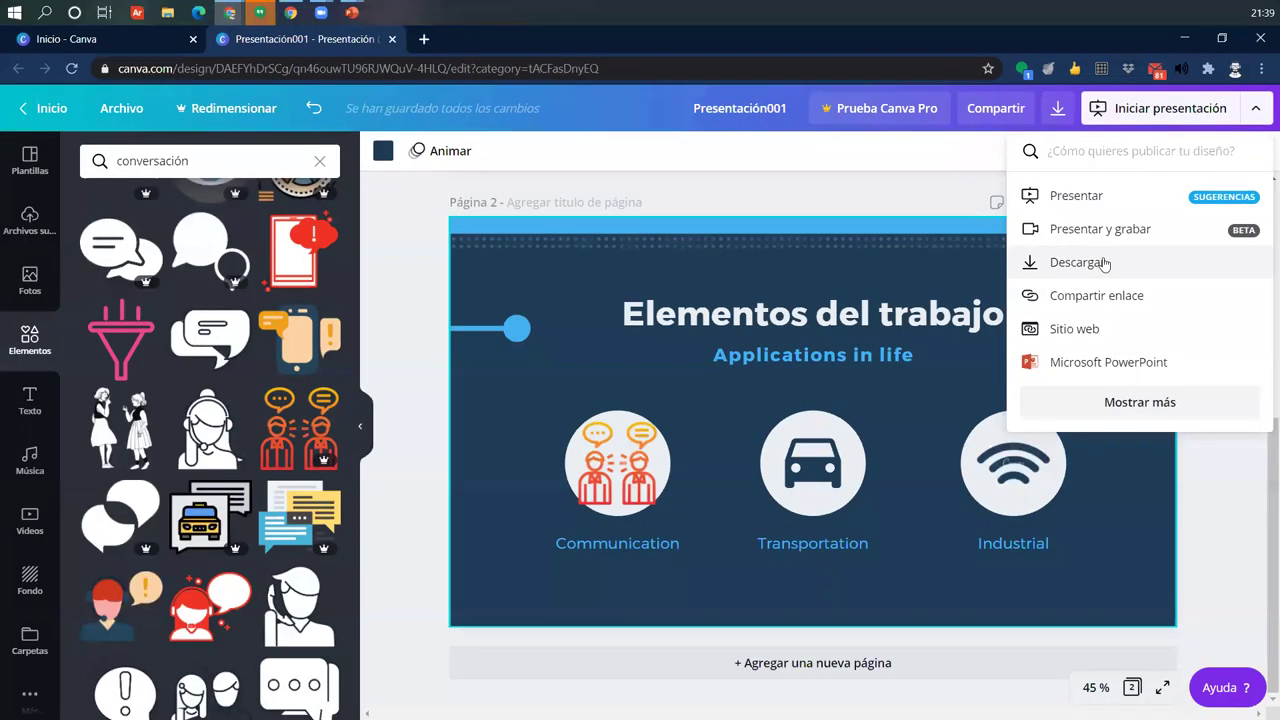
{"action": "left_click", "coordinate": [965, 272]}
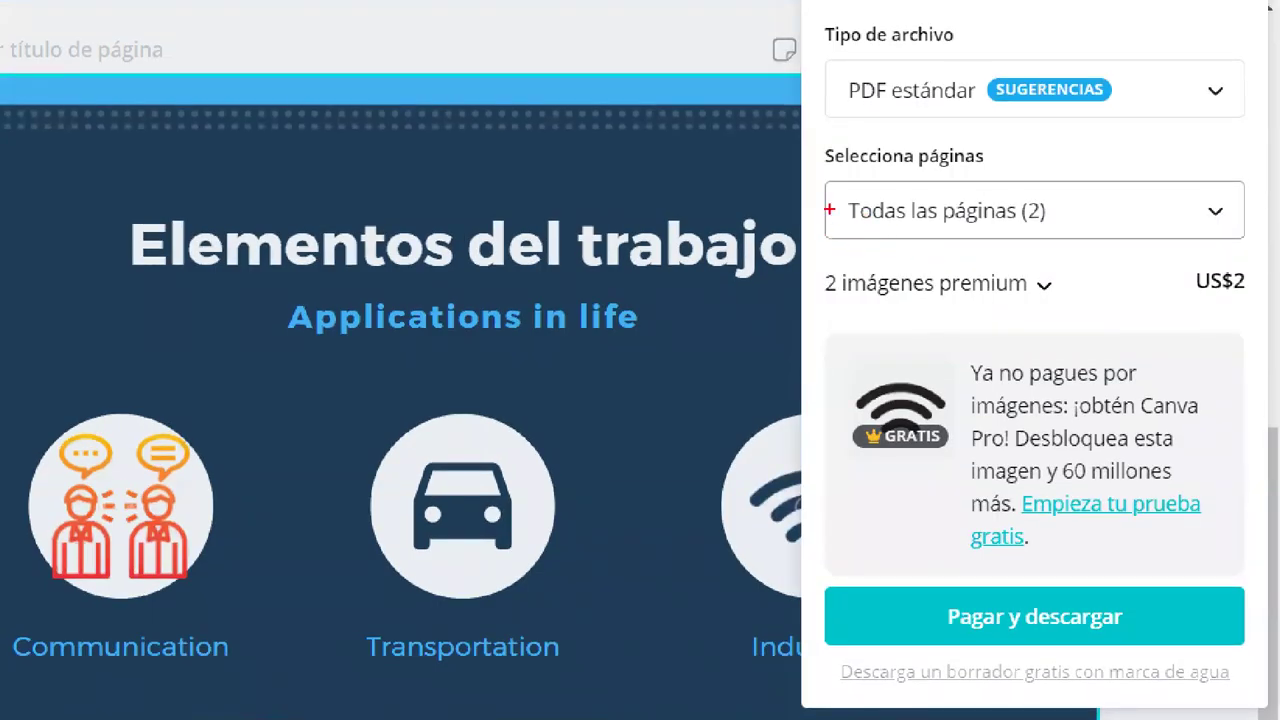
{"action": "left_click_drag", "start_coordinate": [812, 252], "coordinate": [1100, 310]}
{"action": "mouse_move", "coordinate": [1162, 266]}
{"action": "left_mouse_down"}
{"action": "mouse_move", "coordinate": [1256, 297]}
{"action": "mouse_move", "coordinate": [1199, 130]}
{"action": "left_mouse_up"}
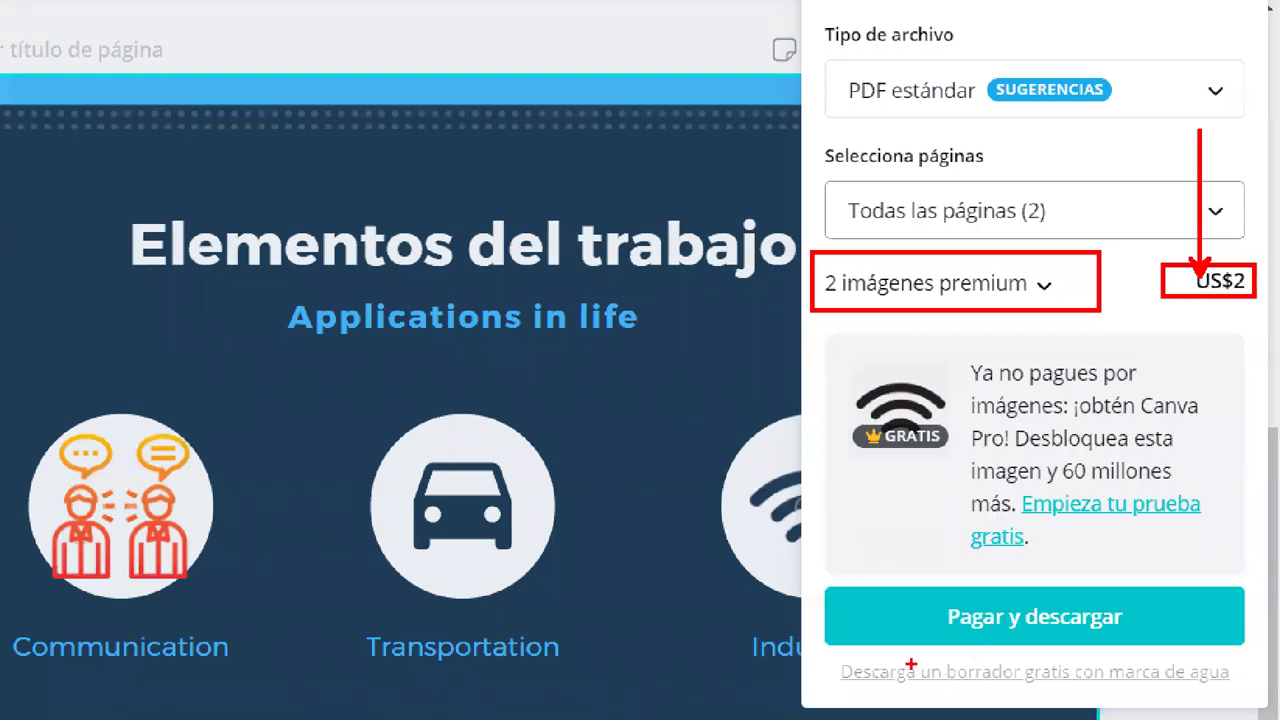
{"action": "mouse_move", "coordinate": [826, 648]}
{"action": "left_mouse_down"}
{"action": "mouse_move", "coordinate": [1000, 698]}
{"action": "mouse_move", "coordinate": [1247, 697]}
{"action": "left_mouse_up"}
{"action": "mouse_move", "coordinate": [840, 660]}
{"action": "left_mouse_down"}
{"action": "mouse_move", "coordinate": [714, 623]}
{"action": "mouse_move", "coordinate": [672, 582]}
{"action": "left_mouse_up"}
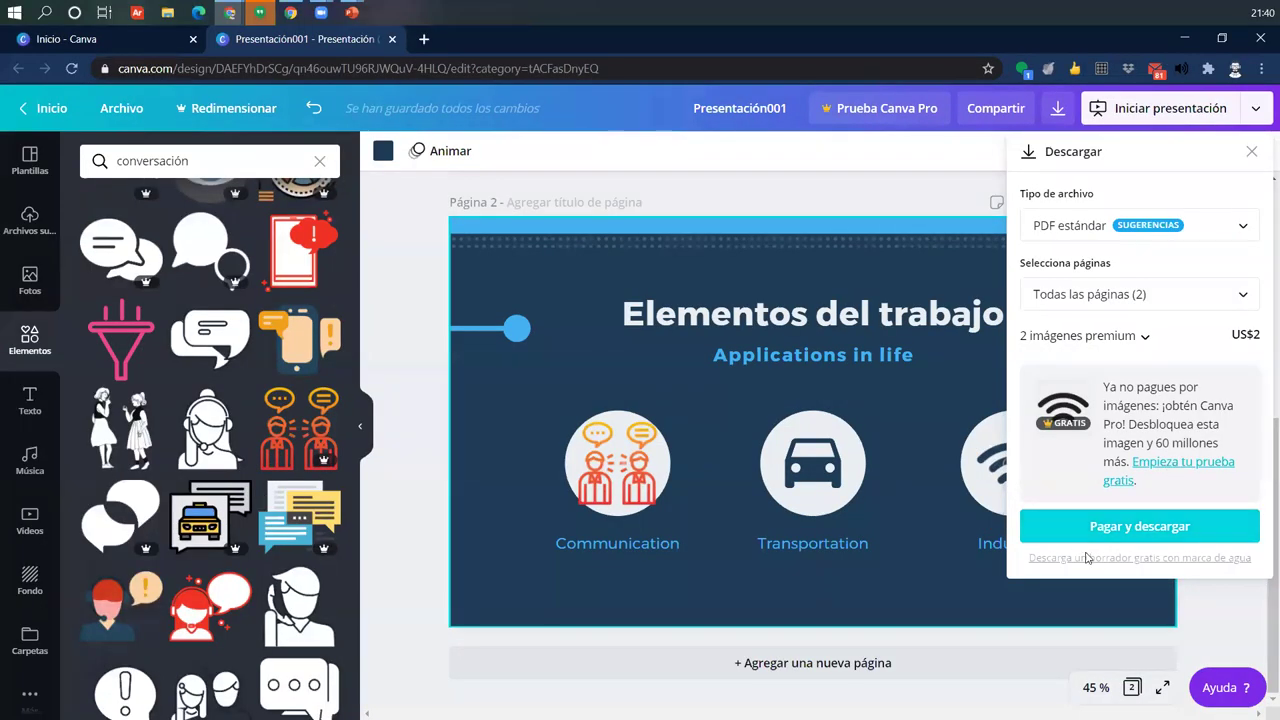
{"action": "left_click", "coordinate": [1086, 558]}
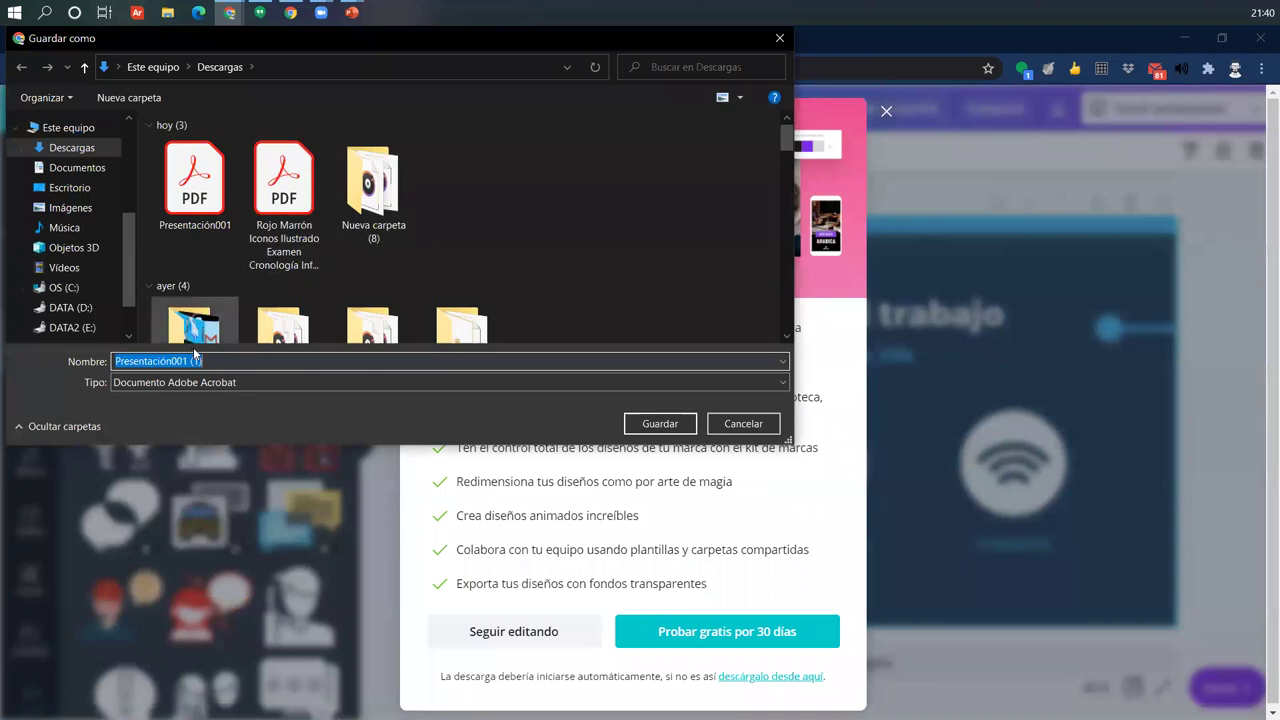
Step: Save the draft as Presentación001 (1) in Descargas and open the downloaded PDF
{"action": "left_click", "coordinate": [660, 423]}
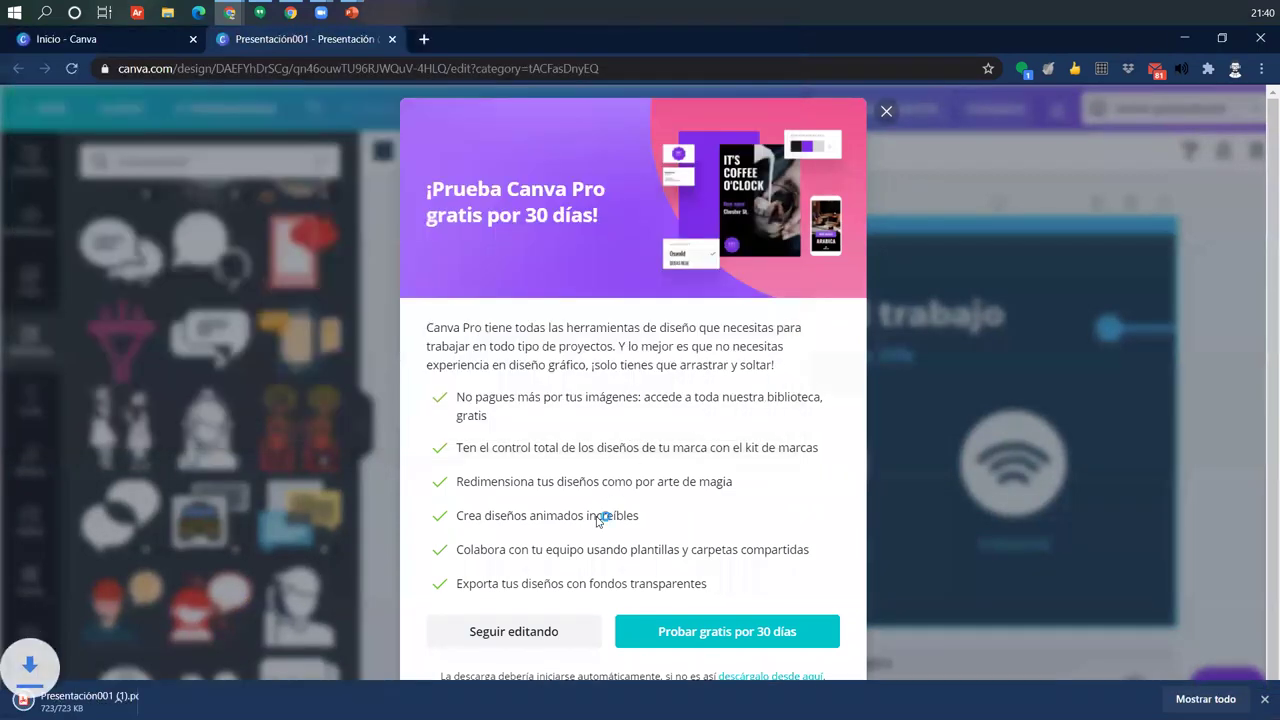
{"action": "left_click", "coordinate": [92, 700]}
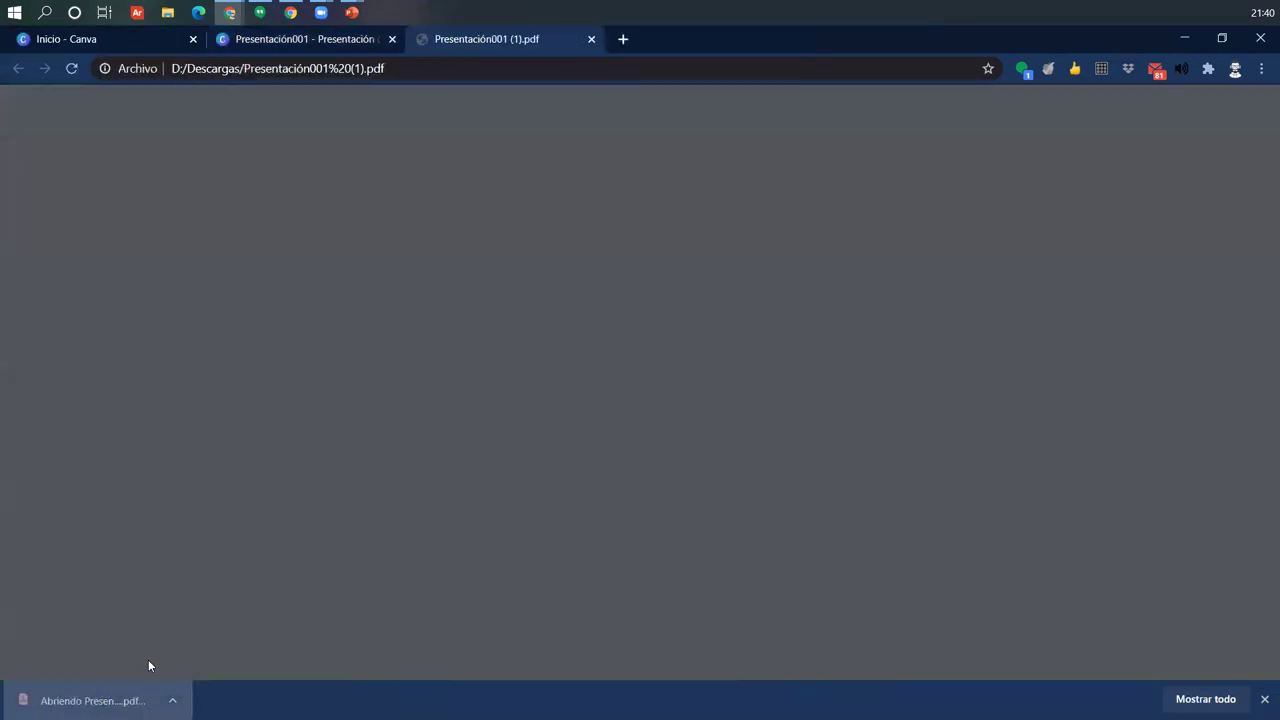
Step: Scroll between the PDF's two pages, ending on the Elementos del trabajo slide
{"action": "scroll", "coordinate": [721, 274], "scroll_direction": "down", "scroll_amount": 1}
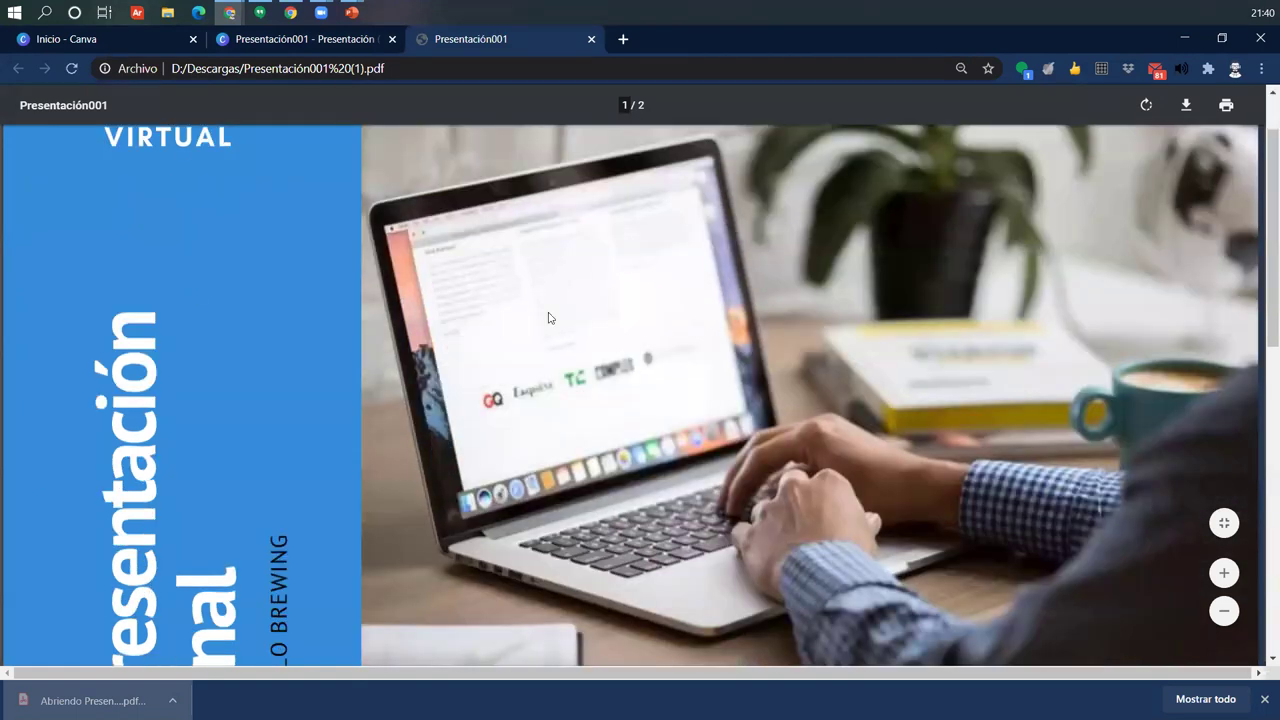
{"action": "scroll", "coordinate": [548, 317], "scroll_direction": "up", "scroll_amount": 1}
{"action": "scroll", "coordinate": [548, 317], "scroll_direction": "down", "scroll_amount": 10}
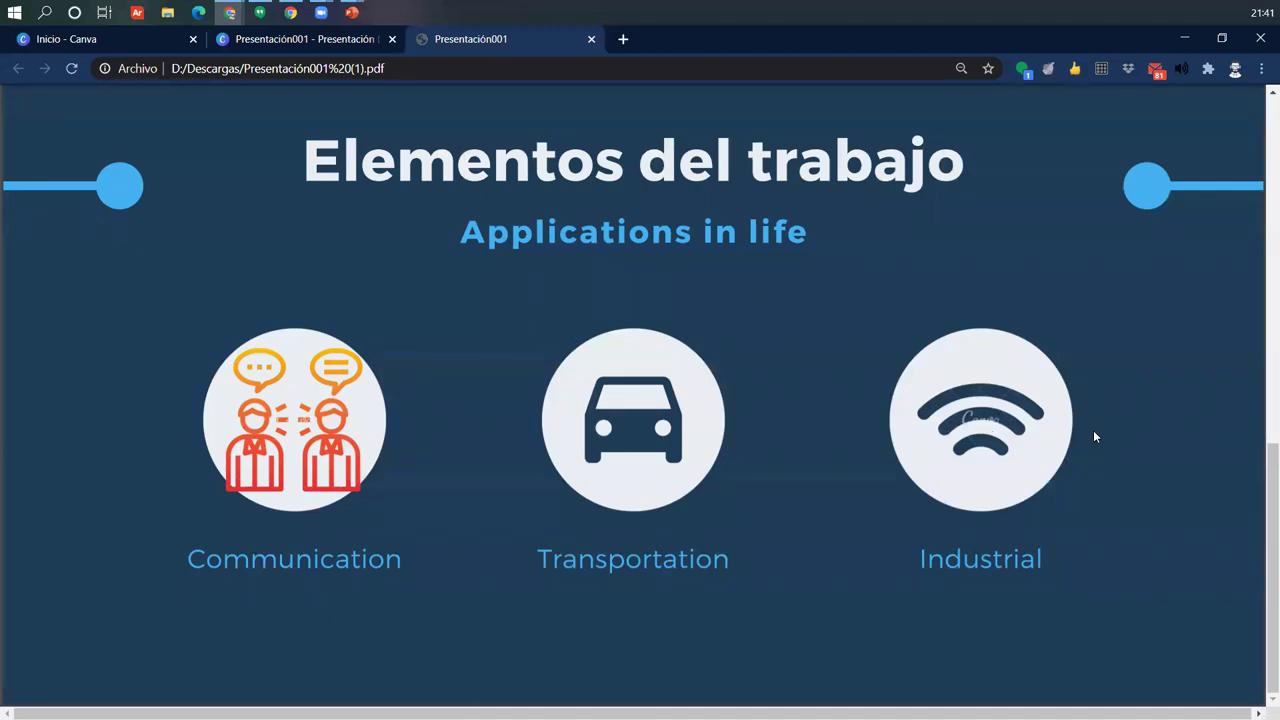
{"action": "scroll", "coordinate": [1092, 440], "scroll_direction": "up", "scroll_amount": 2}
{"action": "scroll", "coordinate": [1090, 444], "scroll_direction": "down", "scroll_amount": 2}
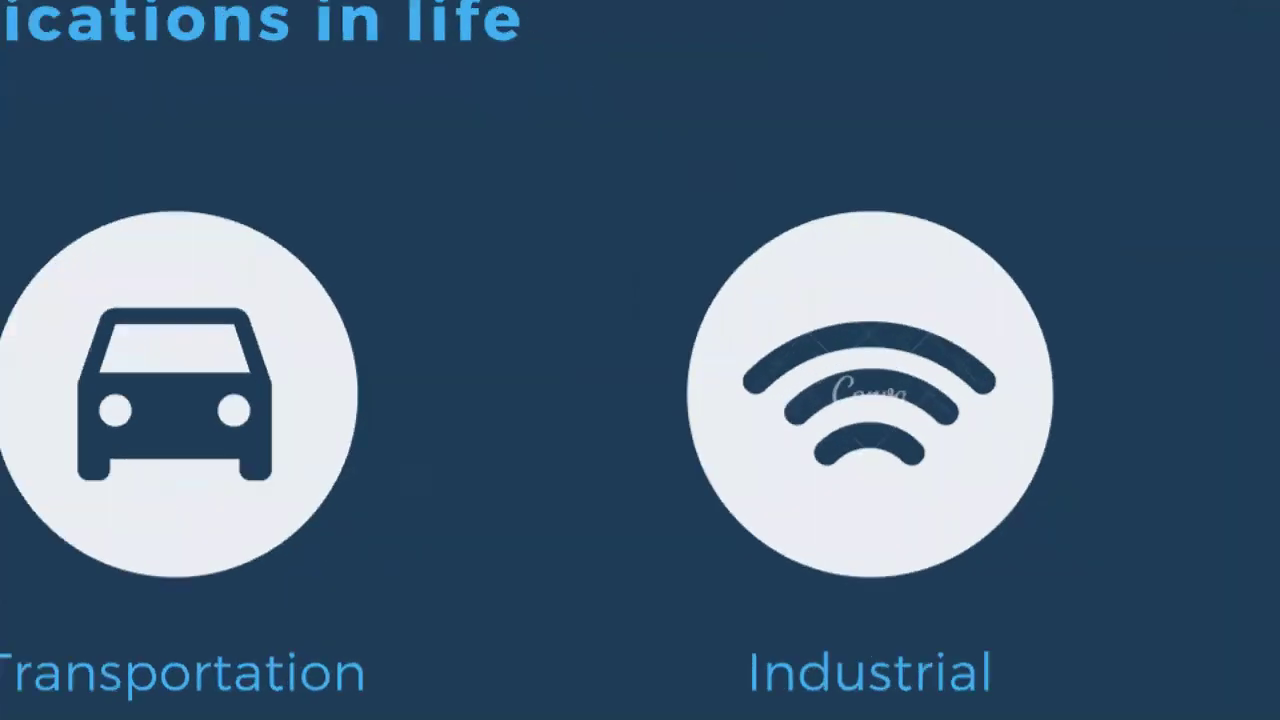
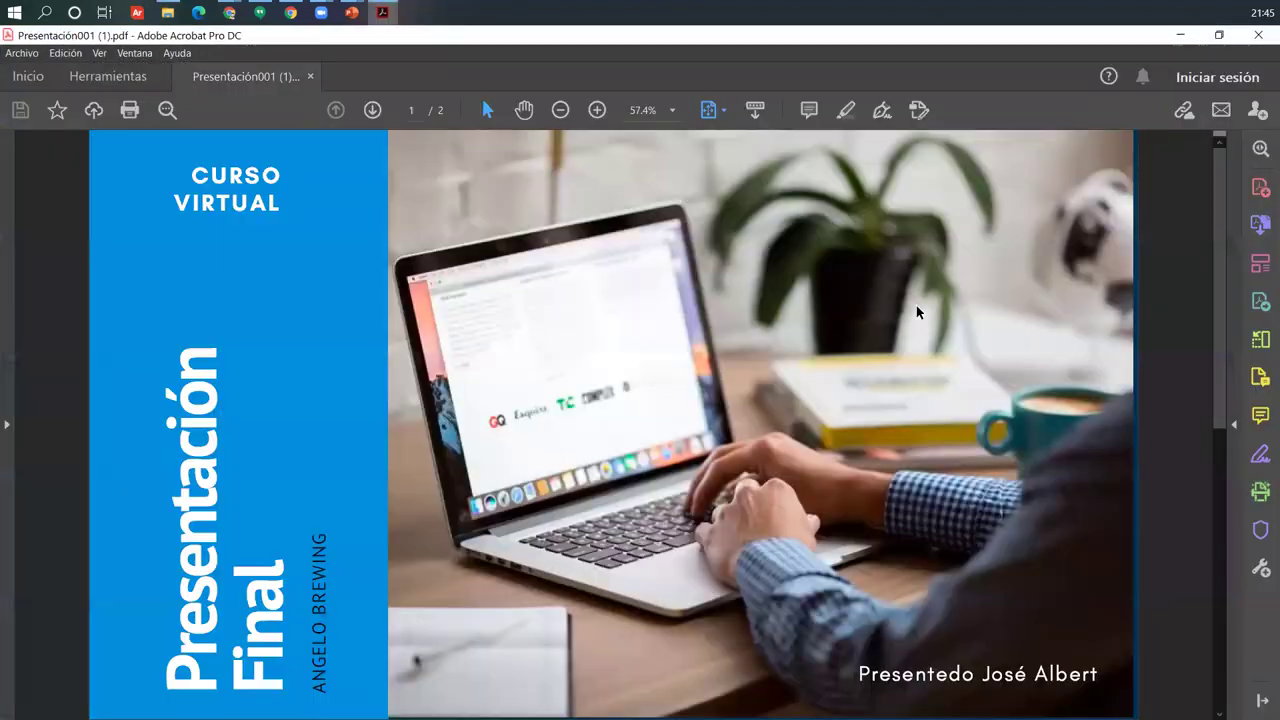
Step: Scroll to the 'Elementos del trabajo' page and zoom in on the Industrial wifi icon's Canva watermark
{"action": "scroll", "coordinate": [617, 349], "scroll_direction": "down", "scroll_amount": 3}
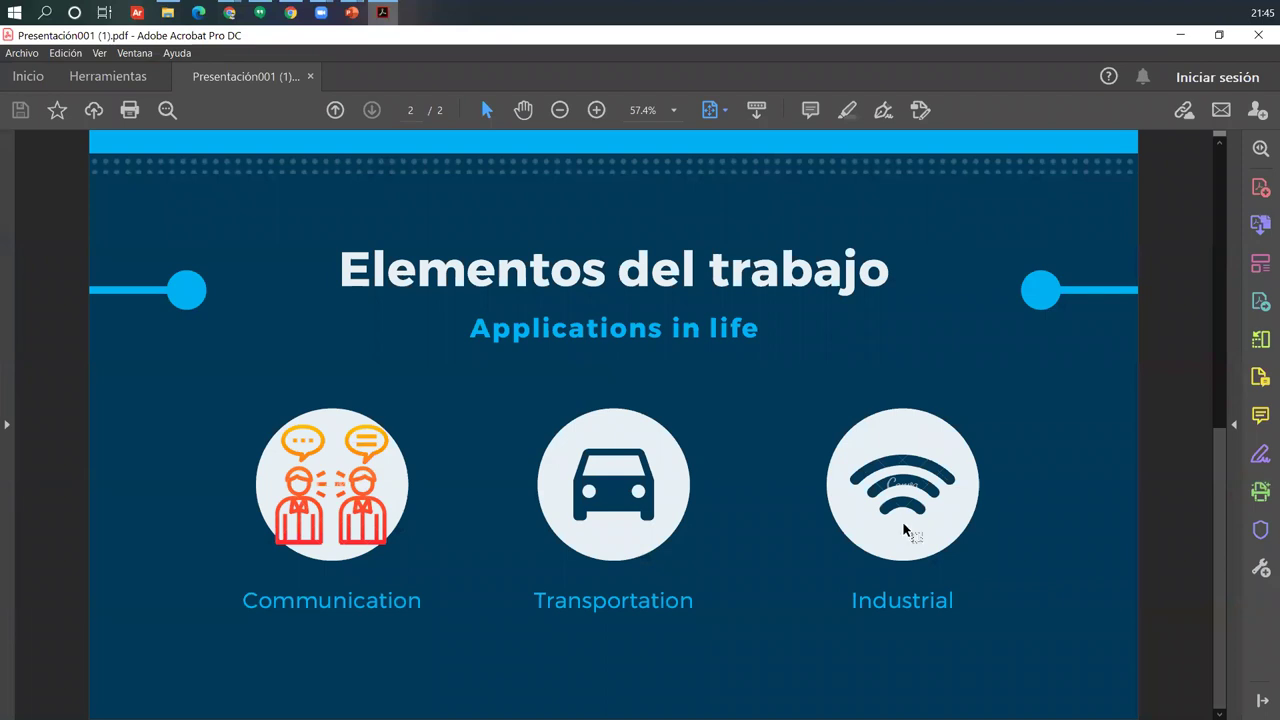
{"action": "scroll", "coordinate": [906, 530], "scroll_direction": "up", "scroll_amount": 1, "text": "ctrl"}
{"action": "scroll", "coordinate": [903, 530], "scroll_direction": "up", "scroll_amount": 3, "text": "ctrl"}
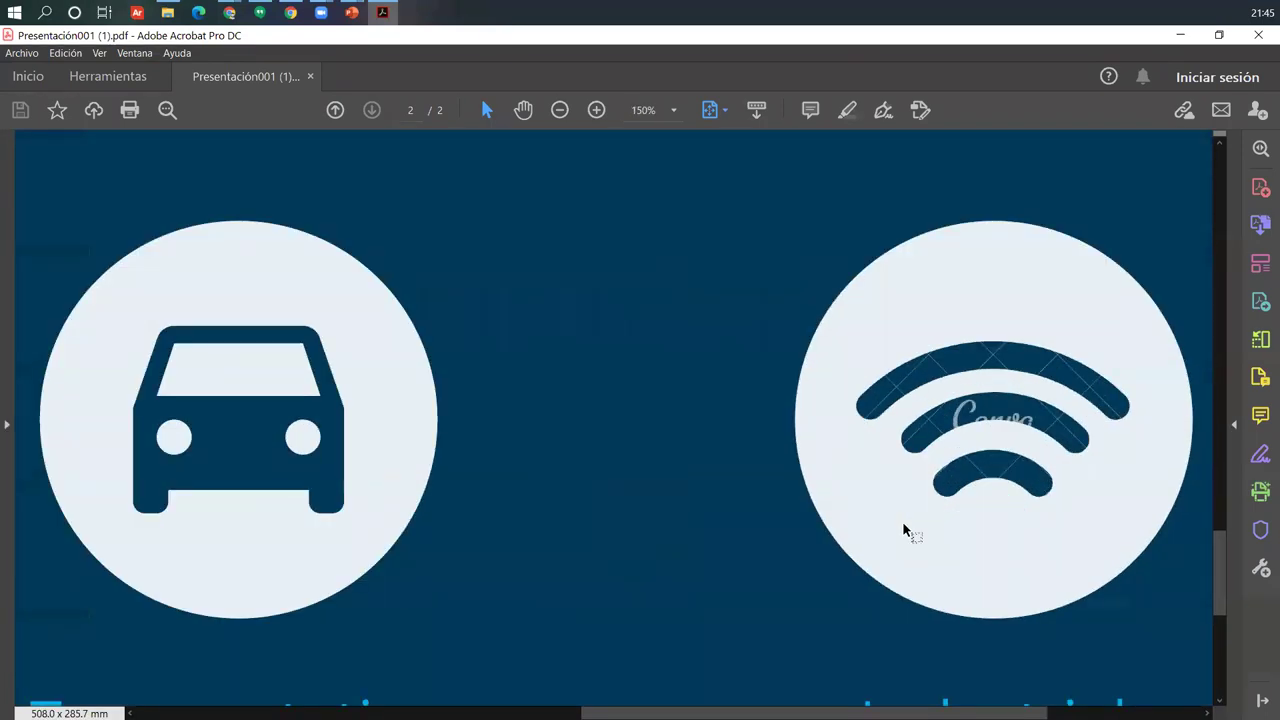
{"action": "scroll", "coordinate": [903, 528], "scroll_direction": "up", "scroll_amount": 3, "text": "ctrl"}
{"action": "scroll", "coordinate": [920, 540], "scroll_direction": "right", "scroll_amount": 5}
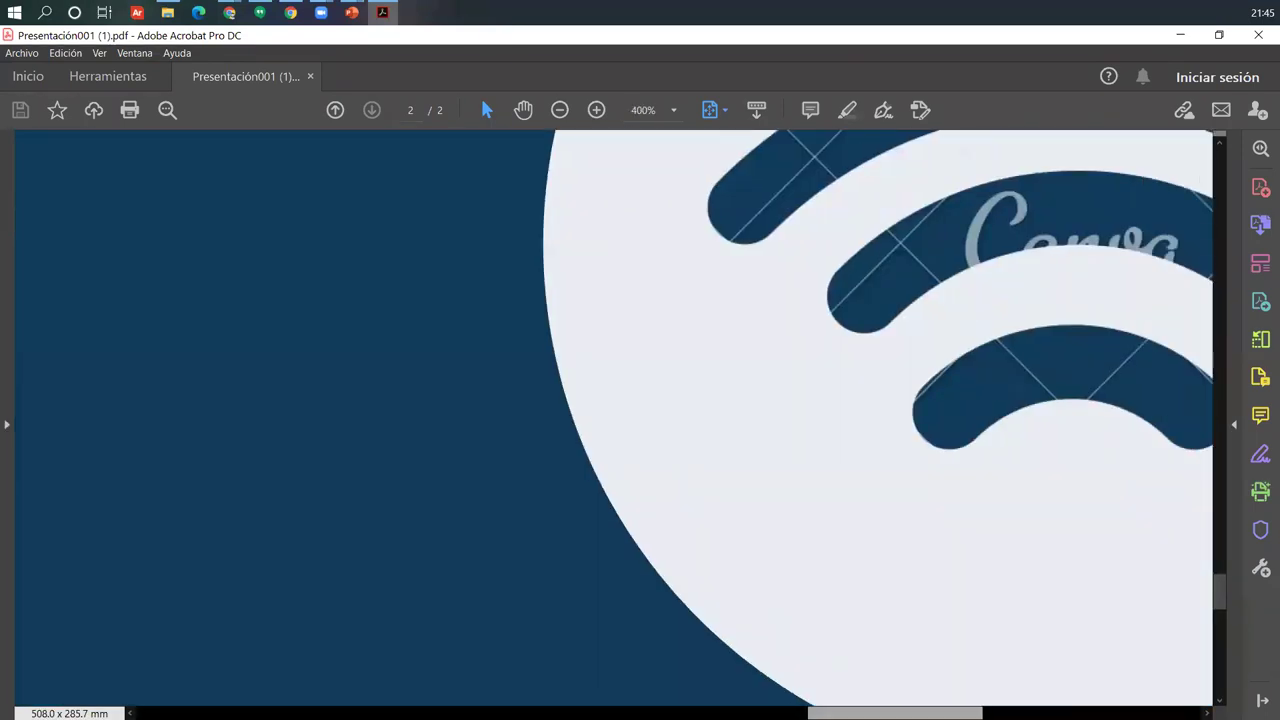
{"action": "scroll", "coordinate": [1051, 522], "scroll_direction": "up", "scroll_amount": 1}
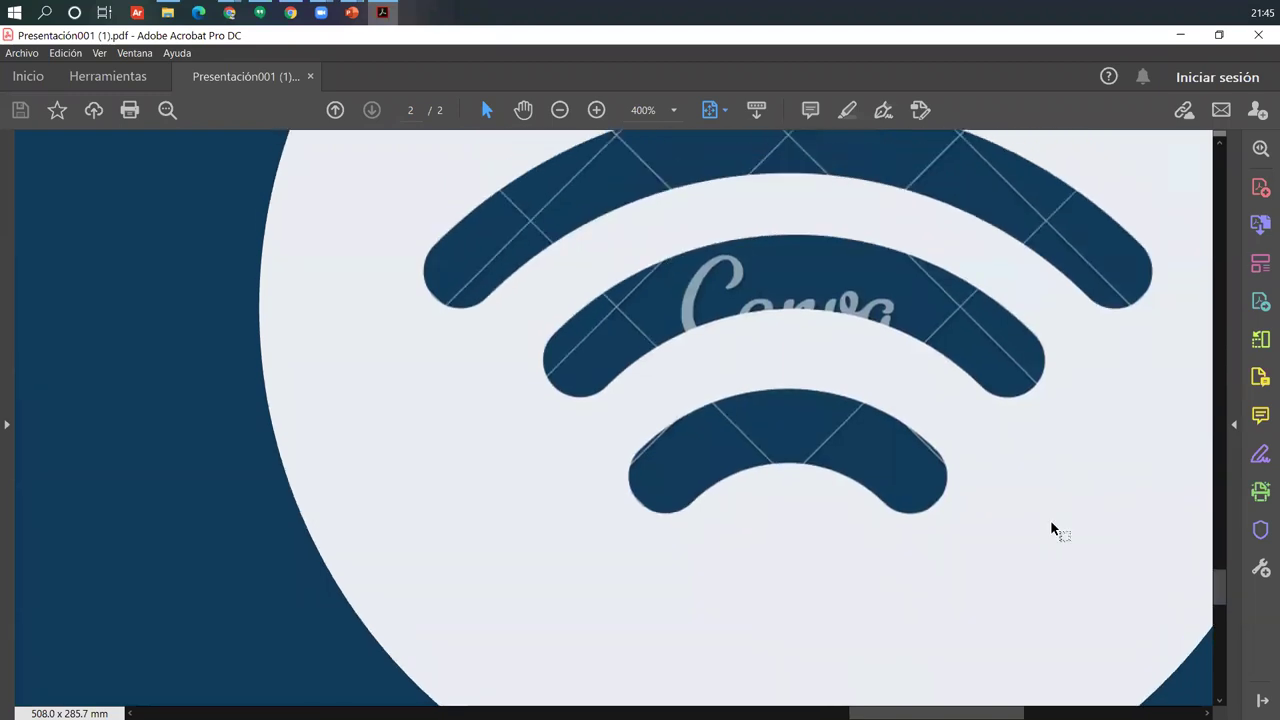
{"action": "scroll", "coordinate": [1051, 522], "scroll_direction": "down", "scroll_amount": 1, "text": "ctrl"}
{"action": "scroll", "coordinate": [1051, 522], "scroll_direction": "down", "scroll_amount": 2, "text": "ctrl"}
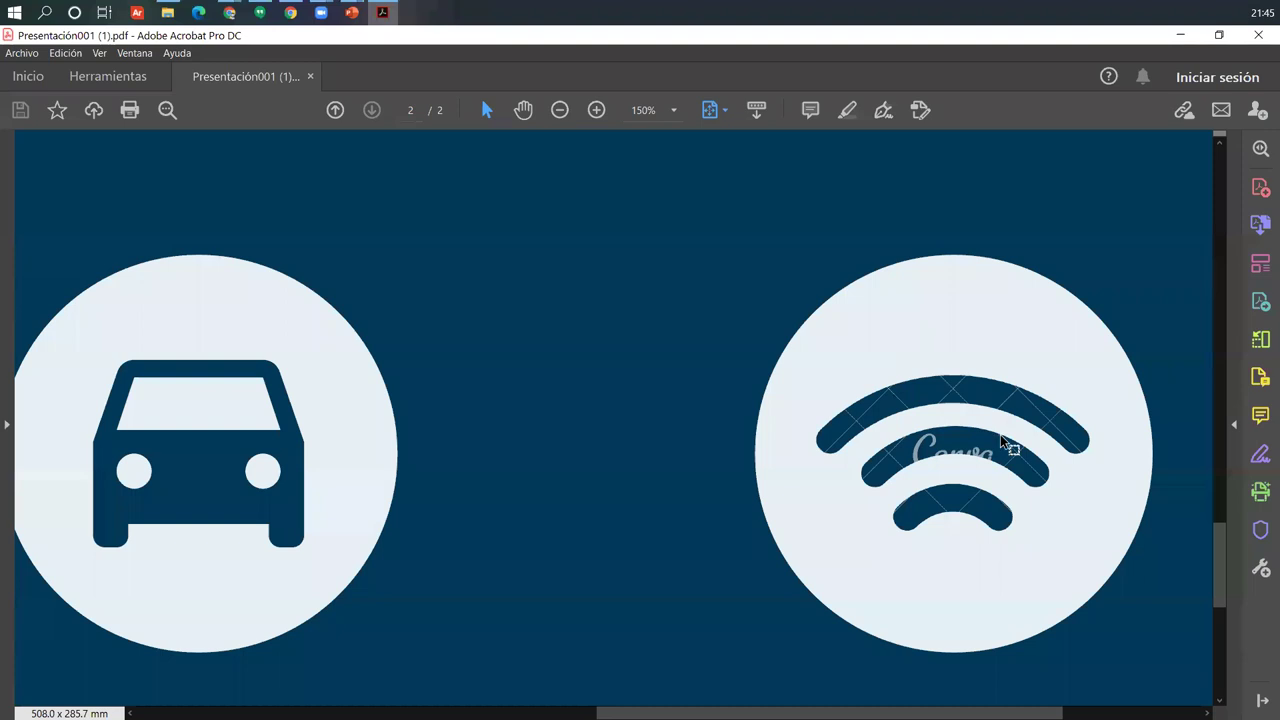
{"action": "scroll", "coordinate": [1001, 438], "scroll_direction": "up", "scroll_amount": 1, "text": "ctrl"}
{"action": "scroll", "coordinate": [1000, 434], "scroll_direction": "up", "scroll_amount": 2, "text": "ctrl"}
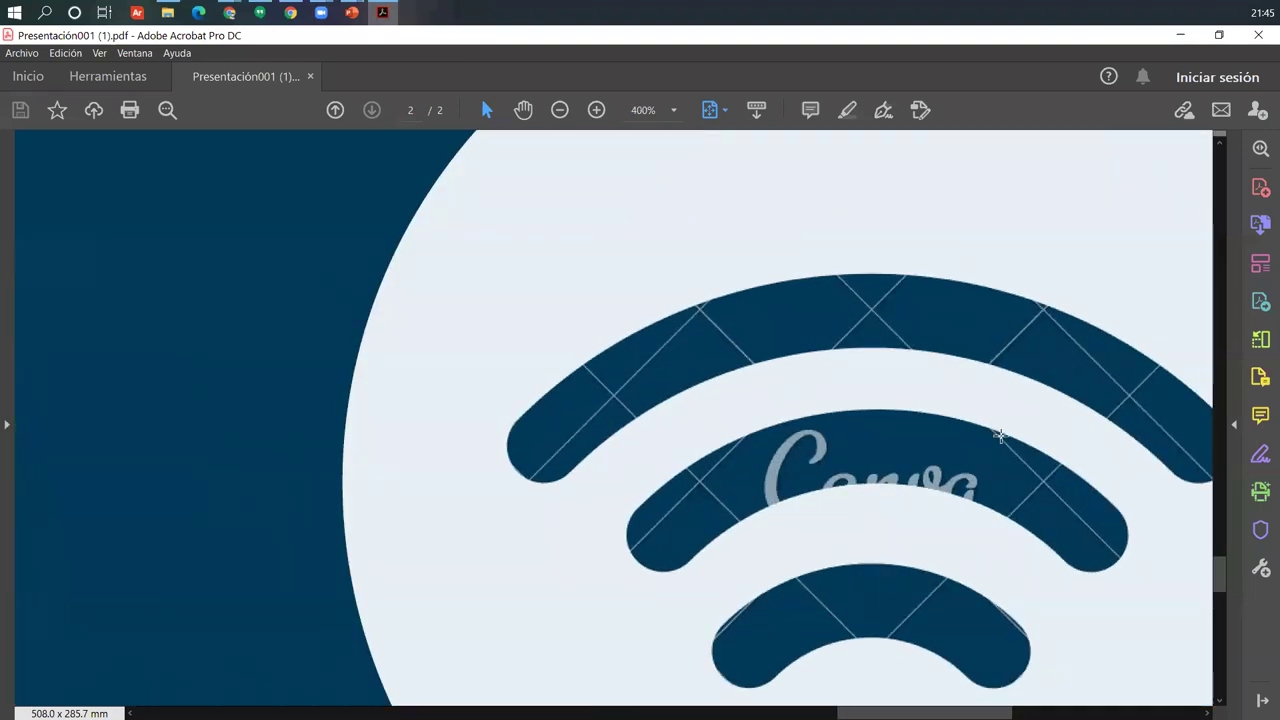
{"action": "scroll", "coordinate": [1000, 434], "scroll_direction": "up", "scroll_amount": 1, "text": "ctrl"}
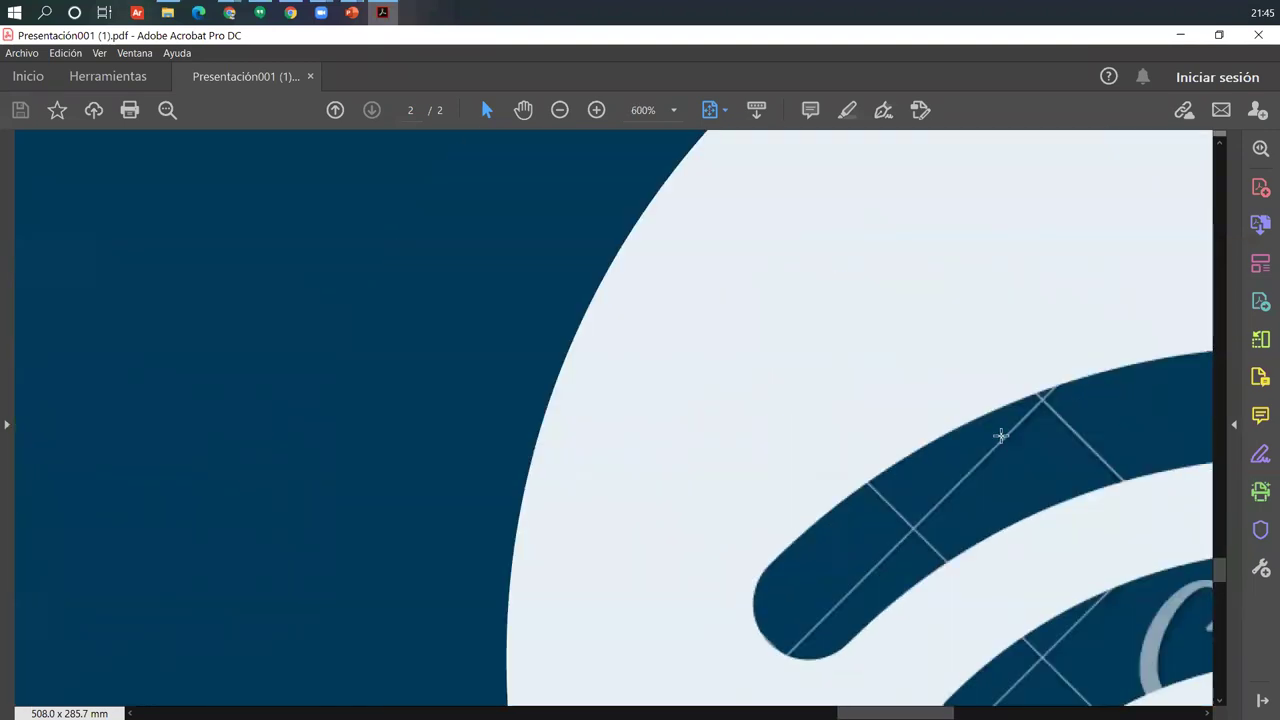
{"action": "scroll", "coordinate": [1000, 436], "scroll_direction": "down", "scroll_amount": 3, "text": "ctrl"}
{"action": "scroll", "coordinate": [1001, 438], "scroll_direction": "down", "scroll_amount": 5, "text": "ctrl"}
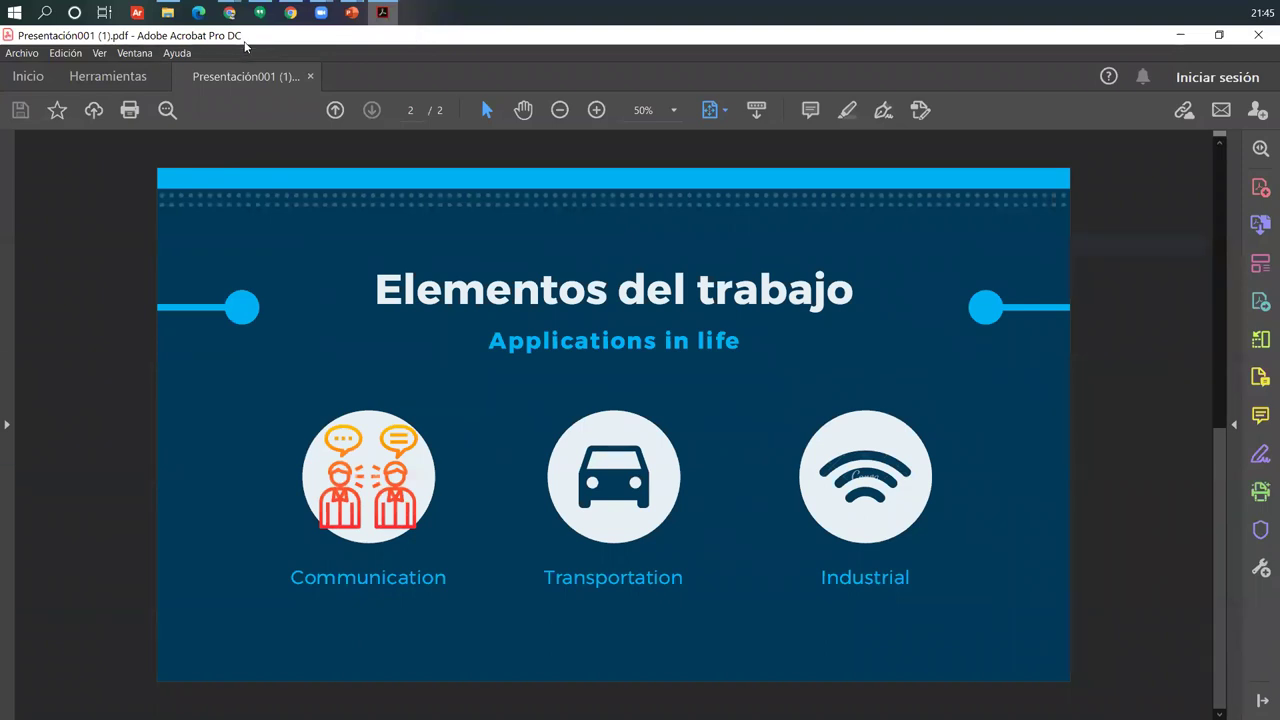
{"action": "scroll", "coordinate": [902, 528], "scroll_direction": "up", "scroll_amount": 1}
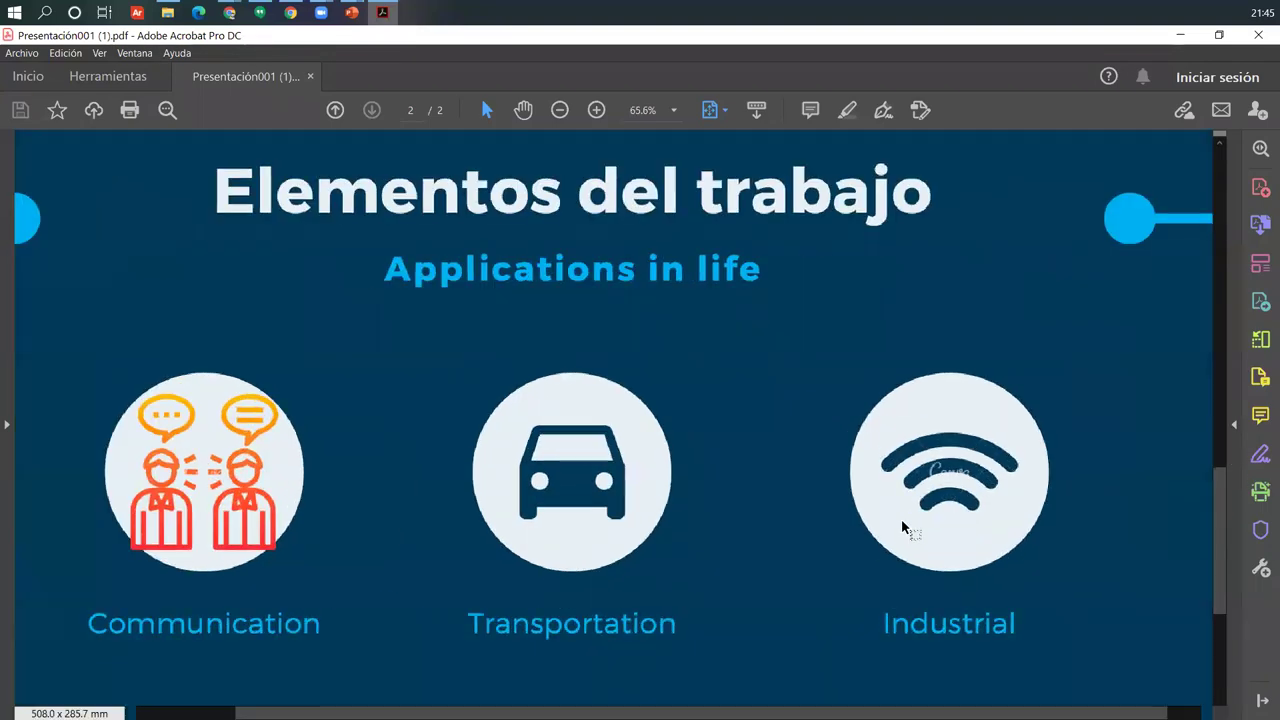
{"action": "scroll", "coordinate": [902, 528], "scroll_direction": "up", "scroll_amount": 6}
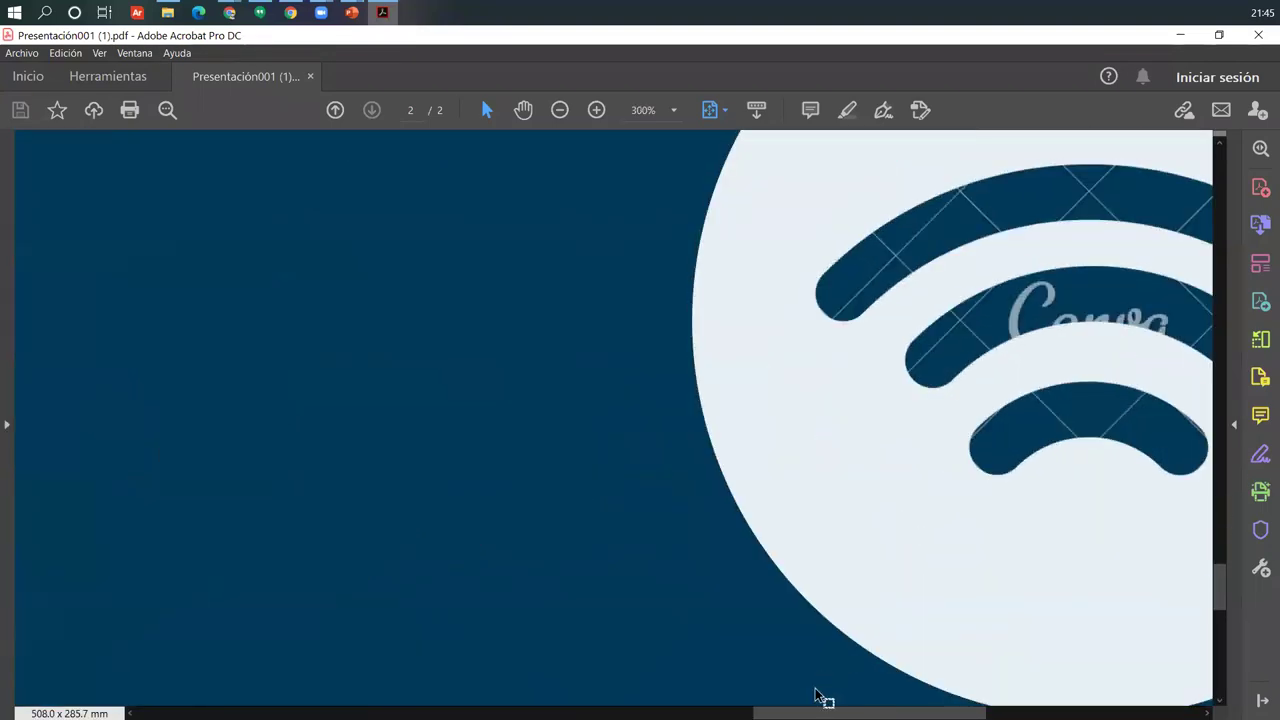
{"action": "scroll", "coordinate": [934, 558], "scroll_direction": "right", "scroll_amount": 5}
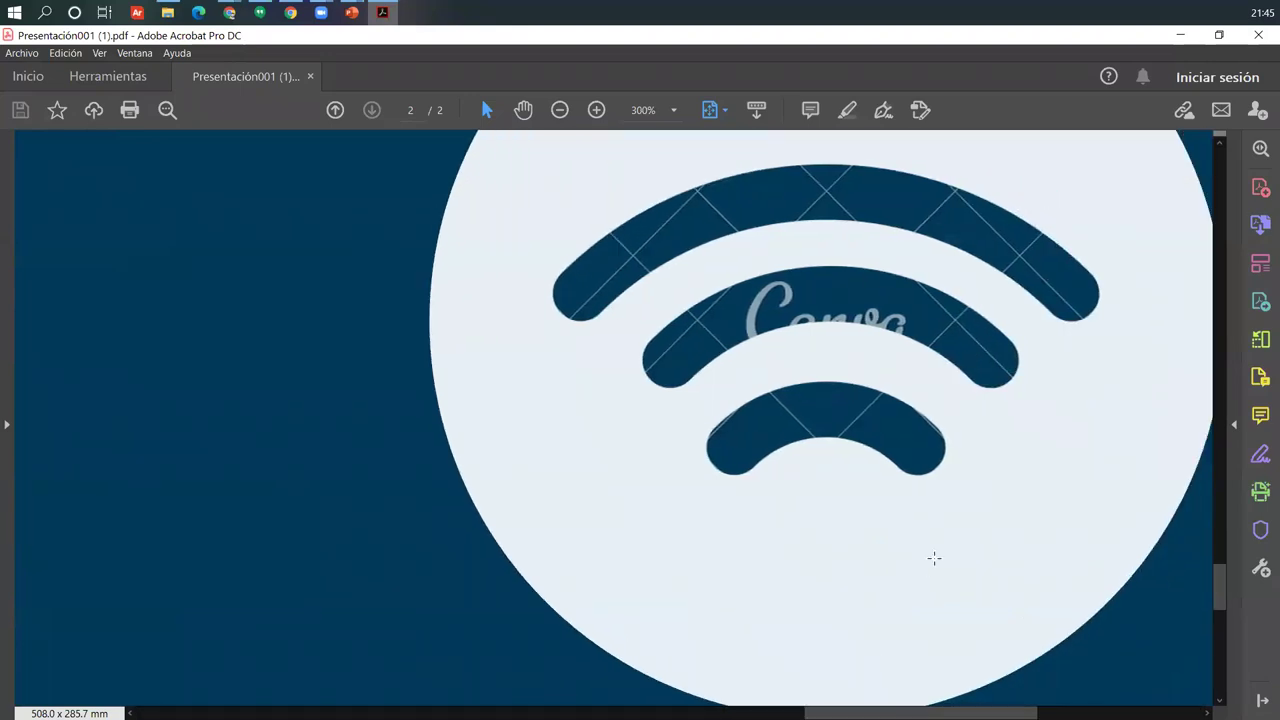
{"action": "scroll", "coordinate": [934, 558], "scroll_direction": "up", "scroll_amount": 4}
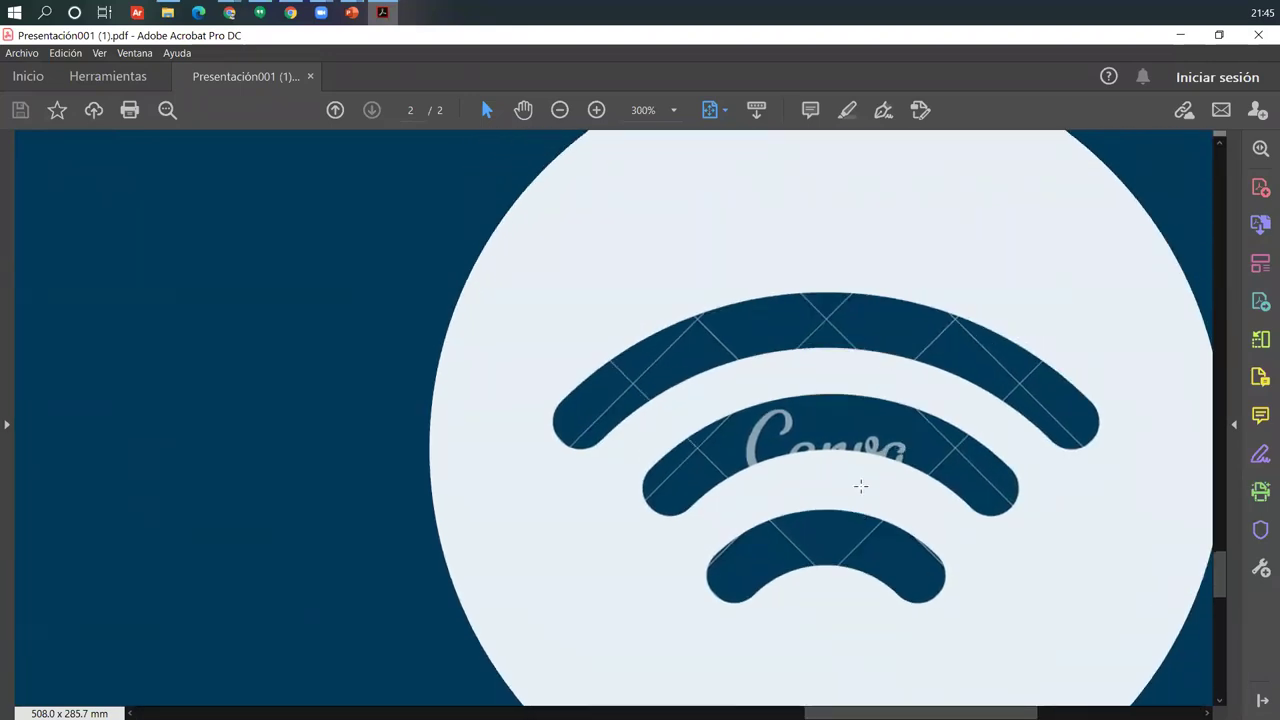
{"action": "scroll", "coordinate": [860, 486], "scroll_direction": "up", "scroll_amount": 1}
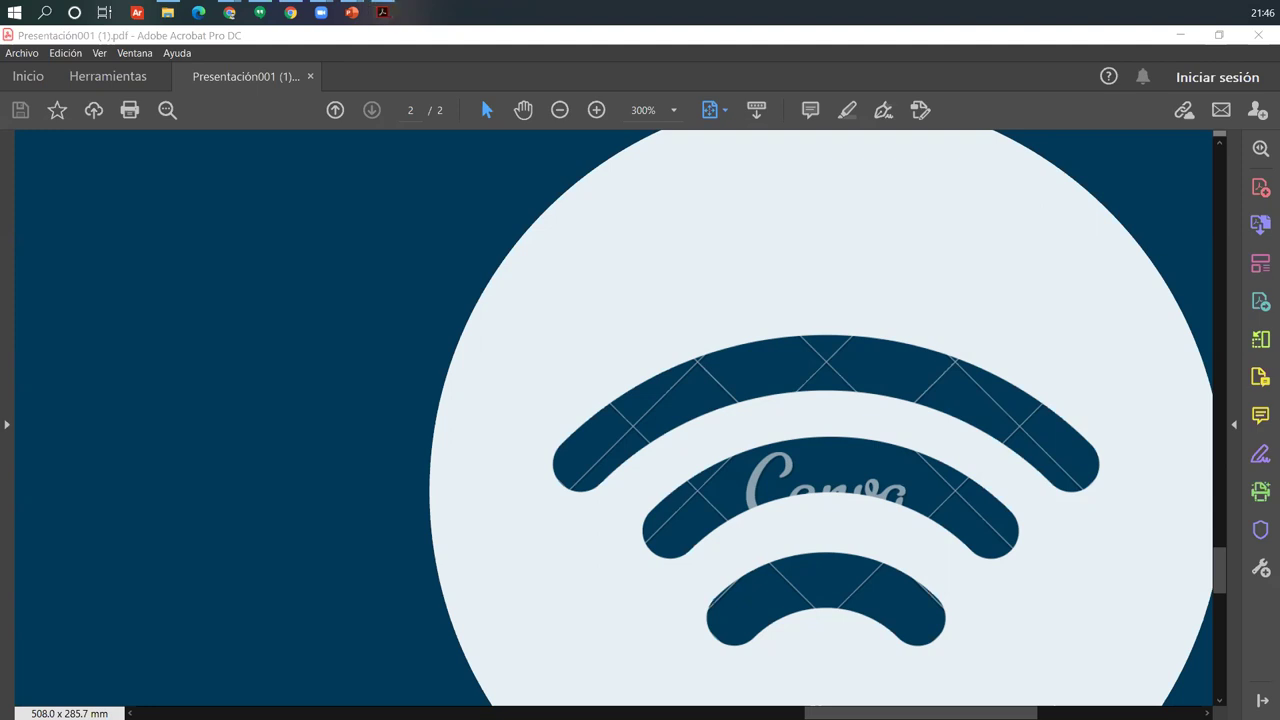
Step: Start a new blank A4 document from the Canva home page
{"action": "key", "text": "alt+Tab"}
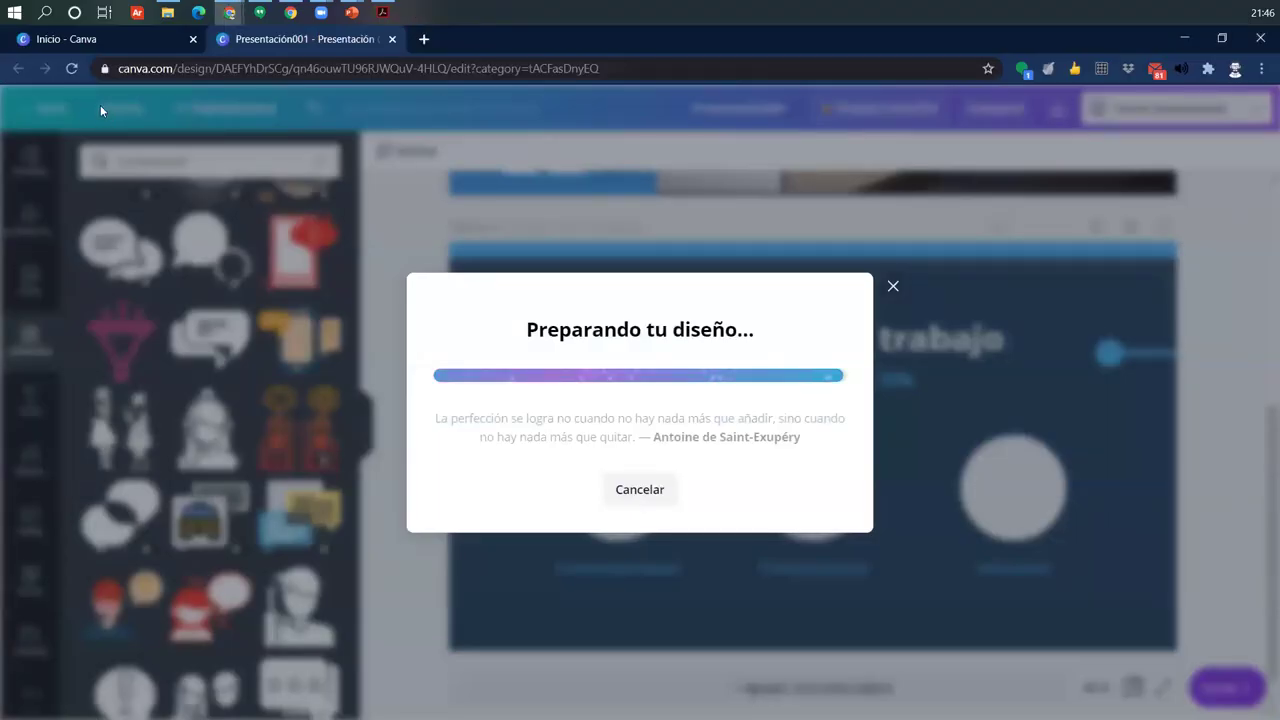
{"action": "left_click", "coordinate": [120, 46]}
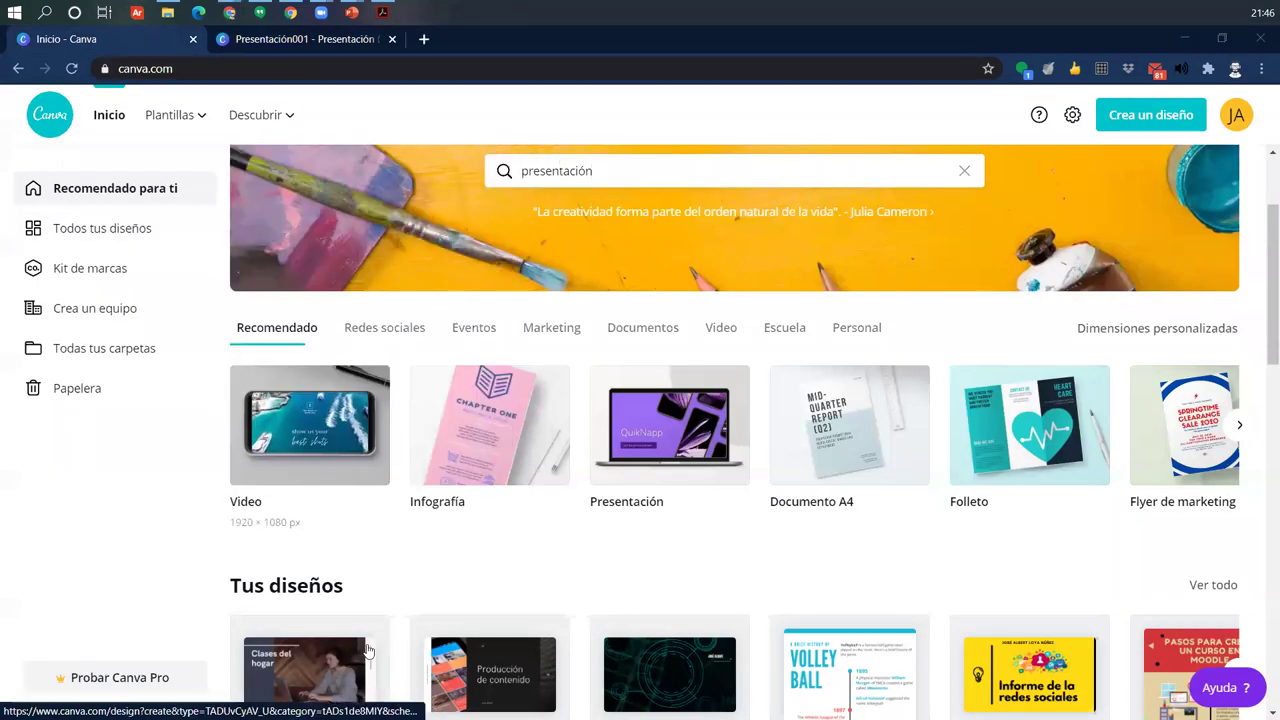
{"action": "left_click", "coordinate": [845, 423]}
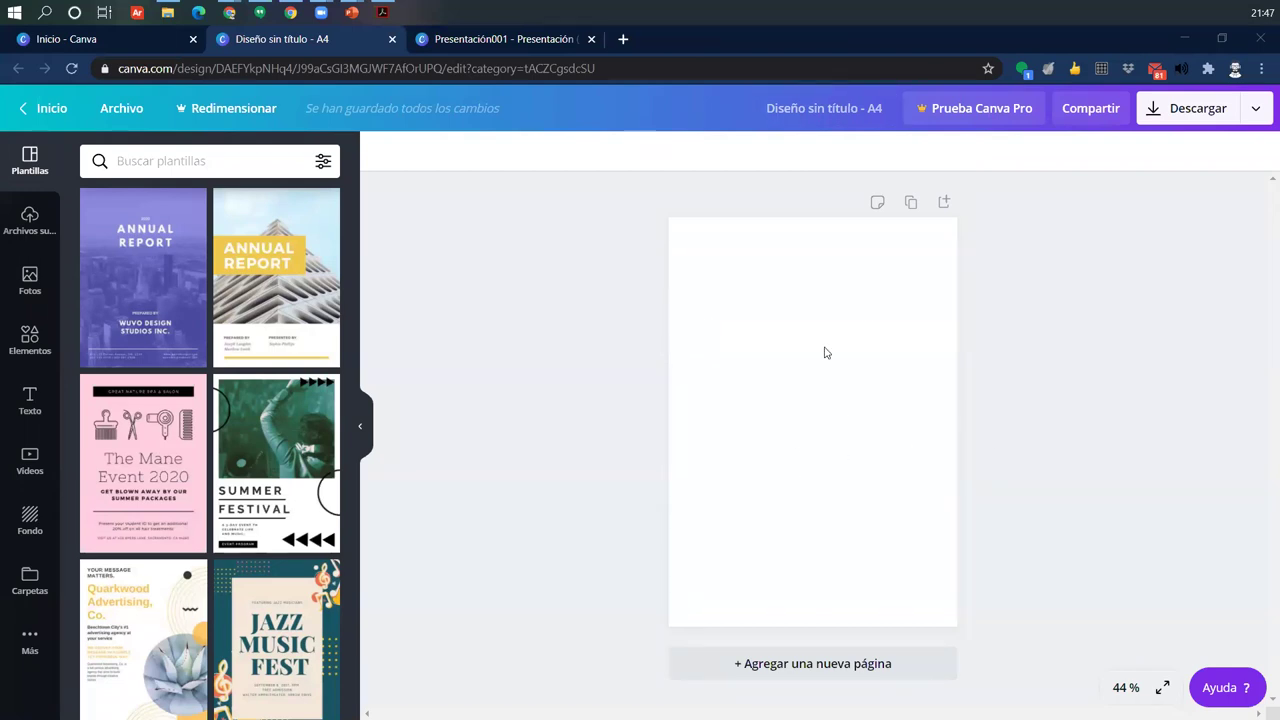
{"action": "scroll", "coordinate": [300, 401], "scroll_direction": "down", "scroll_amount": 10}
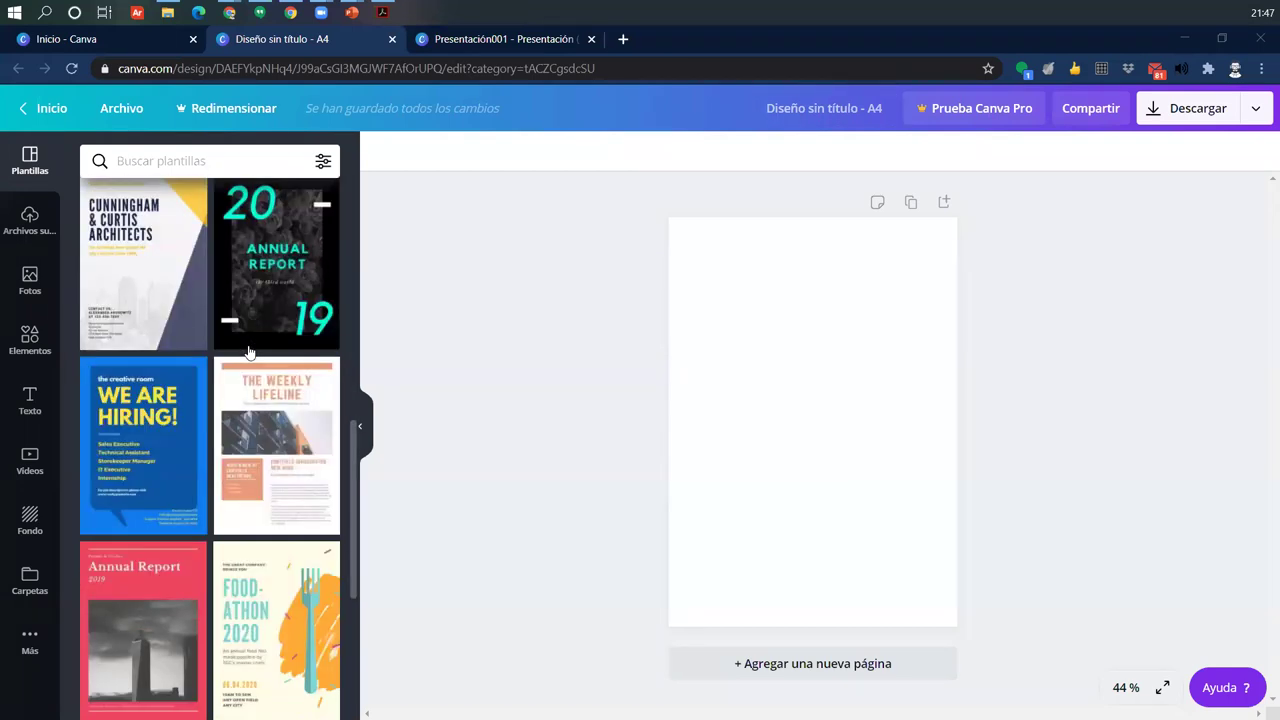
{"action": "scroll", "coordinate": [249, 352], "scroll_direction": "down", "scroll_amount": 10}
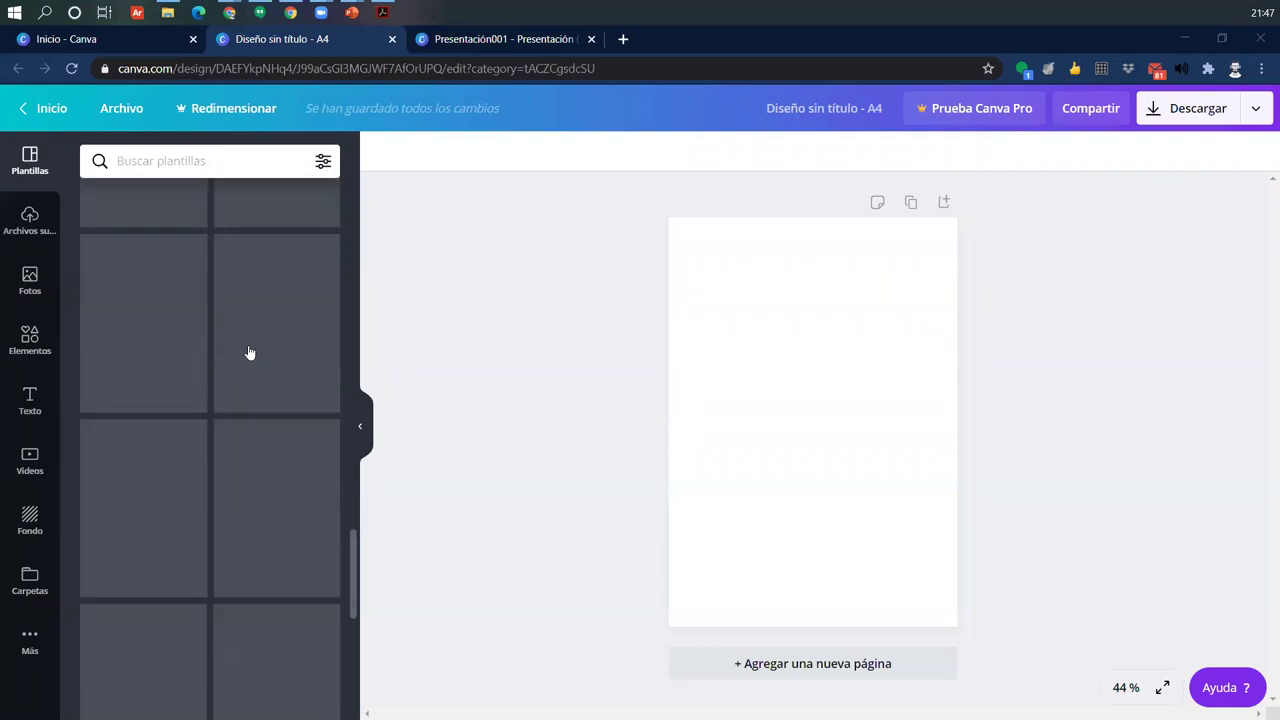
{"action": "scroll", "coordinate": [249, 352], "scroll_direction": "up", "scroll_amount": 3}
{"action": "scroll", "coordinate": [249, 352], "scroll_direction": "down", "scroll_amount": 10}
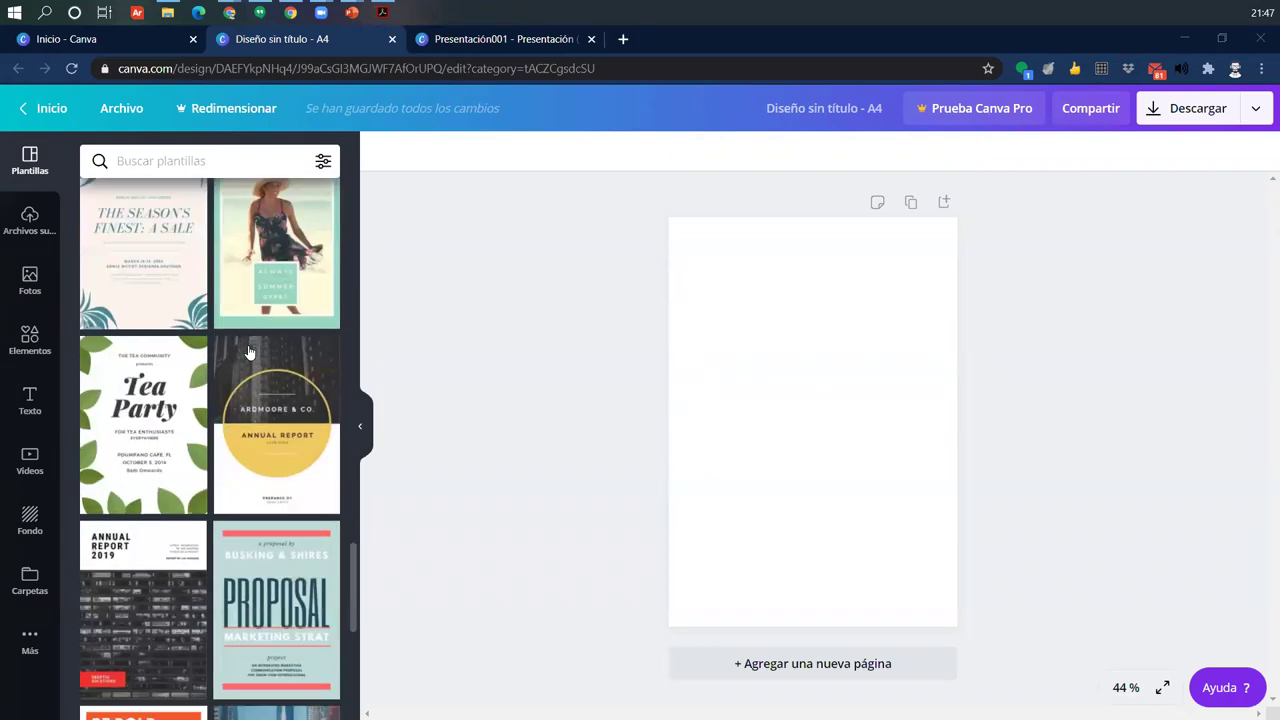
{"action": "scroll", "coordinate": [249, 352], "scroll_direction": "up", "scroll_amount": 3}
Step: Search templates for 'arquitectura' and scroll through the architecture results
{"action": "left_click", "coordinate": [205, 161]}
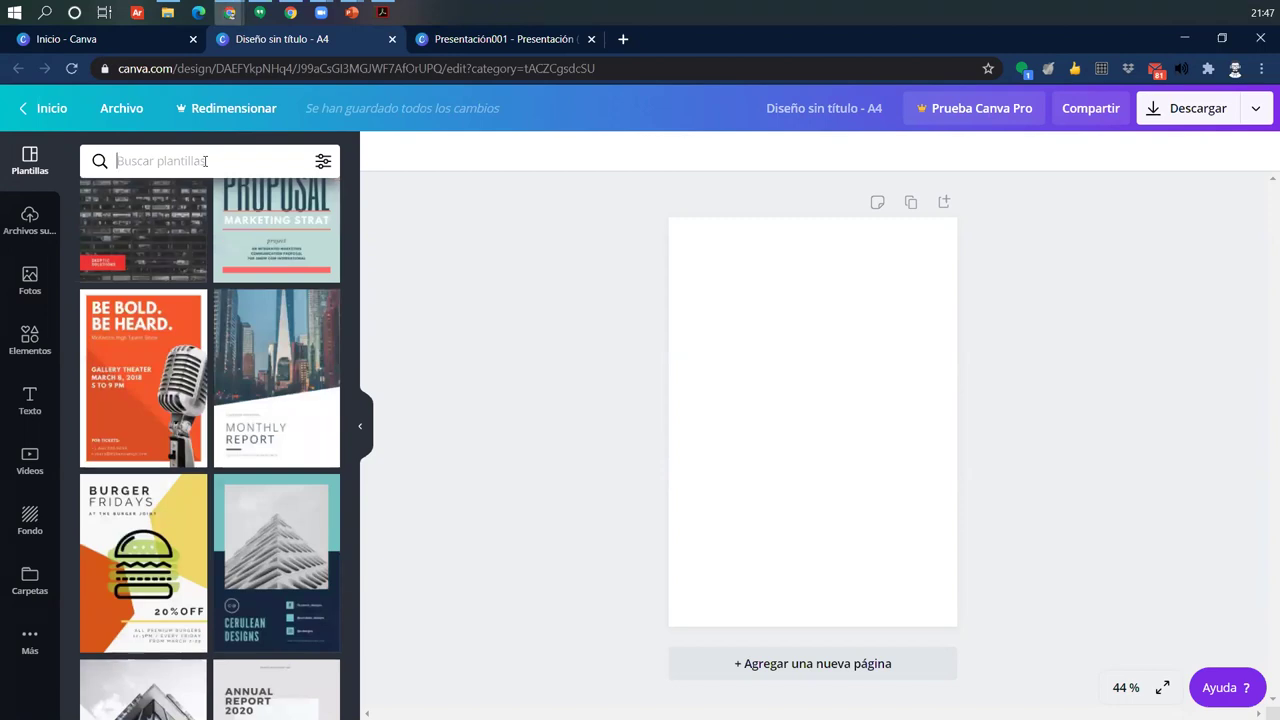
{"action": "type", "text": "arquitectura"}
{"action": "key", "text": "Return"}
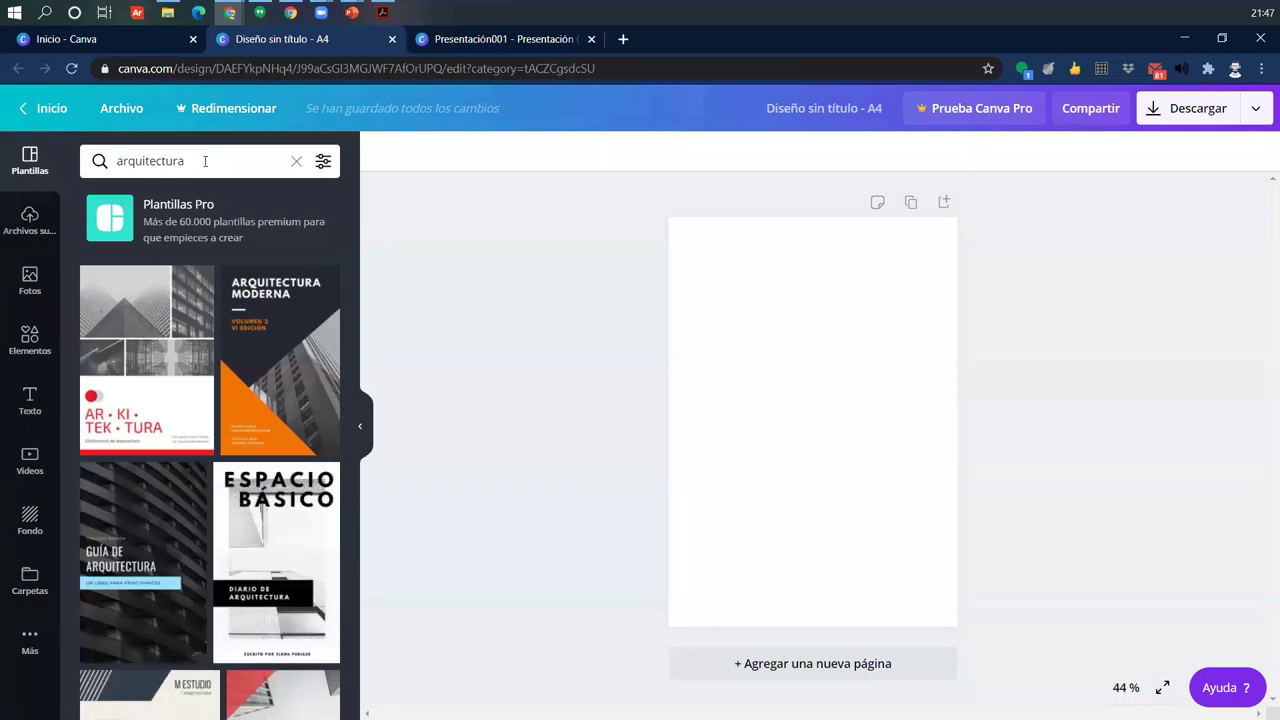
{"action": "scroll", "coordinate": [273, 450], "scroll_direction": "down", "scroll_amount": 7}
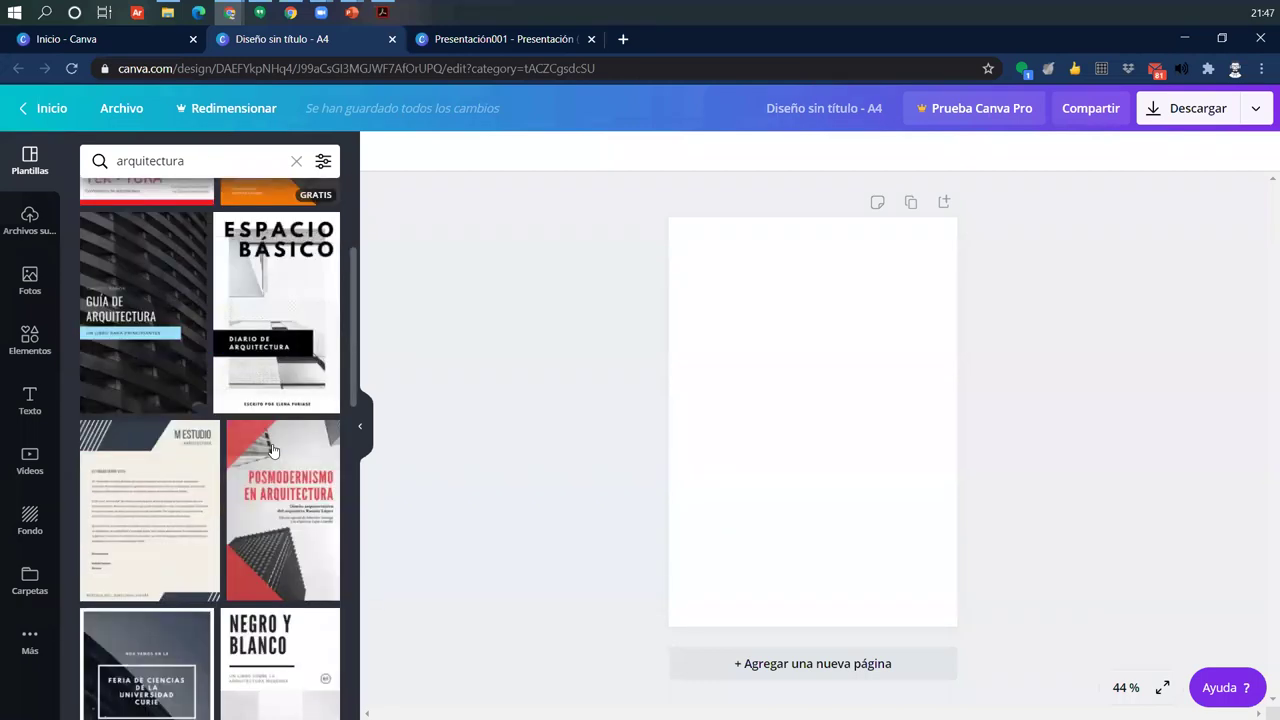
{"action": "scroll", "coordinate": [272, 449], "scroll_direction": "down", "scroll_amount": 10}
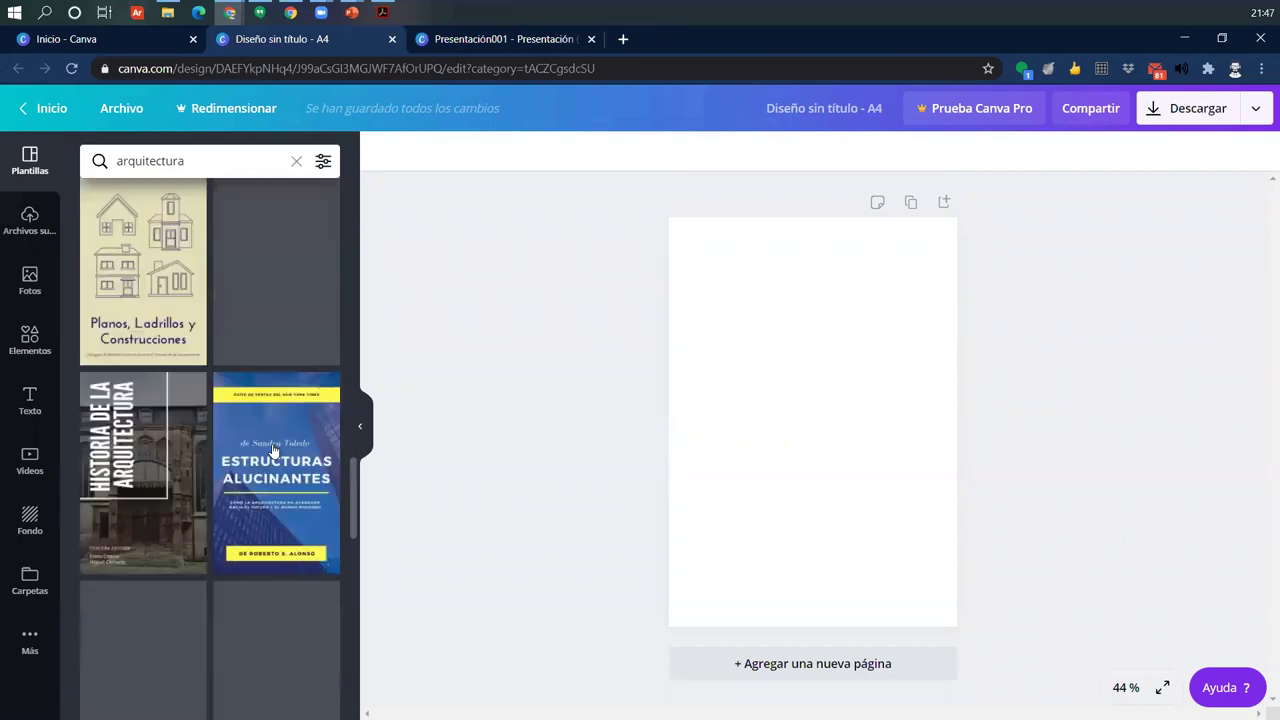
{"action": "scroll", "coordinate": [273, 450], "scroll_direction": "down", "scroll_amount": 6}
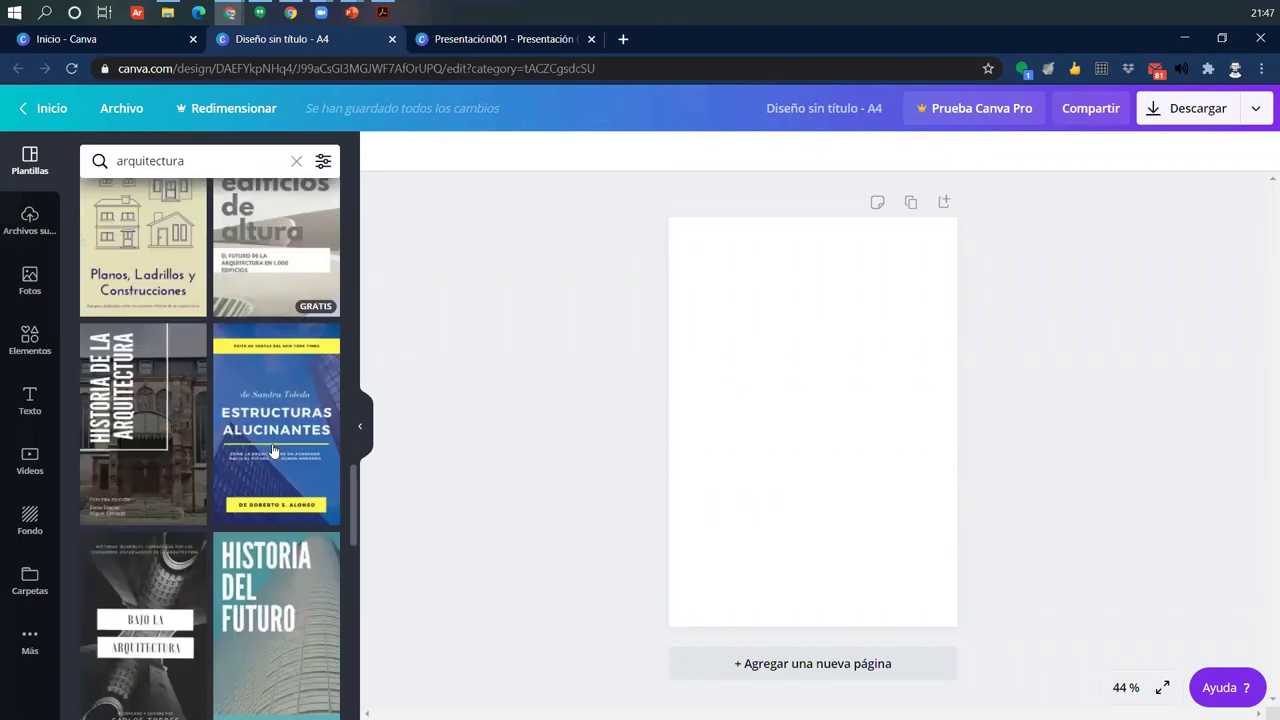
{"action": "scroll", "coordinate": [273, 450], "scroll_direction": "down", "scroll_amount": 6}
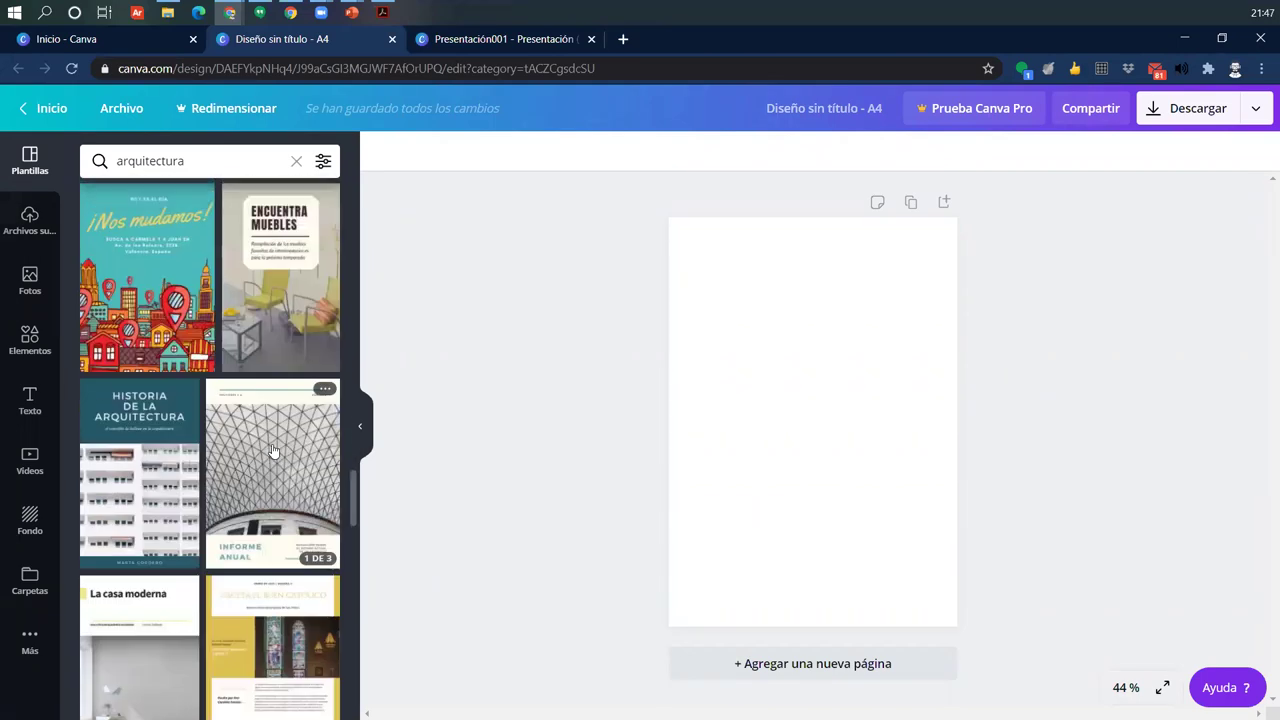
{"action": "scroll", "coordinate": [250, 416], "scroll_direction": "up", "scroll_amount": 2}
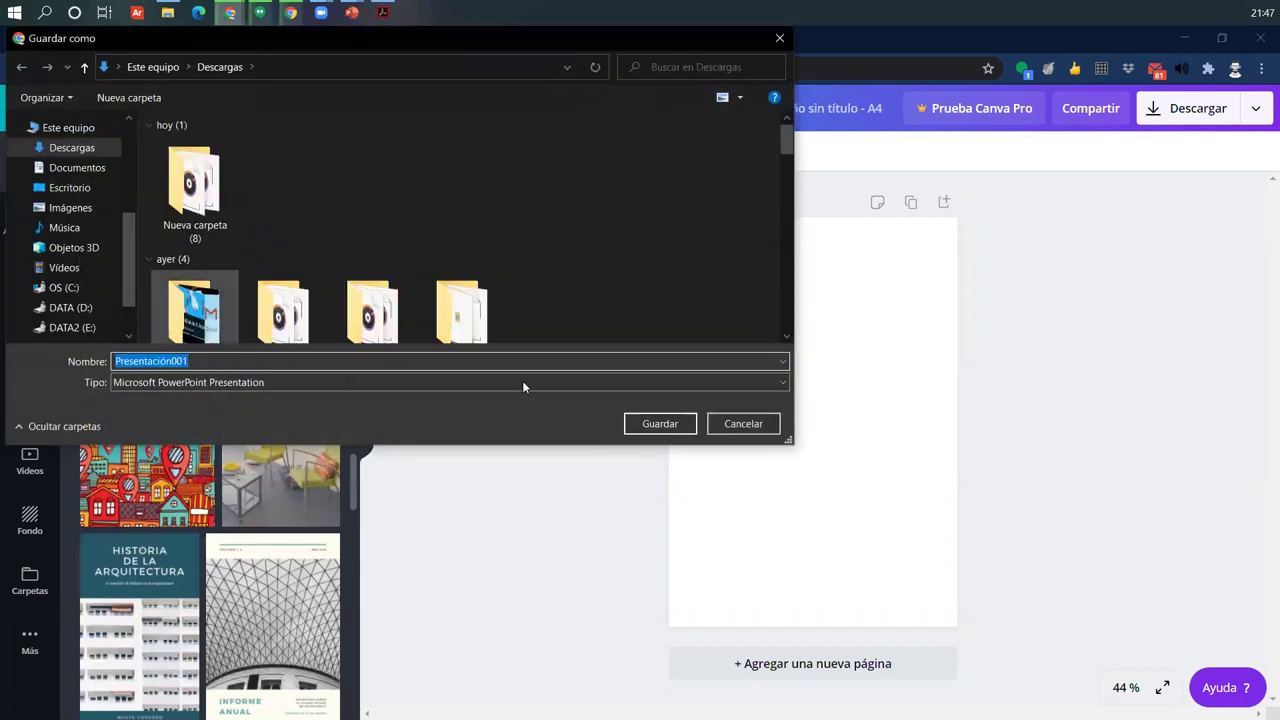
Step: Save Presentación001 to Downloads, apply the ¡Nos mudamos! template, and select its heading to check it
{"action": "left_click", "coordinate": [631, 428]}
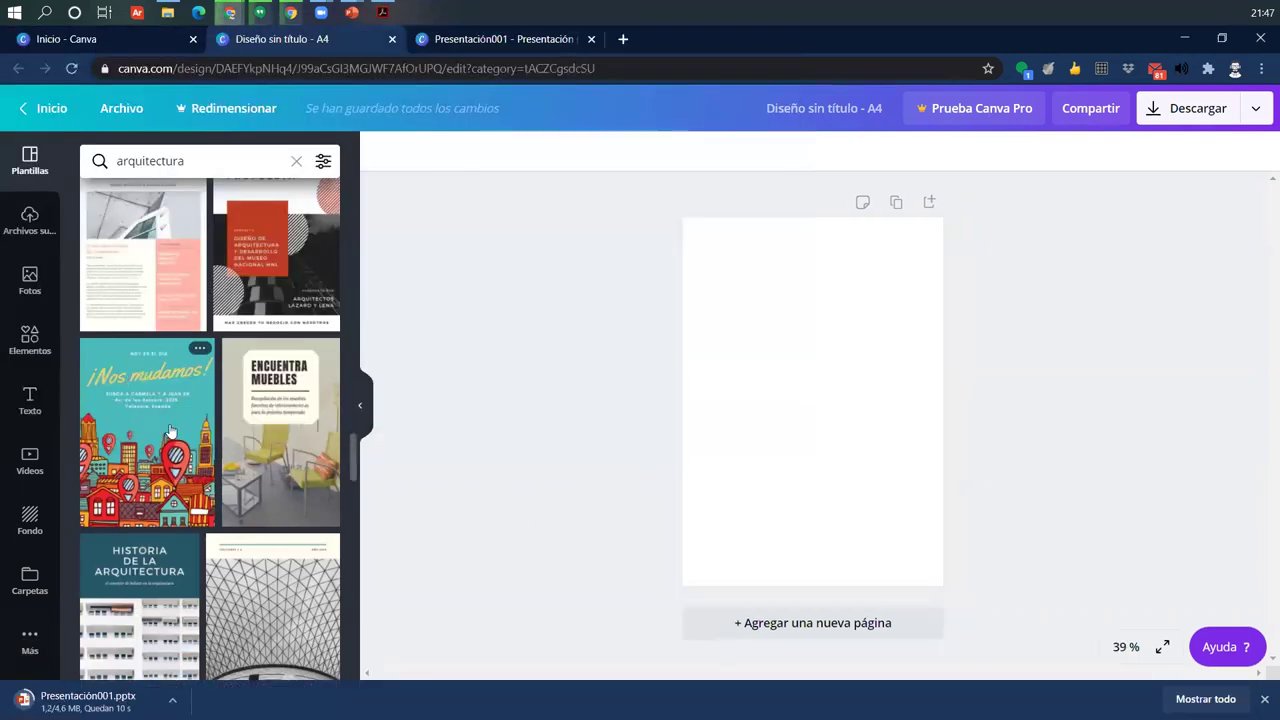
{"action": "left_click", "coordinate": [155, 428]}
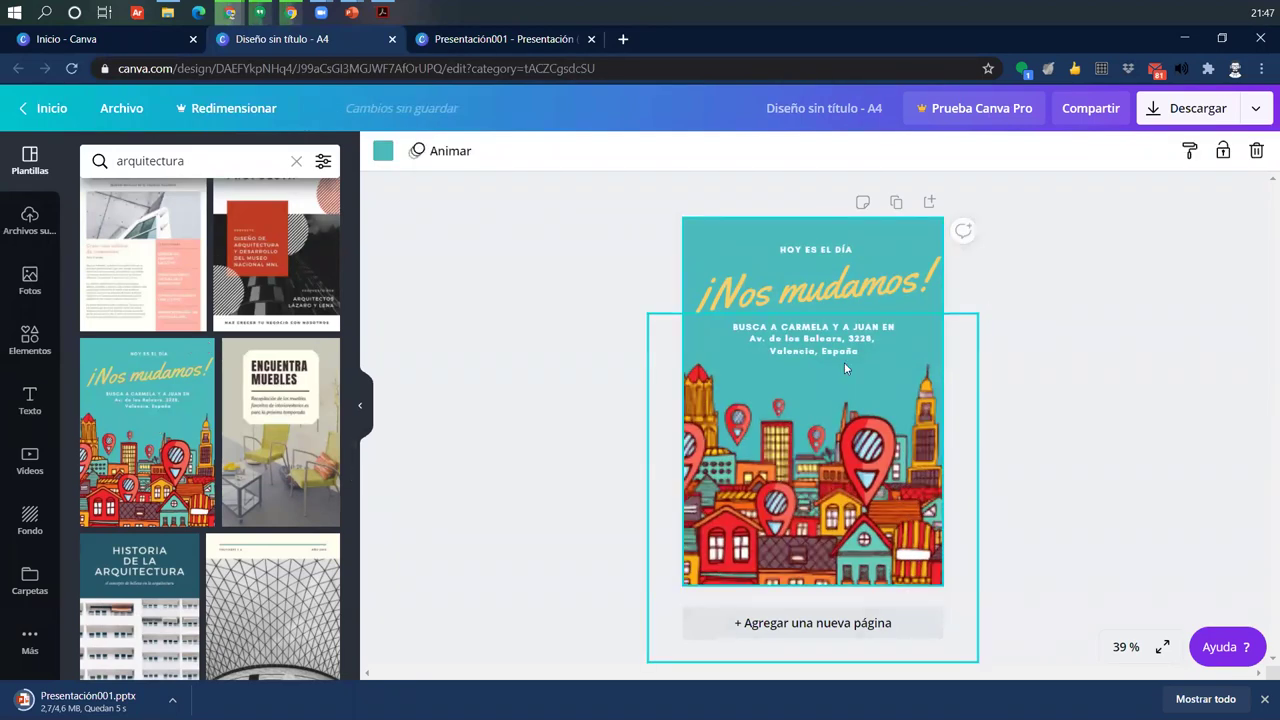
{"action": "left_click", "coordinate": [844, 301]}
{"action": "left_click_drag", "start_coordinate": [702, 288], "coordinate": [934, 286]}
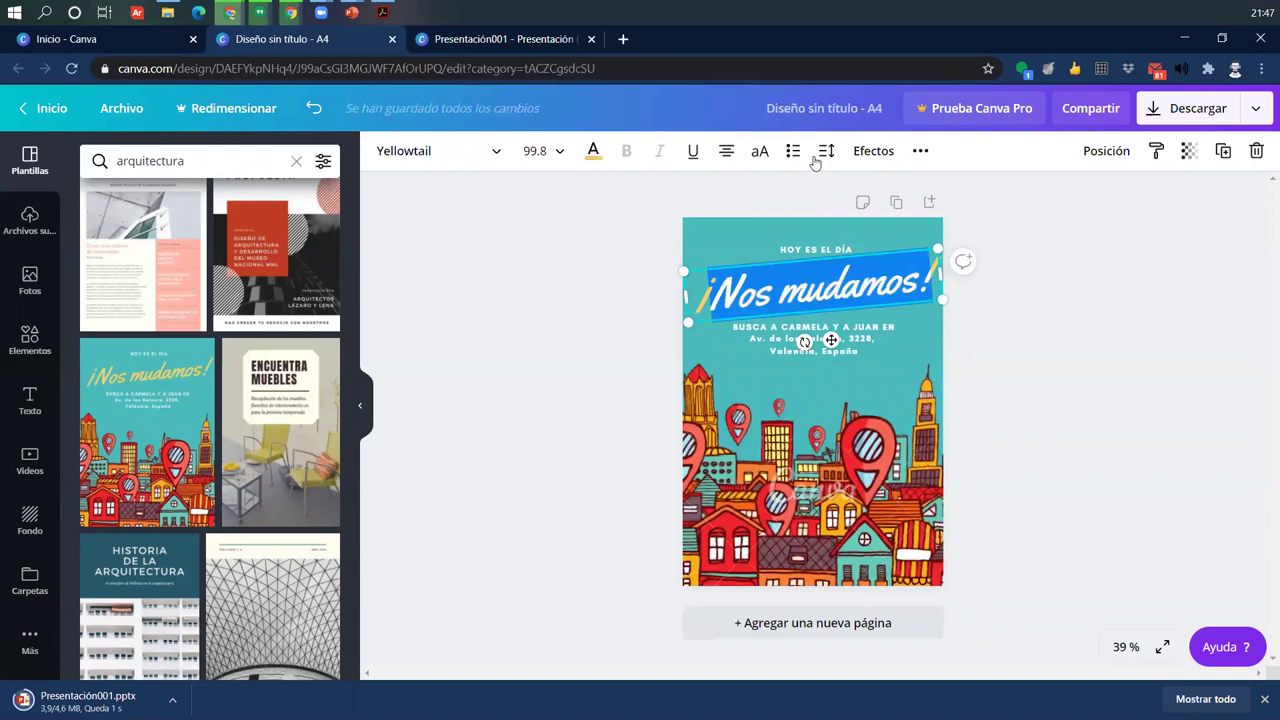
{"action": "left_click", "coordinate": [1228, 305]}
{"action": "left_click", "coordinate": [1255, 108]}
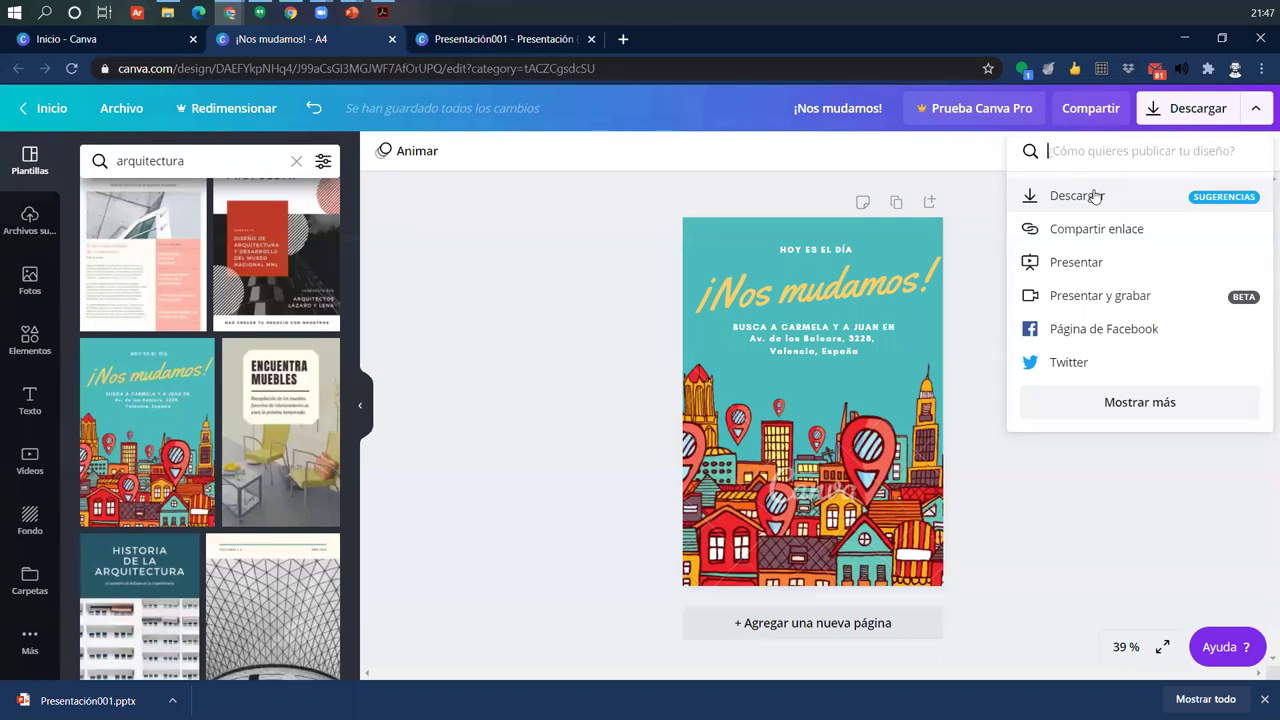
Step: In the poster's download options, switch the file type to PNG
{"action": "left_click", "coordinate": [1095, 196]}
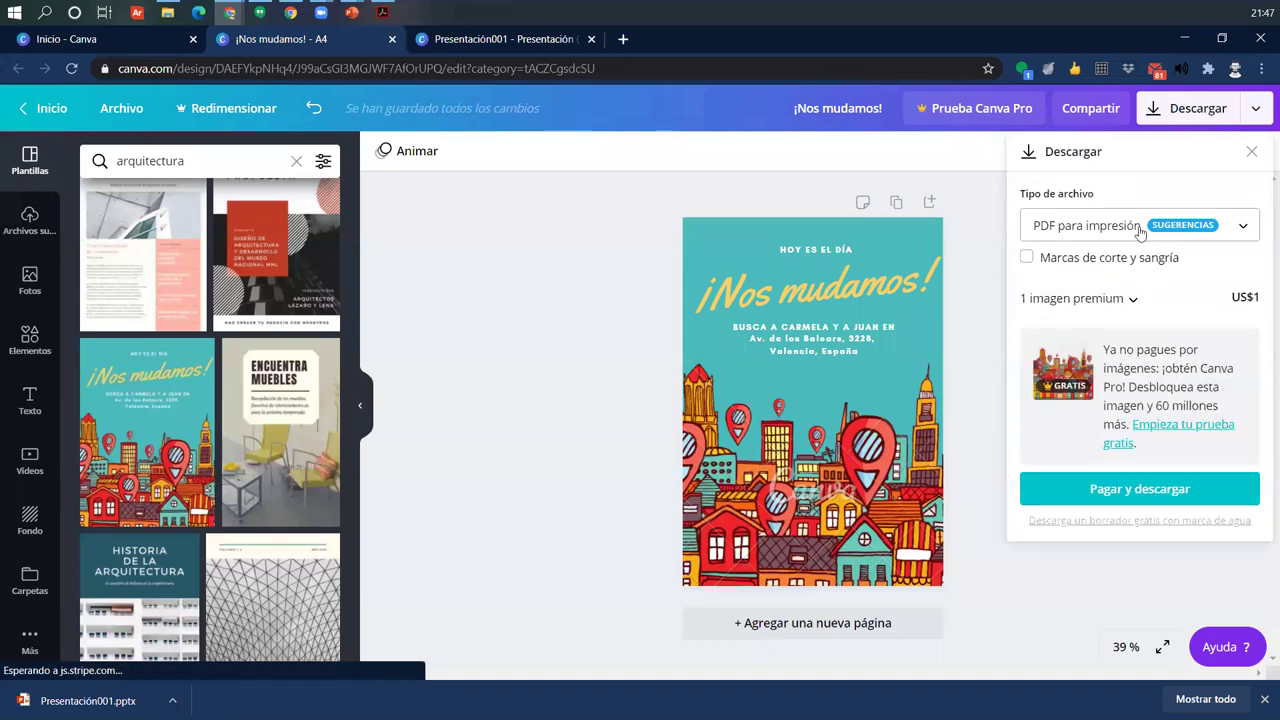
{"action": "left_click", "coordinate": [1095, 232]}
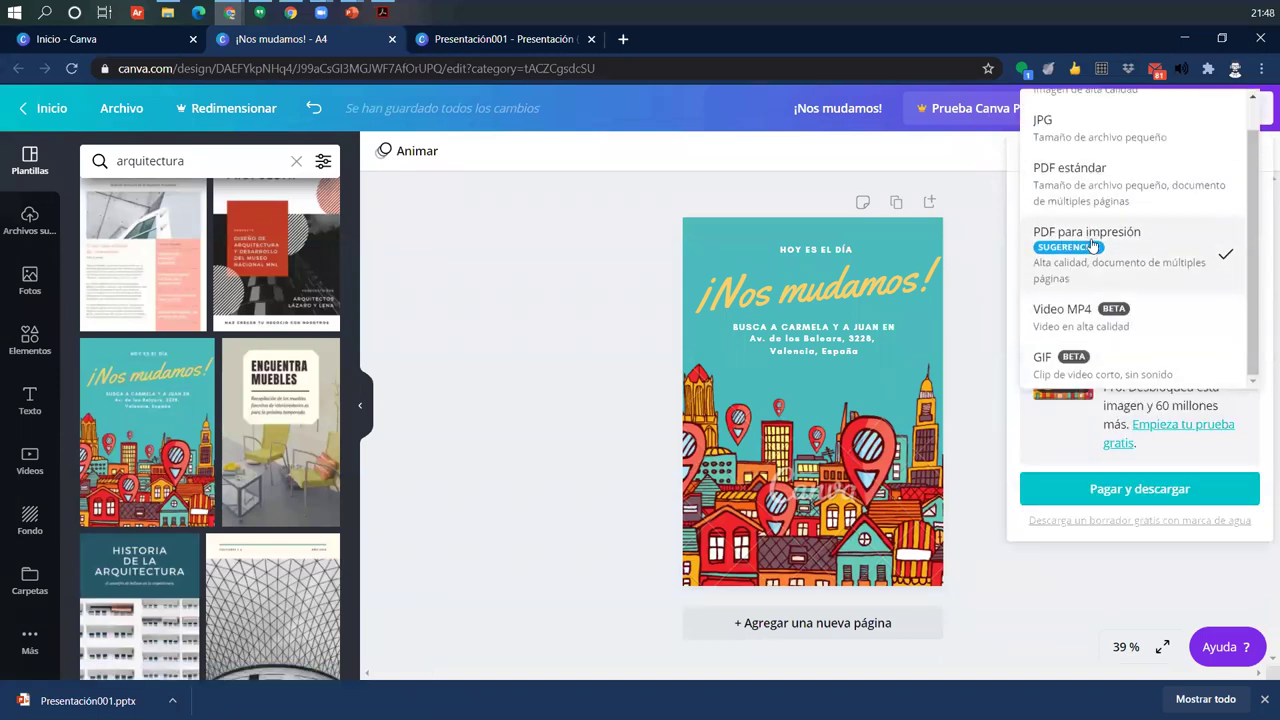
{"action": "scroll", "coordinate": [1100, 200], "scroll_direction": "up", "scroll_amount": 1}
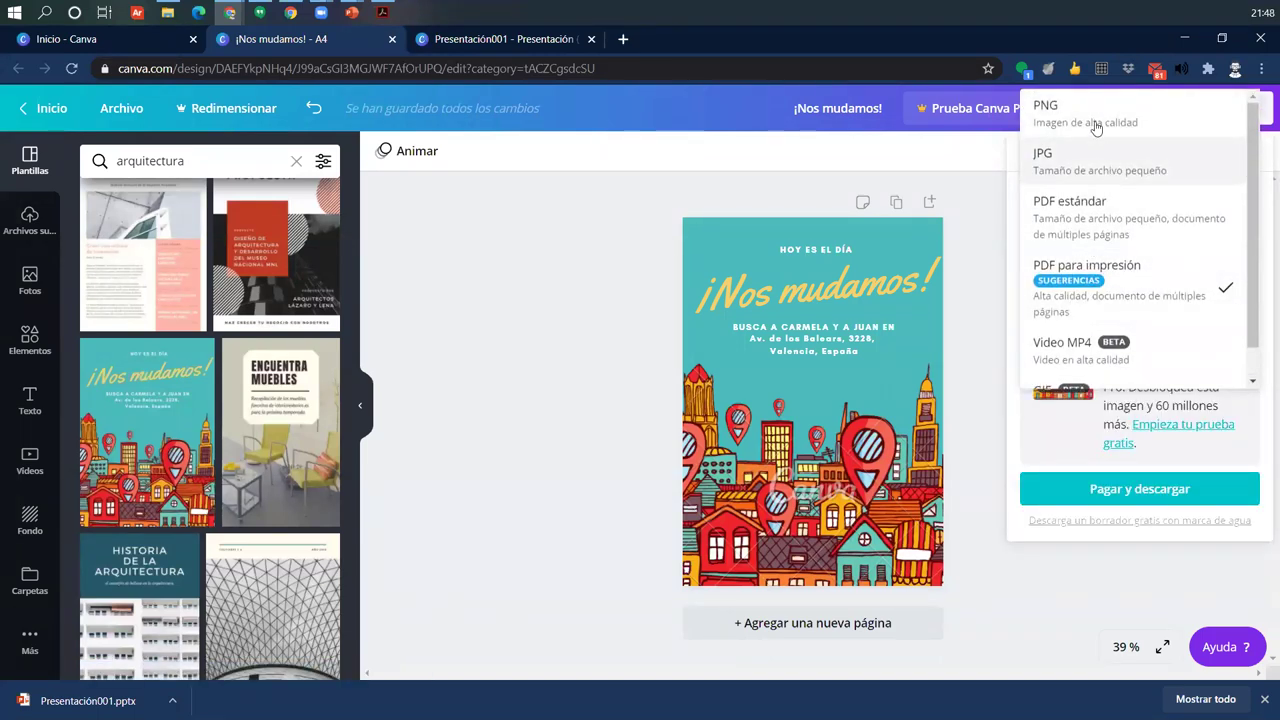
{"action": "left_click", "coordinate": [1092, 128]}
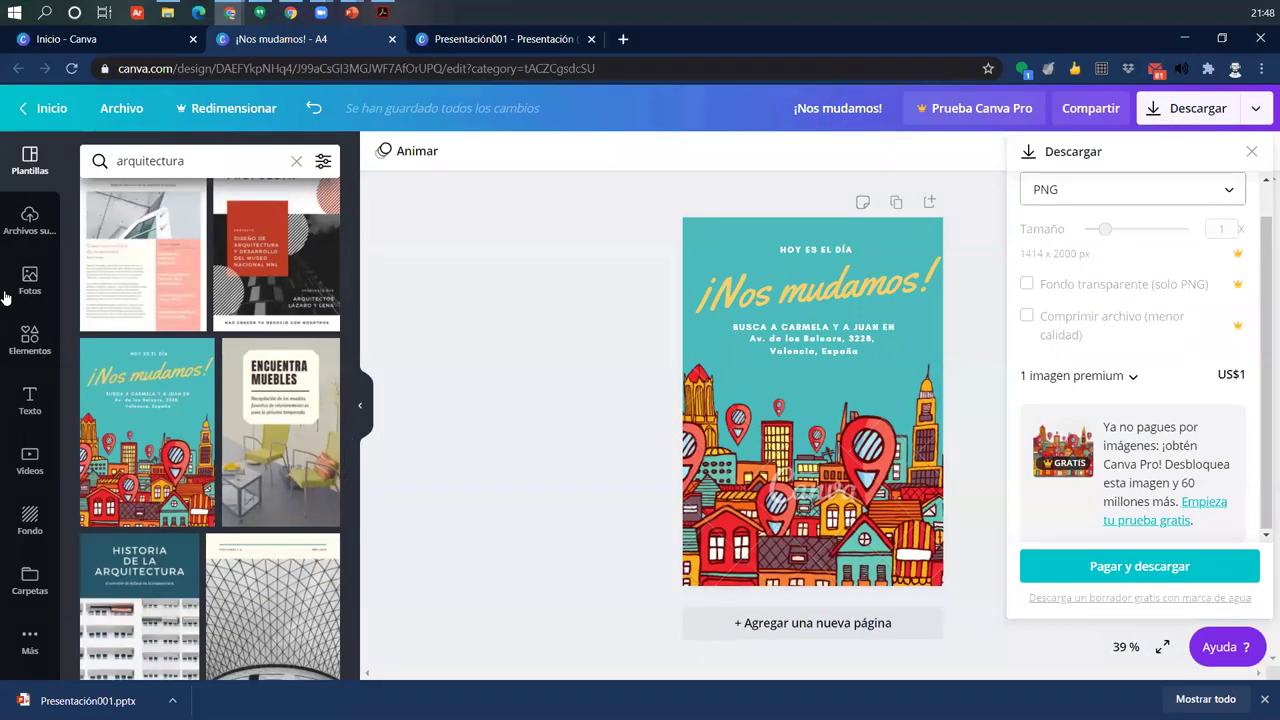
Step: Browse the Fotos library, then scroll the Elementos library to the travel graphics
{"action": "left_click", "coordinate": [30, 282]}
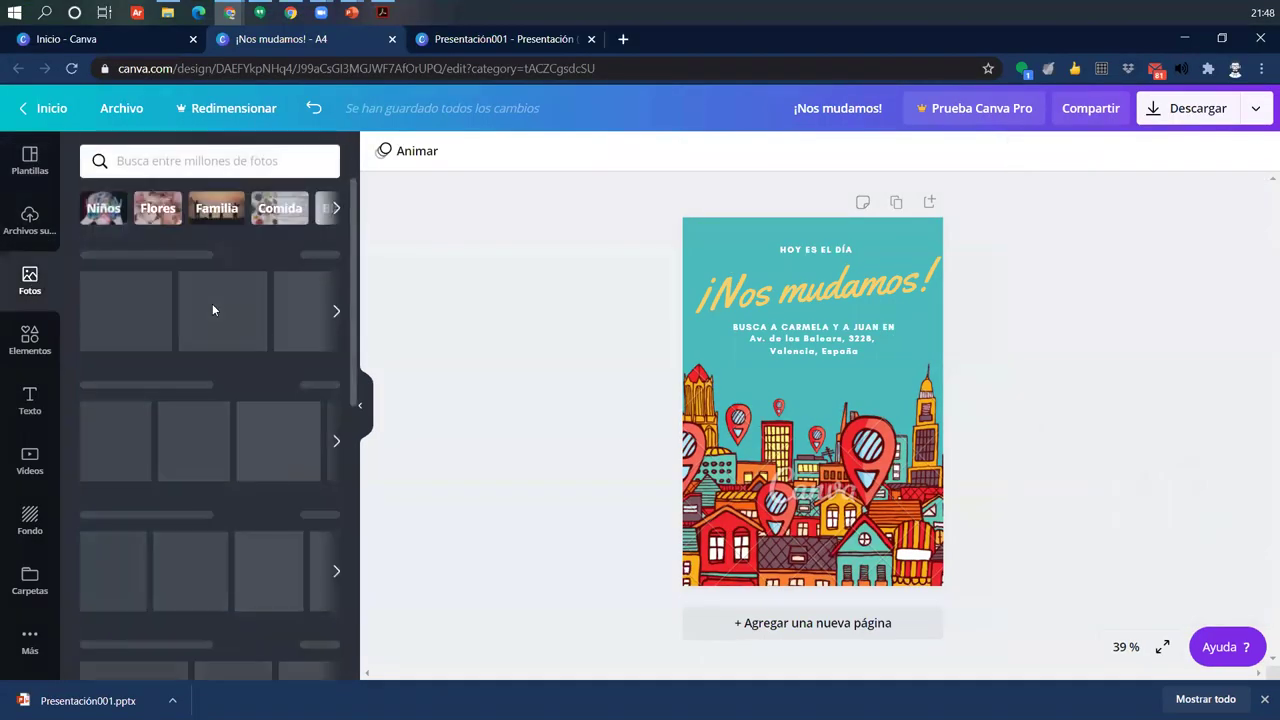
{"action": "scroll", "coordinate": [150, 380], "scroll_direction": "down", "scroll_amount": 2}
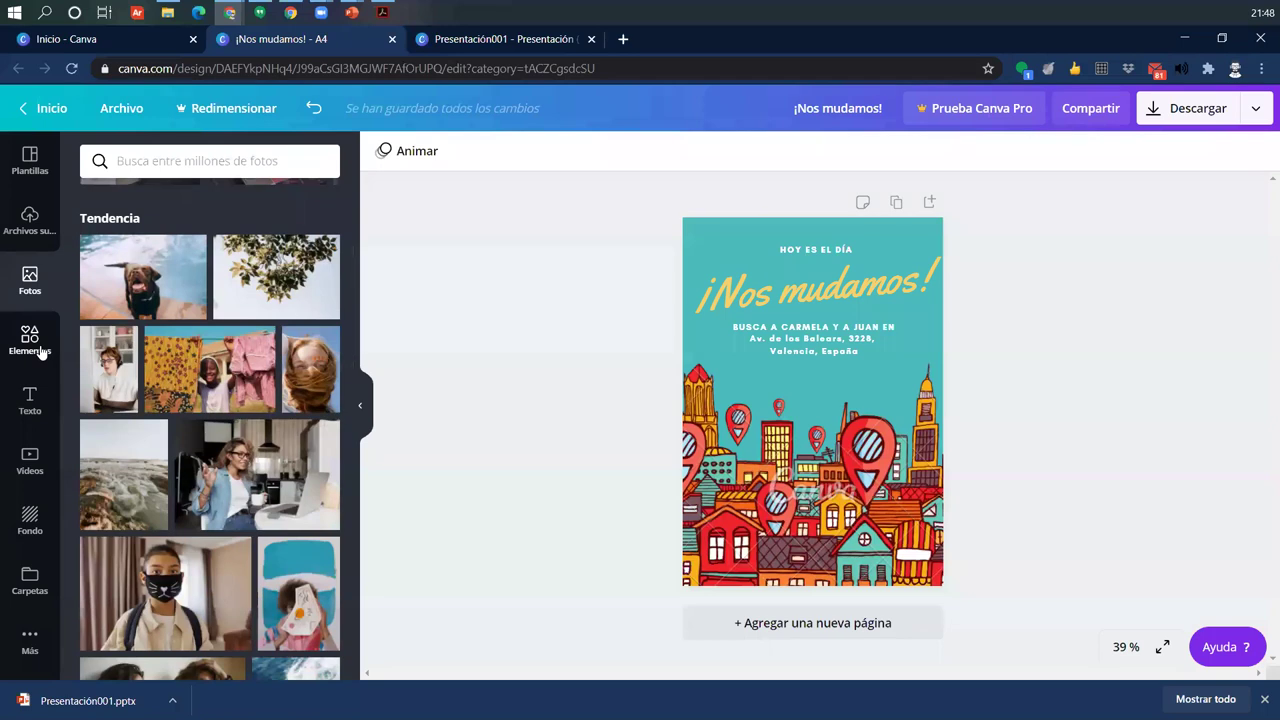
{"action": "left_click", "coordinate": [40, 352]}
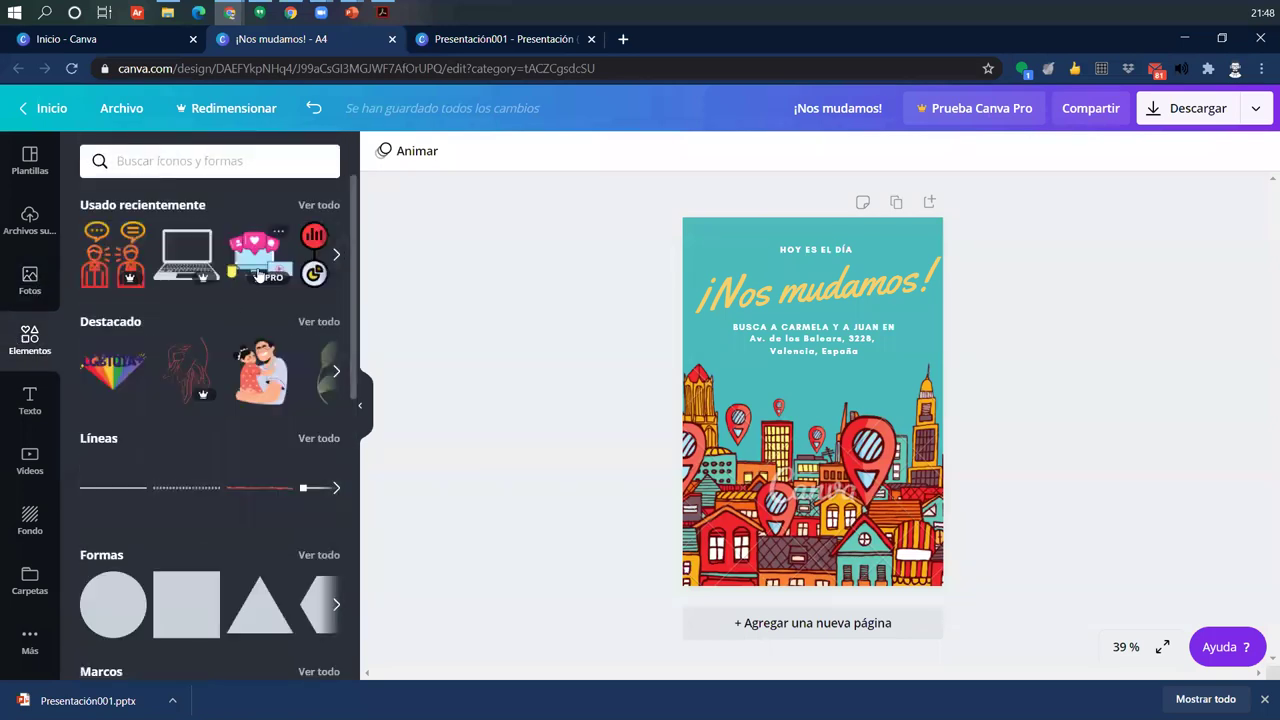
{"action": "scroll", "coordinate": [257, 450], "scroll_direction": "down", "scroll_amount": 15}
{"action": "scroll", "coordinate": [257, 451], "scroll_direction": "down", "scroll_amount": 15}
{"action": "scroll", "coordinate": [257, 451], "scroll_direction": "down", "scroll_amount": 5}
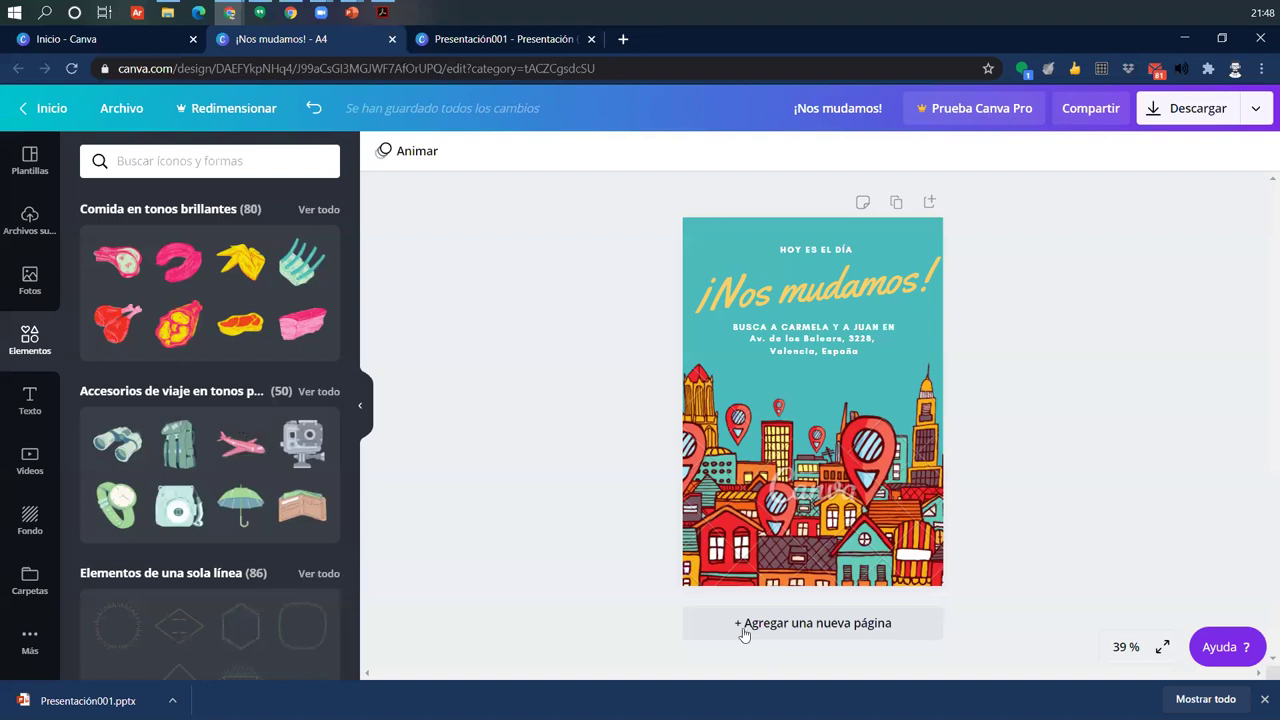
Step: Download the poster as a free watermarked PDF draft to Downloads and show it in its folder
{"action": "left_click", "coordinate": [1254, 114]}
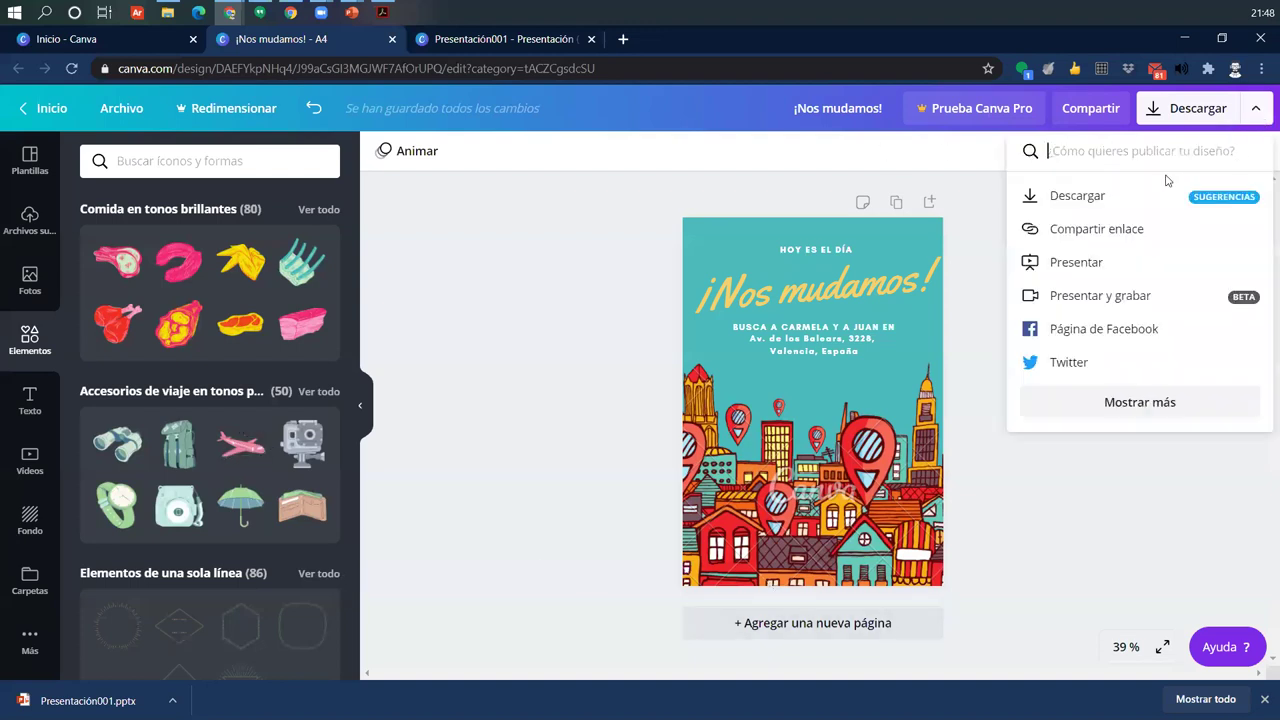
{"action": "left_click", "coordinate": [1062, 200]}
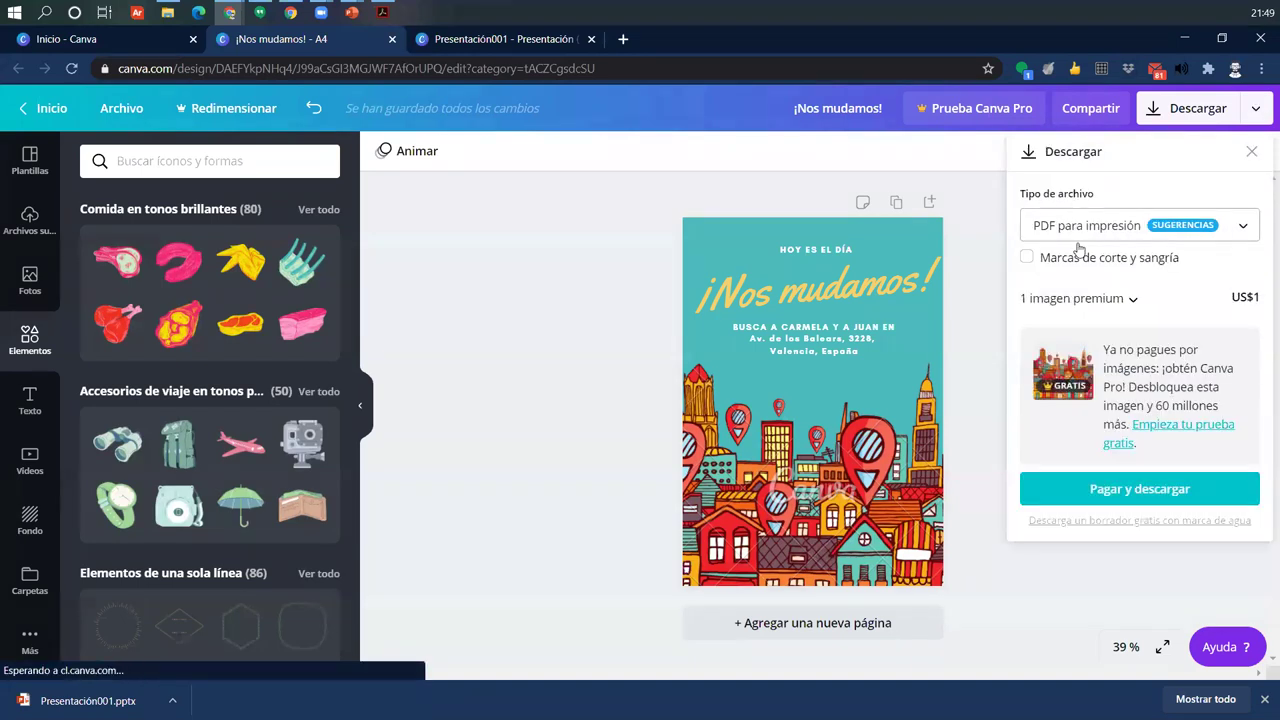
{"action": "left_click", "coordinate": [1064, 522]}
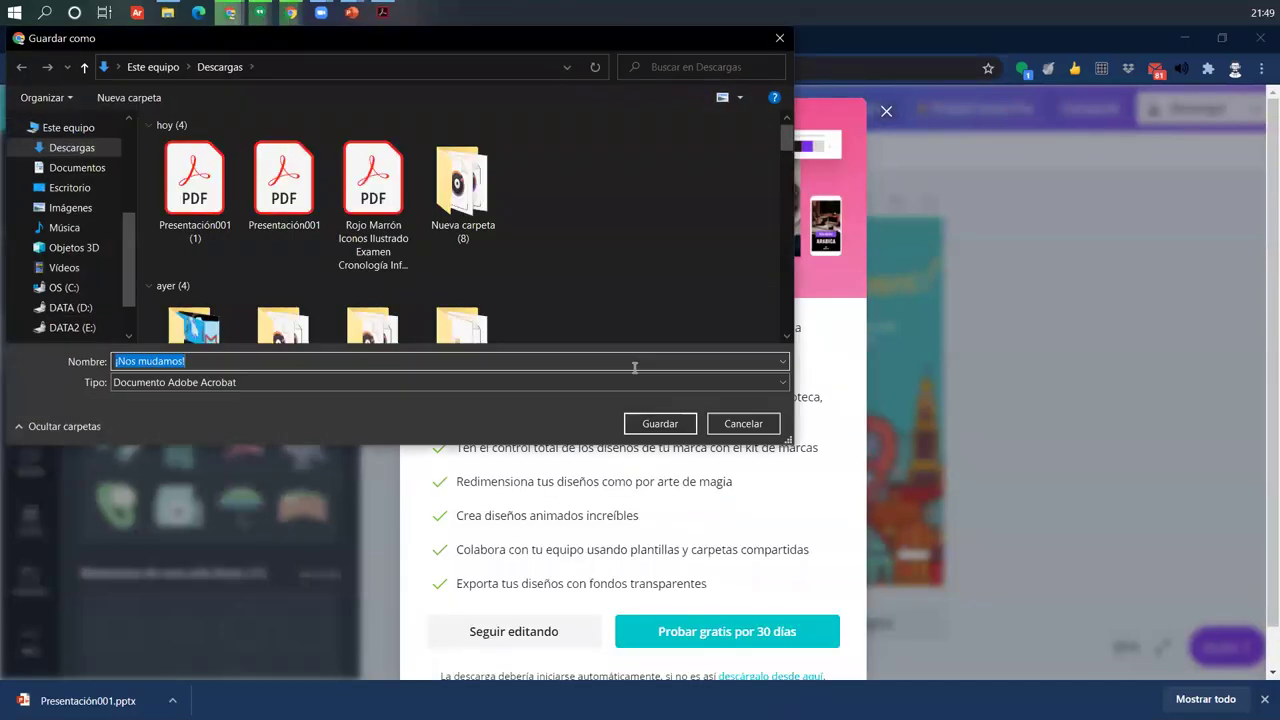
{"action": "key", "text": "Return"}
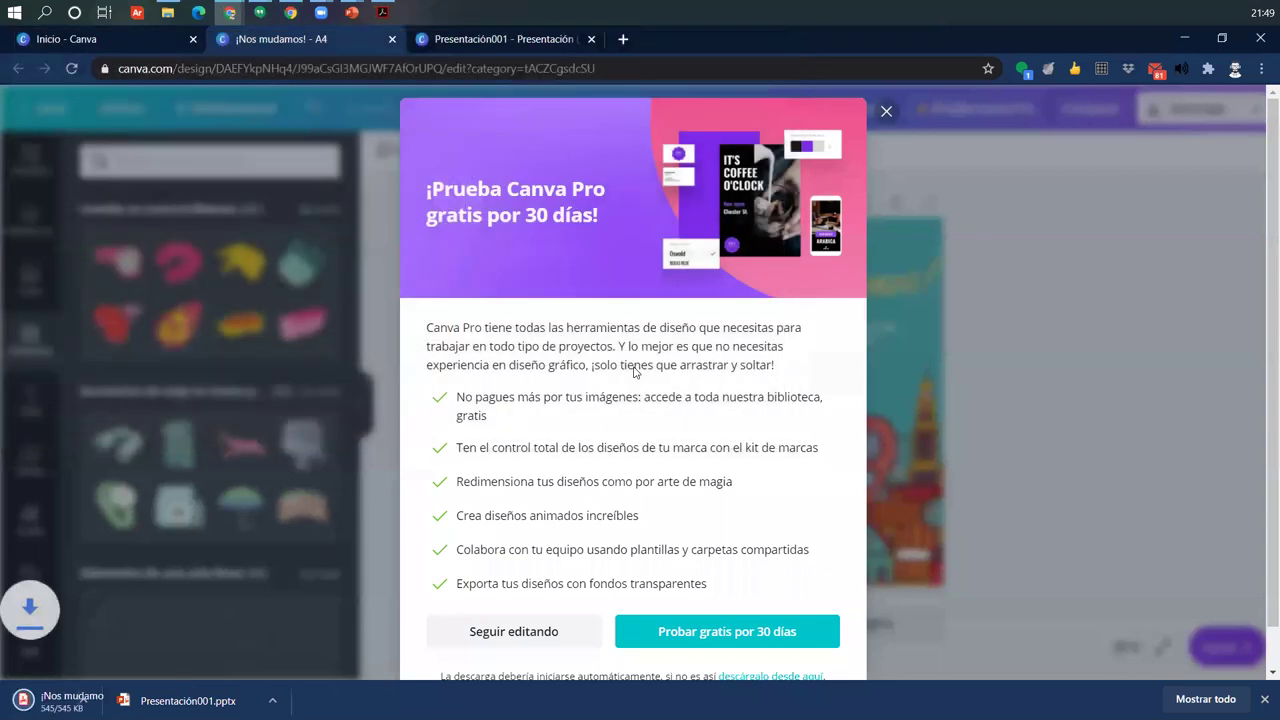
{"action": "left_click", "coordinate": [172, 700]}
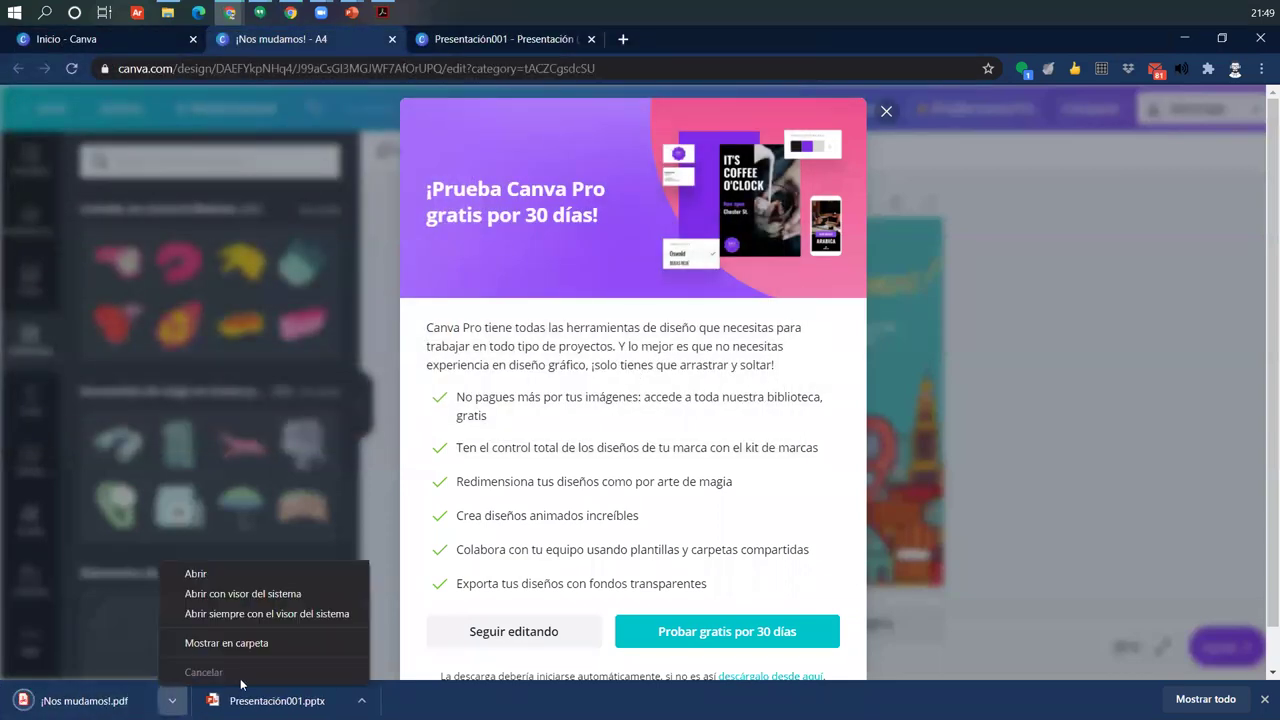
{"action": "left_click", "coordinate": [248, 647]}
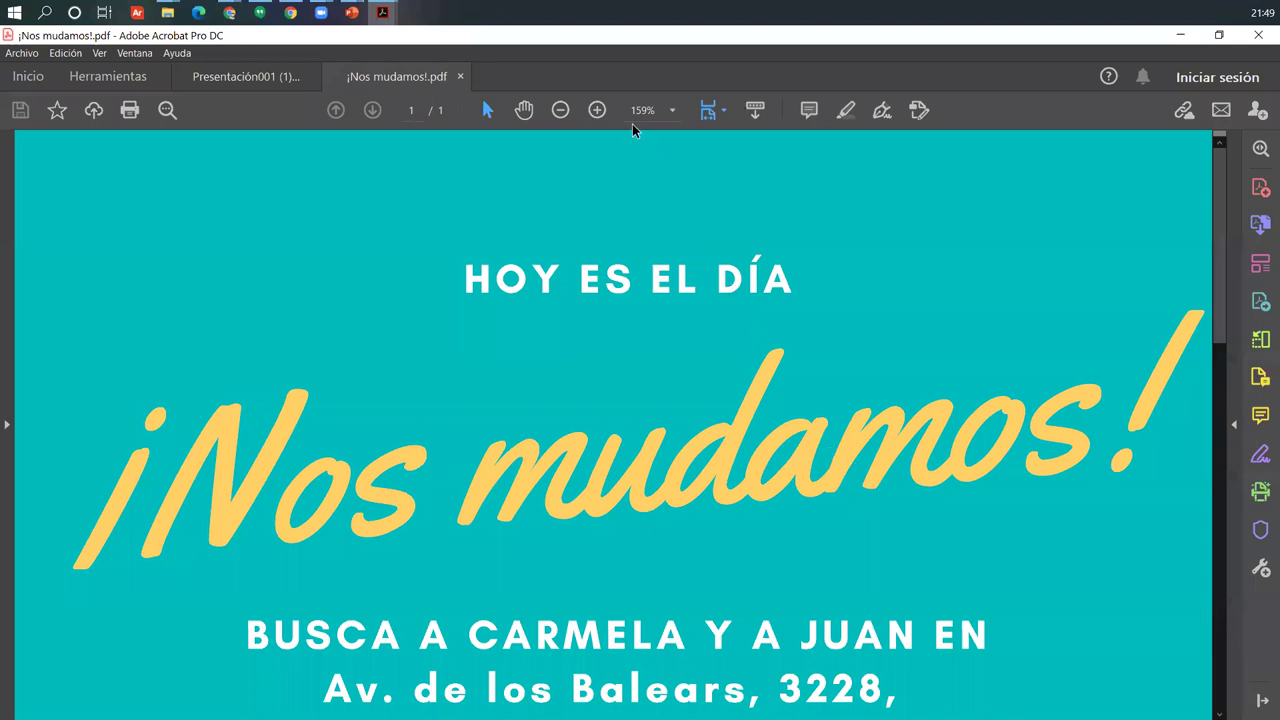
Step: Zoom the ¡Nos mudamos! PDF to 200%, inspect the watermark over the city, then fit the page
{"action": "left_click", "coordinate": [597, 110]}
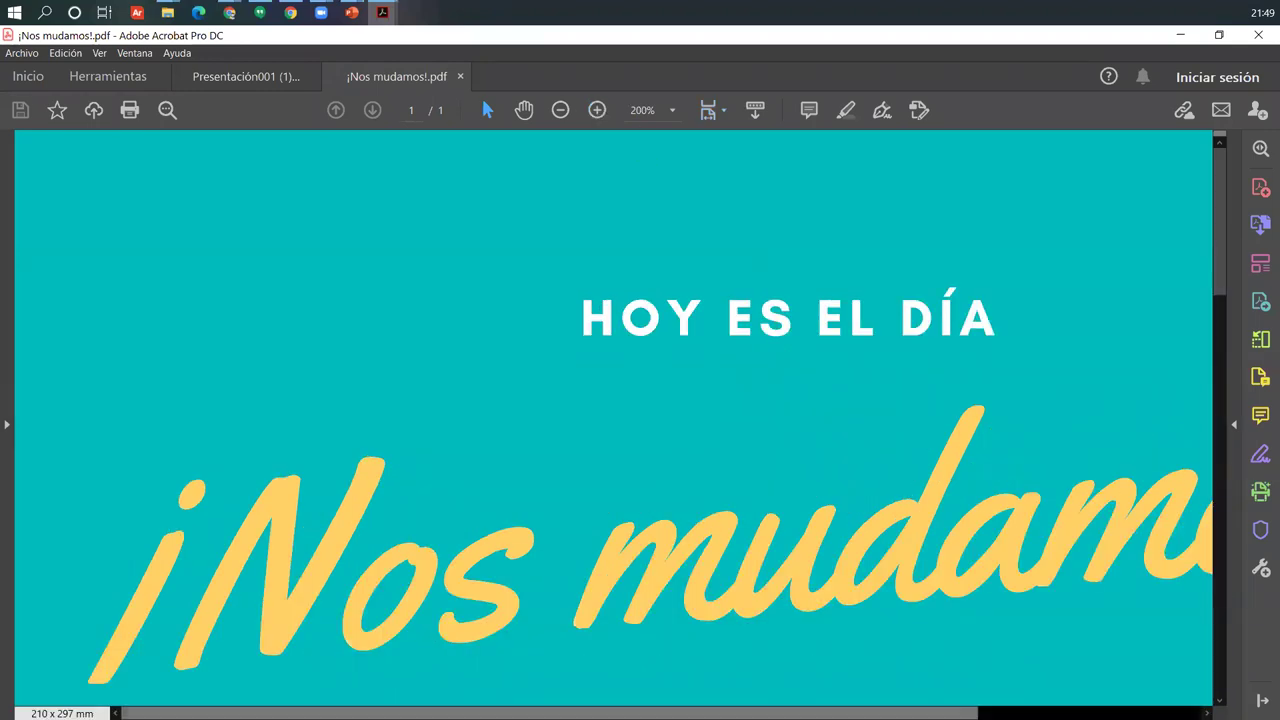
{"action": "scroll", "coordinate": [614, 420], "scroll_direction": "right", "scroll_amount": 3}
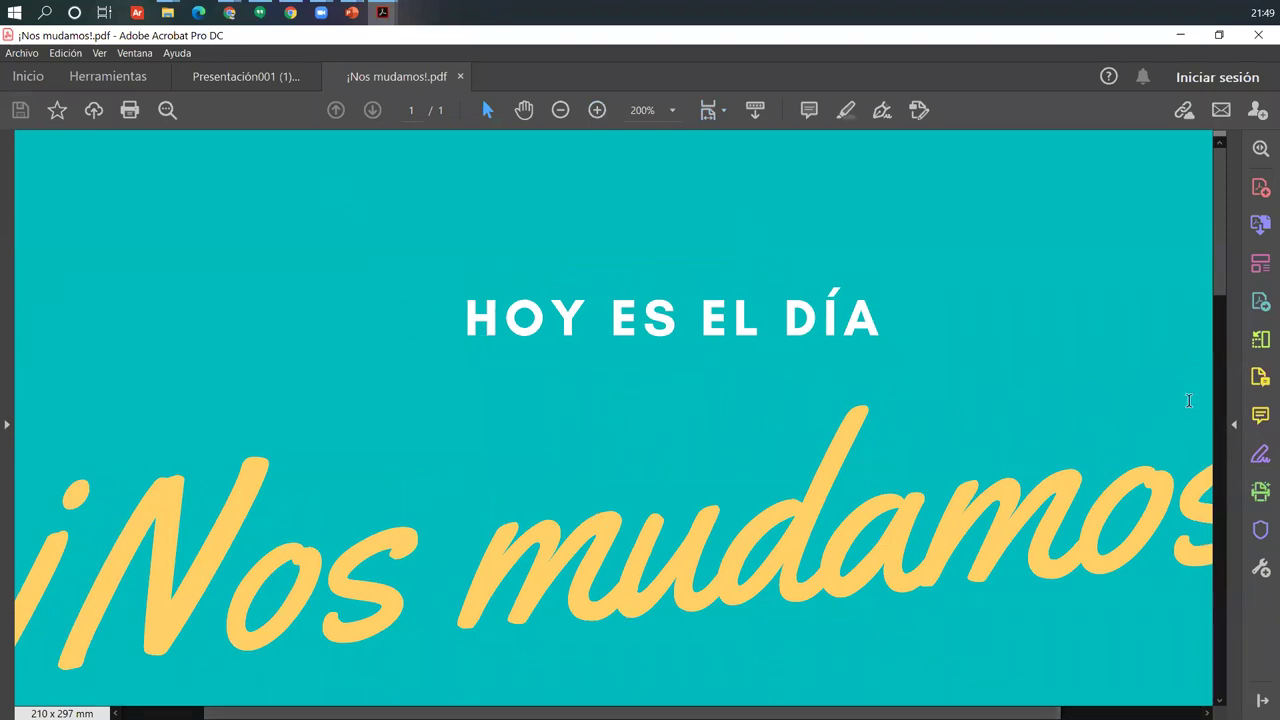
{"action": "scroll", "coordinate": [820, 516], "scroll_direction": "down", "scroll_amount": 8}
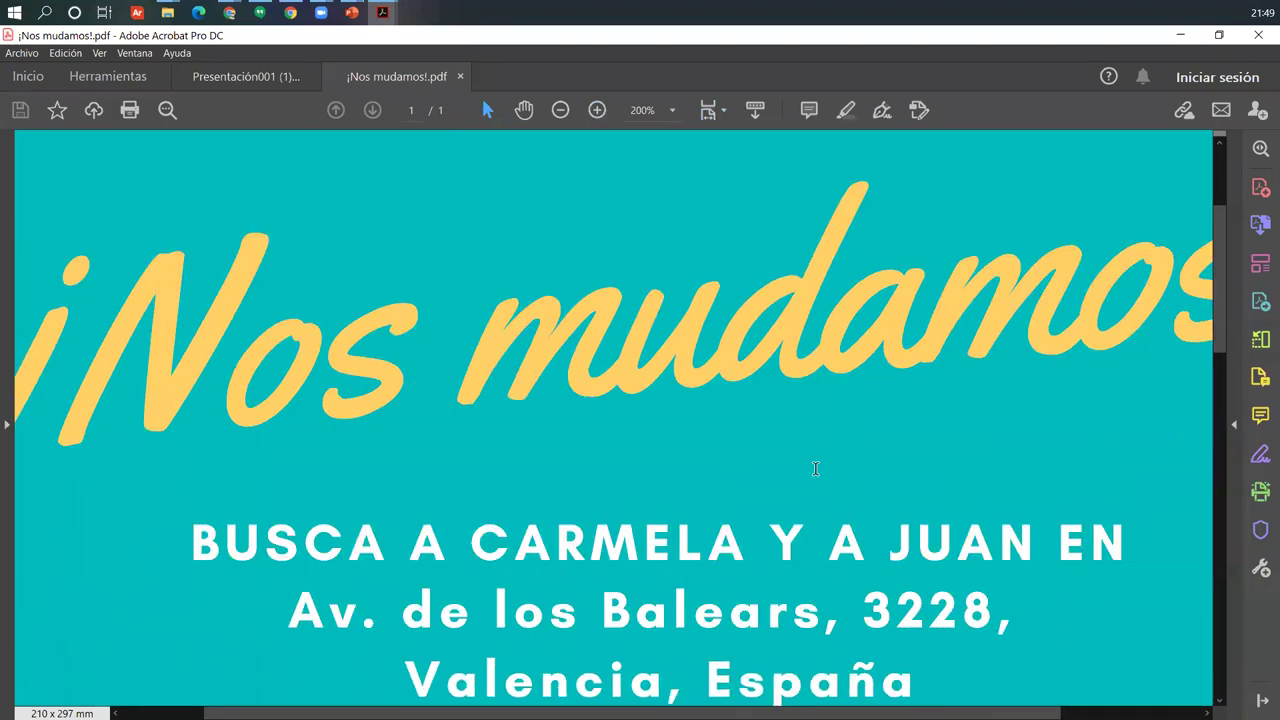
{"action": "scroll", "coordinate": [815, 468], "scroll_direction": "down", "scroll_amount": 10}
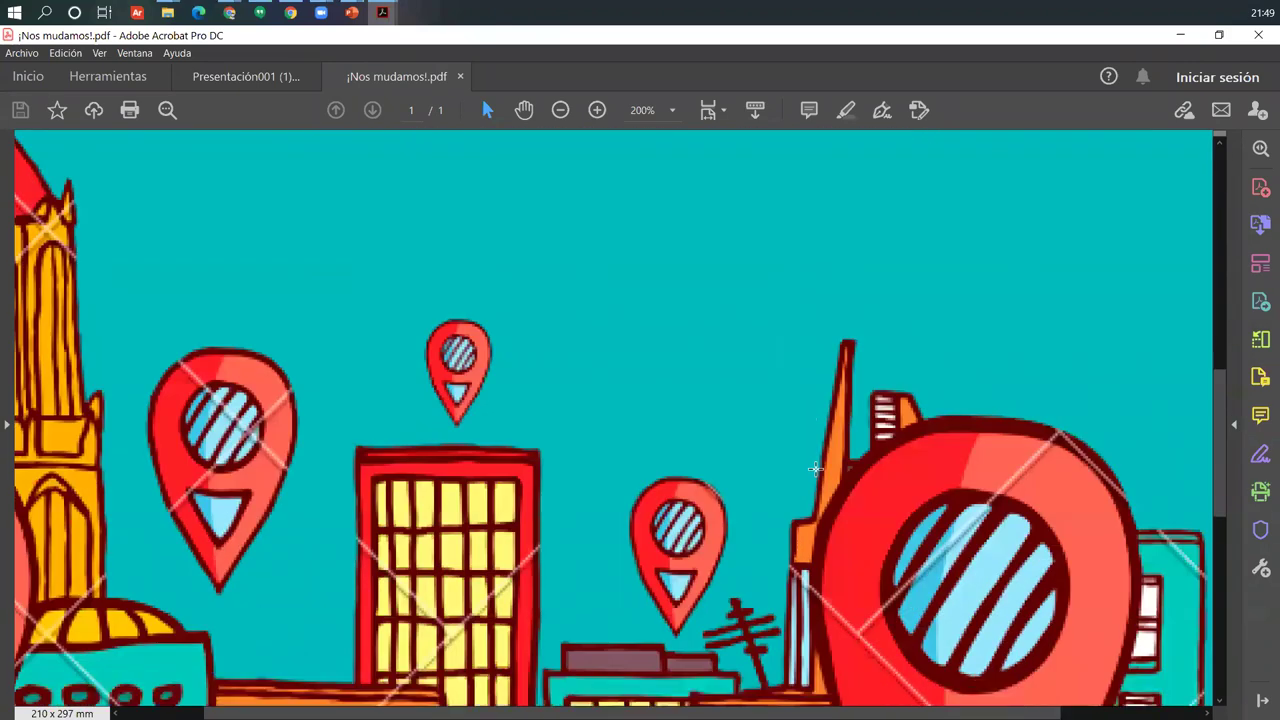
{"action": "scroll", "coordinate": [816, 468], "scroll_direction": "down", "scroll_amount": 5}
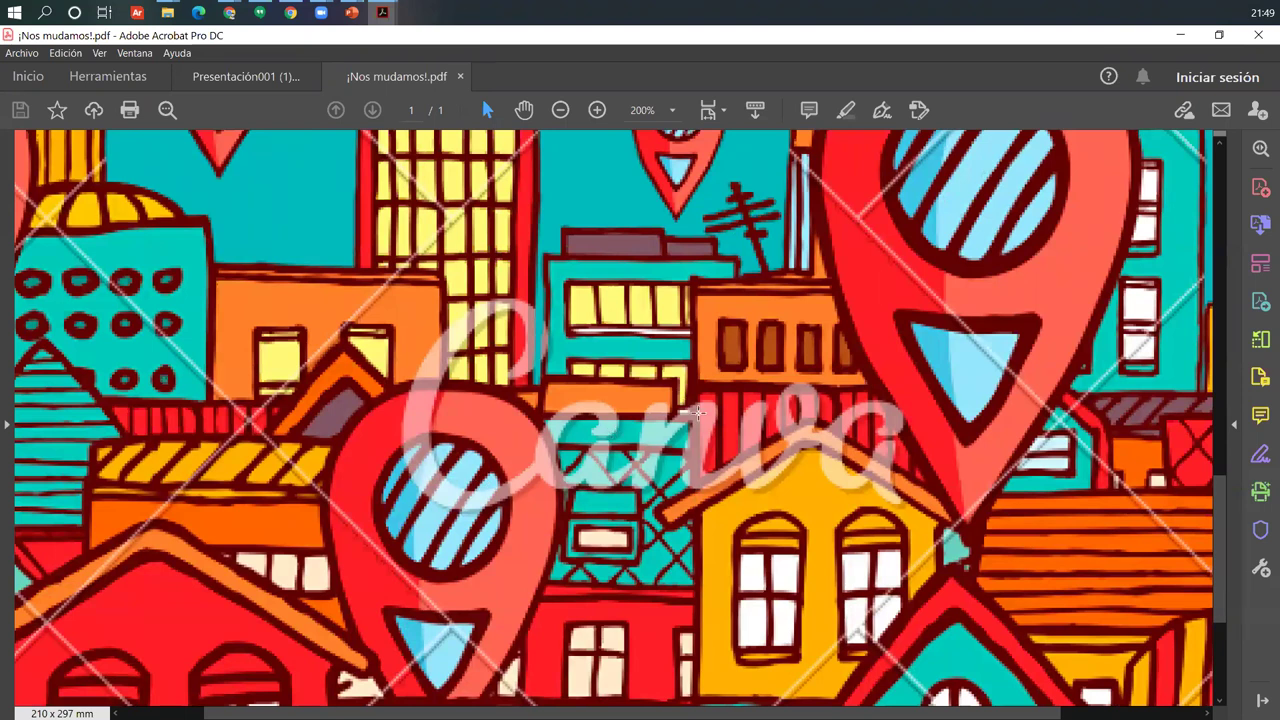
{"action": "left_click_drag", "start_coordinate": [910, 470], "coordinate": [842, 442]}
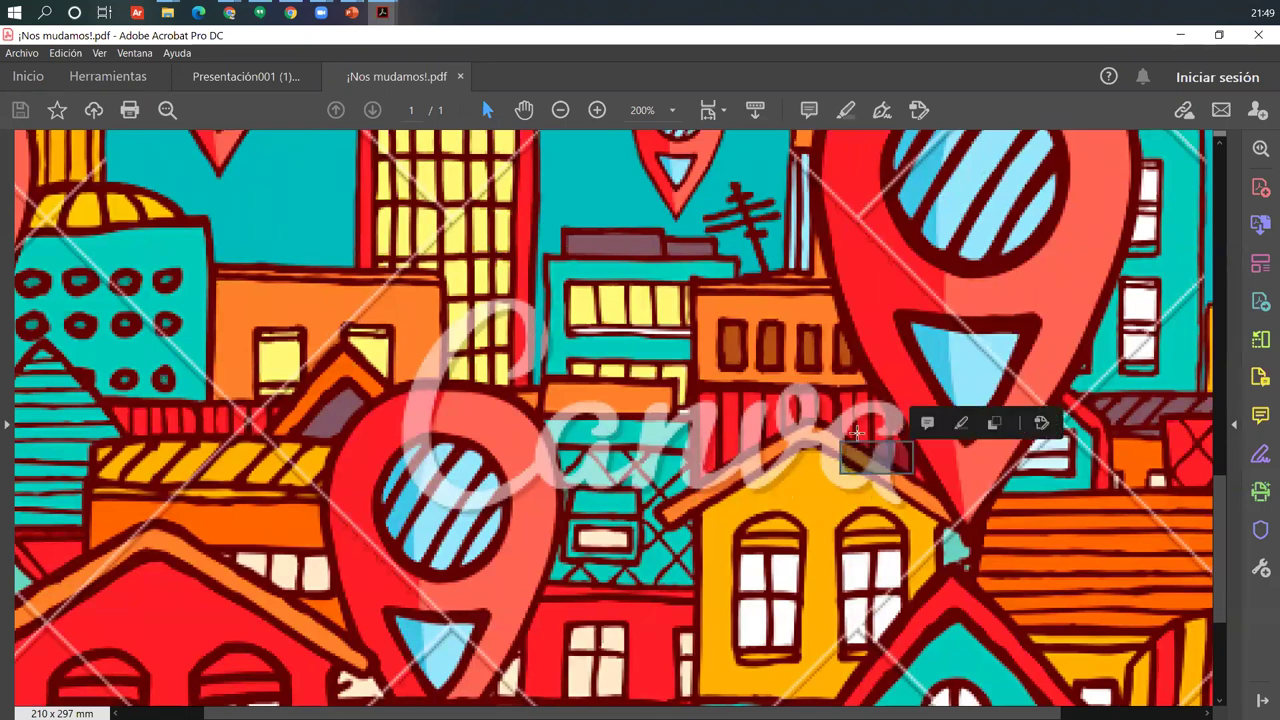
{"action": "left_click", "coordinate": [716, 530]}
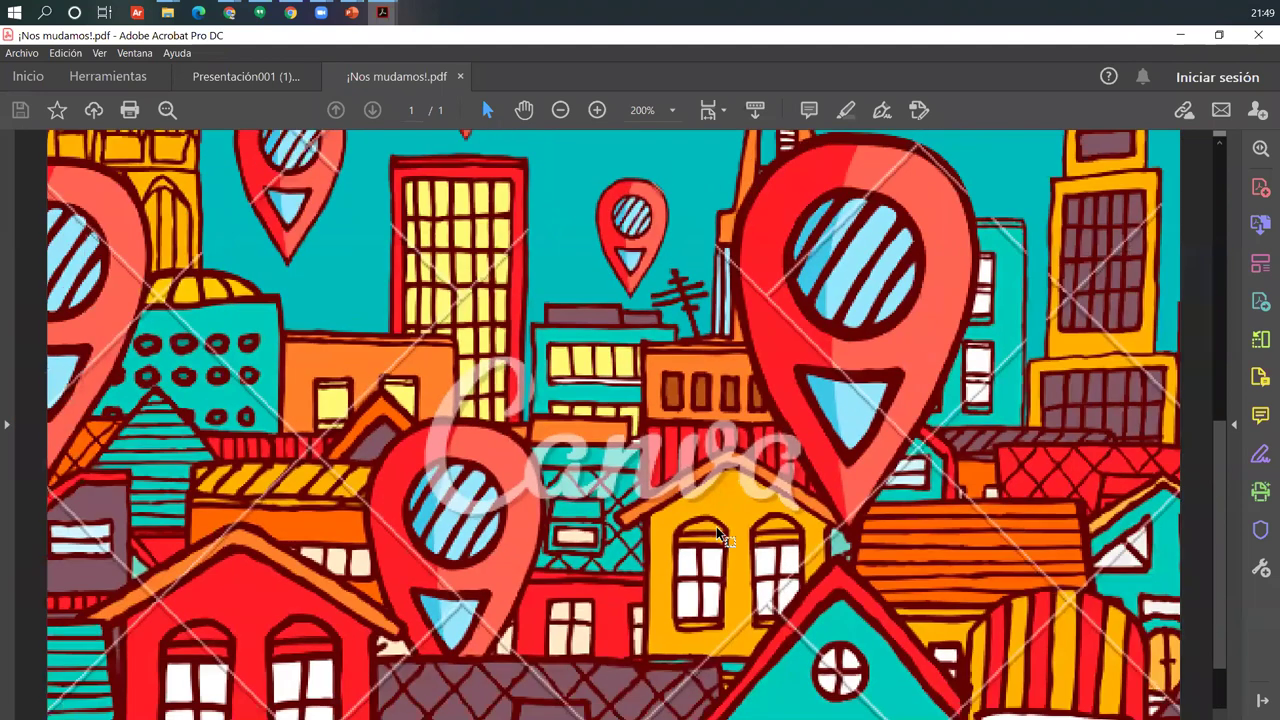
{"action": "key", "text": "ctrl+0"}
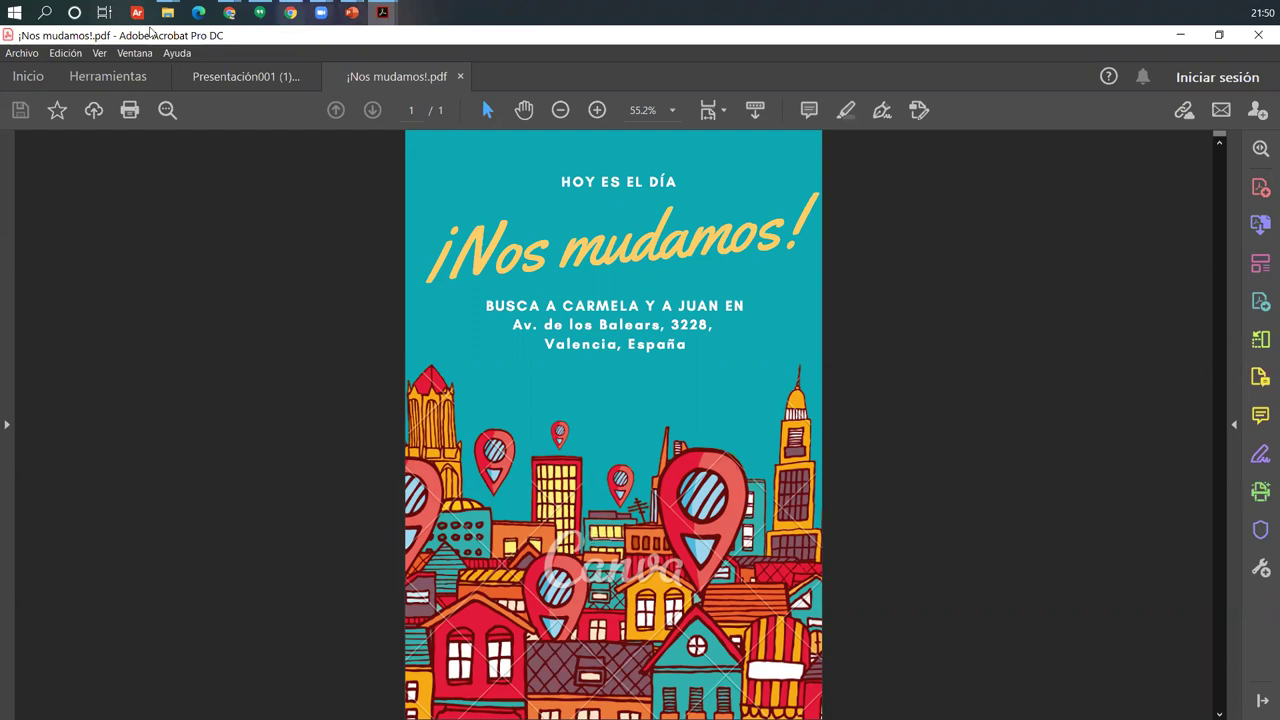
Step: From the Canva home page, page through the Tus diseños carousel and open the valeria tríptico
{"action": "mouse_move", "coordinate": [228, 10]}
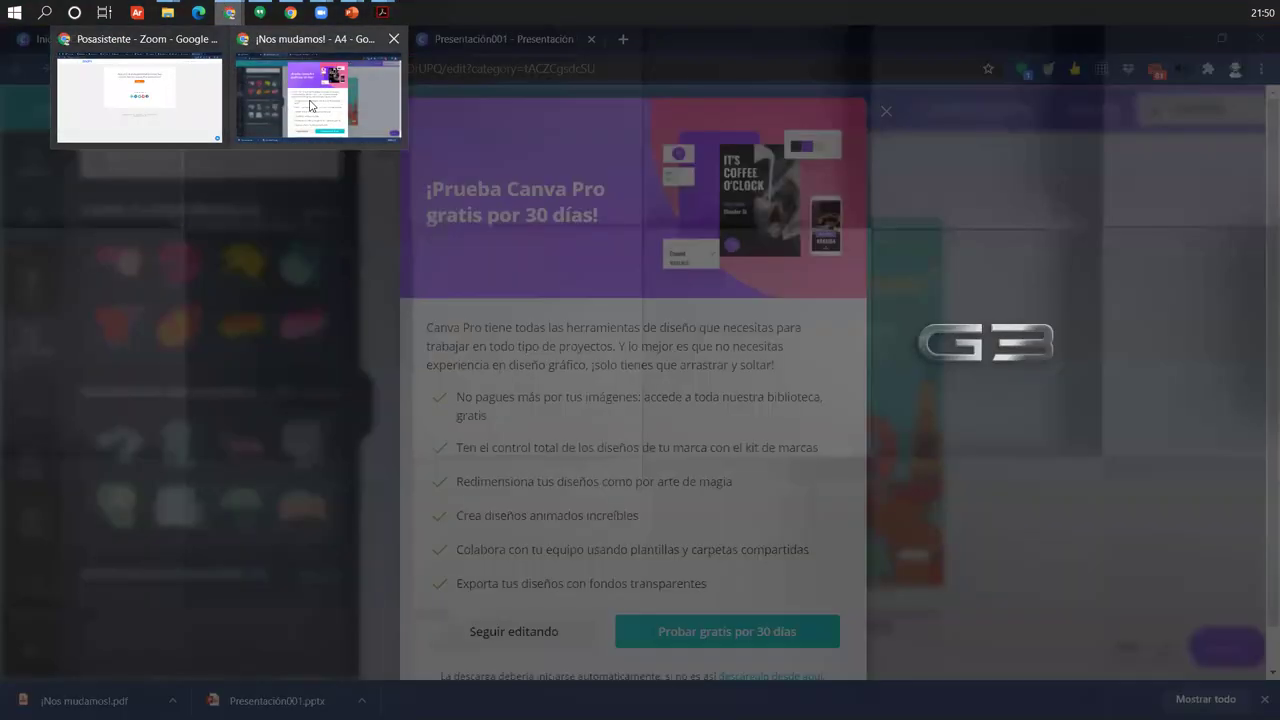
{"action": "left_click", "coordinate": [318, 95]}
{"action": "left_click", "coordinate": [110, 39]}
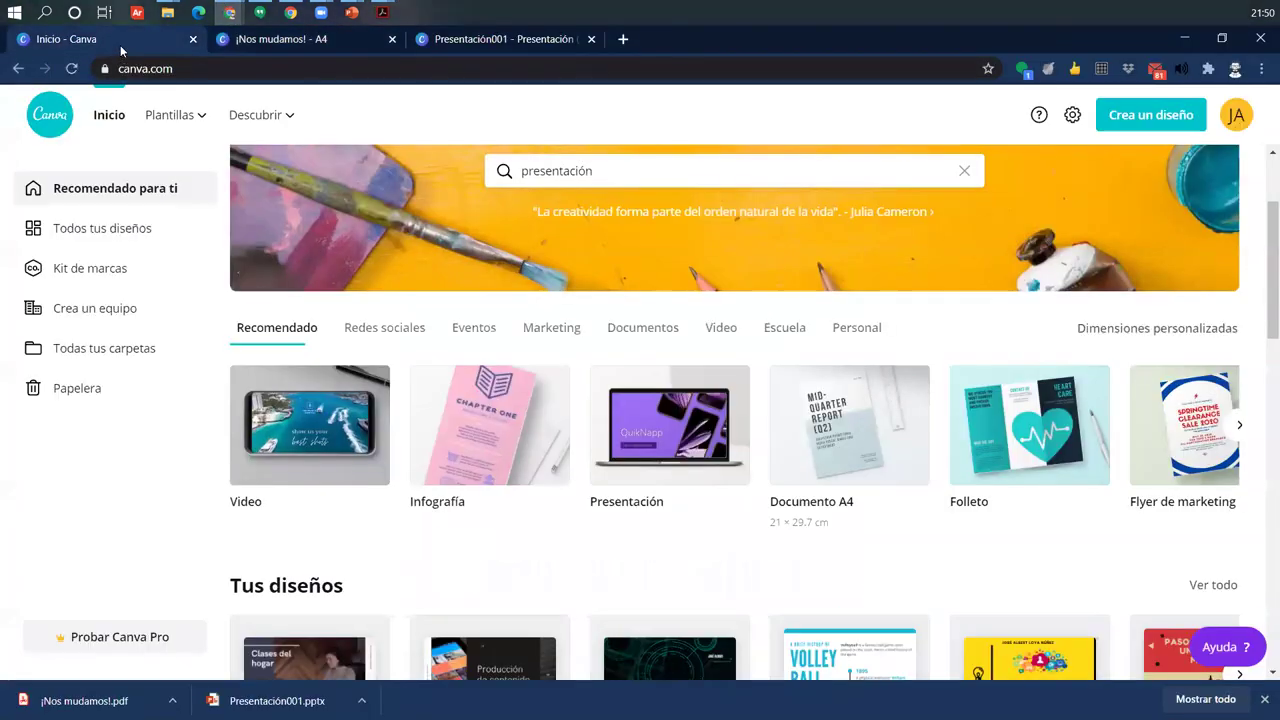
{"action": "scroll", "coordinate": [578, 544], "scroll_direction": "down", "scroll_amount": 3}
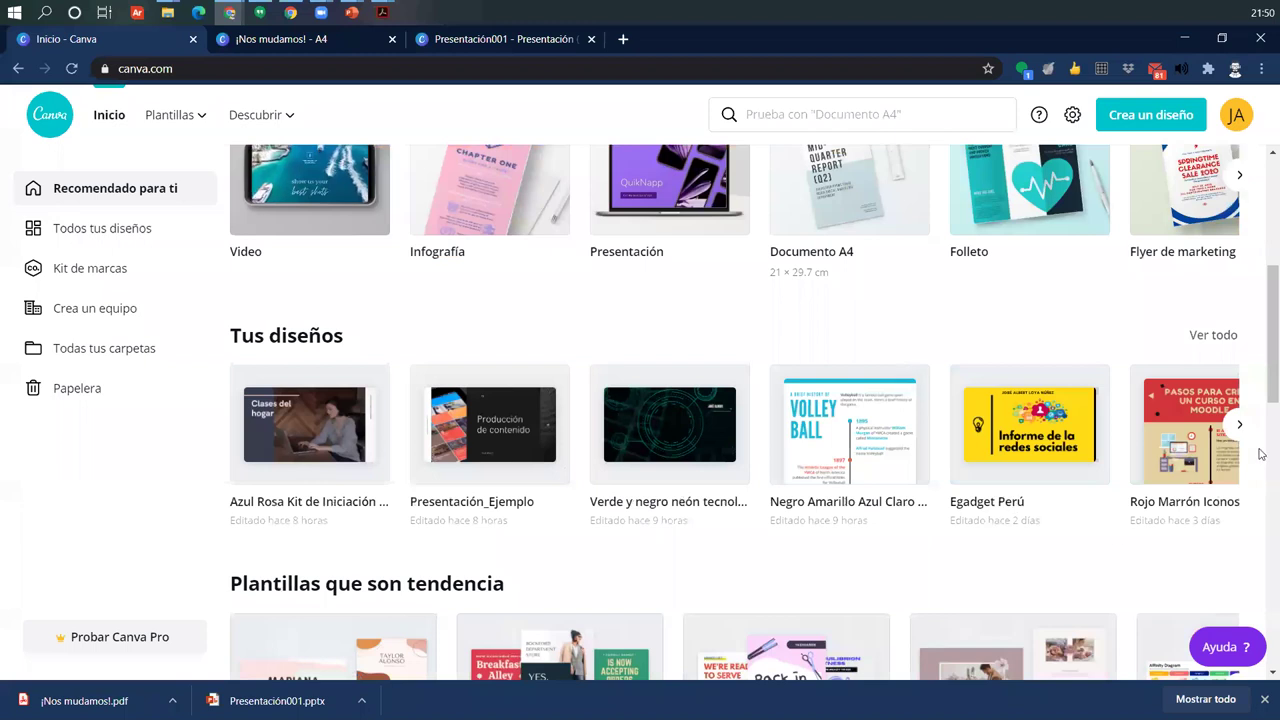
{"action": "left_click", "coordinate": [1241, 428]}
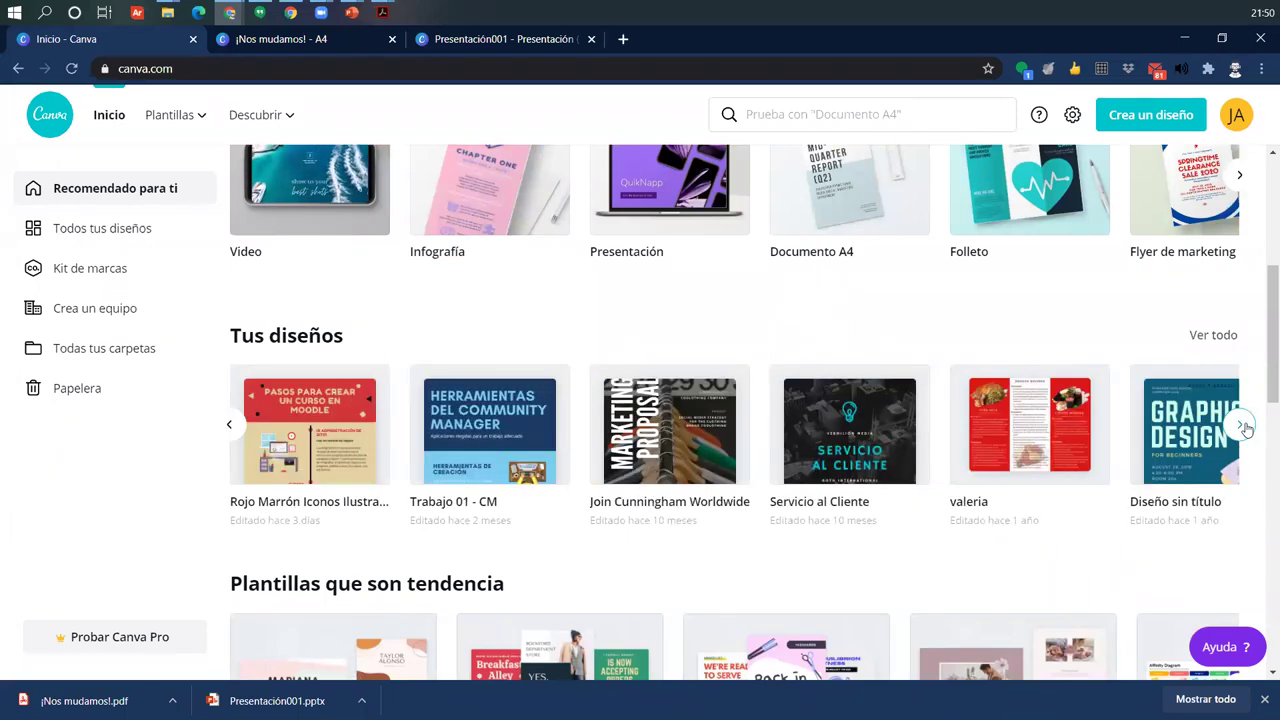
{"action": "left_click", "coordinate": [1241, 428]}
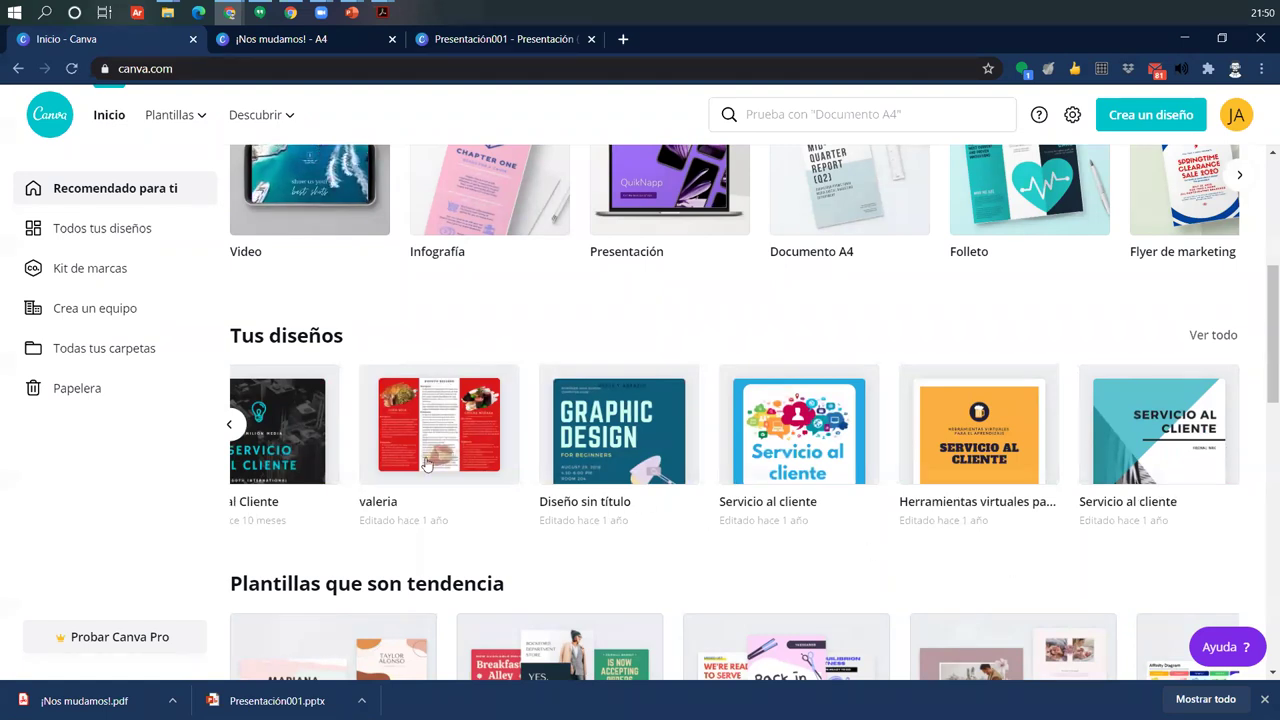
{"action": "left_click", "coordinate": [233, 427]}
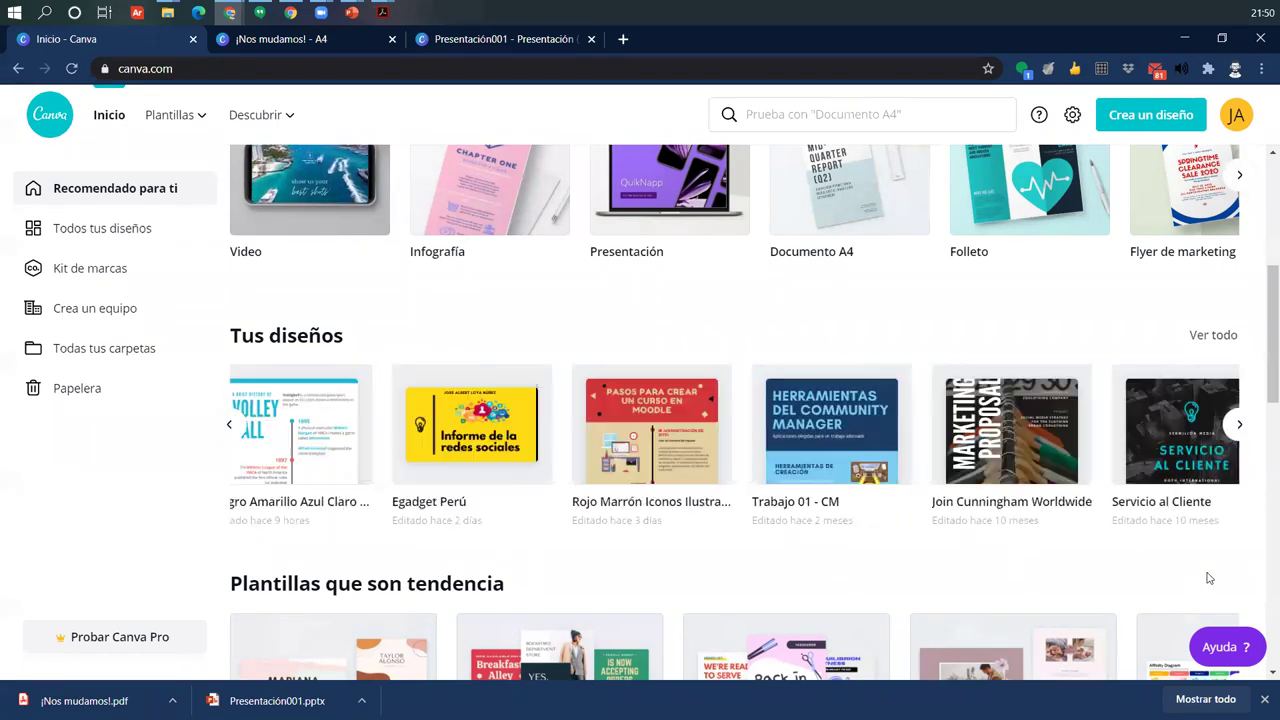
{"action": "left_click", "coordinate": [1245, 422]}
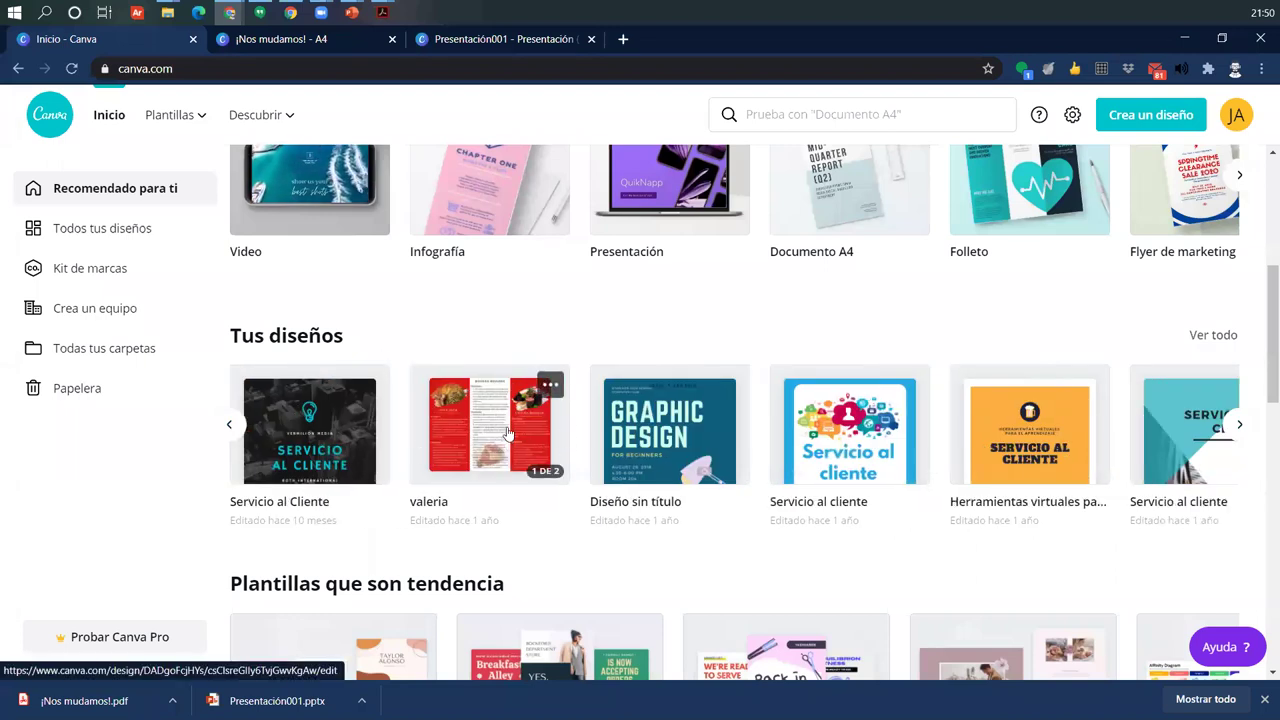
{"action": "left_click", "coordinate": [499, 415]}
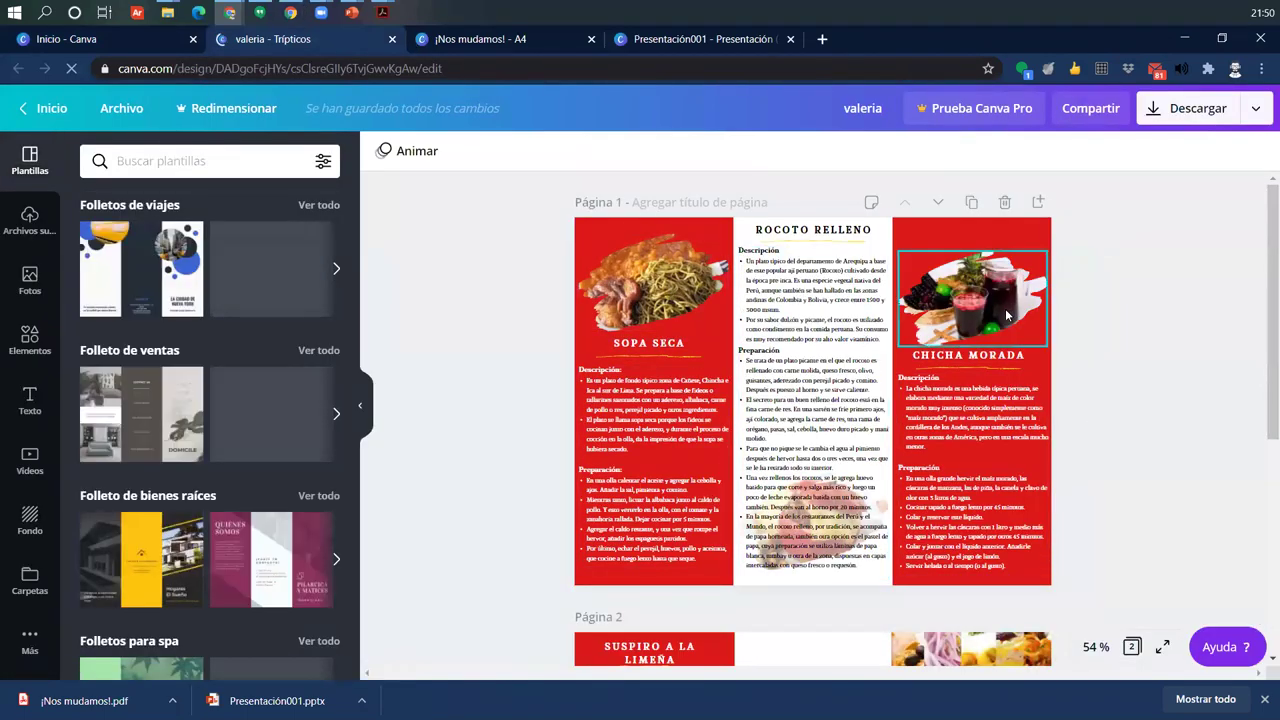
Step: Scroll up and down through both pages of the valeria tríptico brochure
{"action": "scroll", "coordinate": [963, 449], "scroll_direction": "down", "scroll_amount": 4}
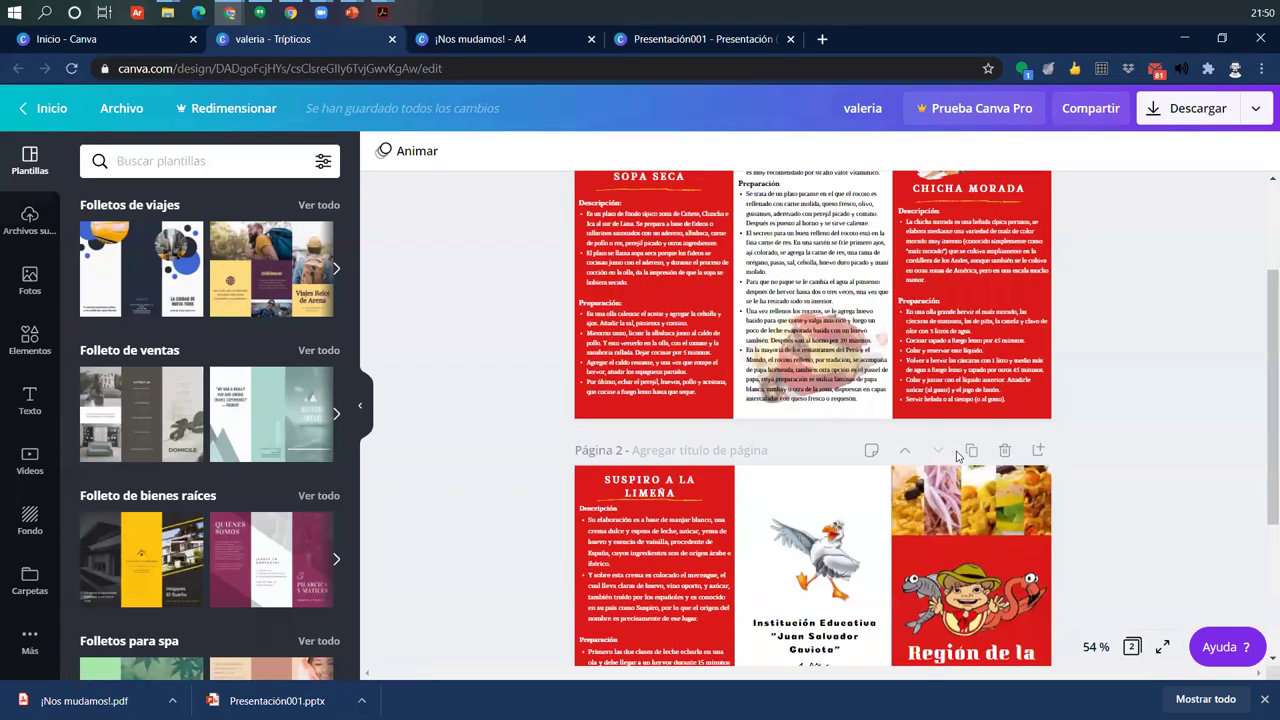
{"action": "scroll", "coordinate": [770, 413], "scroll_direction": "down", "scroll_amount": 2}
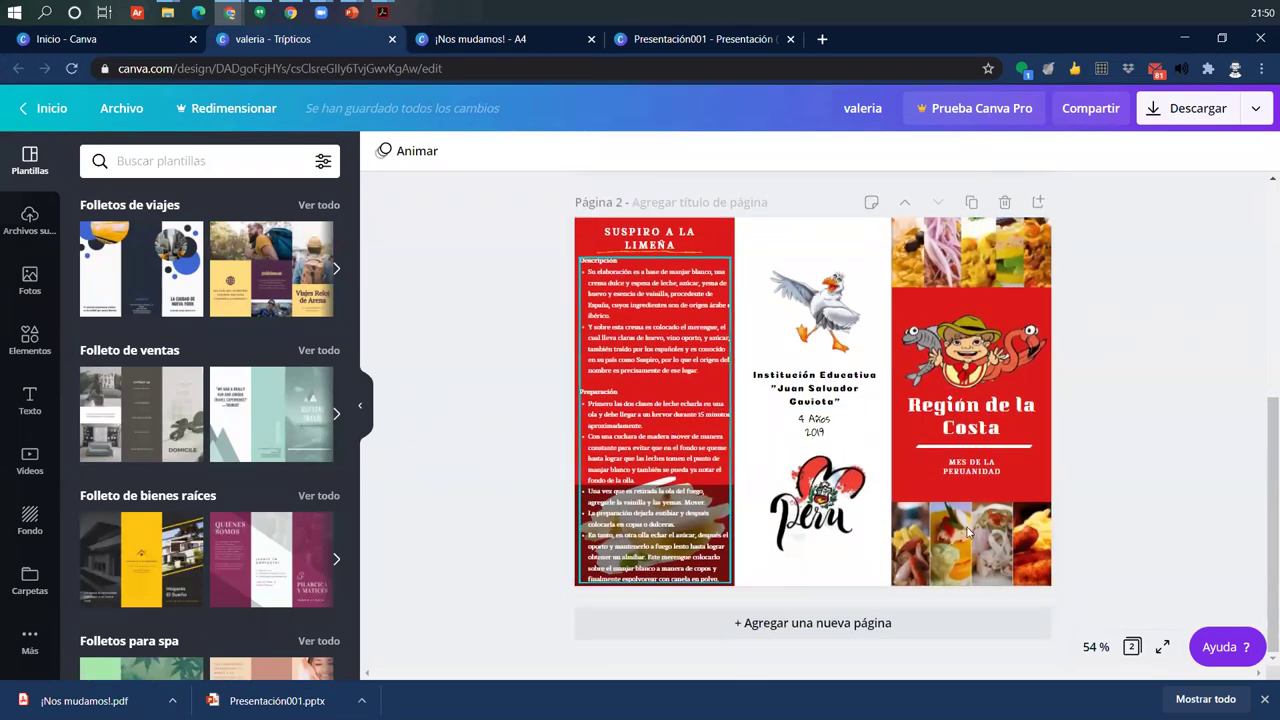
{"action": "scroll", "coordinate": [758, 444], "scroll_direction": "up", "scroll_amount": 5}
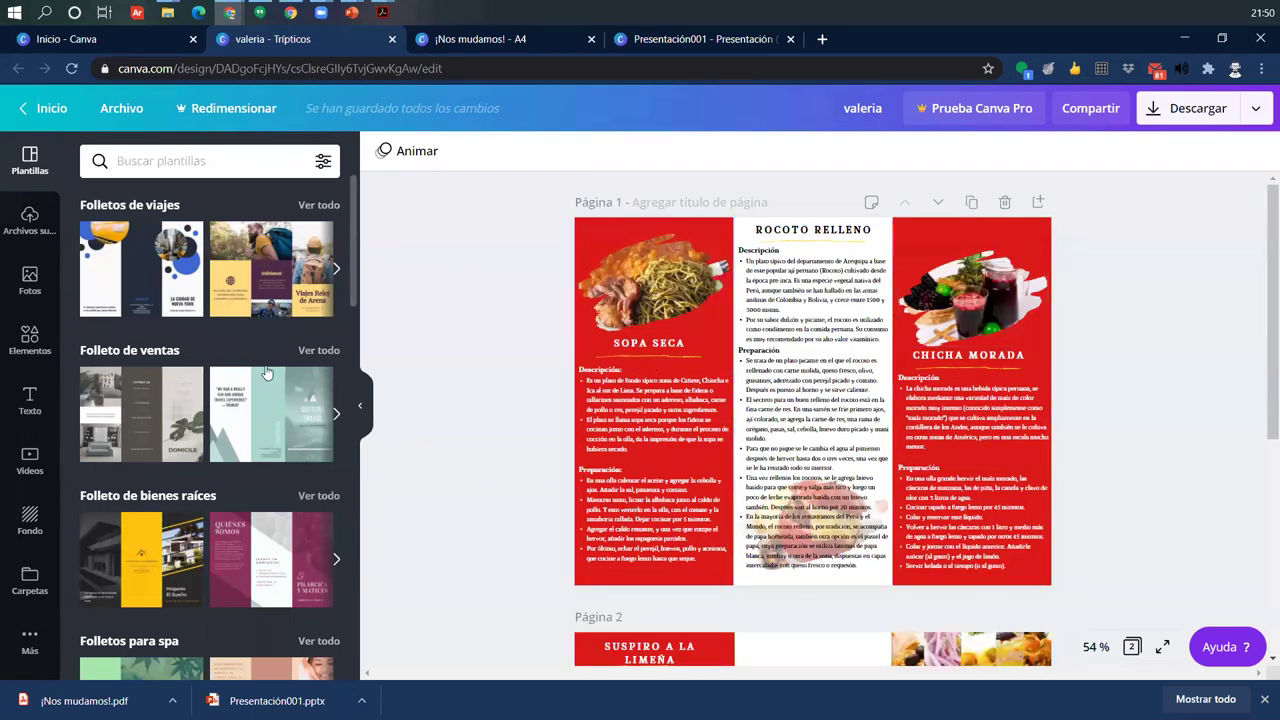
{"action": "scroll", "coordinate": [211, 305], "scroll_direction": "down", "scroll_amount": 2}
{"action": "scroll", "coordinate": [211, 305], "scroll_direction": "down", "scroll_amount": 6}
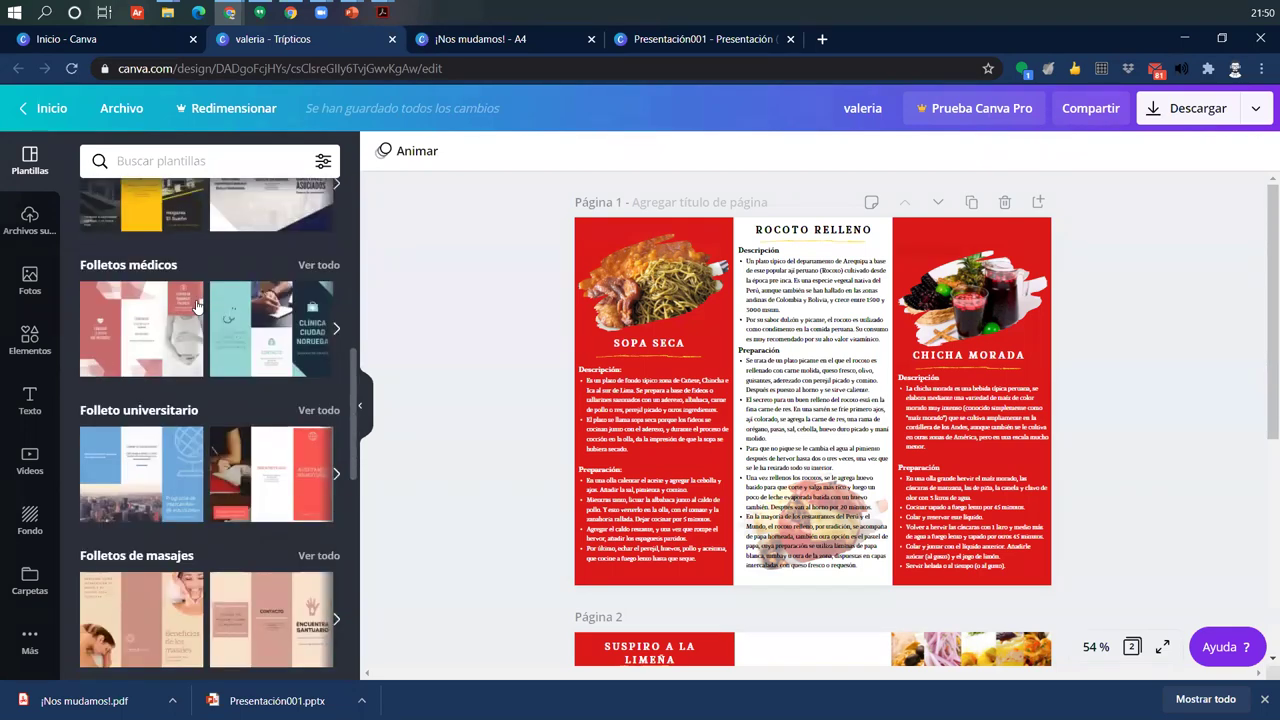
{"action": "scroll", "coordinate": [649, 343], "scroll_direction": "down", "scroll_amount": 2}
{"action": "scroll", "coordinate": [649, 343], "scroll_direction": "down", "scroll_amount": 2}
{"action": "scroll", "coordinate": [583, 433], "scroll_direction": "up", "scroll_amount": 2}
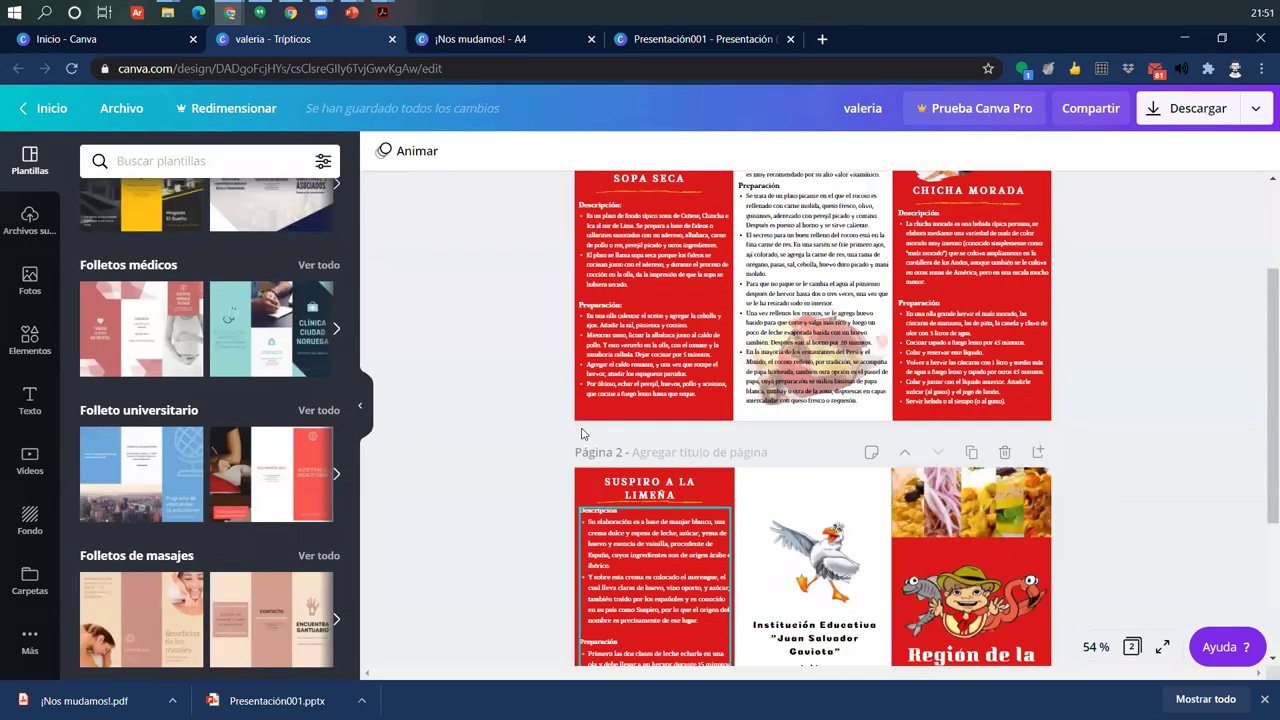
{"action": "scroll", "coordinate": [655, 365], "scroll_direction": "up", "scroll_amount": 2}
{"action": "scroll", "coordinate": [144, 377], "scroll_direction": "up", "scroll_amount": 2}
{"action": "scroll", "coordinate": [144, 377], "scroll_direction": "down", "scroll_amount": 6}
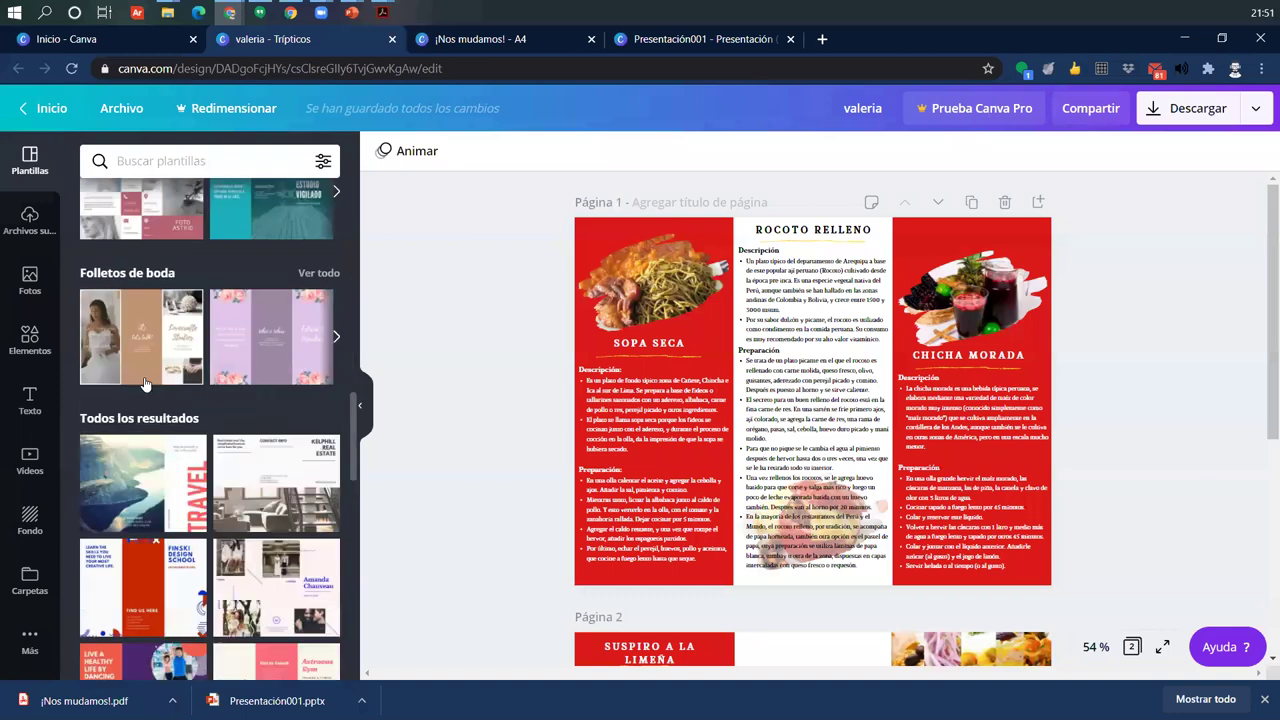
{"action": "scroll", "coordinate": [222, 418], "scroll_direction": "up", "scroll_amount": 6}
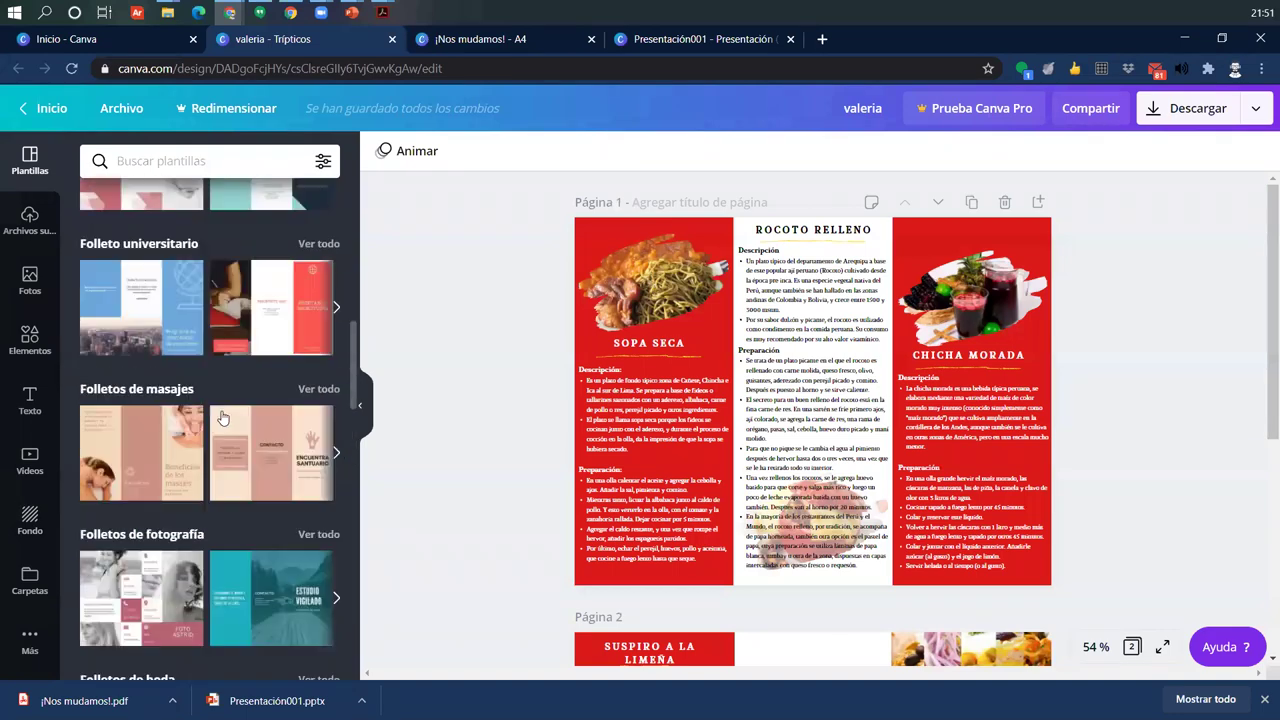
{"action": "scroll", "coordinate": [222, 418], "scroll_direction": "up", "scroll_amount": 5}
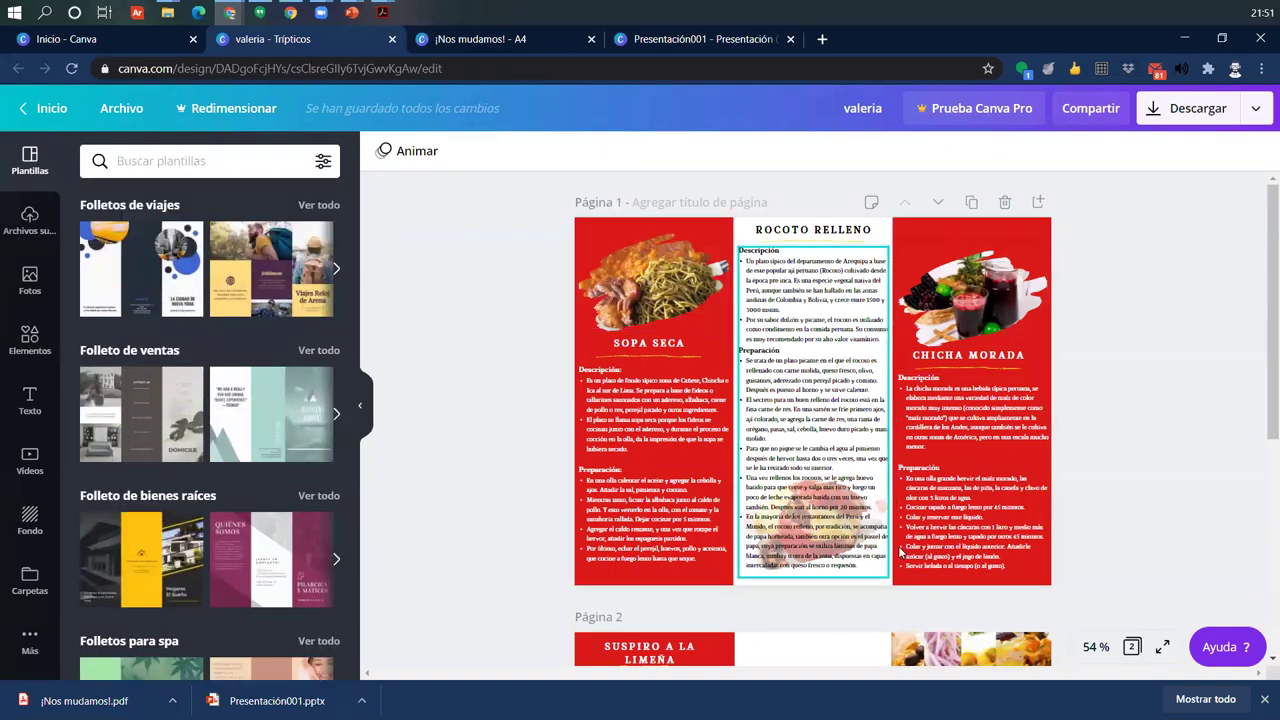
{"action": "scroll", "coordinate": [851, 533], "scroll_direction": "down", "scroll_amount": 2}
{"action": "scroll", "coordinate": [851, 533], "scroll_direction": "down", "scroll_amount": 3}
{"action": "scroll", "coordinate": [851, 533], "scroll_direction": "up", "scroll_amount": 3}
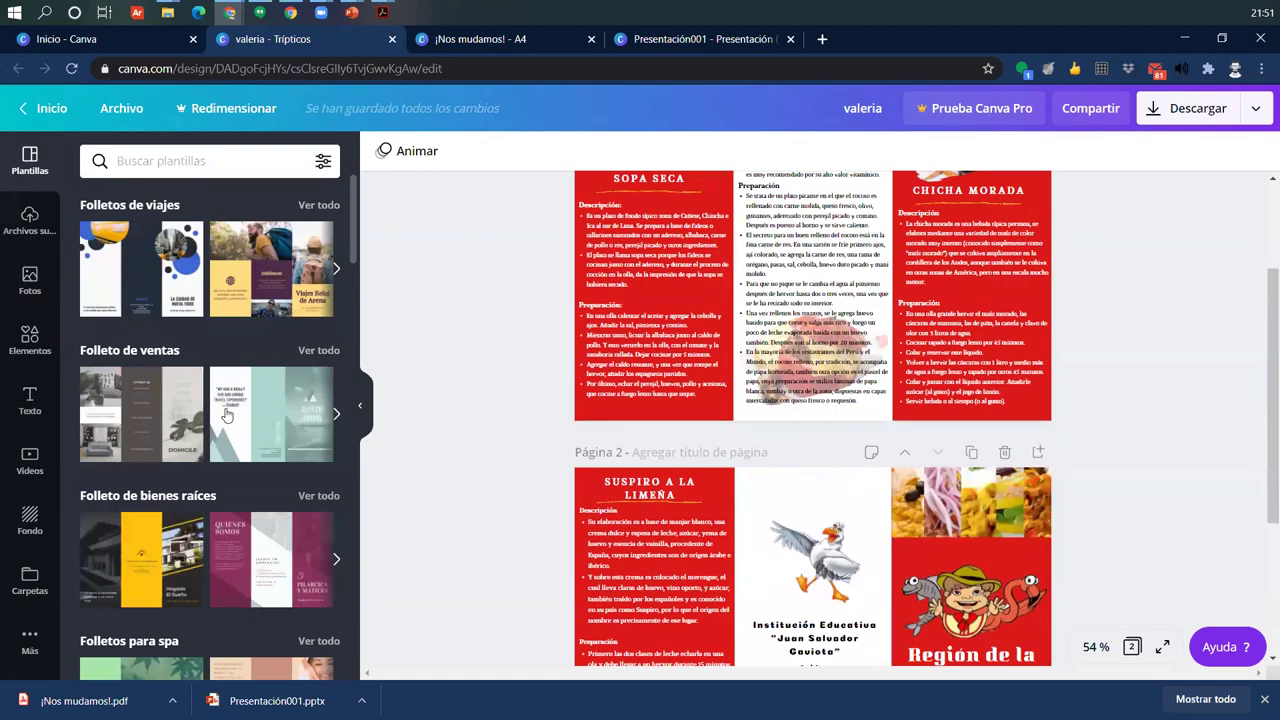
{"action": "scroll", "coordinate": [831, 303], "scroll_direction": "up", "scroll_amount": 3}
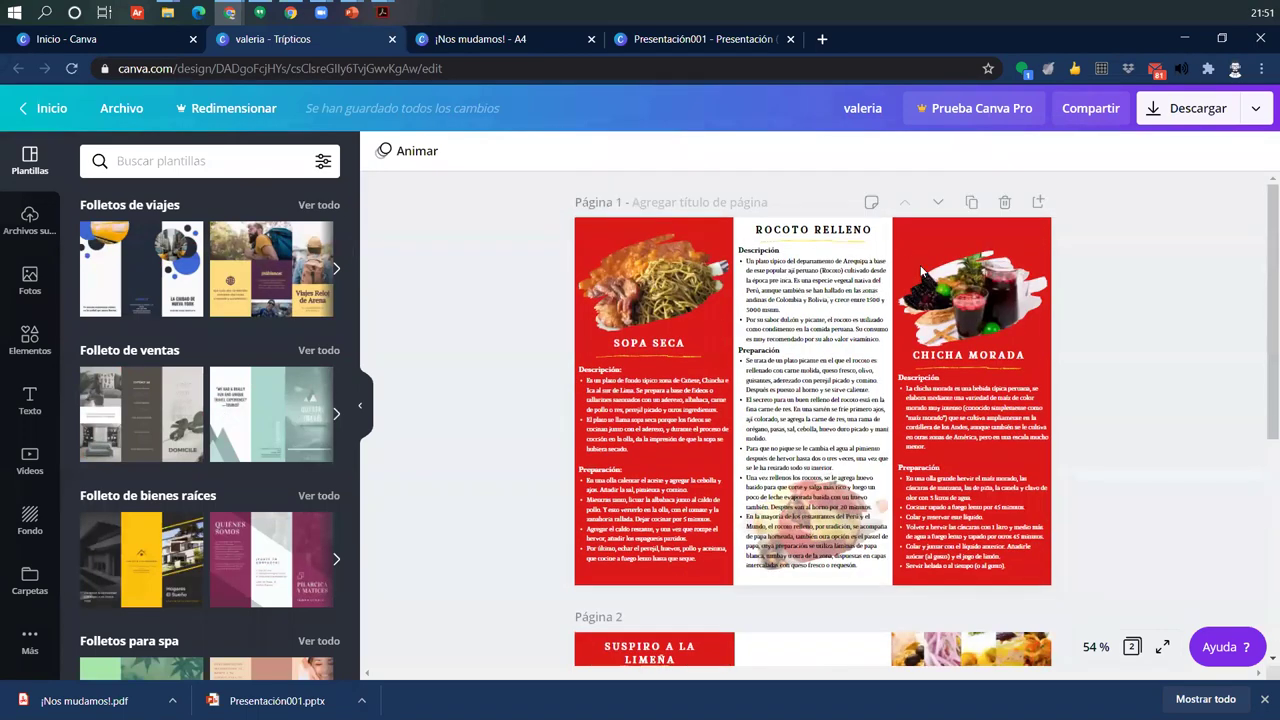
Step: Select the Chicha Morada photo and the first page, view its context menu, then switch to ¡Nos mudamos!
{"action": "left_click", "coordinate": [922, 270]}
{"action": "left_click", "coordinate": [936, 230]}
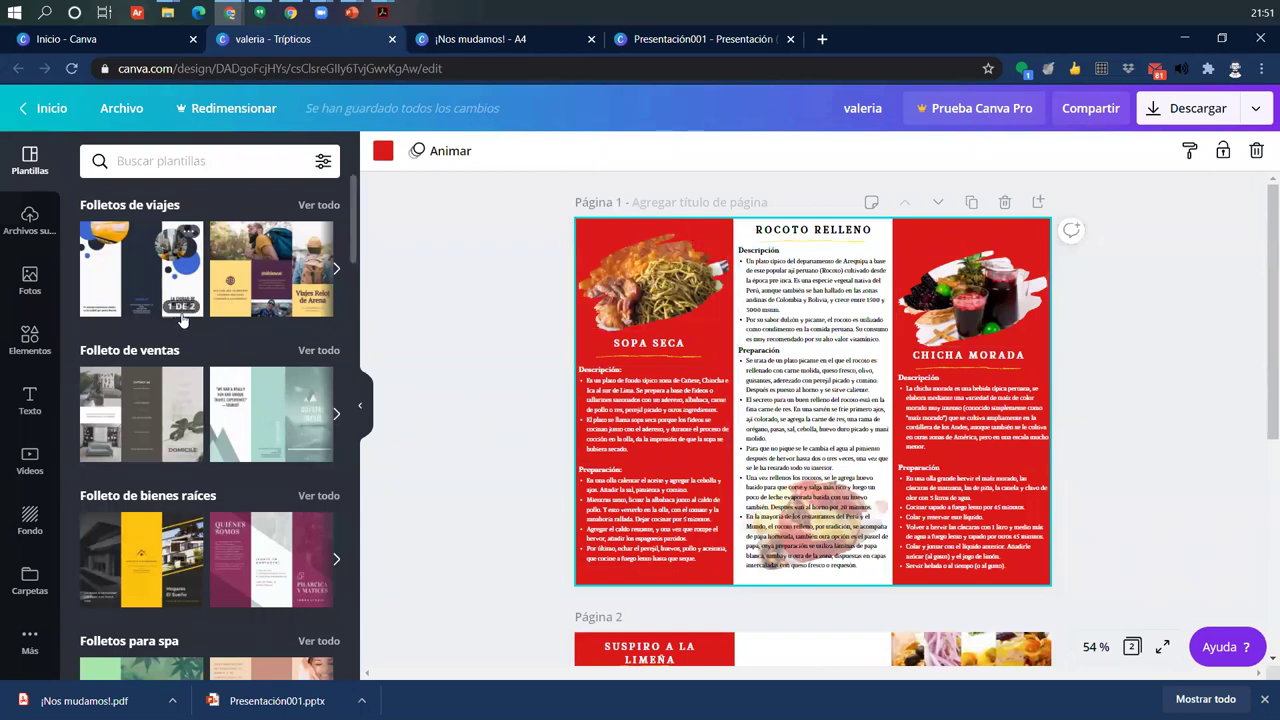
{"action": "right_click", "coordinate": [596, 222]}
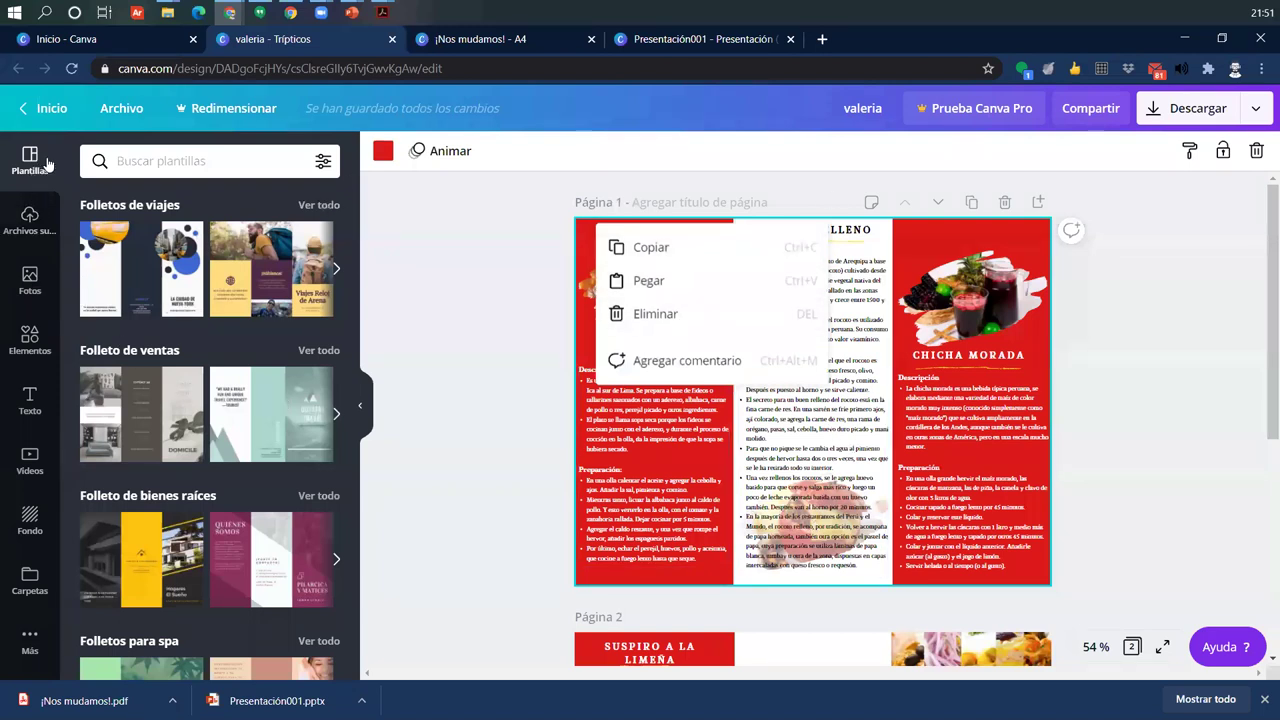
{"action": "left_click", "coordinate": [419, 40]}
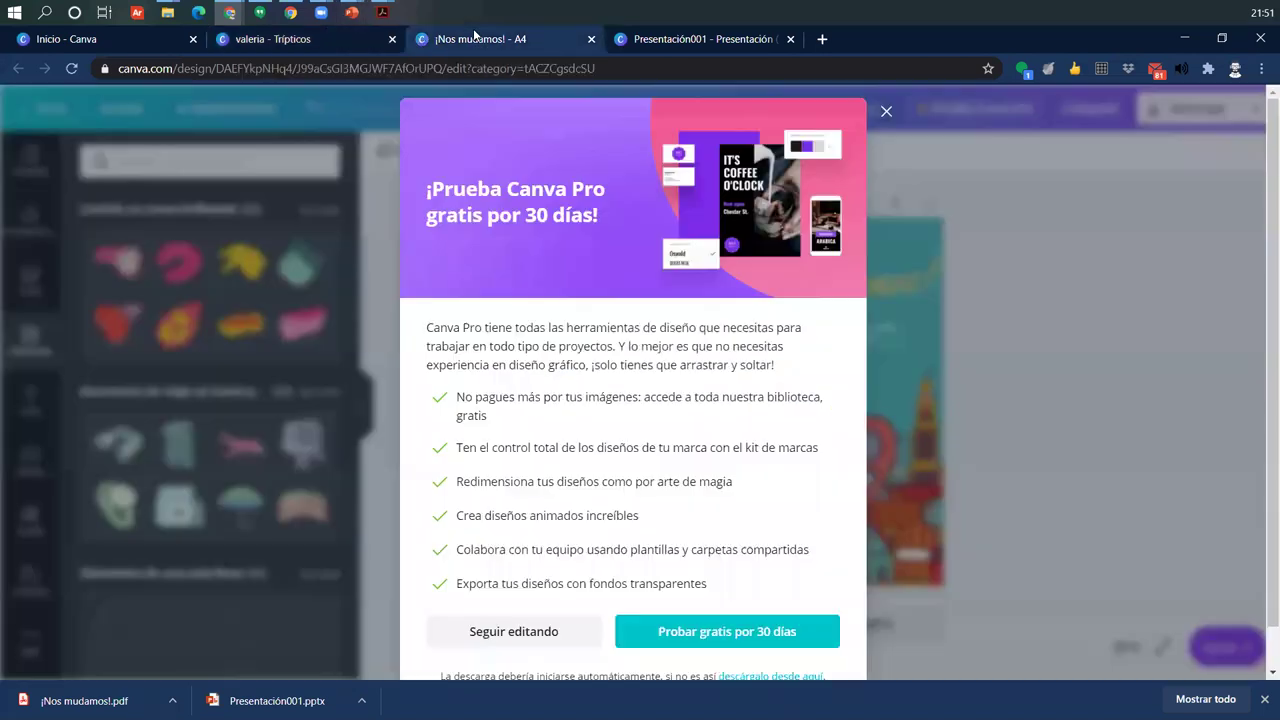
Step: Close the ¡Nos mudamos! tab, dismiss the Pro offer, and ungroup the Transportation icon and label
{"action": "left_click", "coordinate": [591, 39]}
{"action": "left_click", "coordinate": [890, 118]}
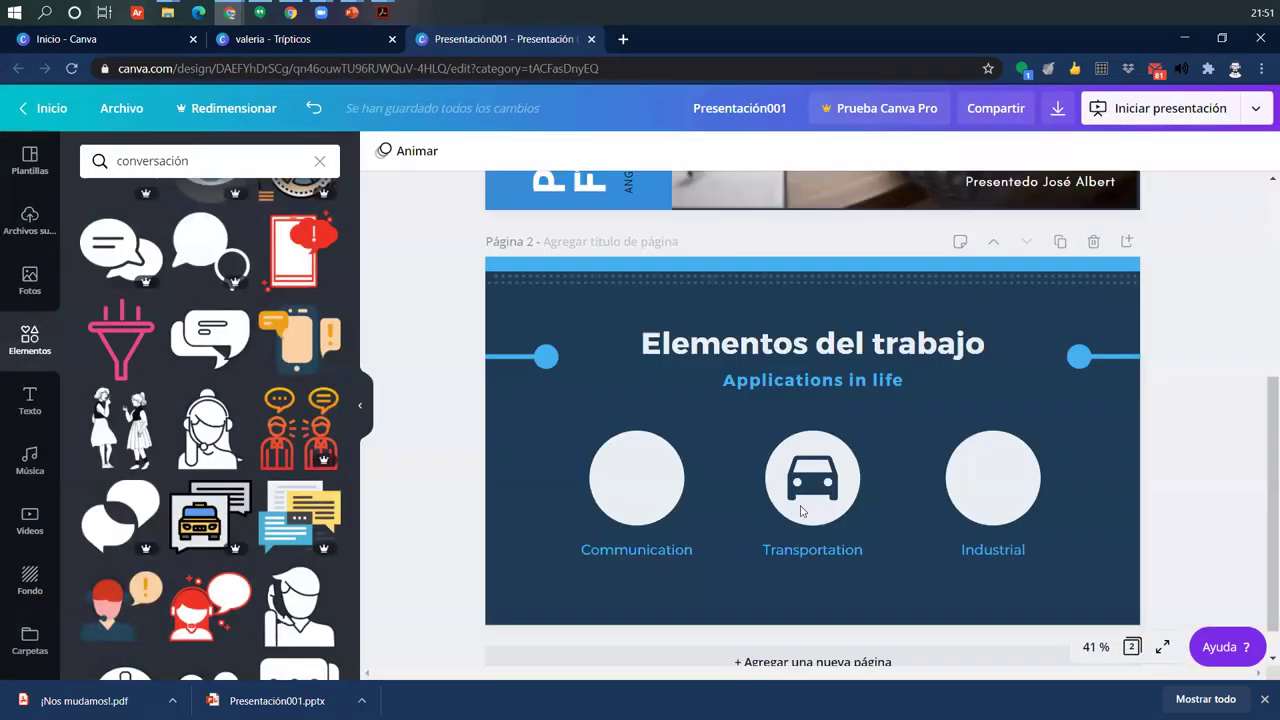
{"action": "left_click", "coordinate": [802, 484]}
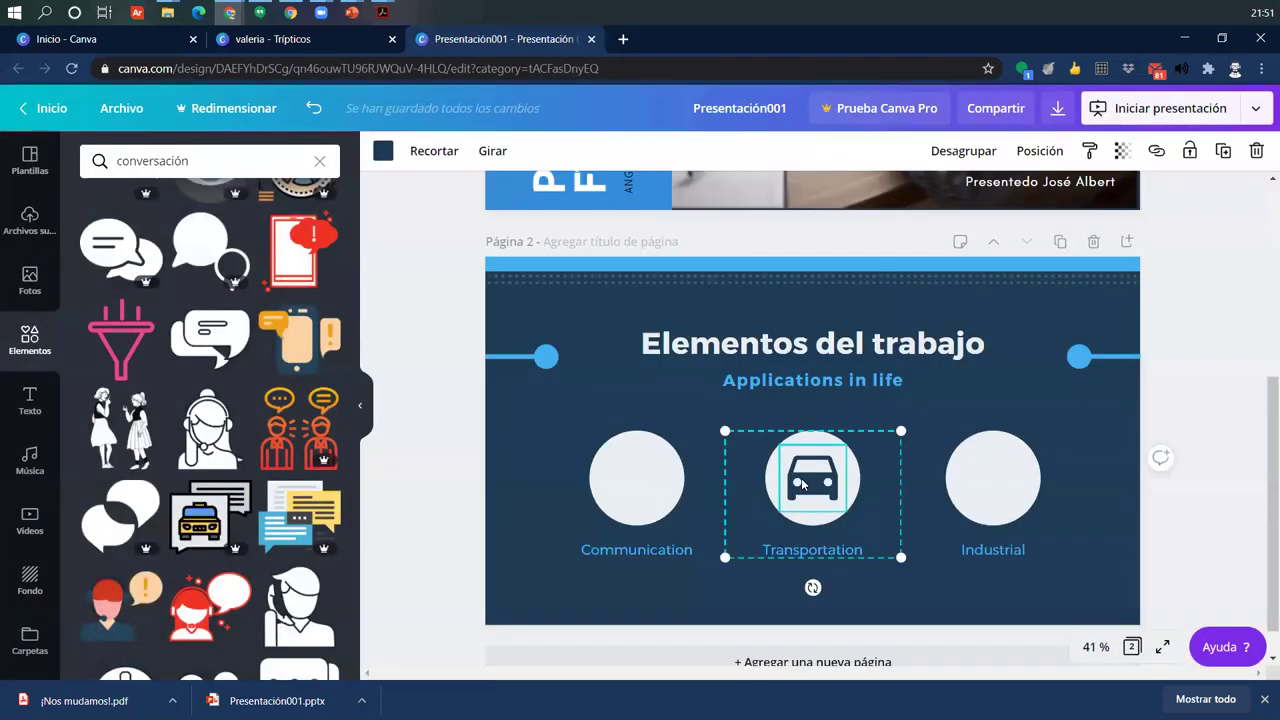
{"action": "left_click_drag", "start_coordinate": [800, 484], "coordinate": [794, 484]}
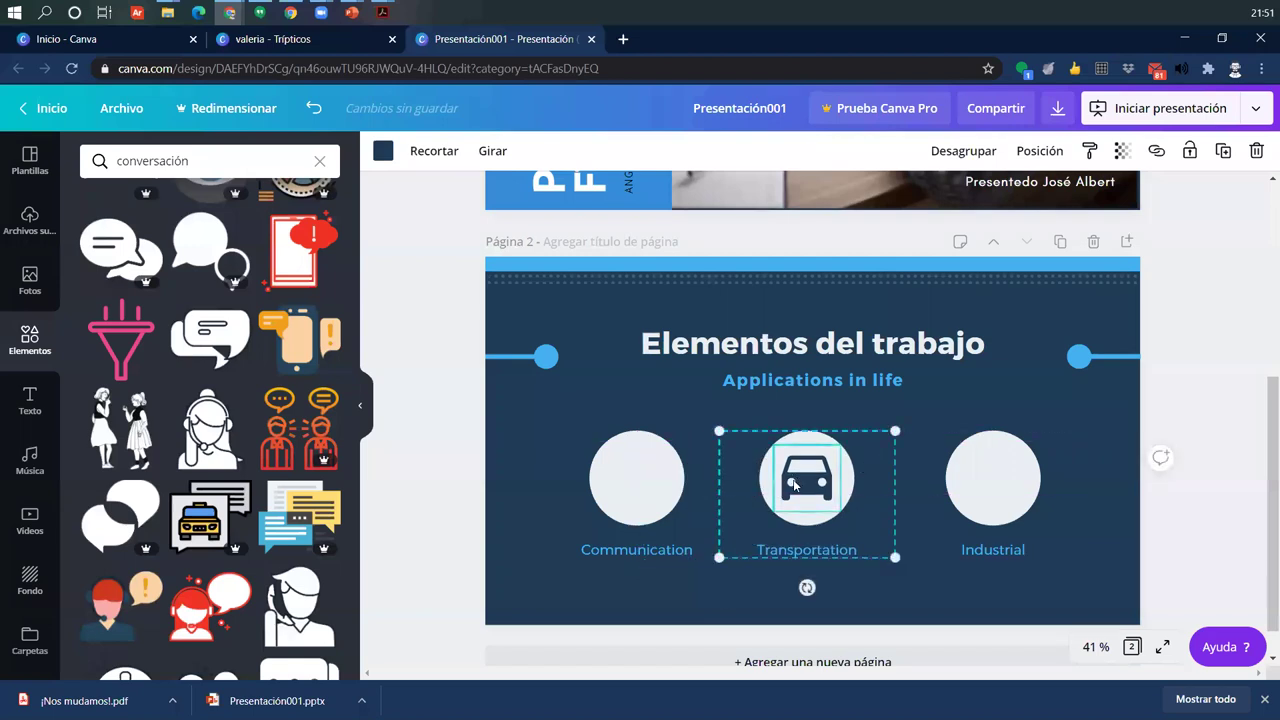
{"action": "right_click", "coordinate": [794, 484]}
{"action": "left_click", "coordinate": [862, 604]}
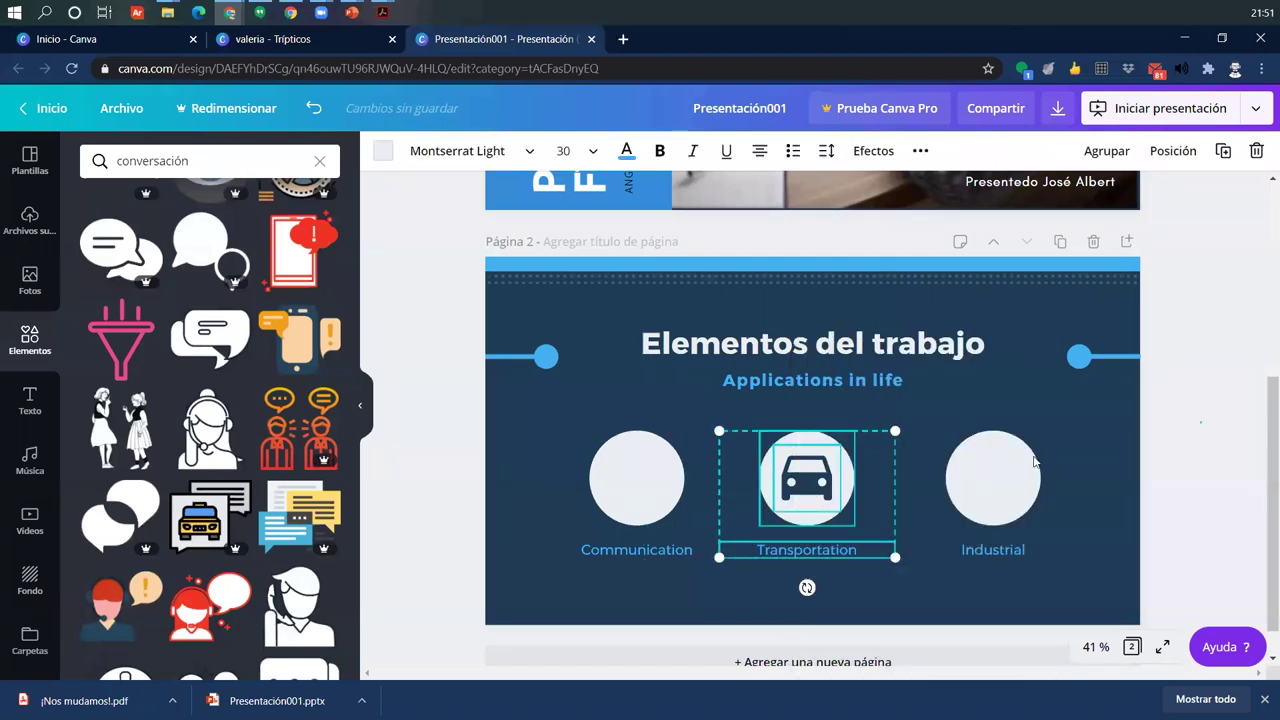
Step: Recolor the car icon black after trying light blue and red, then return to the valeria tab
{"action": "left_click", "coordinate": [1166, 431]}
{"action": "left_click", "coordinate": [811, 488]}
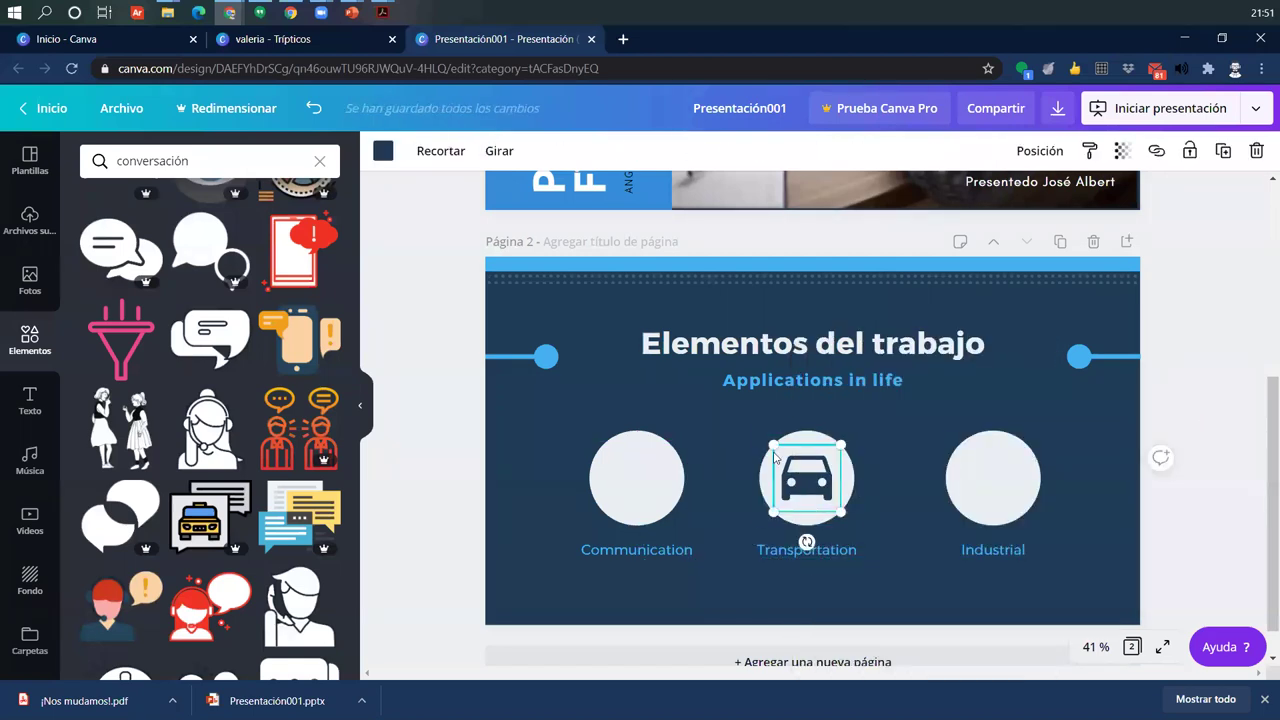
{"action": "left_click", "coordinate": [383, 150]}
{"action": "left_click", "coordinate": [276, 318]}
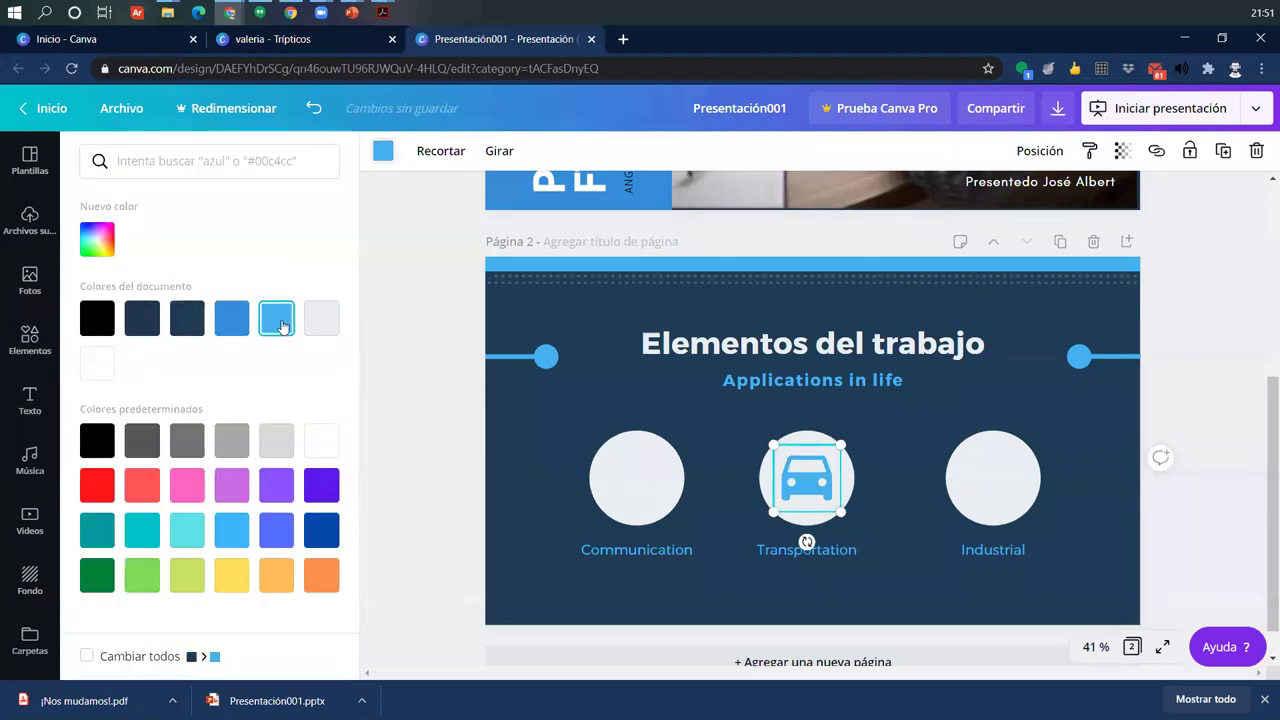
{"action": "left_click", "coordinate": [97, 485]}
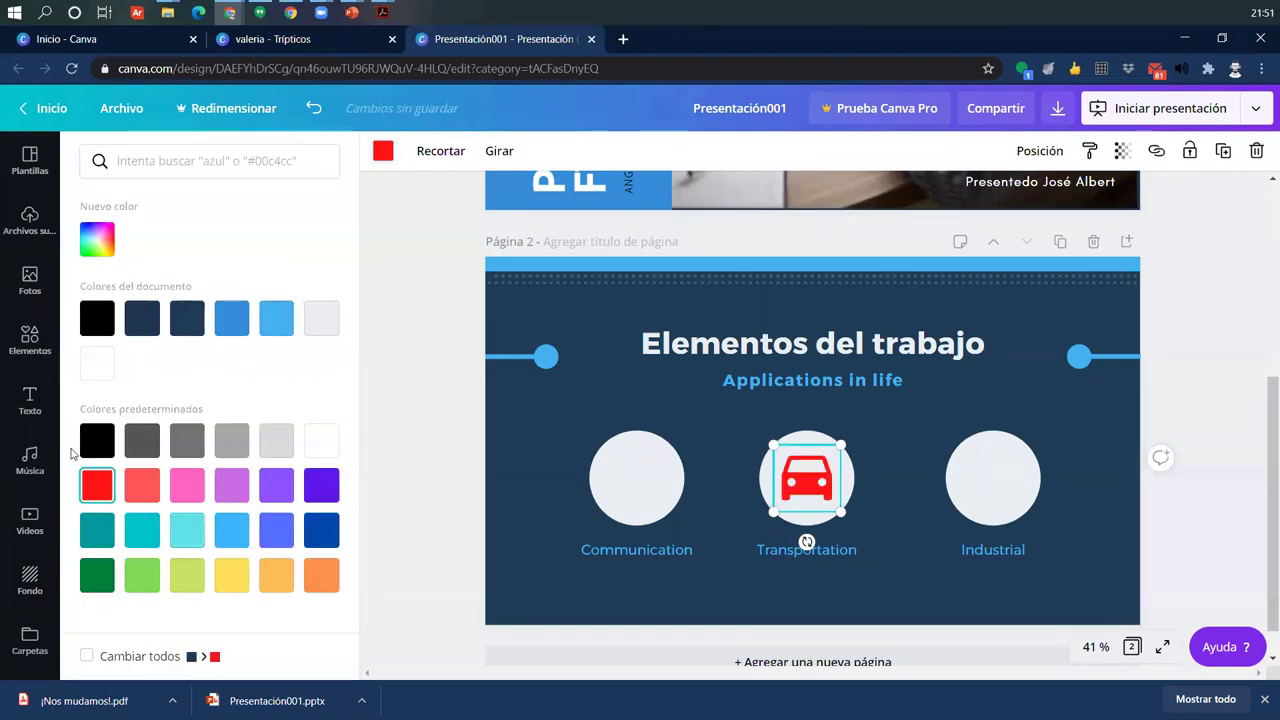
{"action": "left_click", "coordinate": [97, 440]}
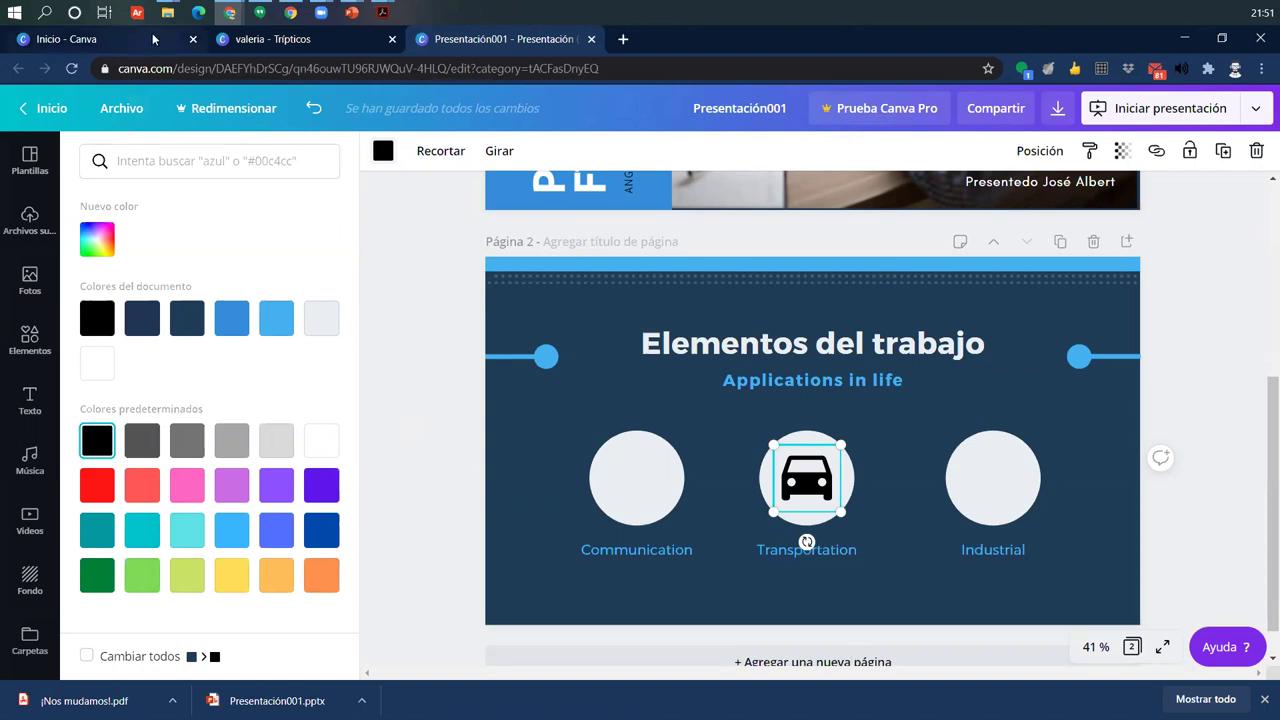
{"action": "left_click", "coordinate": [248, 39]}
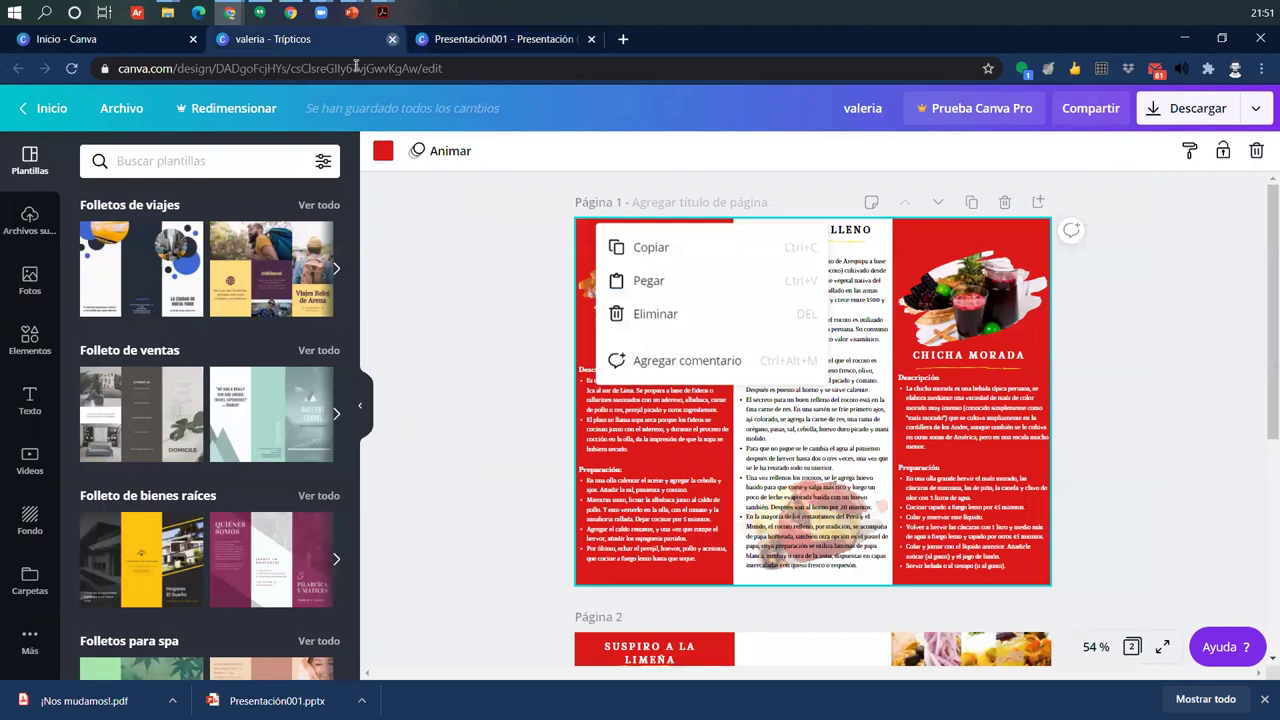
Step: Close the valeria tab, view the valeria design's options on the home page, then return to Presentación001
{"action": "left_click", "coordinate": [394, 39]}
{"action": "left_click", "coordinate": [66, 39]}
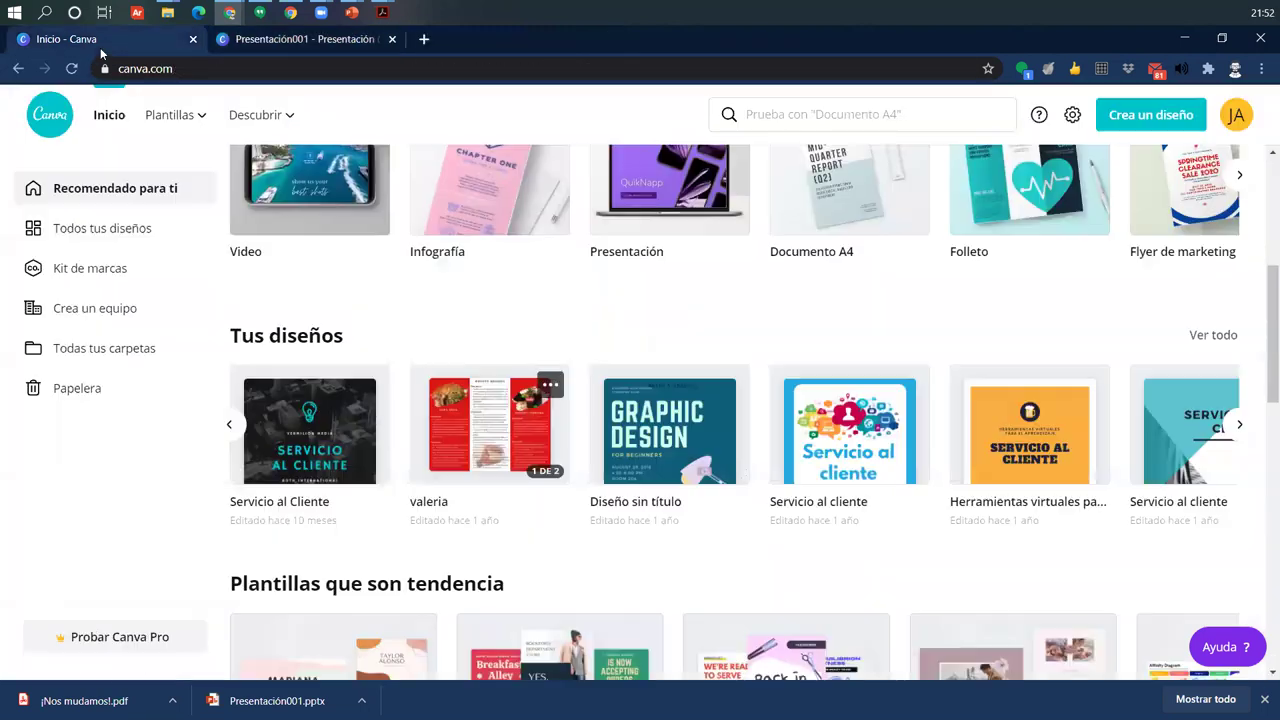
{"action": "left_click", "coordinate": [553, 384]}
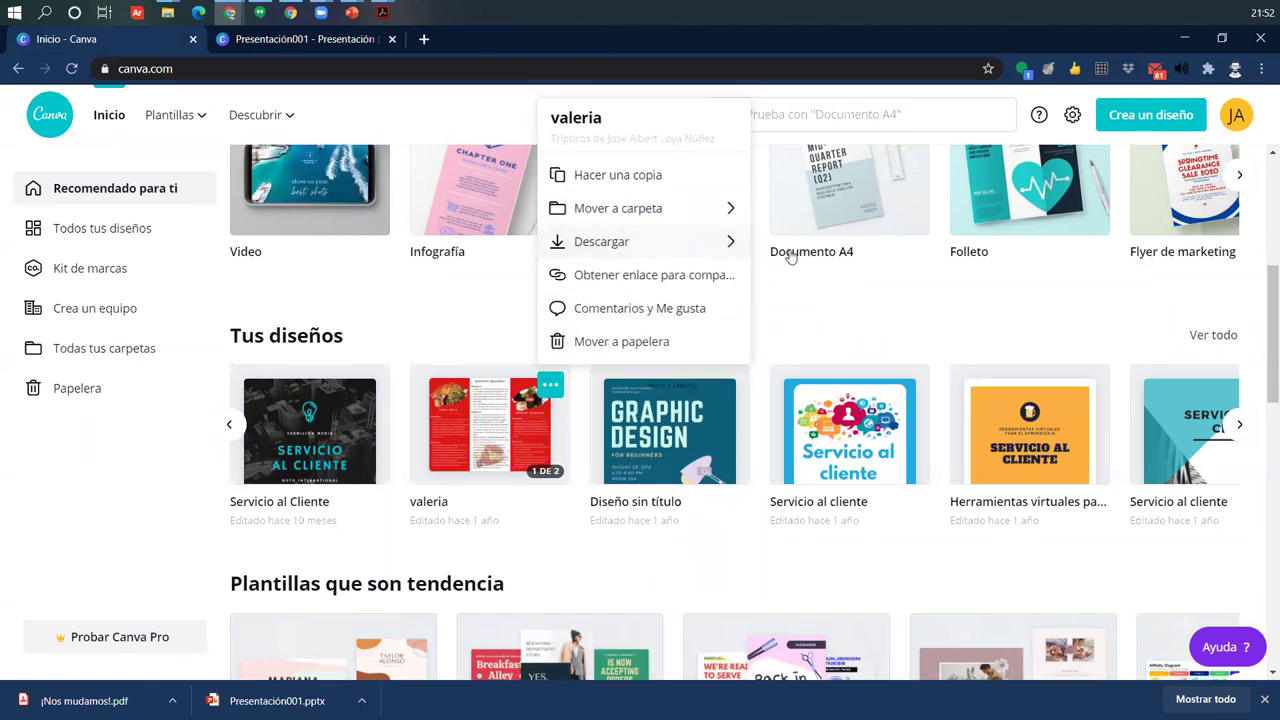
{"action": "left_click", "coordinate": [965, 318]}
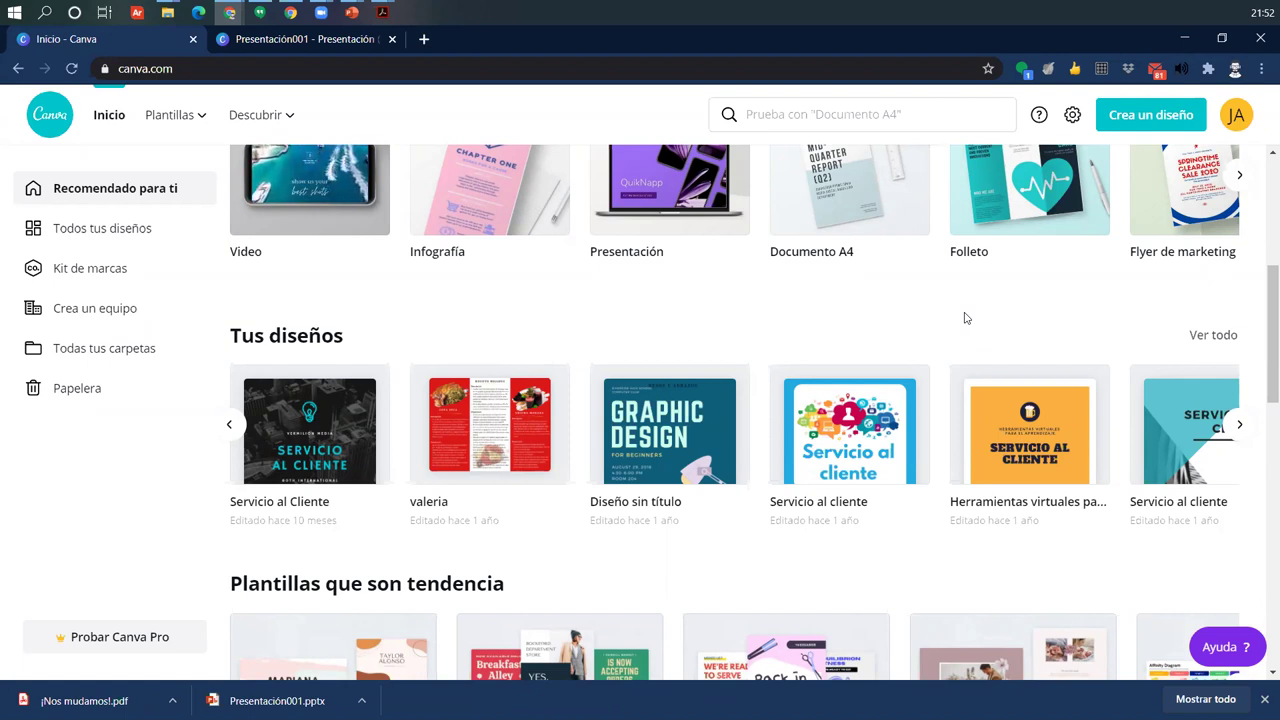
{"action": "left_click", "coordinate": [326, 40]}
Step: Close the colour choices and view the text effects for the 'Presentación Final' title
{"action": "left_click", "coordinate": [471, 366]}
{"action": "left_click", "coordinate": [778, 350]}
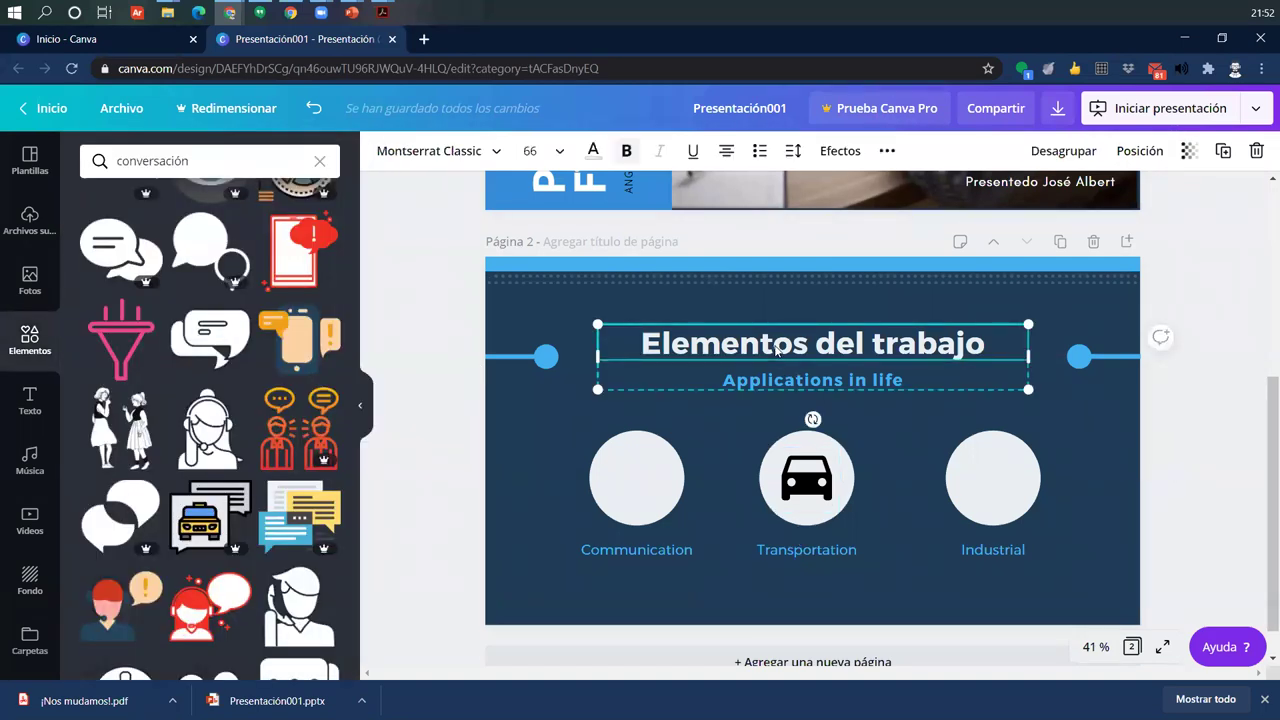
{"action": "left_click", "coordinate": [838, 152]}
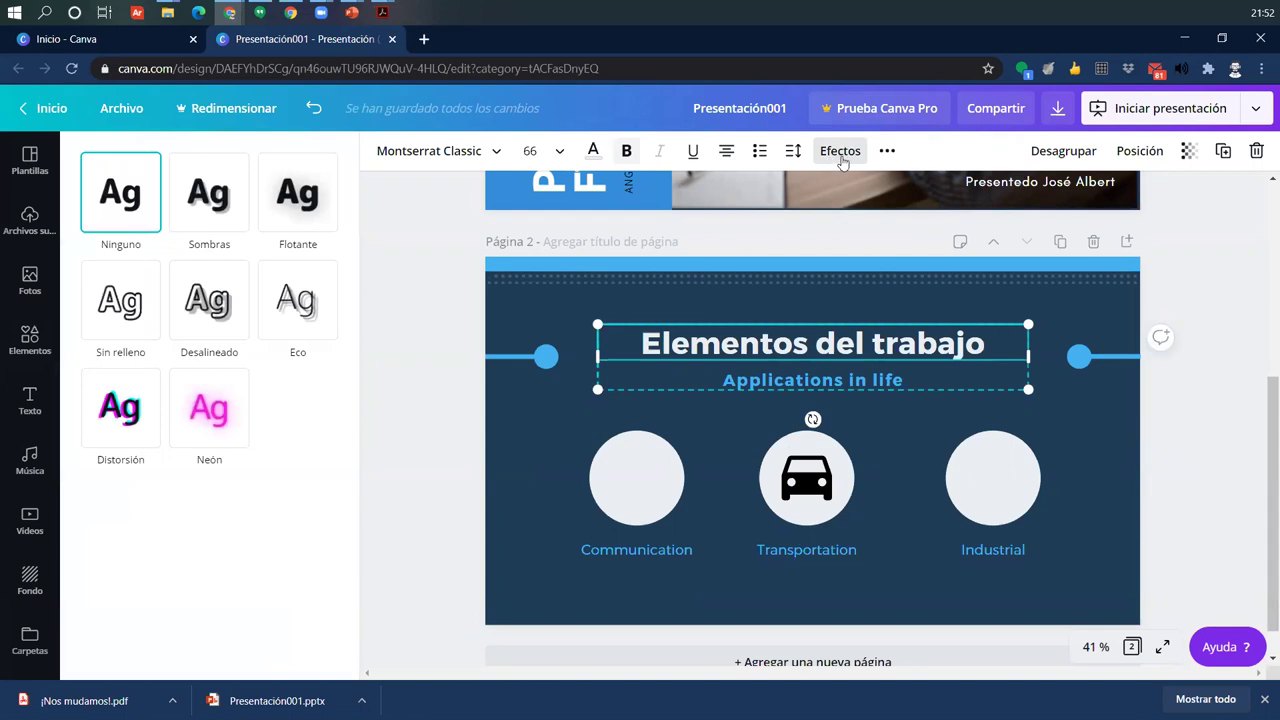
Step: Select slide 2's black car icon, then scroll back up to the cover slide
{"action": "left_click", "coordinate": [830, 505]}
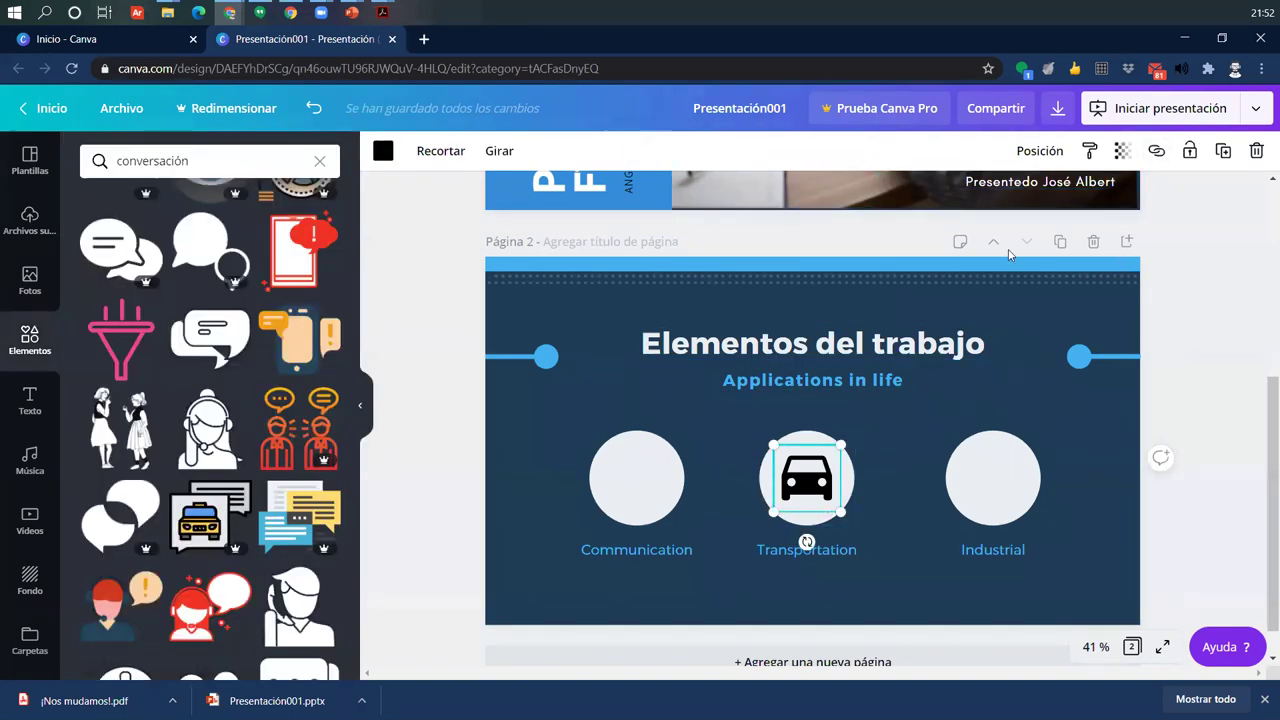
{"action": "scroll", "coordinate": [674, 400], "scroll_direction": "up", "scroll_amount": 4}
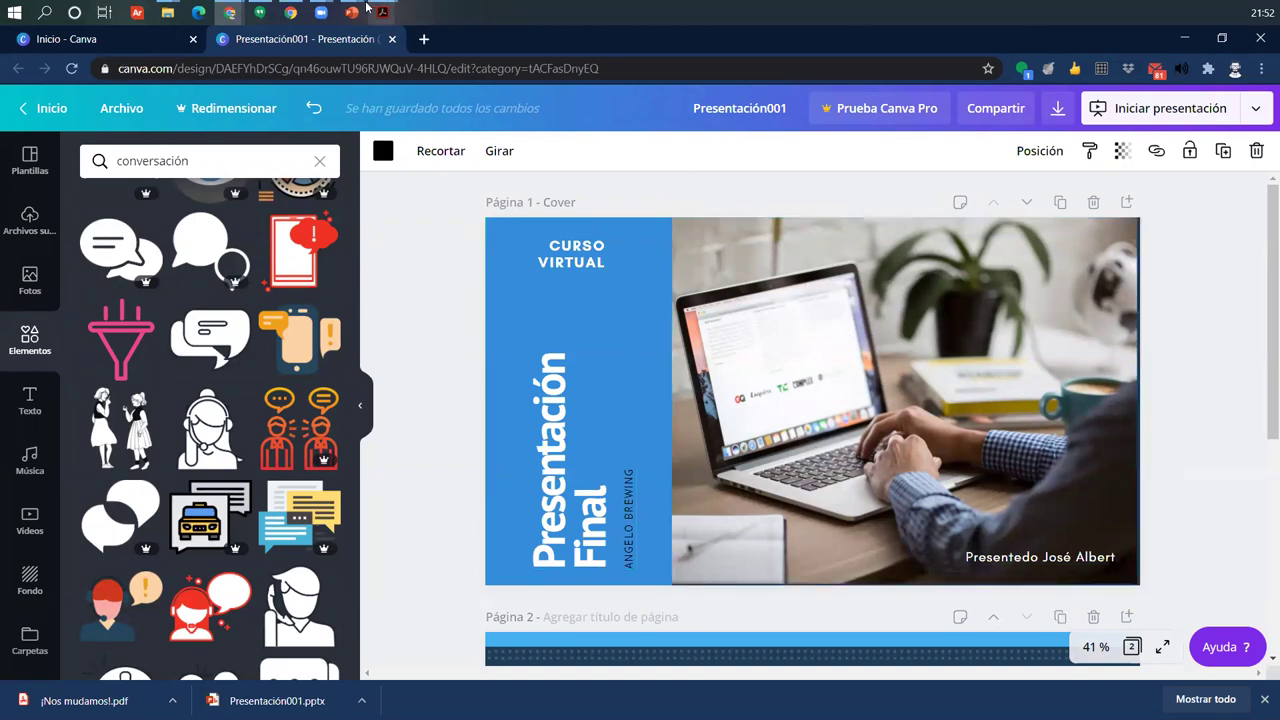
{"action": "mouse_move", "coordinate": [366, 8]}
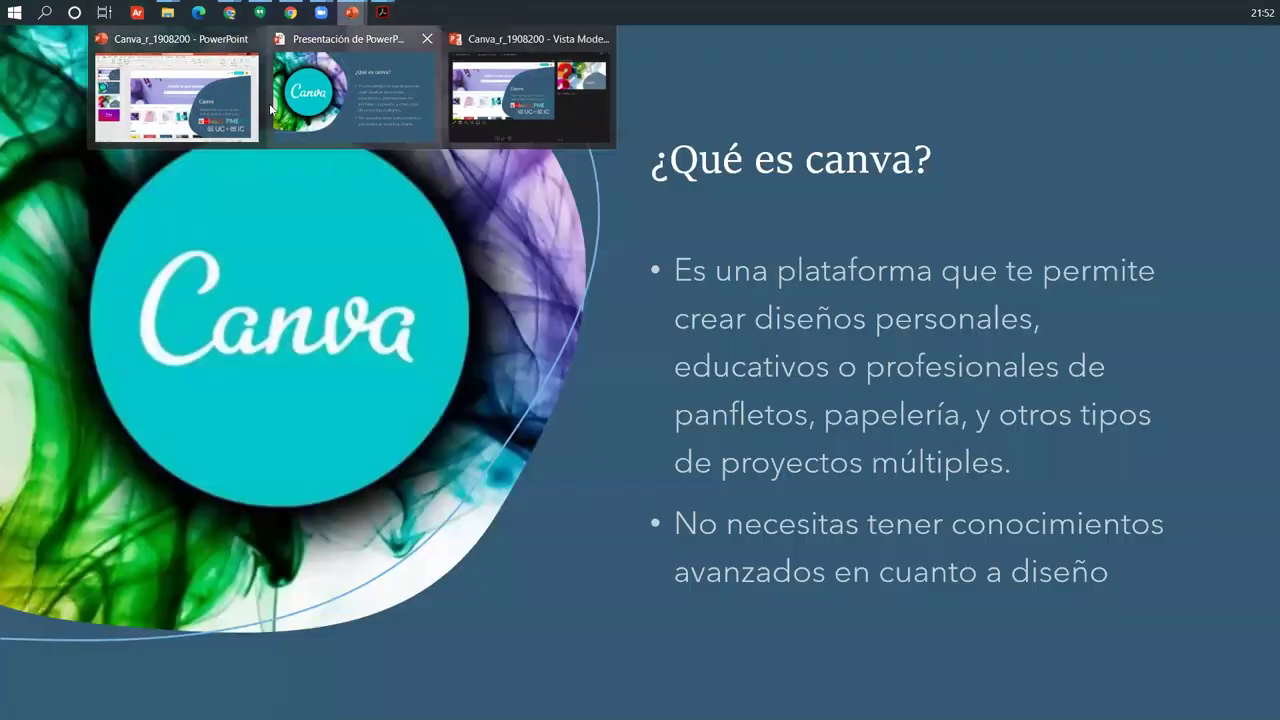
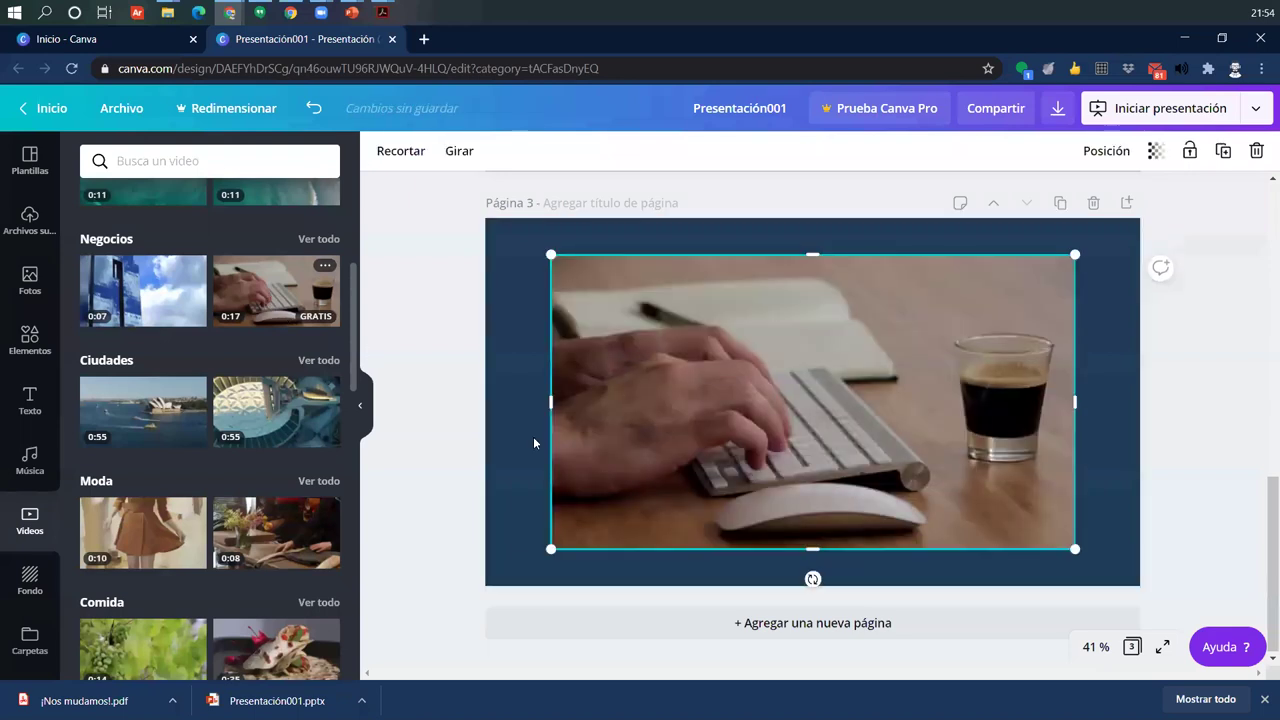
Step: Place the keyboard video at page 3's top-left and crop off its right side
{"action": "left_click_drag", "start_coordinate": [866, 468], "coordinate": [805, 437]}
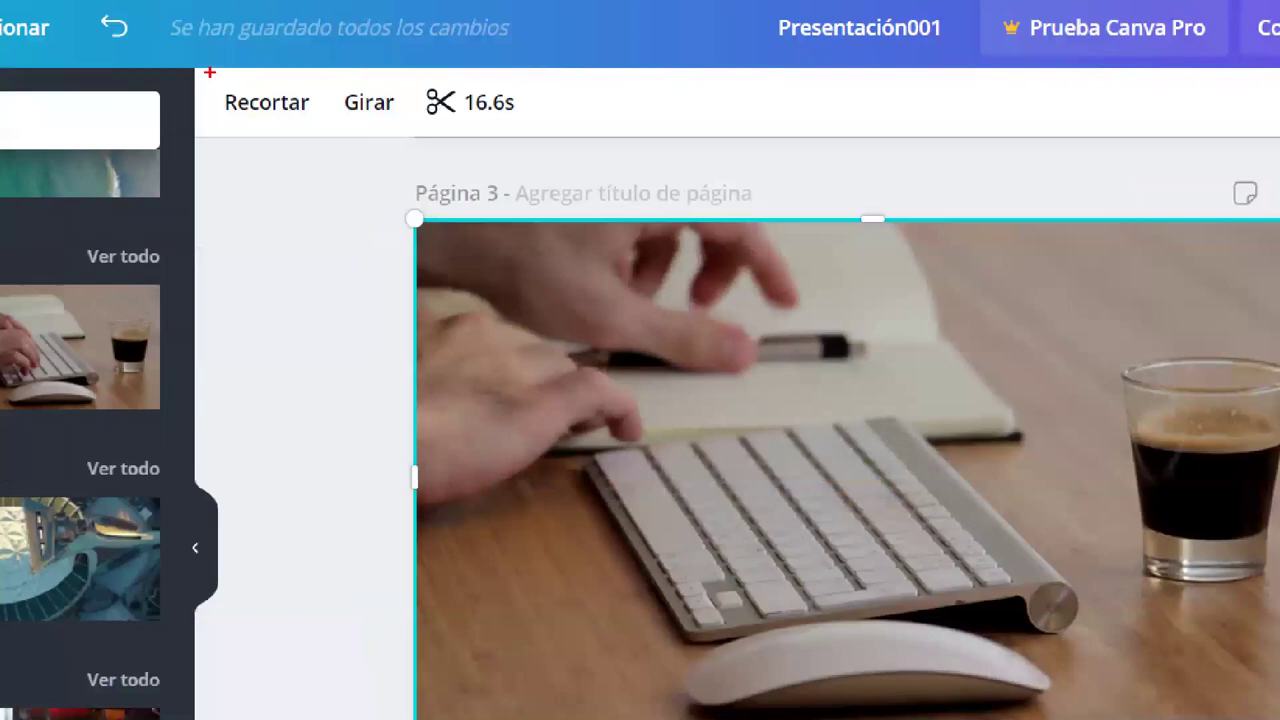
{"action": "left_click_drag", "start_coordinate": [210, 72], "coordinate": [326, 148]}
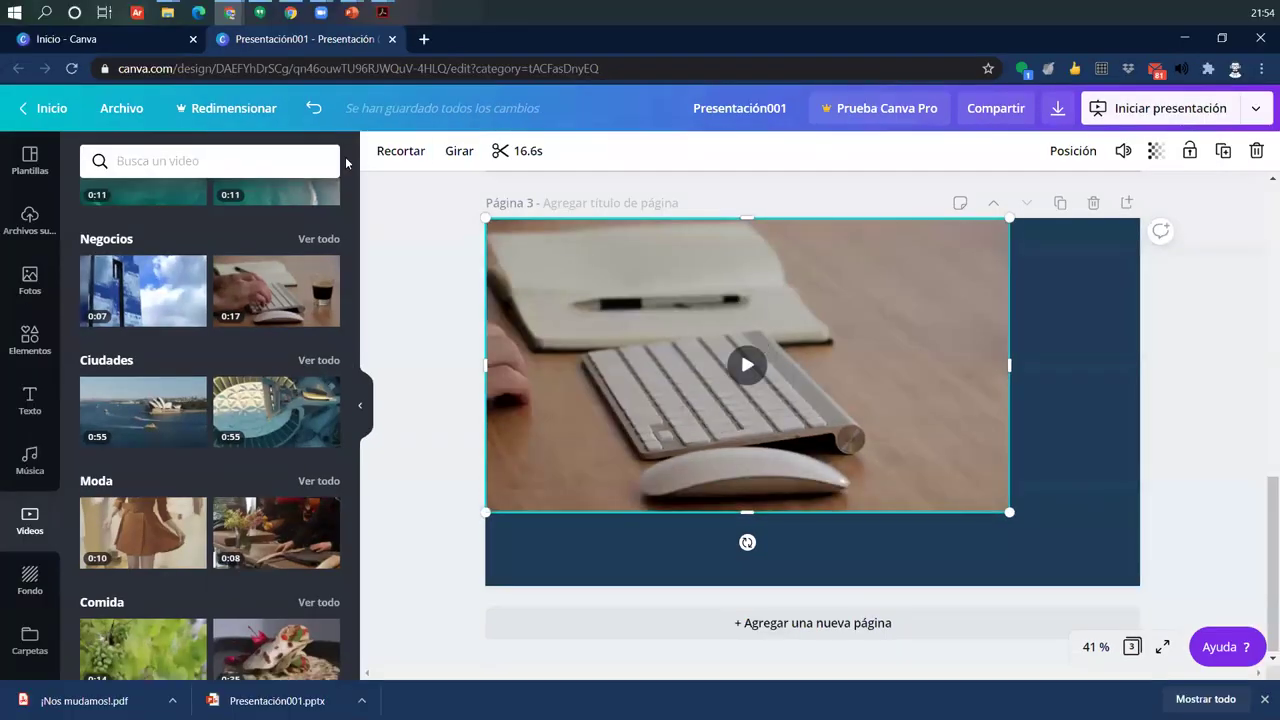
{"action": "left_click", "coordinate": [401, 152]}
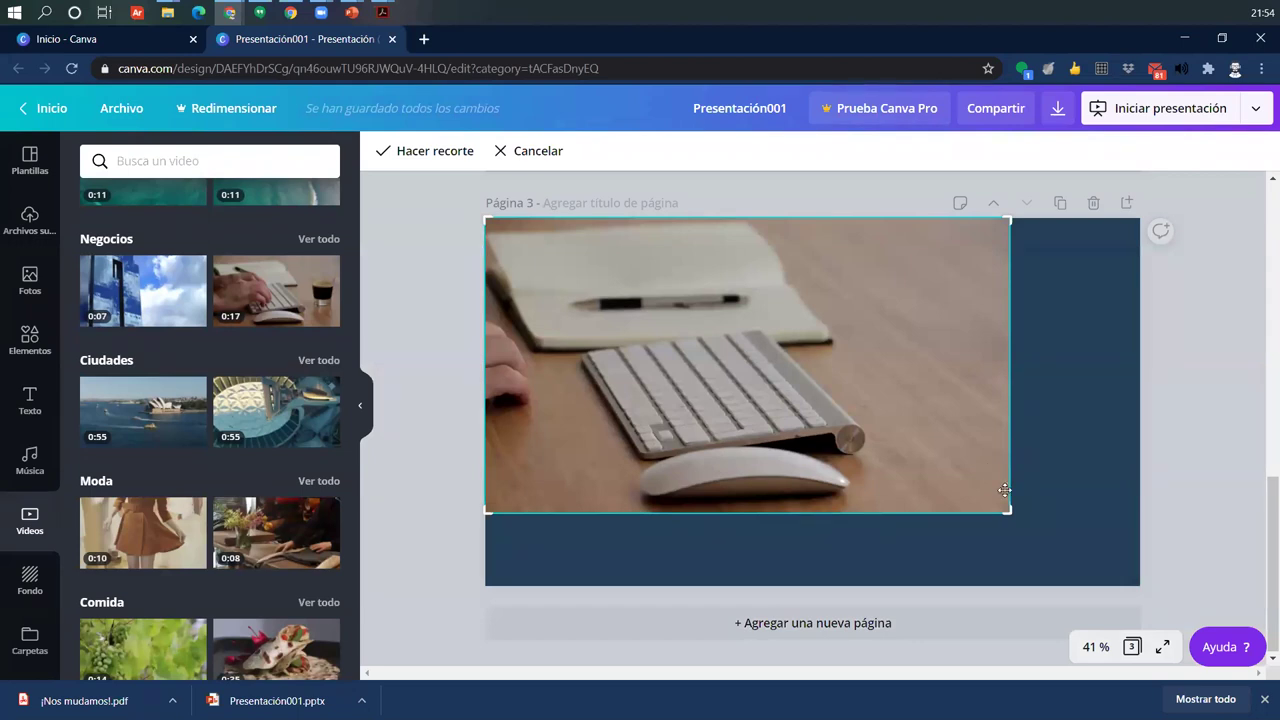
{"action": "left_click_drag", "start_coordinate": [993, 508], "coordinate": [752, 512]}
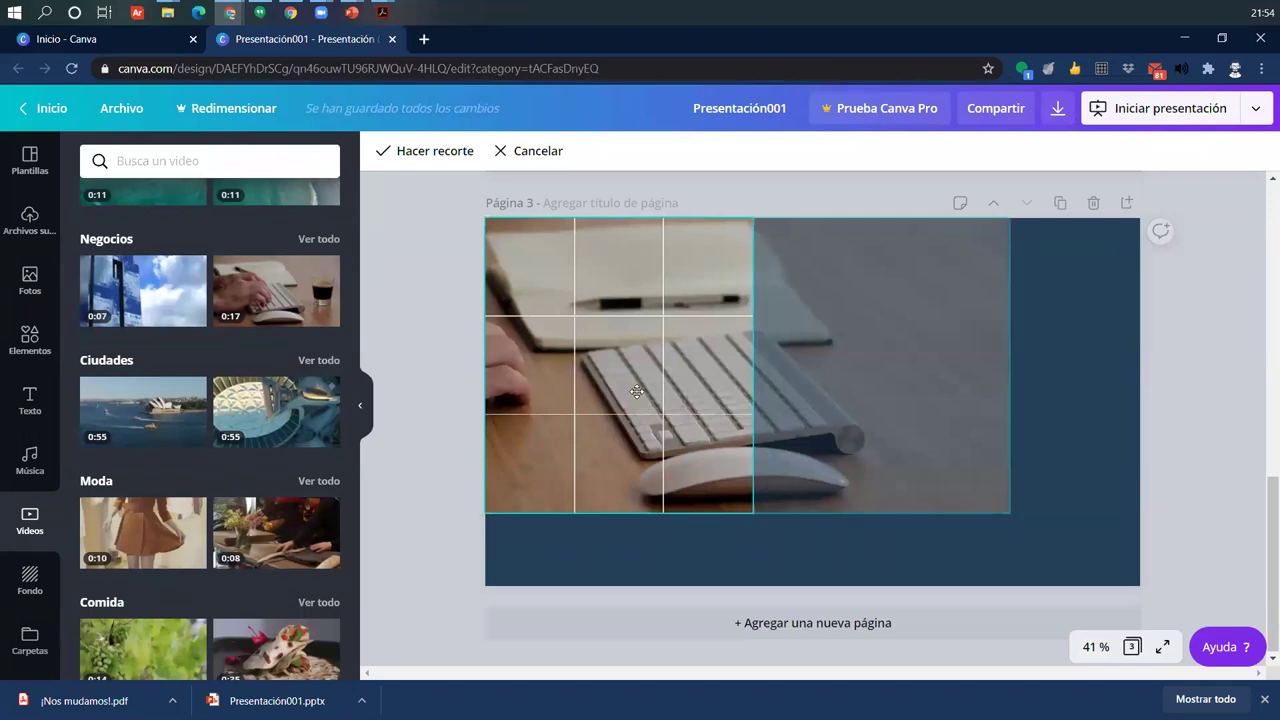
{"action": "left_click", "coordinate": [805, 183]}
Step: Enlarge the cropped video to fill the slide's left half at full height
{"action": "left_click", "coordinate": [694, 367]}
{"action": "left_click_drag", "start_coordinate": [762, 528], "coordinate": [786, 587]}
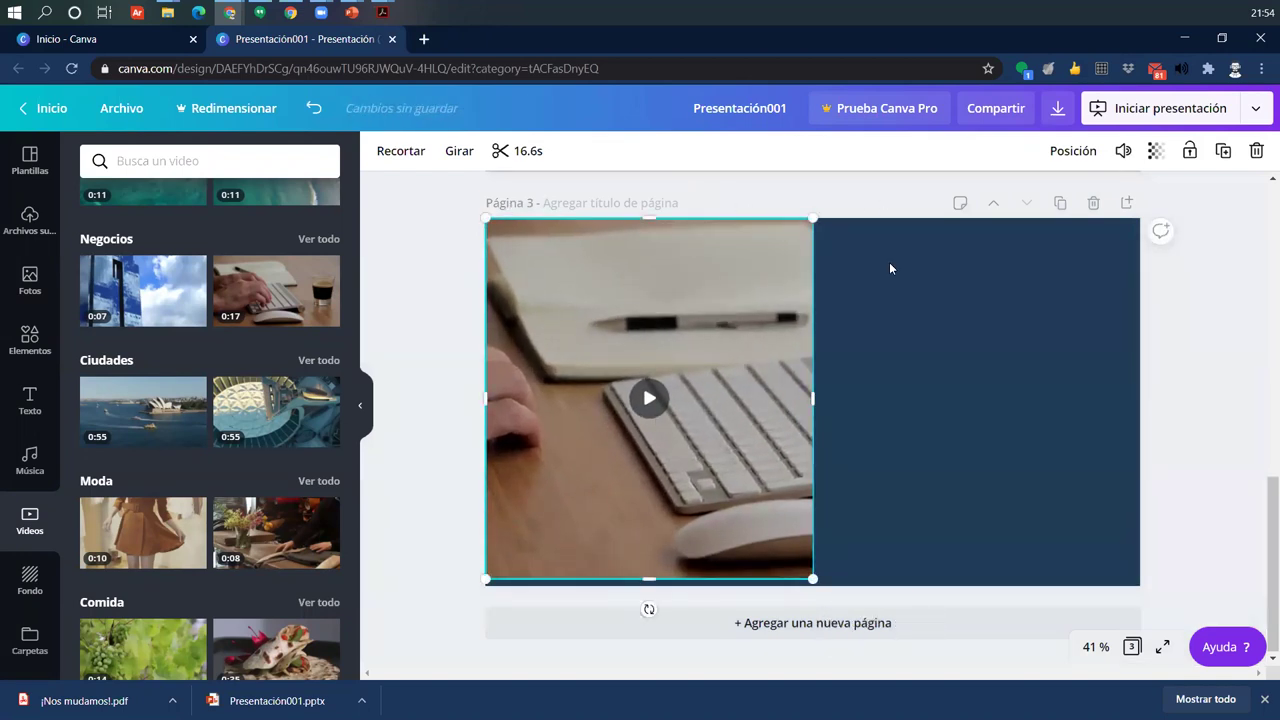
{"action": "left_click", "coordinate": [867, 188]}
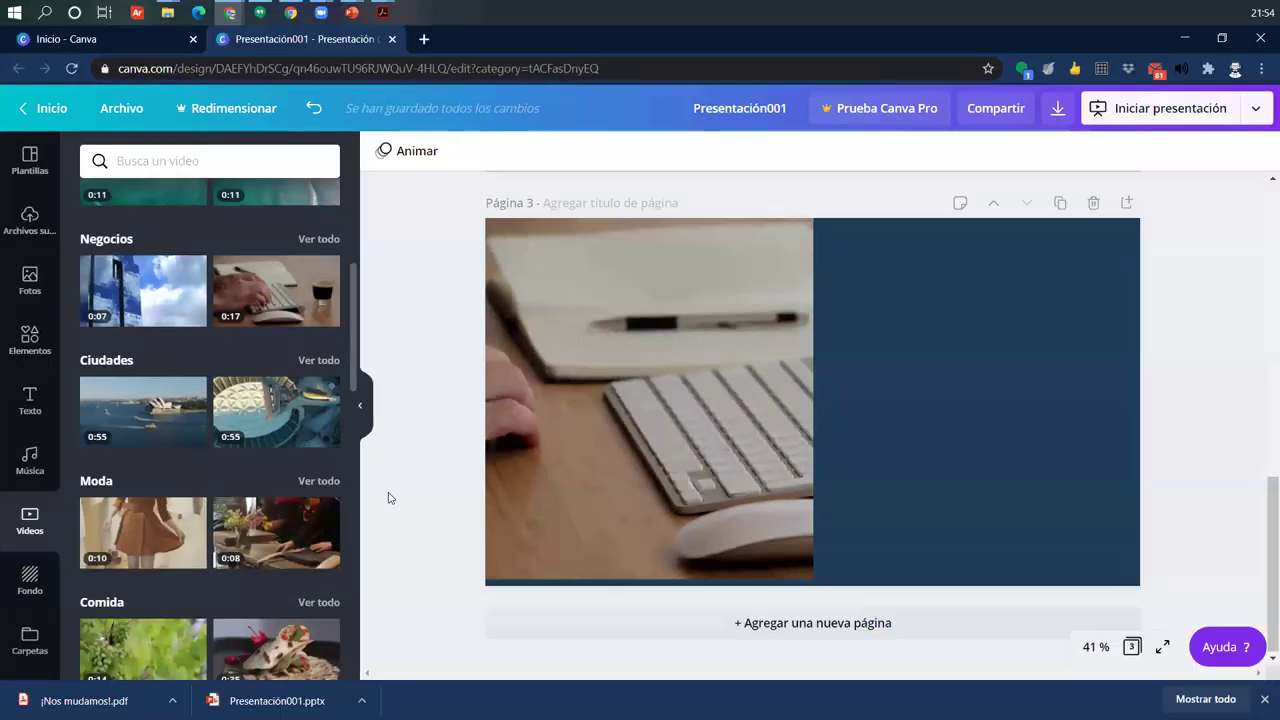
Step: Open the Música library and scroll through the available tracks
{"action": "scroll", "coordinate": [670, 462], "scroll_direction": "up", "scroll_amount": 1}
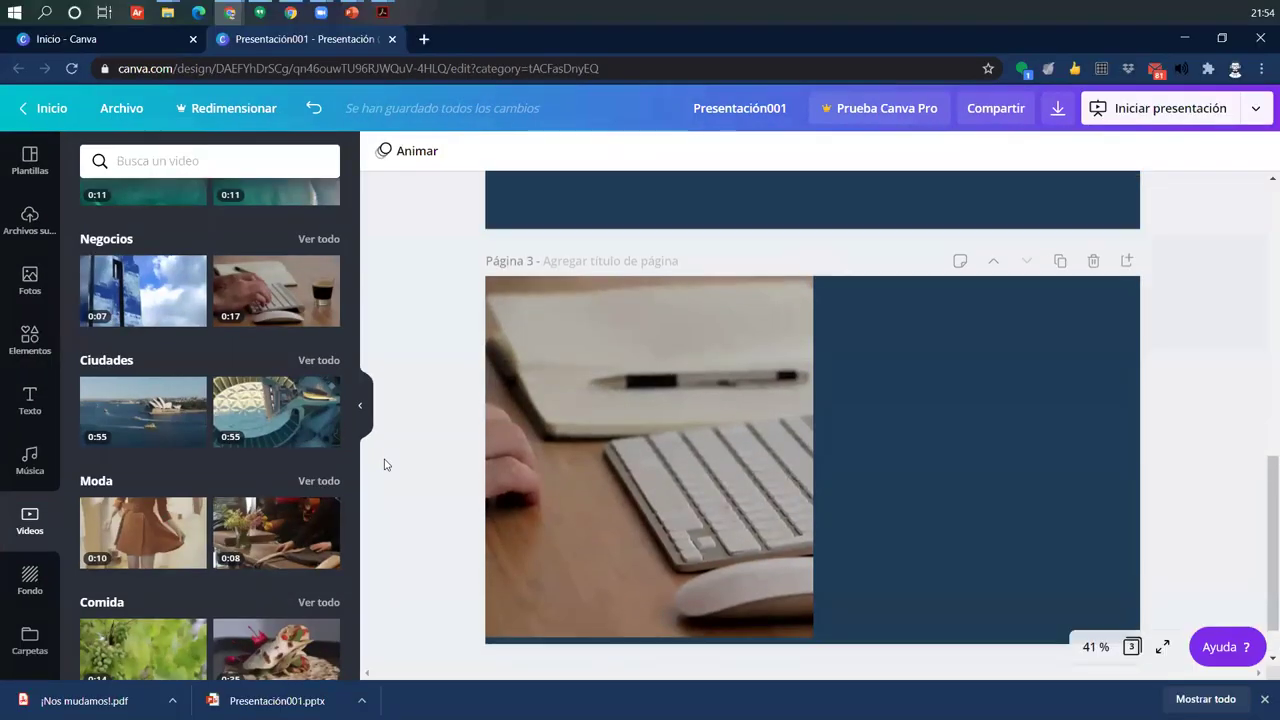
{"action": "scroll", "coordinate": [386, 464], "scroll_direction": "up", "scroll_amount": 10}
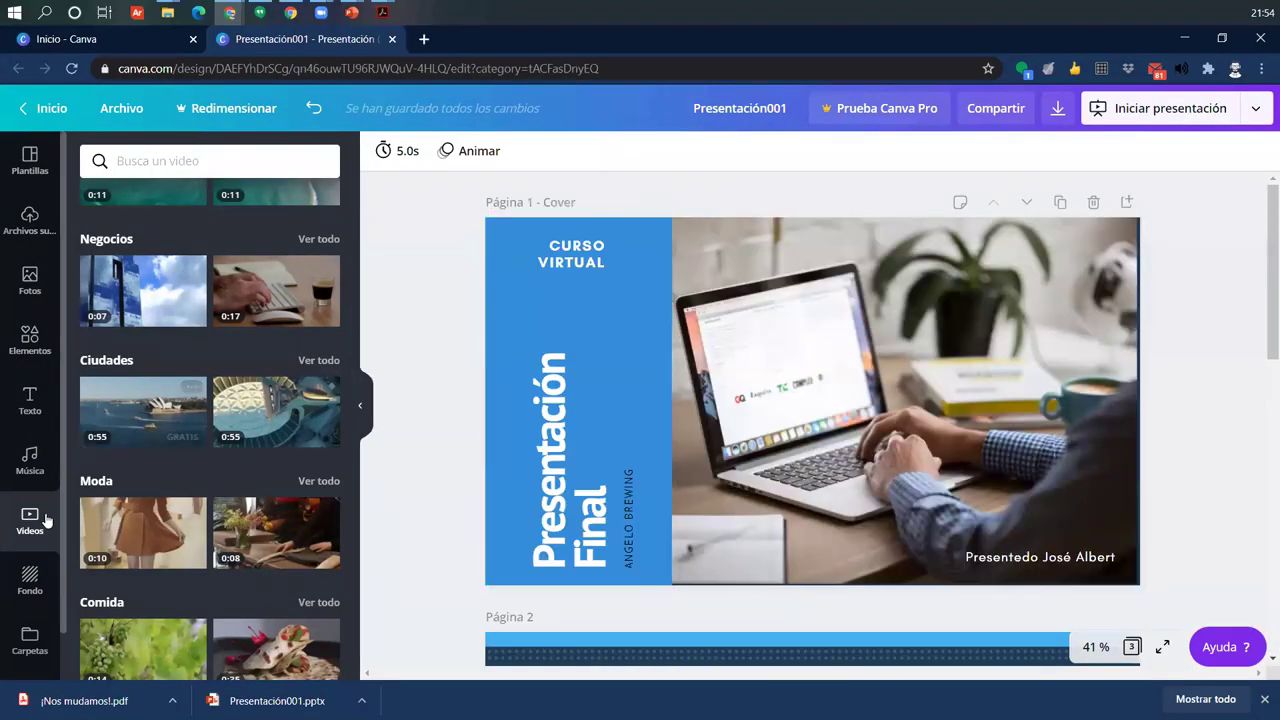
{"action": "left_click", "coordinate": [30, 468]}
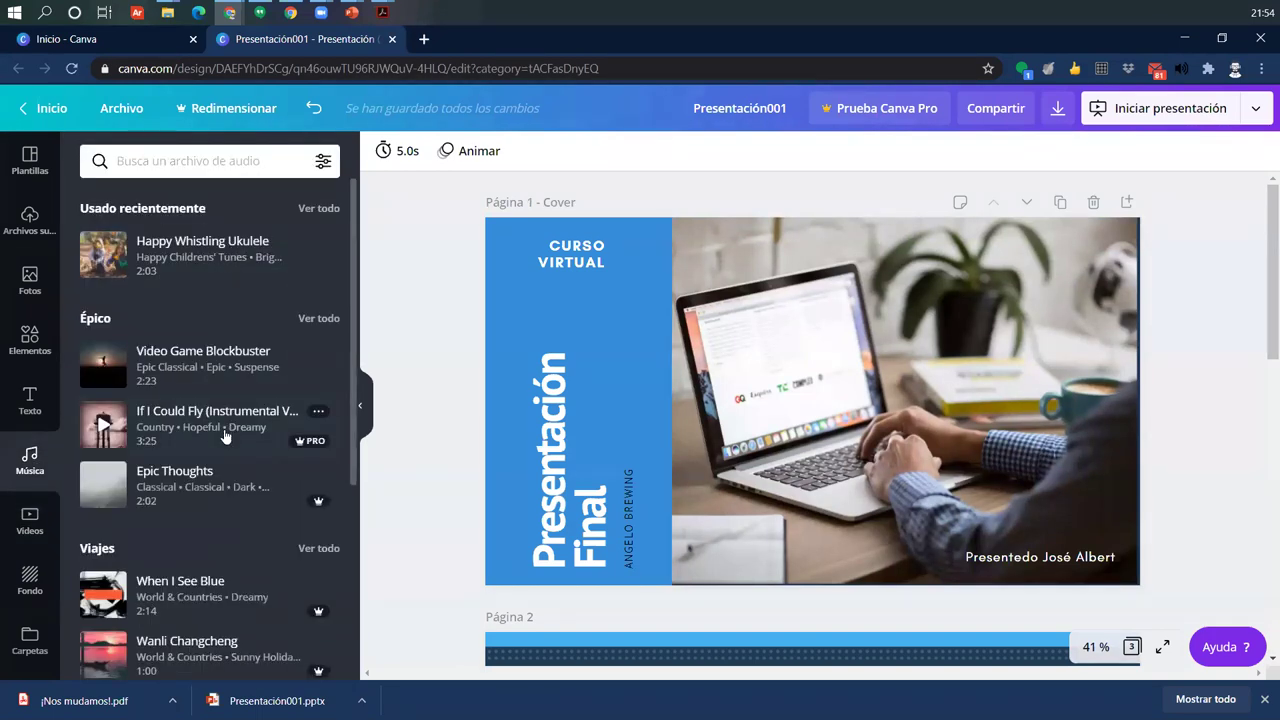
{"action": "scroll", "coordinate": [225, 436], "scroll_direction": "down", "scroll_amount": 2}
{"action": "scroll", "coordinate": [280, 424], "scroll_direction": "down", "scroll_amount": 8}
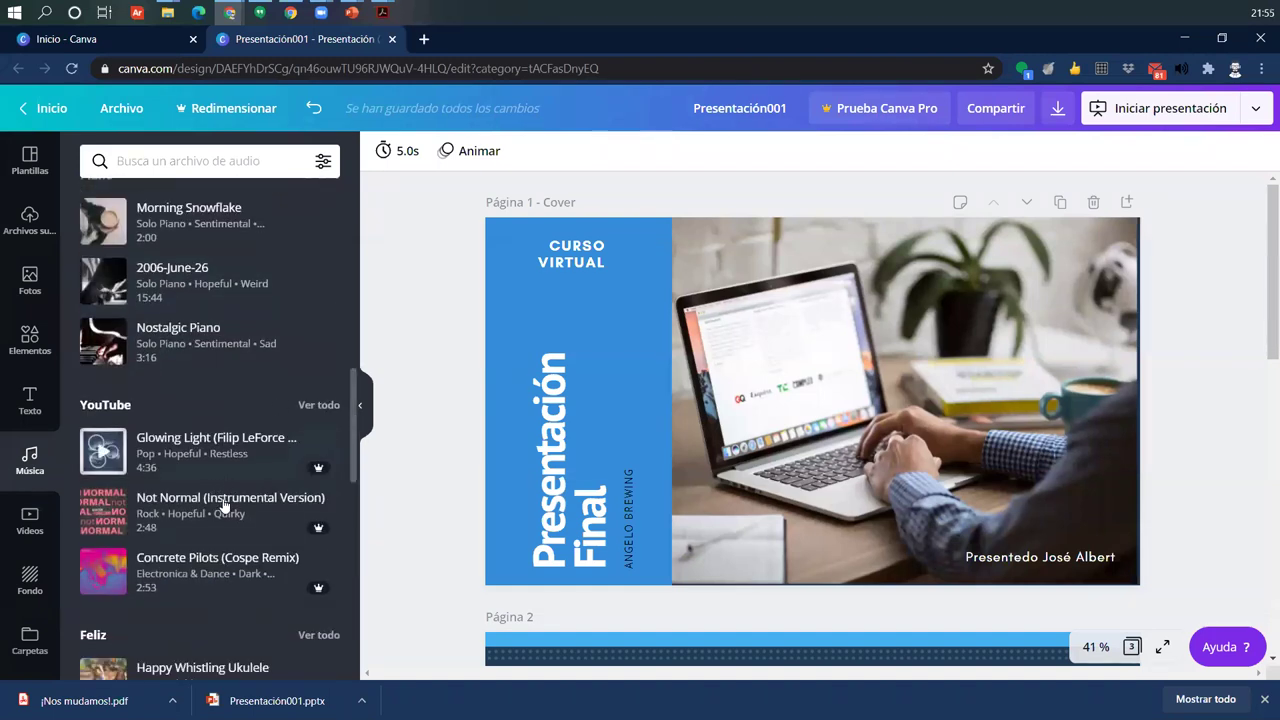
{"action": "scroll", "coordinate": [181, 505], "scroll_direction": "up", "scroll_amount": 2}
{"action": "scroll", "coordinate": [181, 505], "scroll_direction": "up", "scroll_amount": 2}
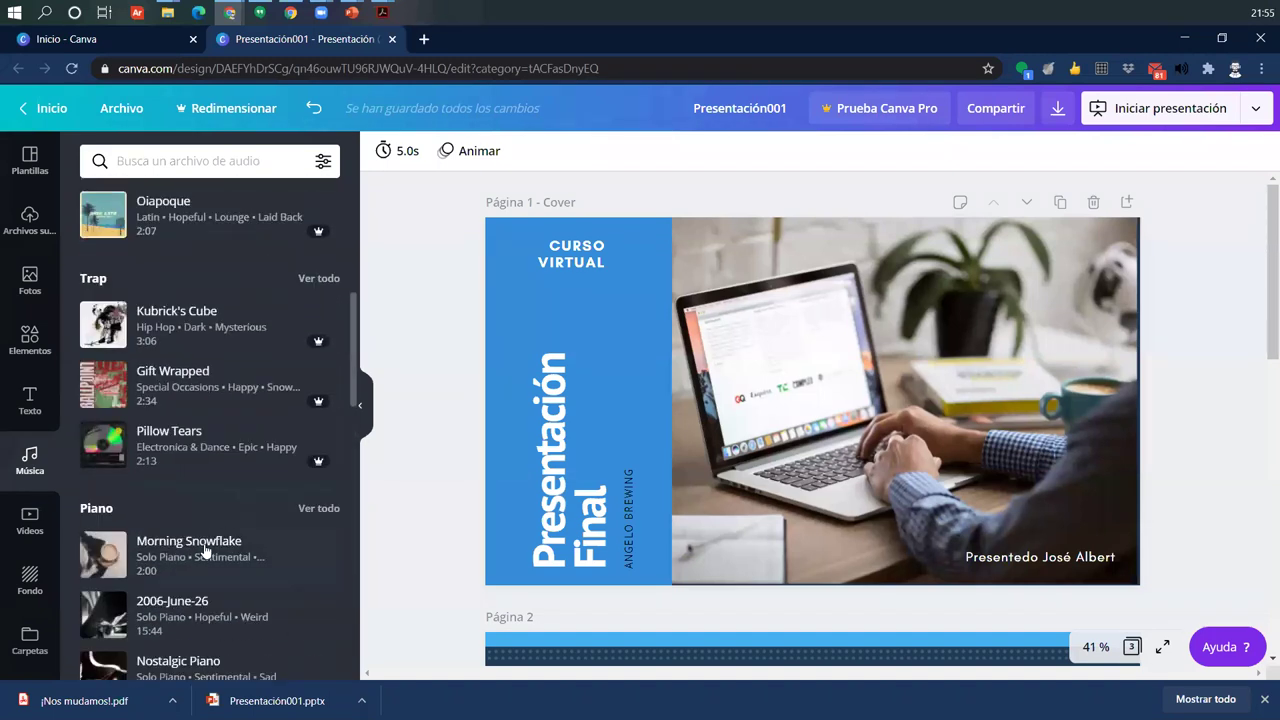
{"action": "scroll", "coordinate": [186, 537], "scroll_direction": "up", "scroll_amount": 3}
{"action": "scroll", "coordinate": [244, 536], "scroll_direction": "up", "scroll_amount": 3}
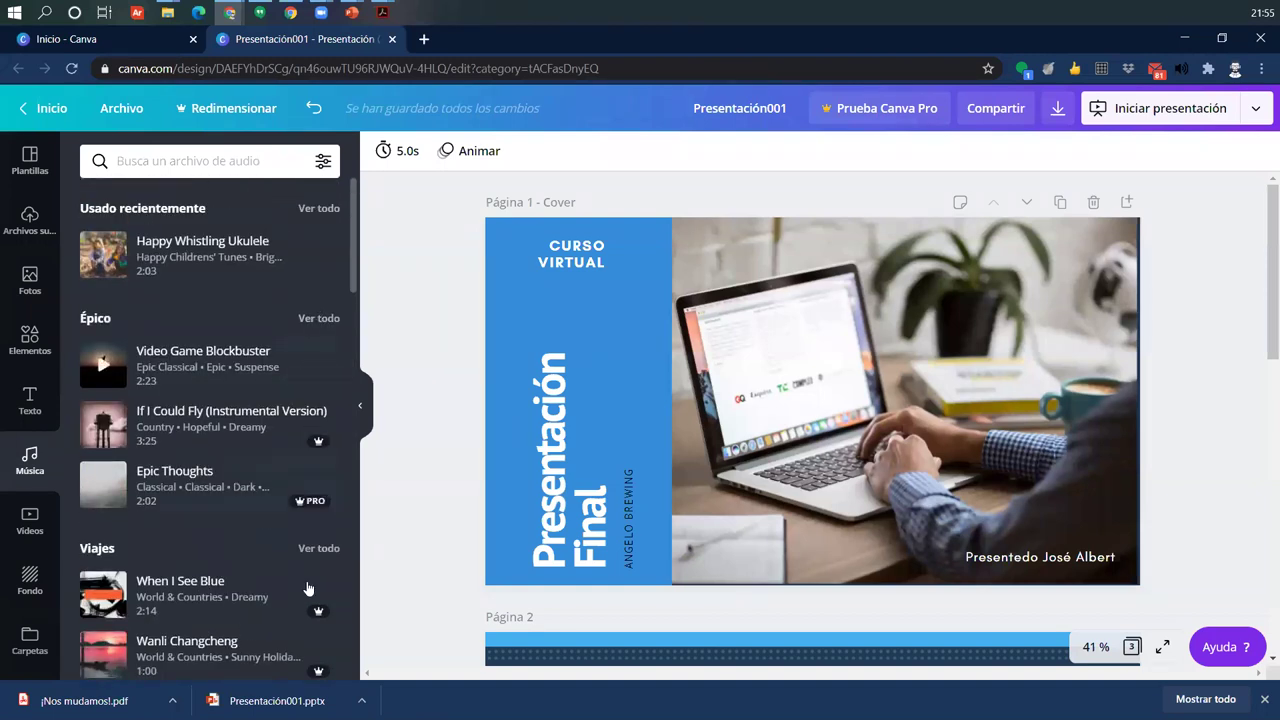
{"action": "scroll", "coordinate": [308, 589], "scroll_direction": "down", "scroll_amount": 6}
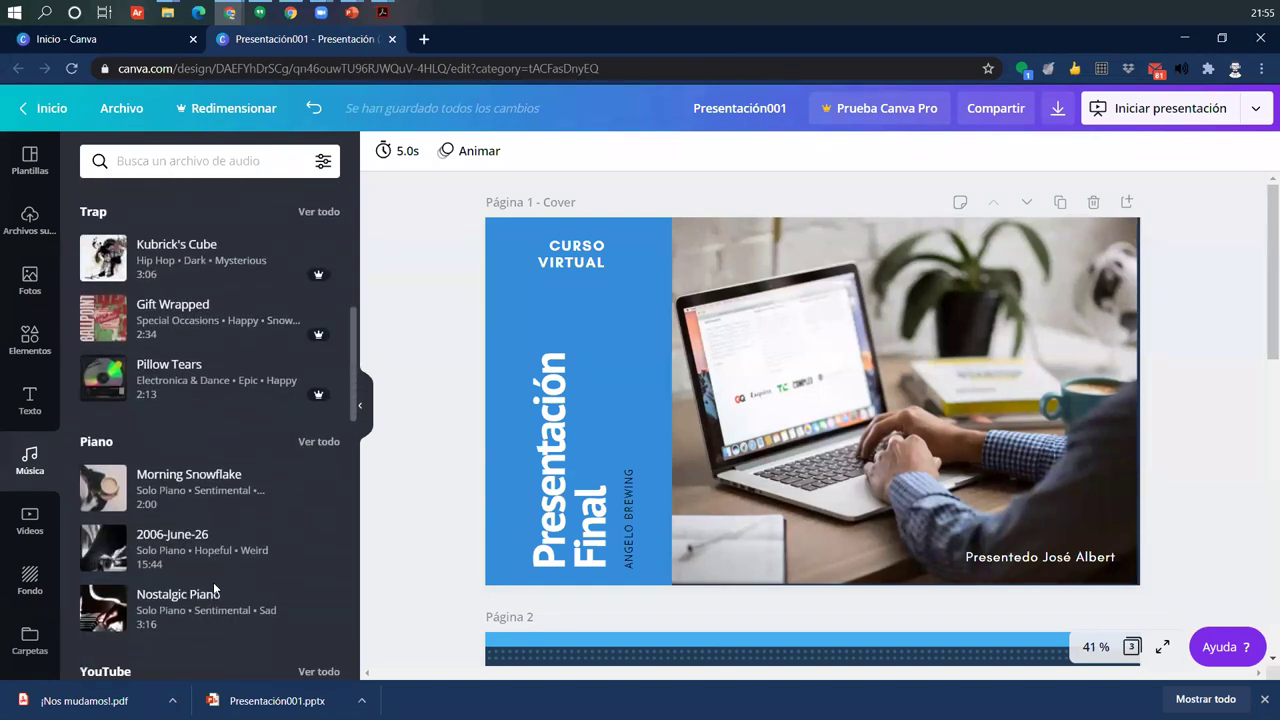
Step: Preview the Morning Snowflake and Pillow Tears tracks, settling on Morning Snowflake
{"action": "left_click", "coordinate": [104, 472]}
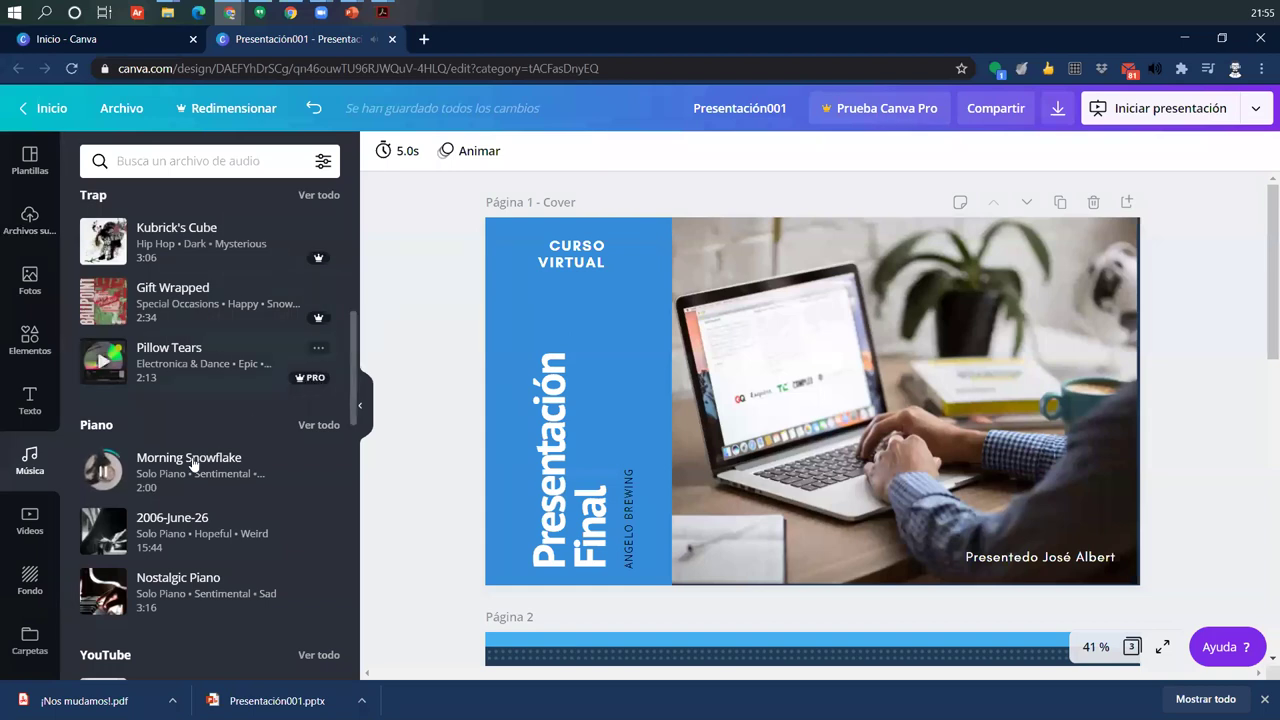
{"action": "left_click", "coordinate": [104, 472]}
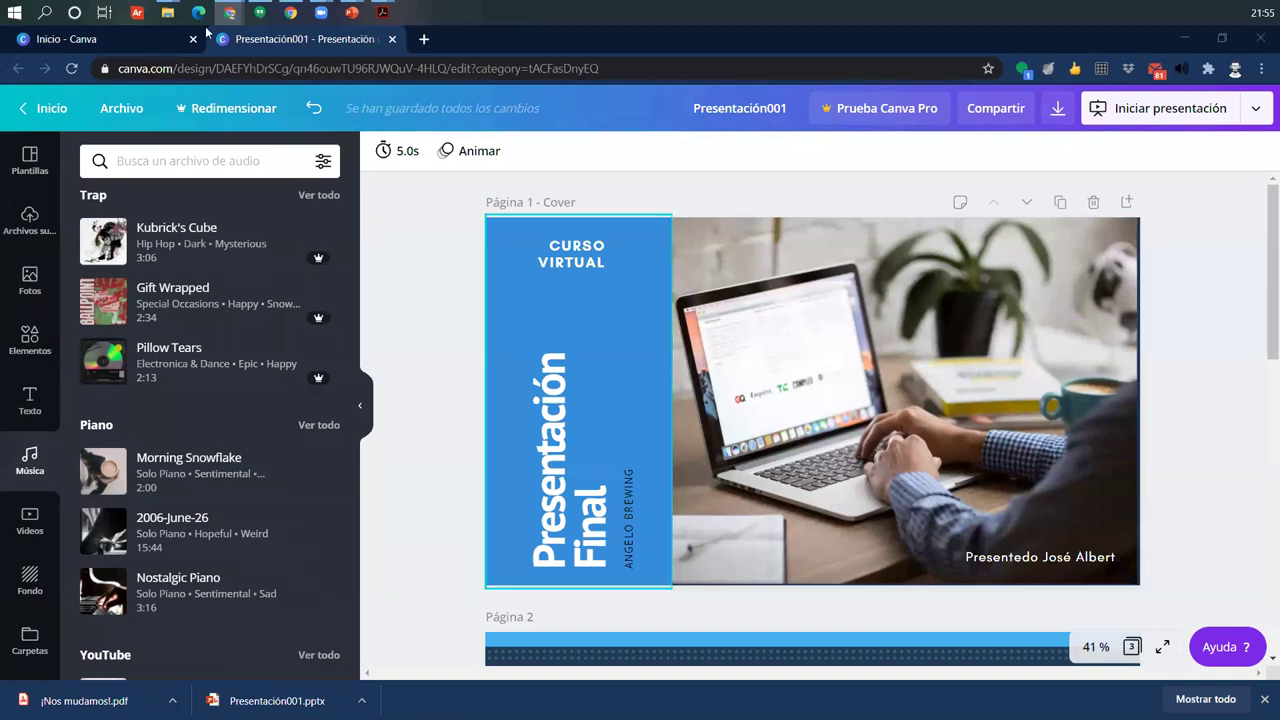
{"action": "left_click", "coordinate": [100, 362]}
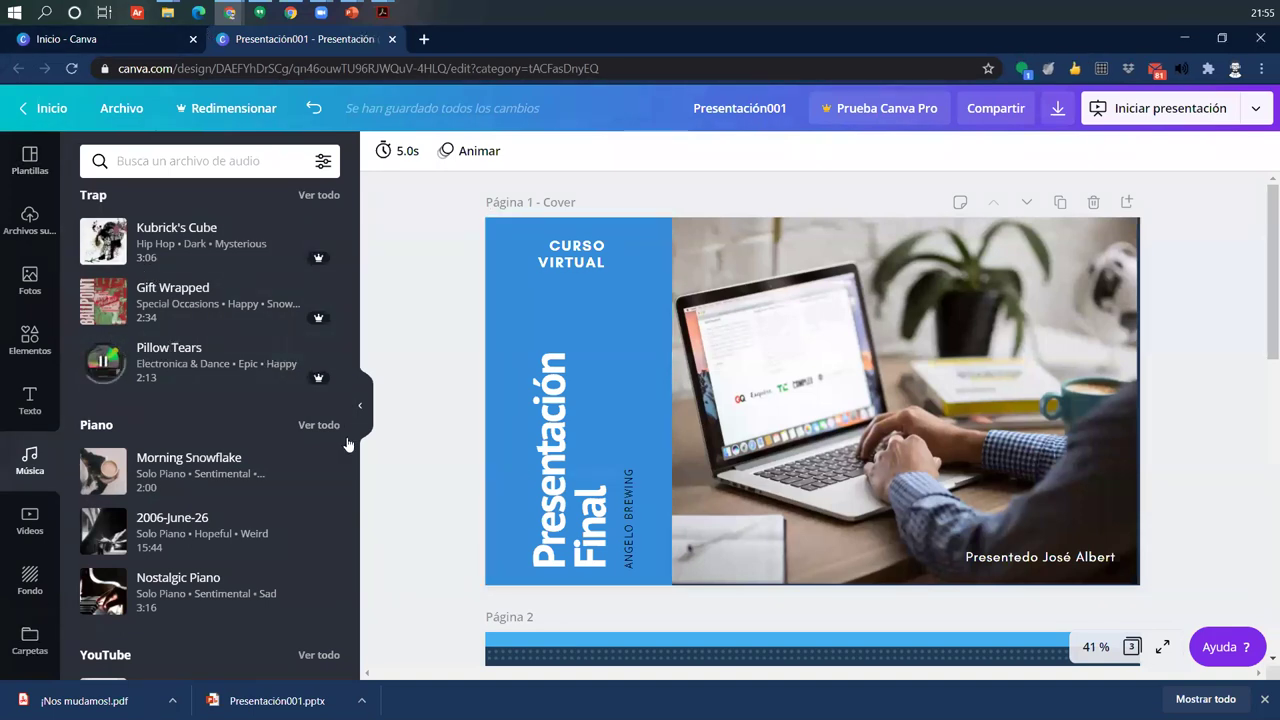
{"action": "left_click", "coordinate": [104, 472]}
Step: Add Morning Snowflake to the design, play it, and keep it starting from the beginning
{"action": "left_click_drag", "start_coordinate": [165, 474], "coordinate": [740, 390]}
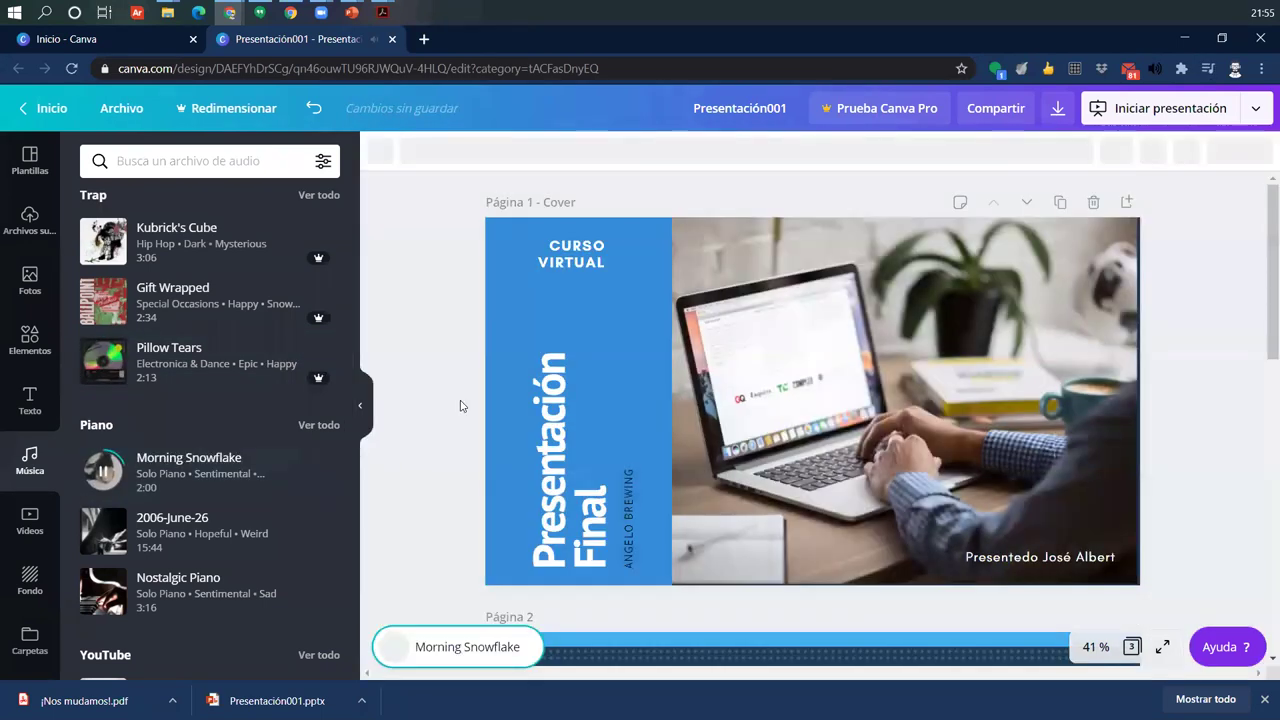
{"action": "left_click", "coordinate": [105, 471]}
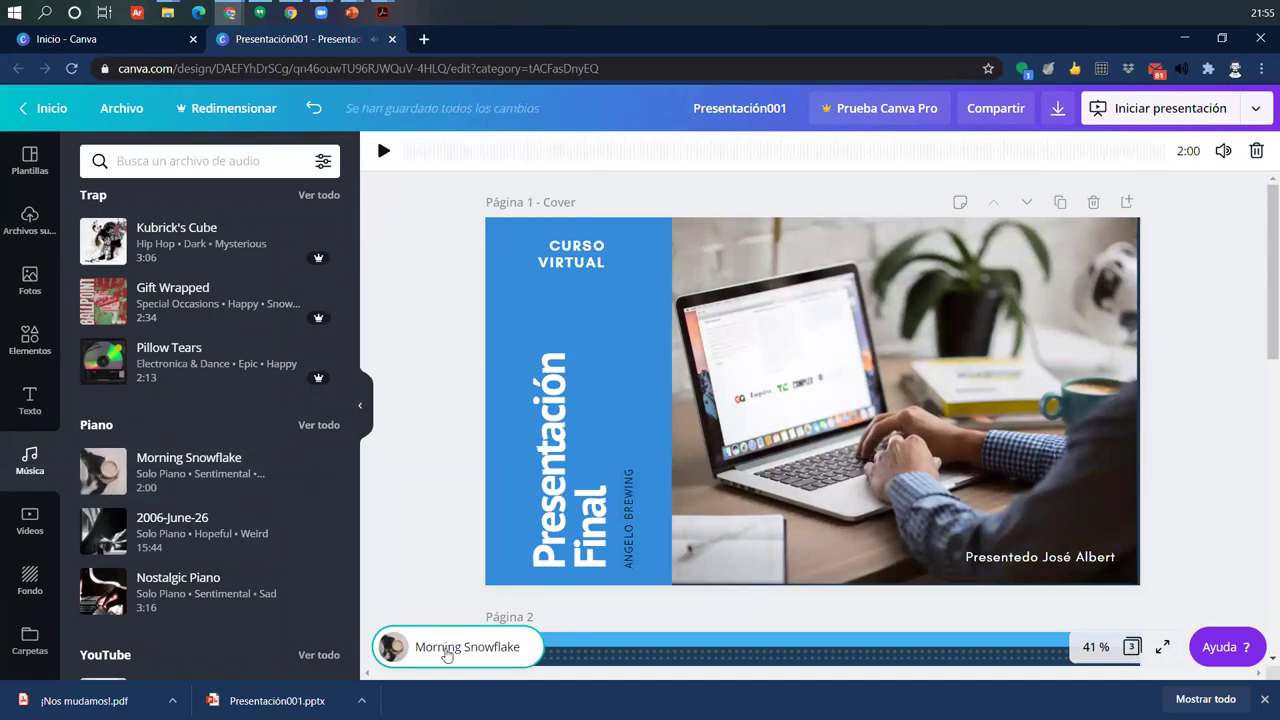
{"action": "key", "text": "space"}
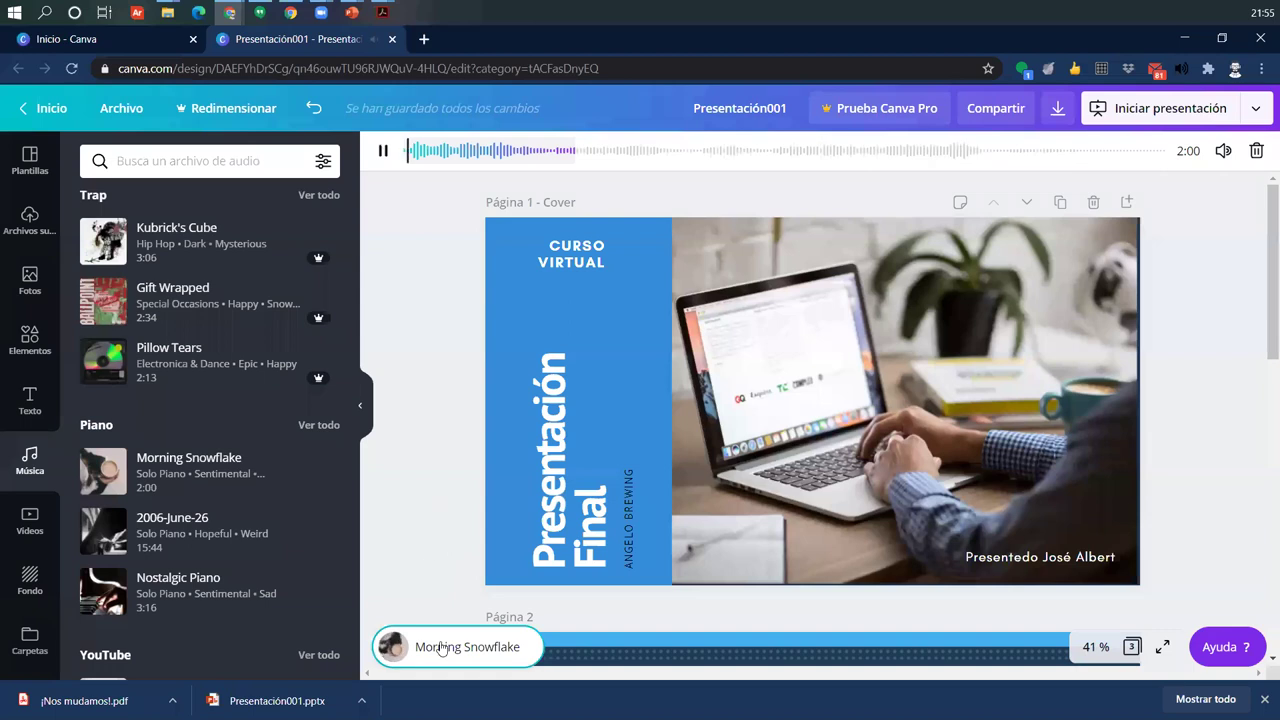
{"action": "left_click_drag", "start_coordinate": [575, 151], "coordinate": [1193, 153]}
{"action": "left_click_drag", "start_coordinate": [1027, 152], "coordinate": [441, 151]}
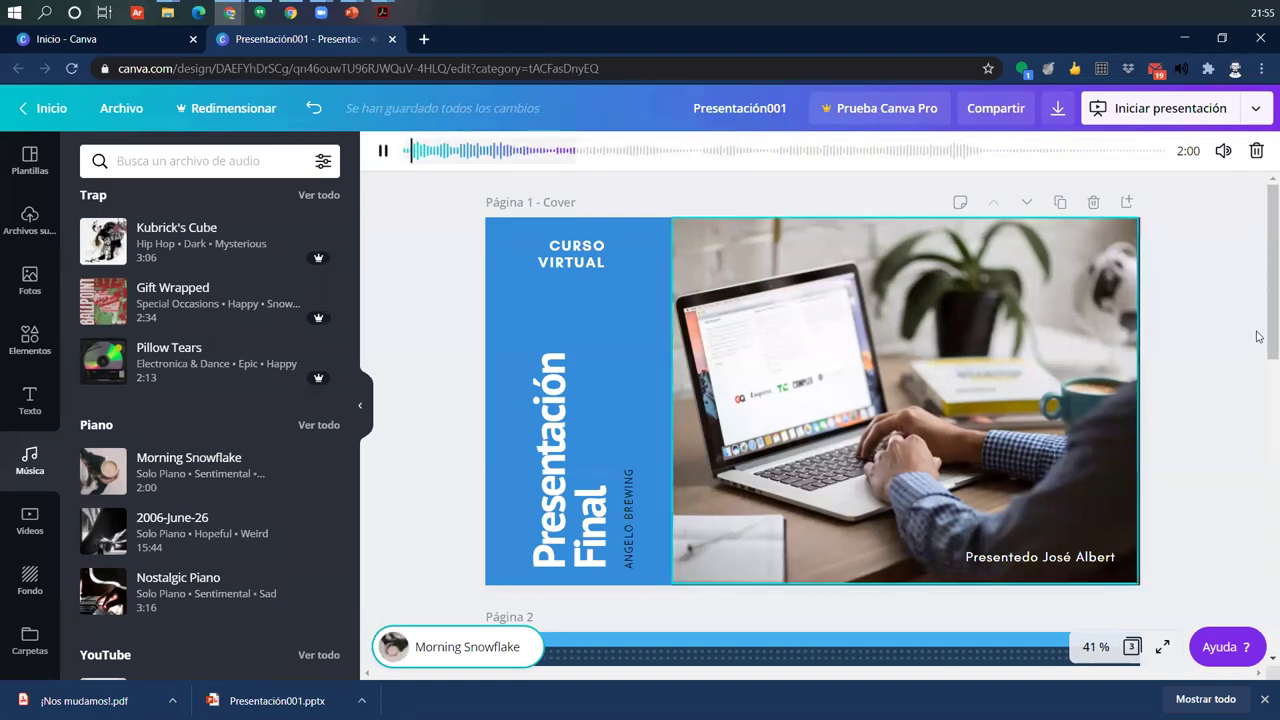
{"action": "left_click", "coordinate": [1213, 224]}
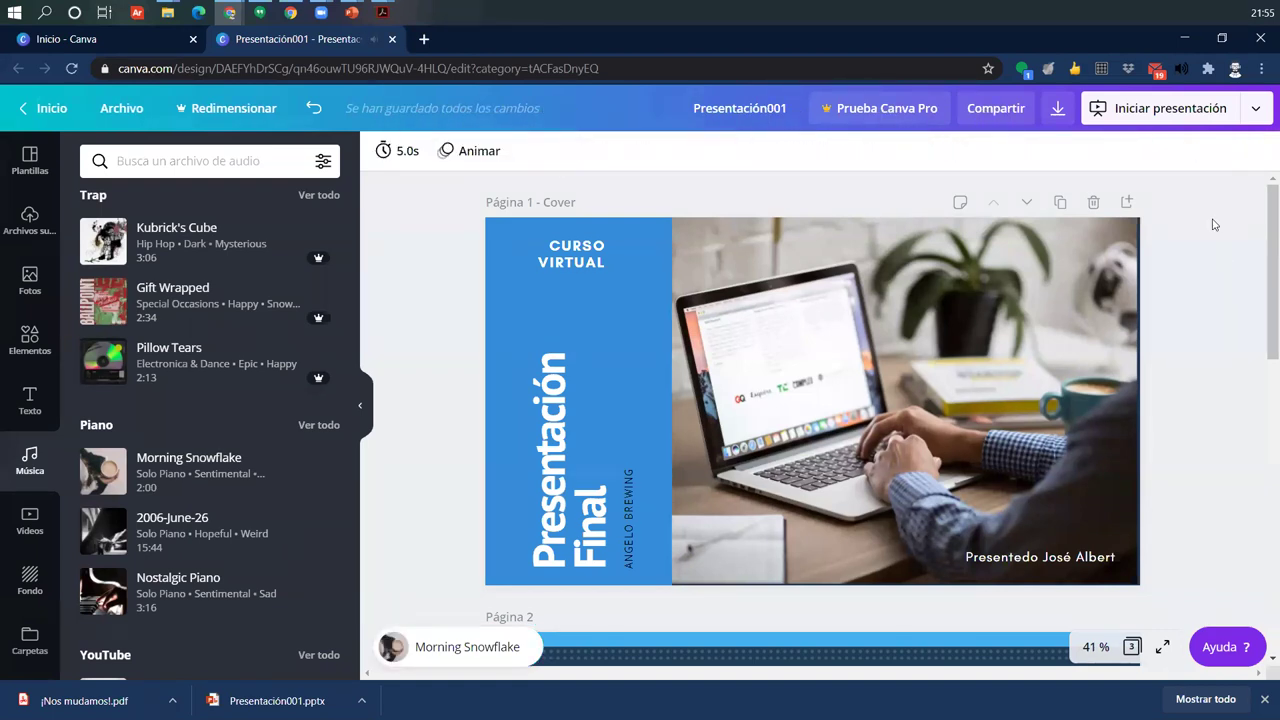
{"action": "left_click", "coordinate": [1263, 104]}
{"action": "left_click", "coordinate": [1080, 293]}
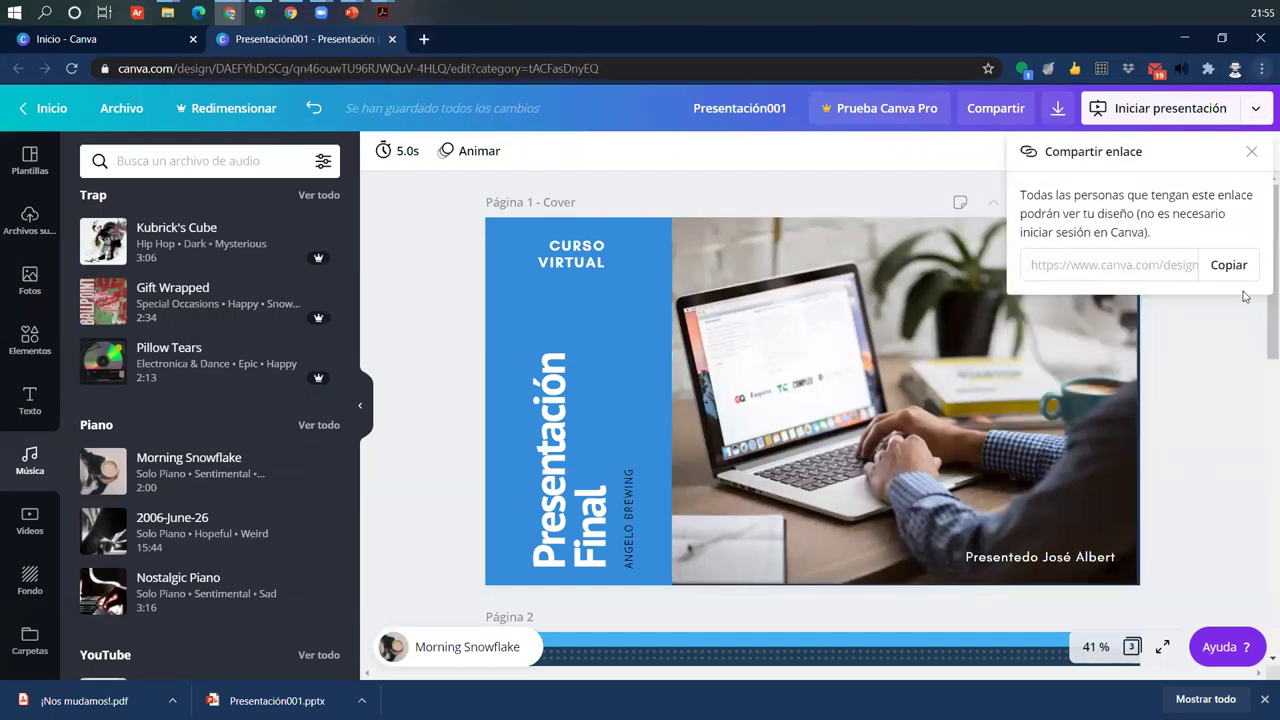
{"action": "left_click", "coordinate": [1228, 265]}
{"action": "left_click", "coordinate": [1262, 68]}
{"action": "left_click", "coordinate": [1109, 134]}
{"action": "right_click", "coordinate": [815, 70]}
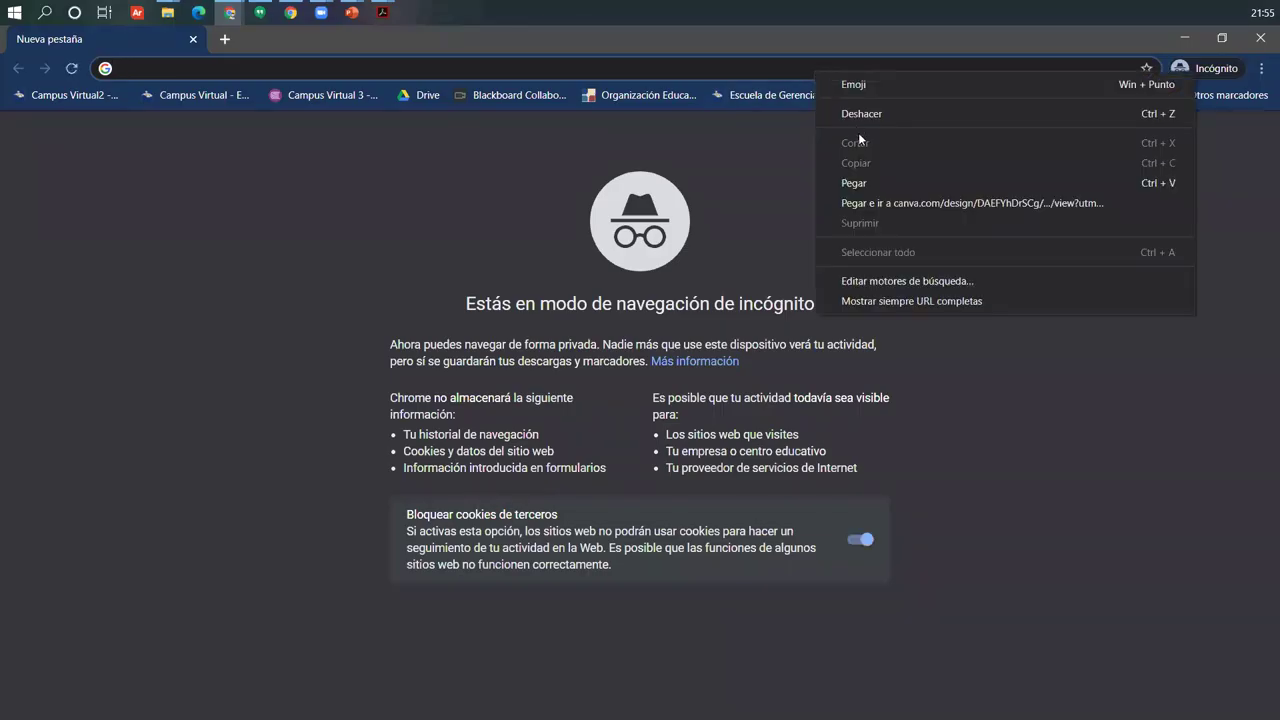
{"action": "left_click", "coordinate": [882, 203]}
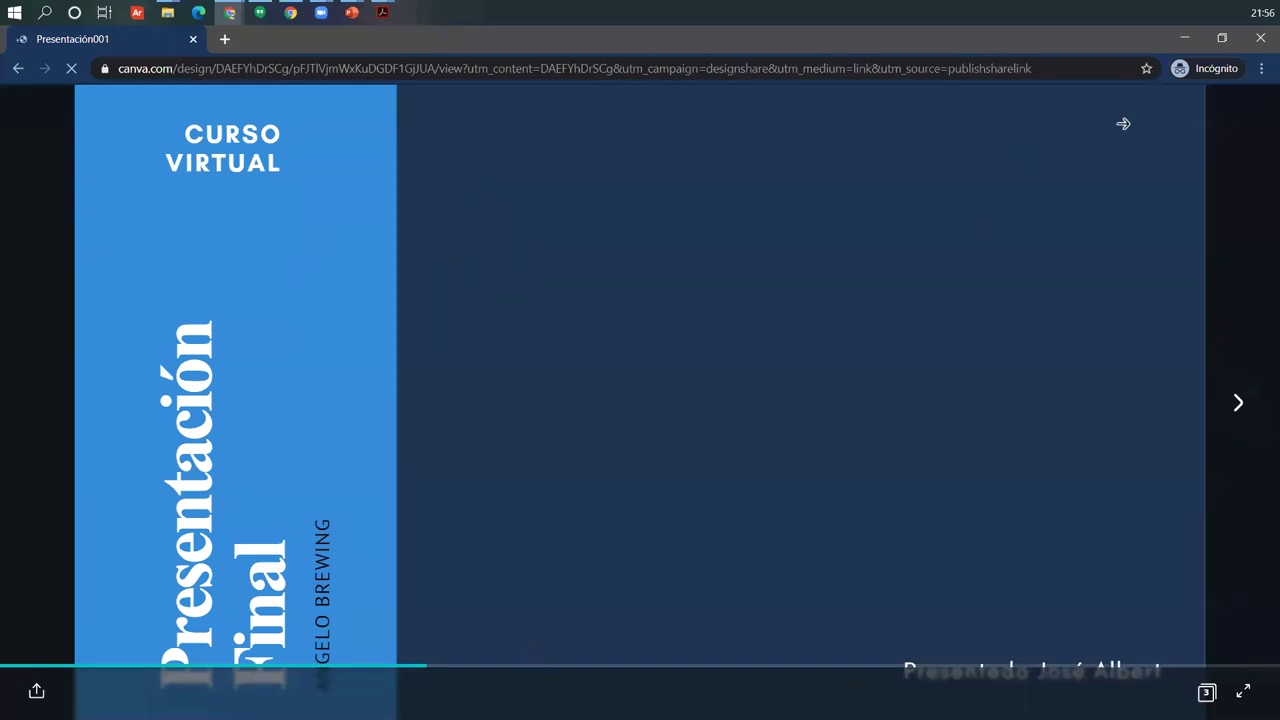
{"action": "left_click", "coordinate": [1184, 38]}
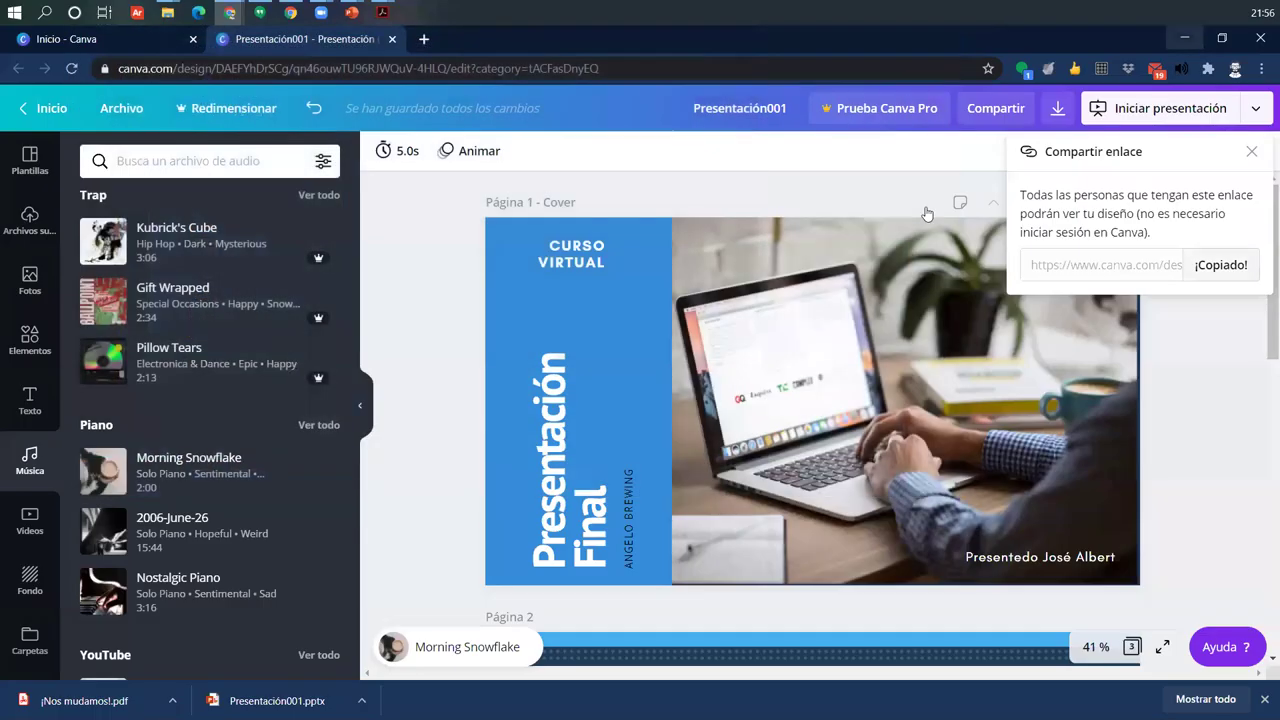
{"action": "left_click", "coordinate": [805, 180]}
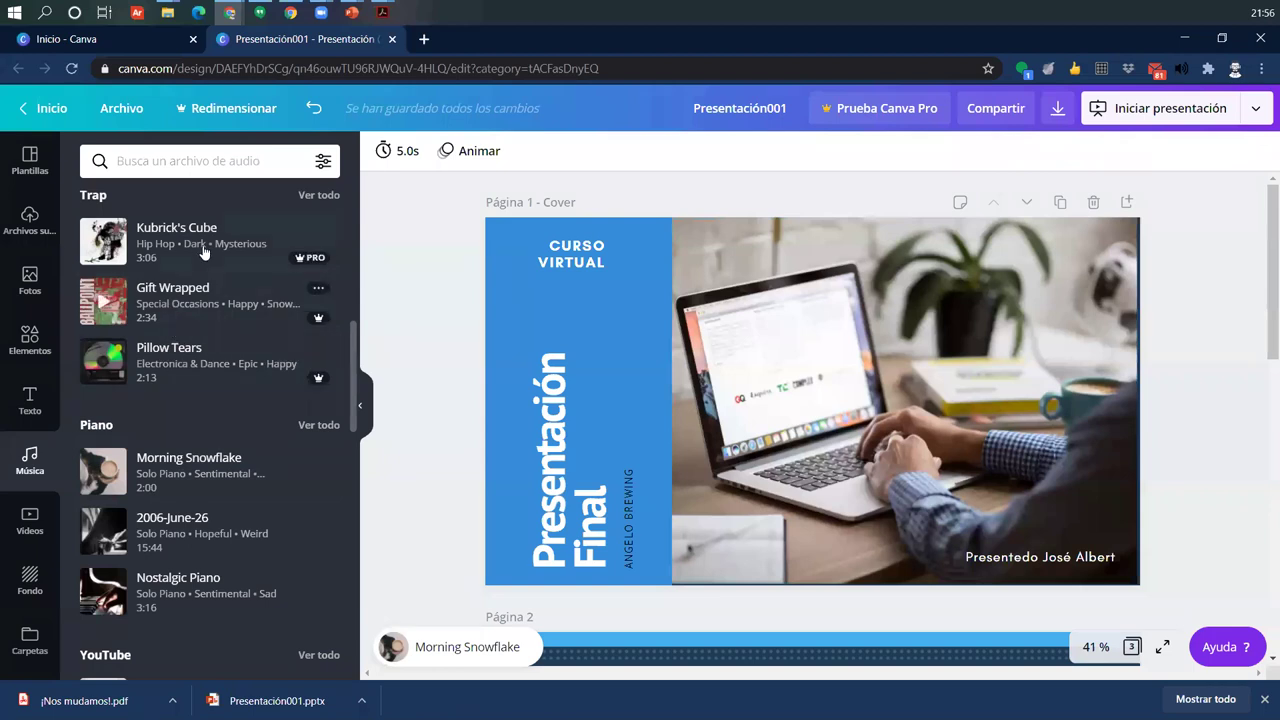
{"action": "left_click", "coordinate": [351, 14]}
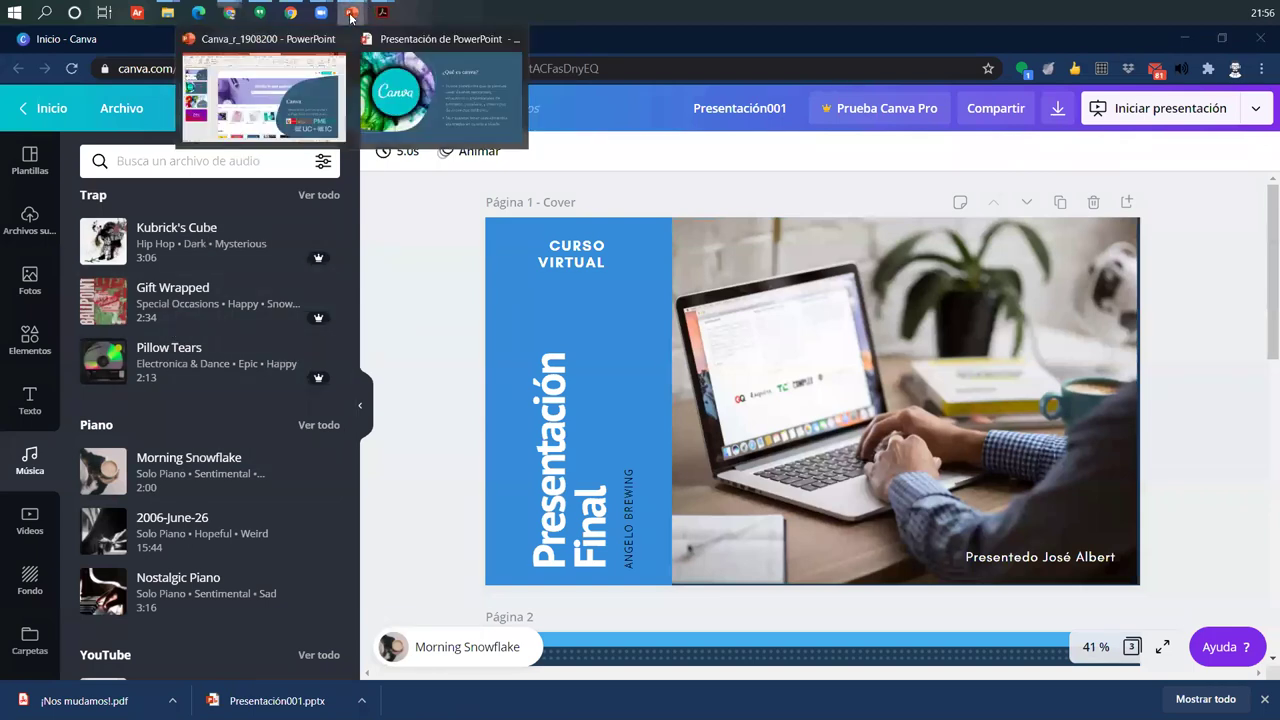
{"action": "left_click", "coordinate": [291, 14]}
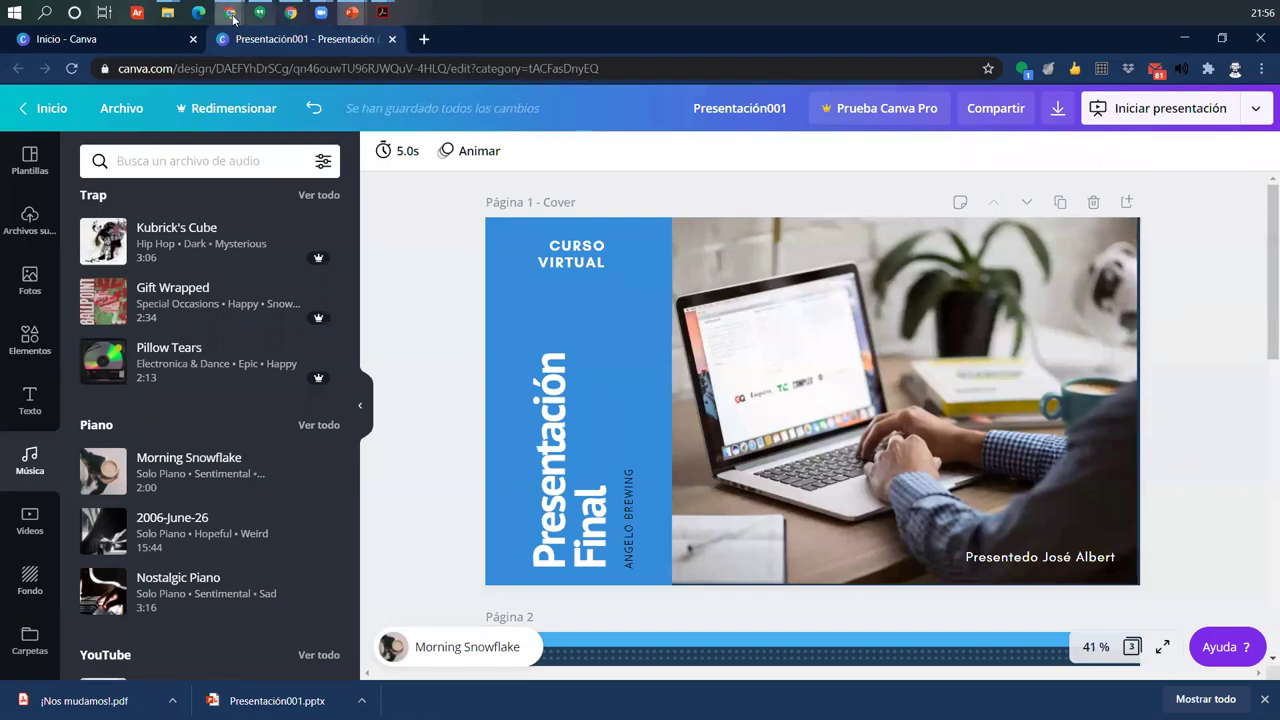
{"action": "mouse_move", "coordinate": [228, 14]}
{"action": "left_click", "coordinate": [457, 98]}
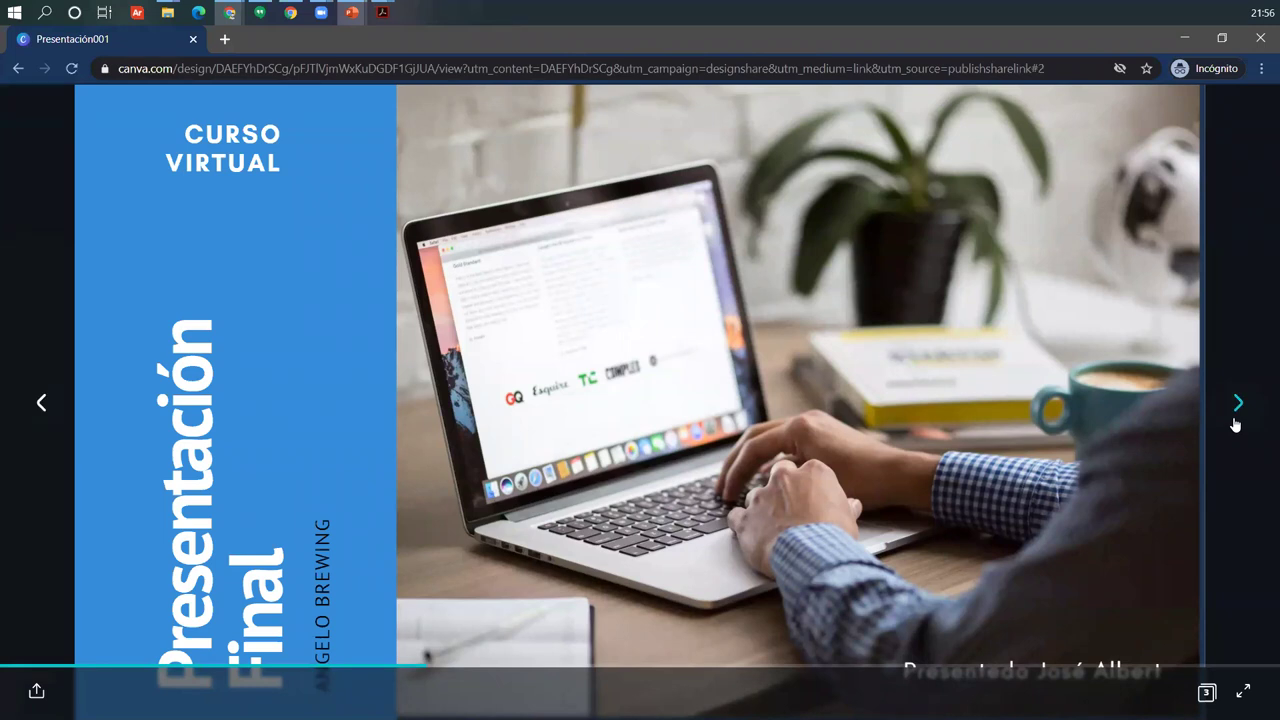
{"action": "left_click", "coordinate": [1237, 410]}
{"action": "left_click", "coordinate": [36, 410]}
{"action": "left_click", "coordinate": [1260, 42]}
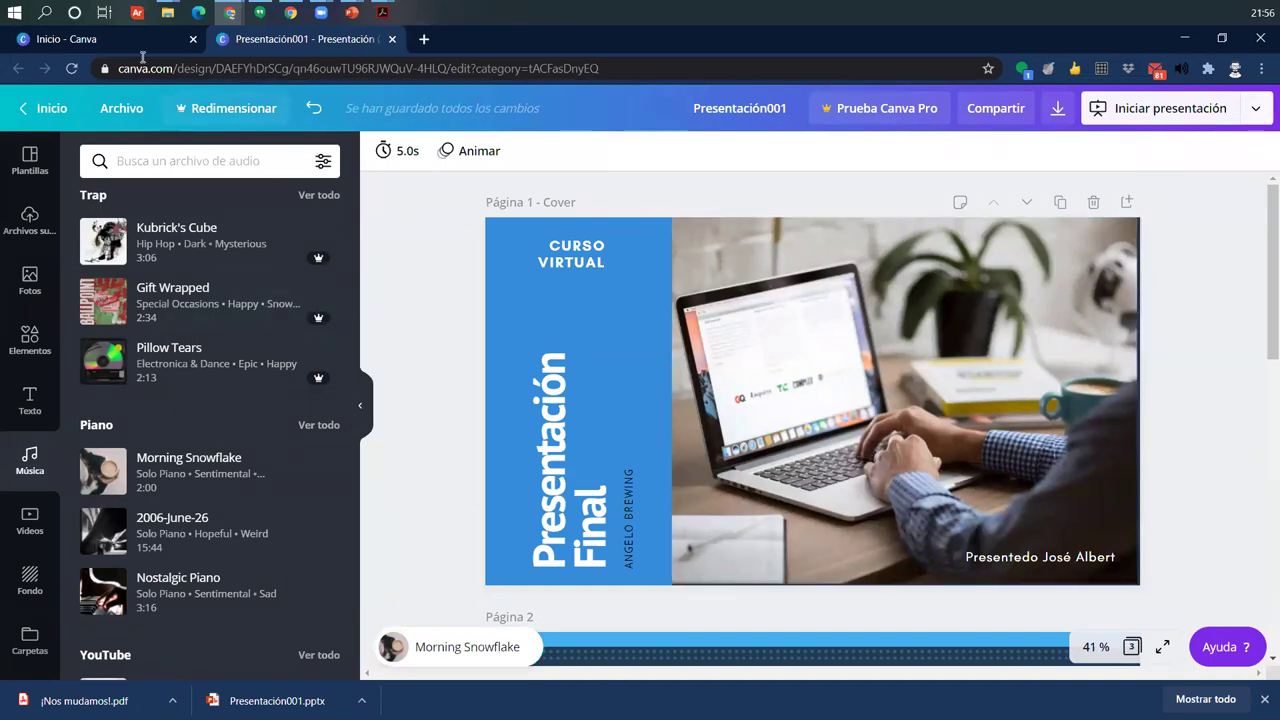
Step: Start a new Video design from the Canva home page
{"action": "left_click", "coordinate": [95, 40]}
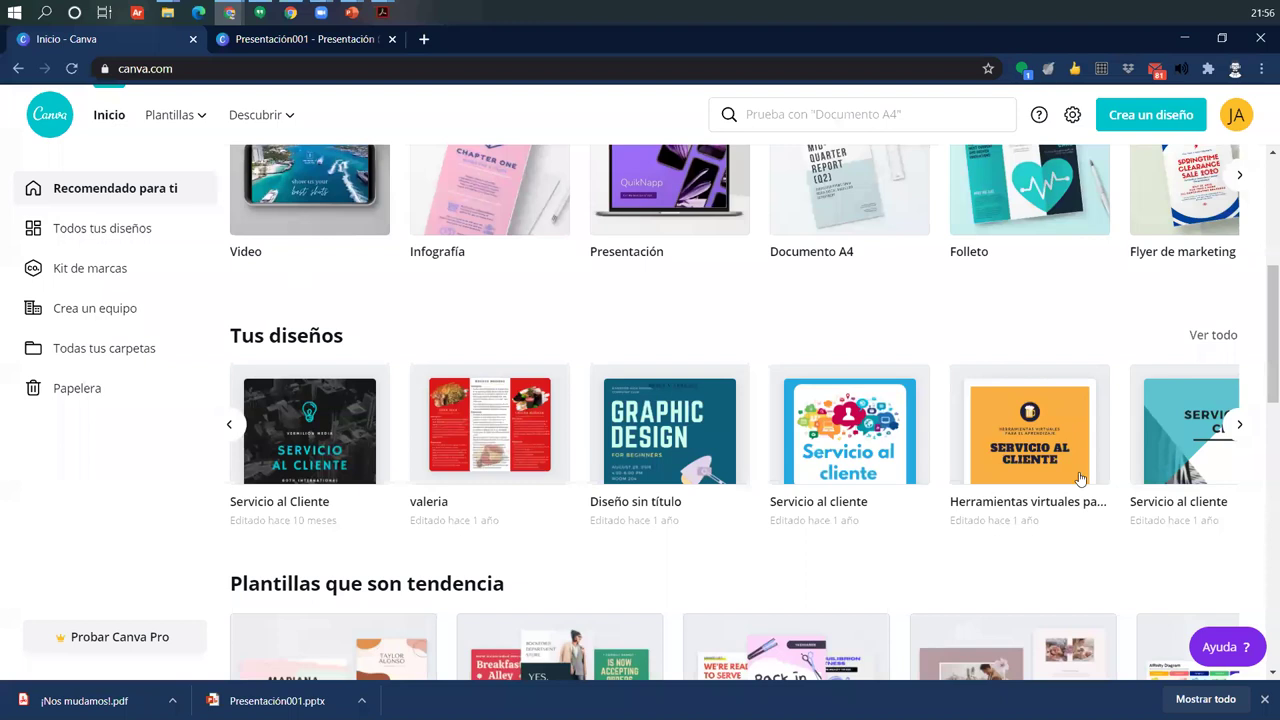
{"action": "scroll", "coordinate": [907, 347], "scroll_direction": "up", "scroll_amount": 1}
{"action": "scroll", "coordinate": [109, 584], "scroll_direction": "up", "scroll_amount": 4}
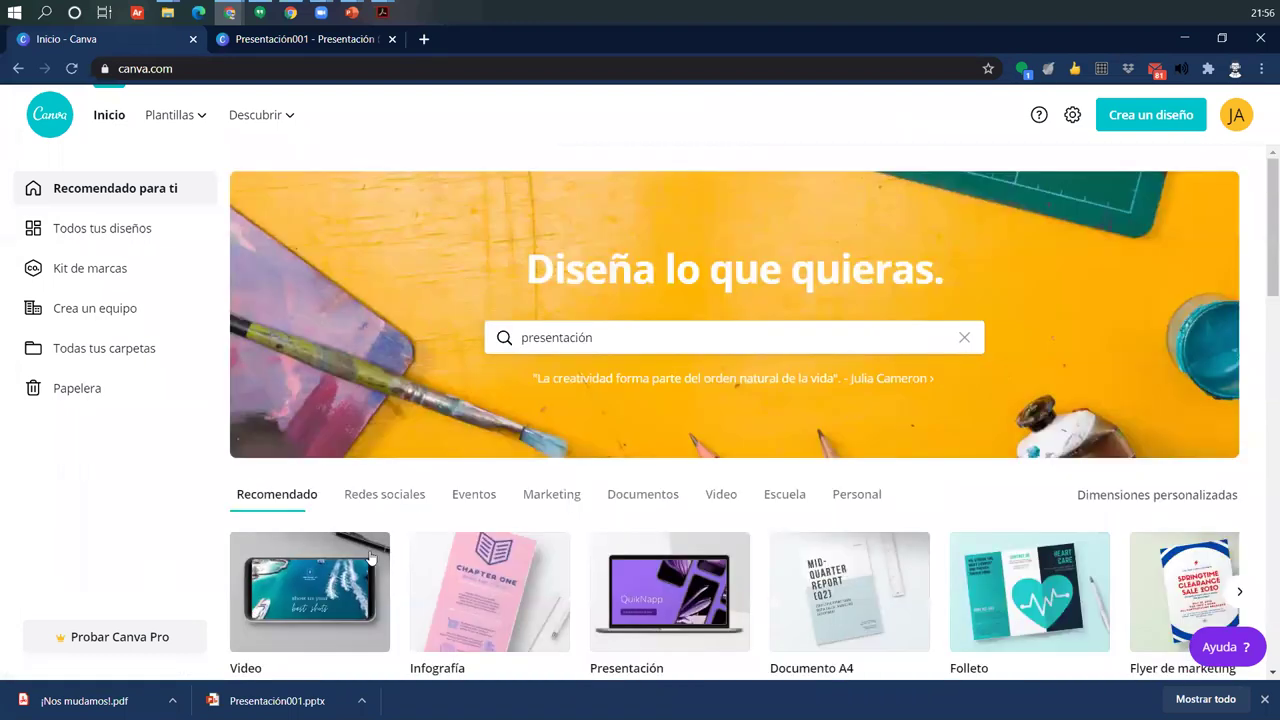
{"action": "scroll", "coordinate": [312, 480], "scroll_direction": "down", "scroll_amount": 1}
{"action": "left_click", "coordinate": [312, 482]}
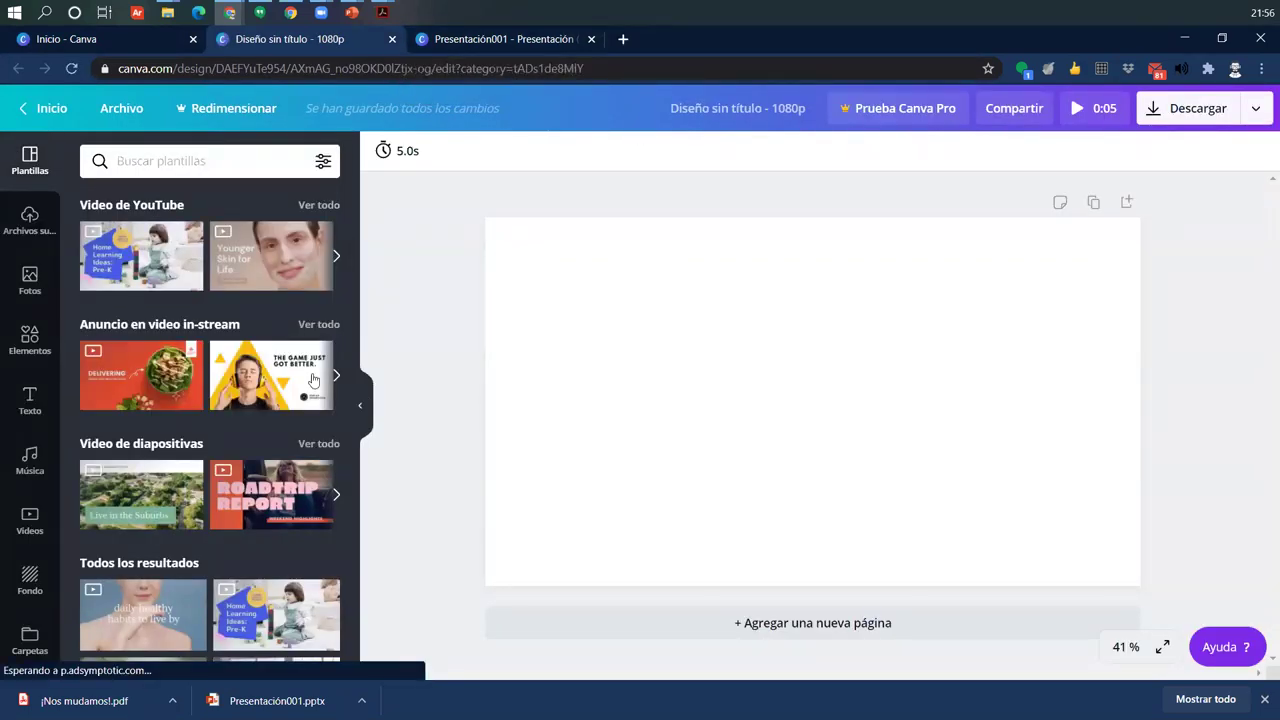
Step: Apply both Yellow and White Headset Gaming In-Stream Ad pages, with 'game just got better' first
{"action": "scroll", "coordinate": [218, 440], "scroll_direction": "down", "scroll_amount": 10}
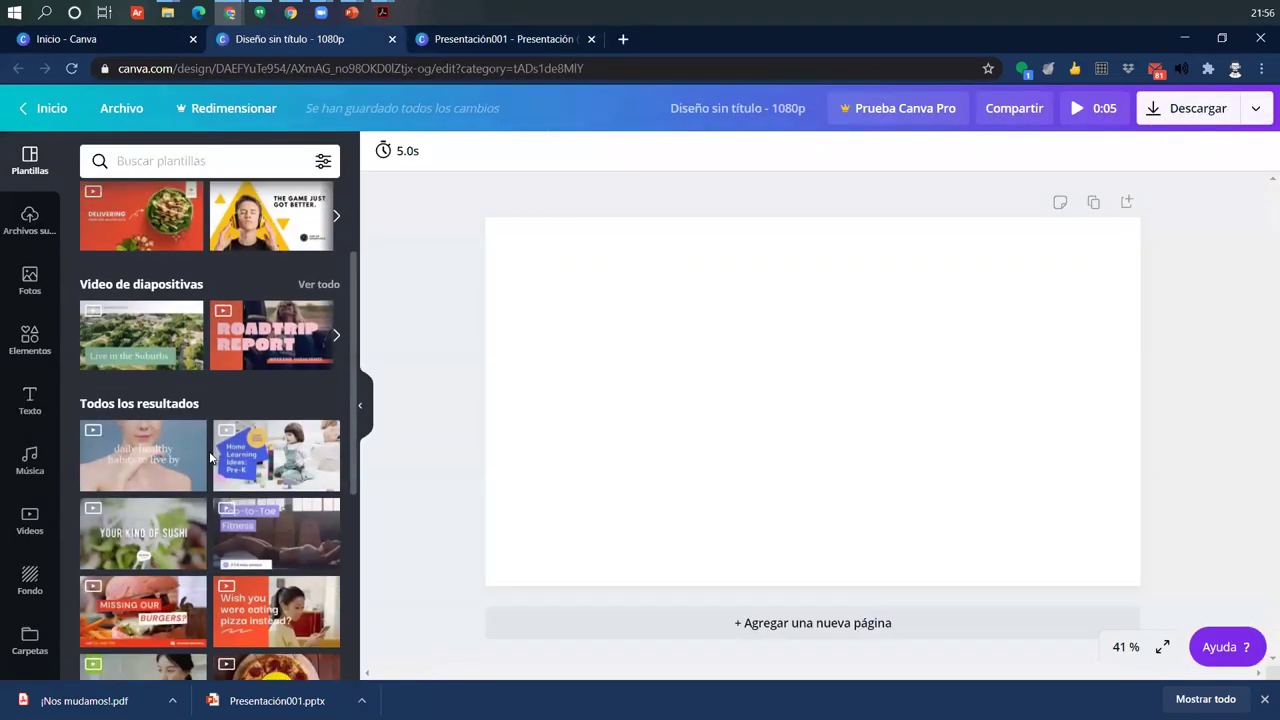
{"action": "scroll", "coordinate": [213, 455], "scroll_direction": "up", "scroll_amount": 10}
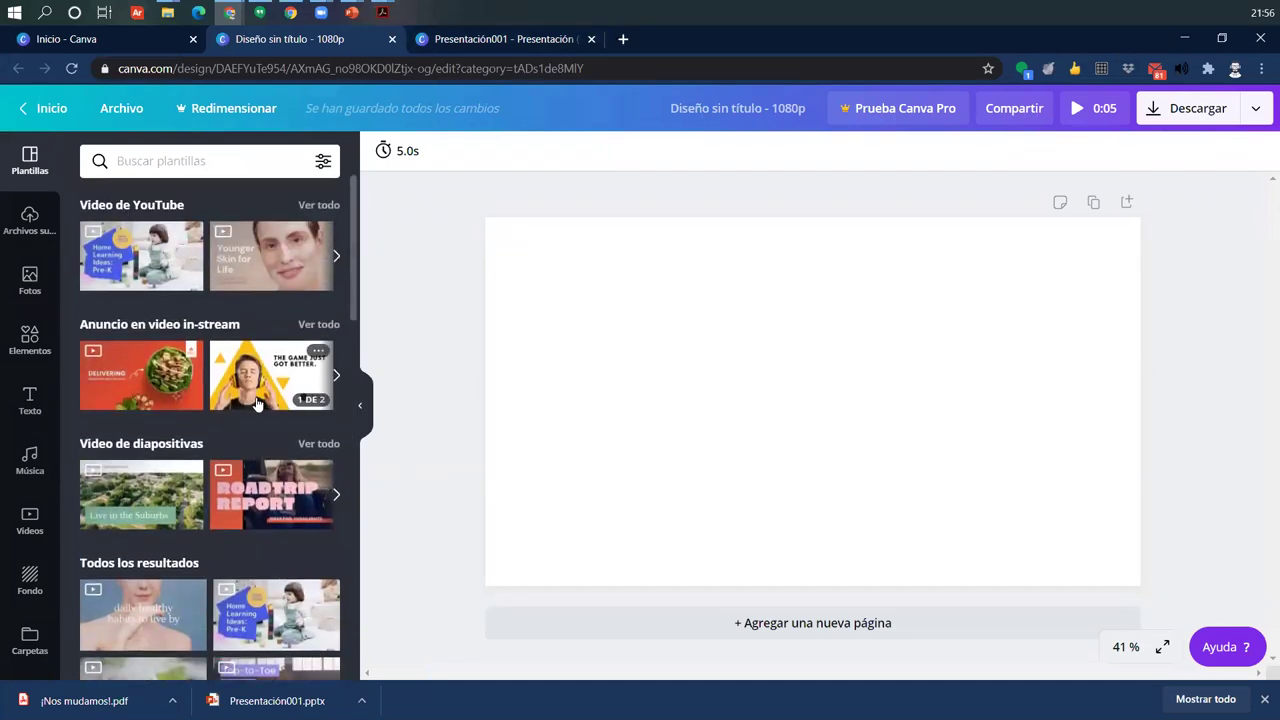
{"action": "left_click", "coordinate": [318, 400]}
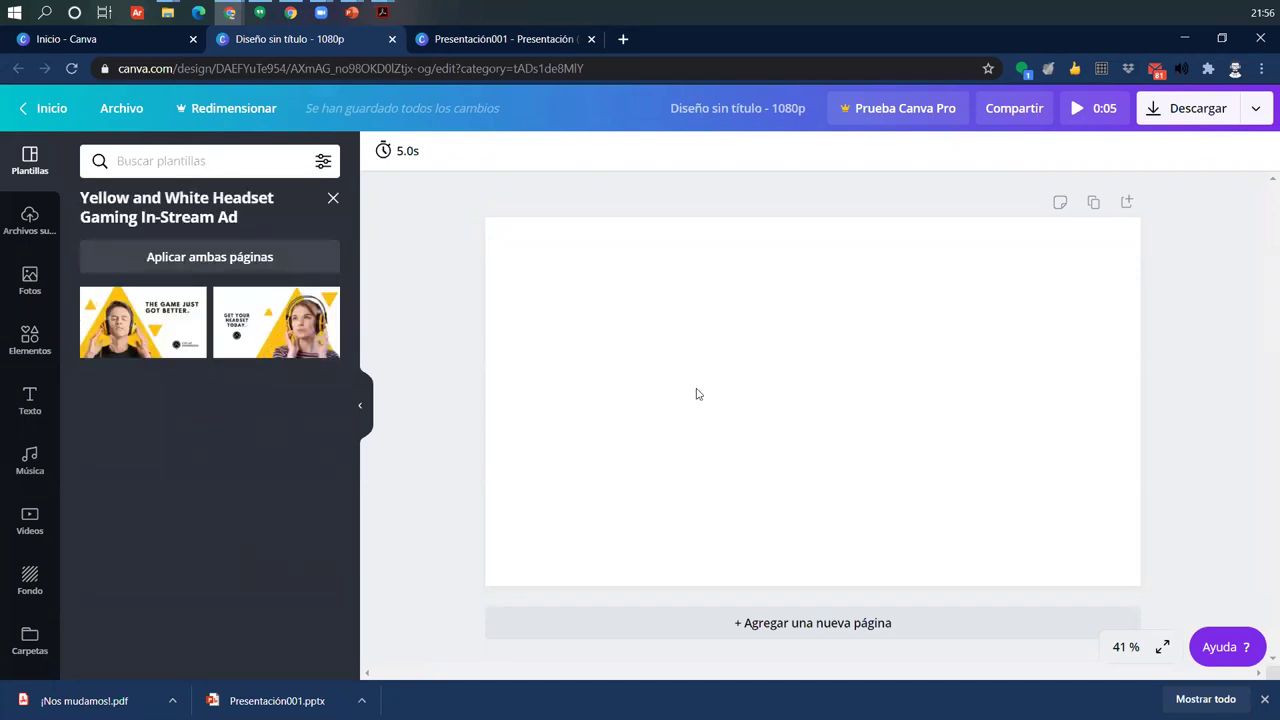
{"action": "left_click", "coordinate": [148, 326]}
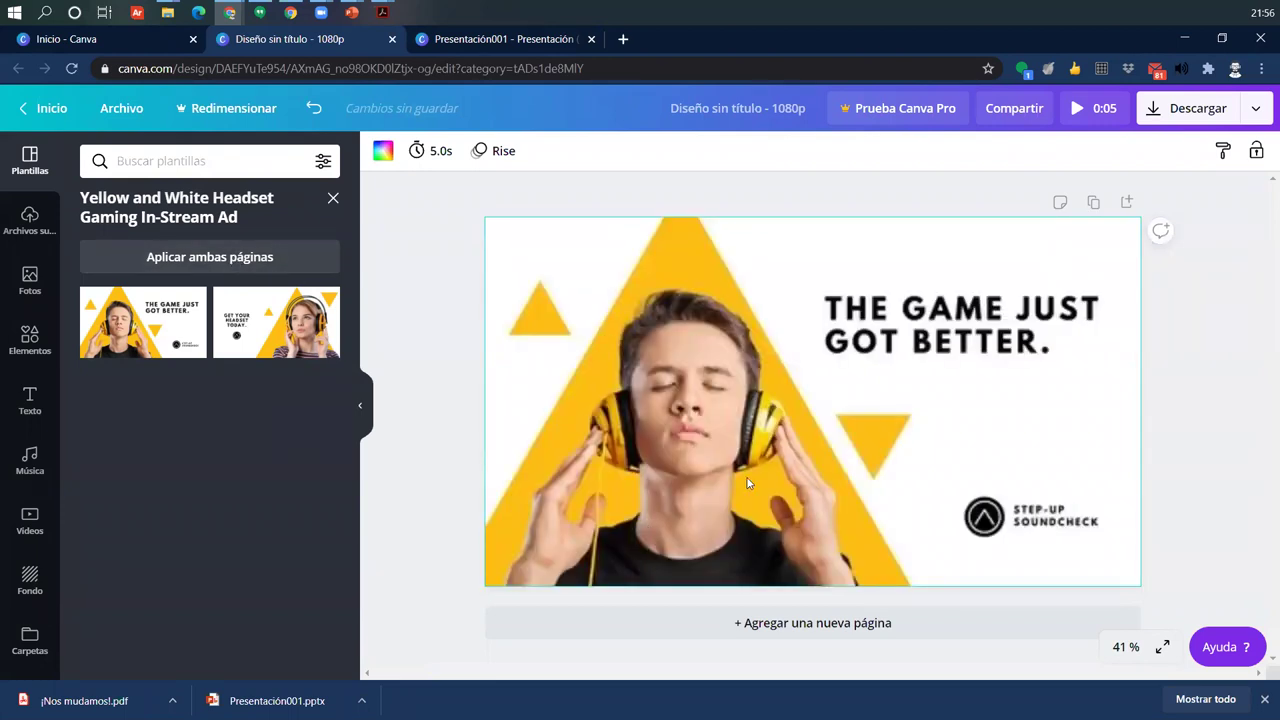
{"action": "left_click", "coordinate": [247, 342]}
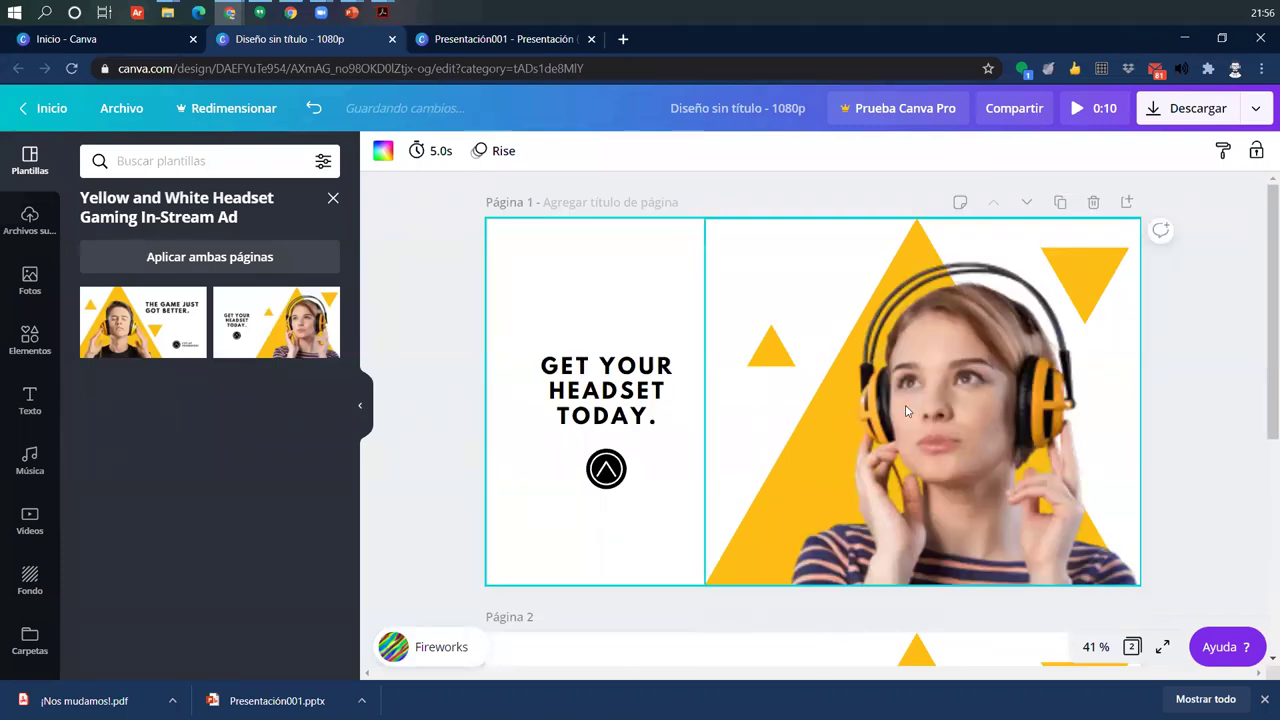
{"action": "scroll", "coordinate": [775, 418], "scroll_direction": "down", "scroll_amount": 3}
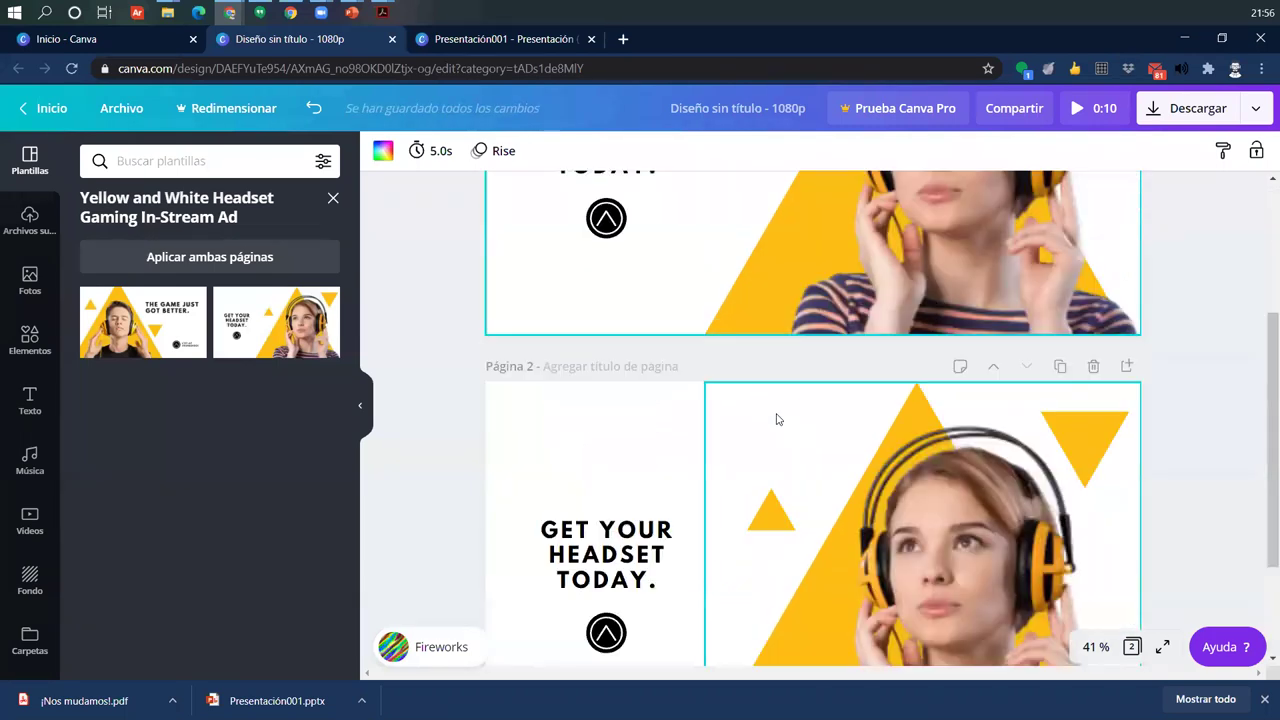
{"action": "scroll", "coordinate": [777, 419], "scroll_direction": "up", "scroll_amount": 3}
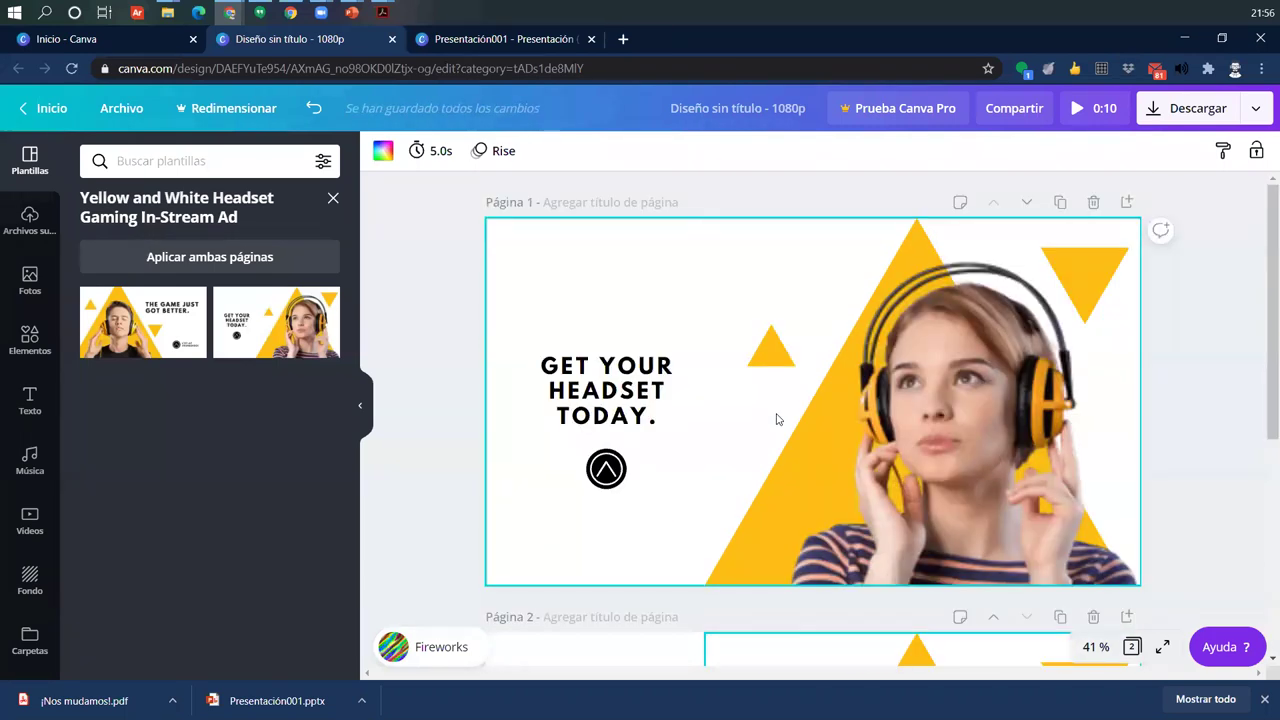
{"action": "left_click", "coordinate": [125, 313]}
{"action": "scroll", "coordinate": [1030, 390], "scroll_direction": "down", "scroll_amount": 3}
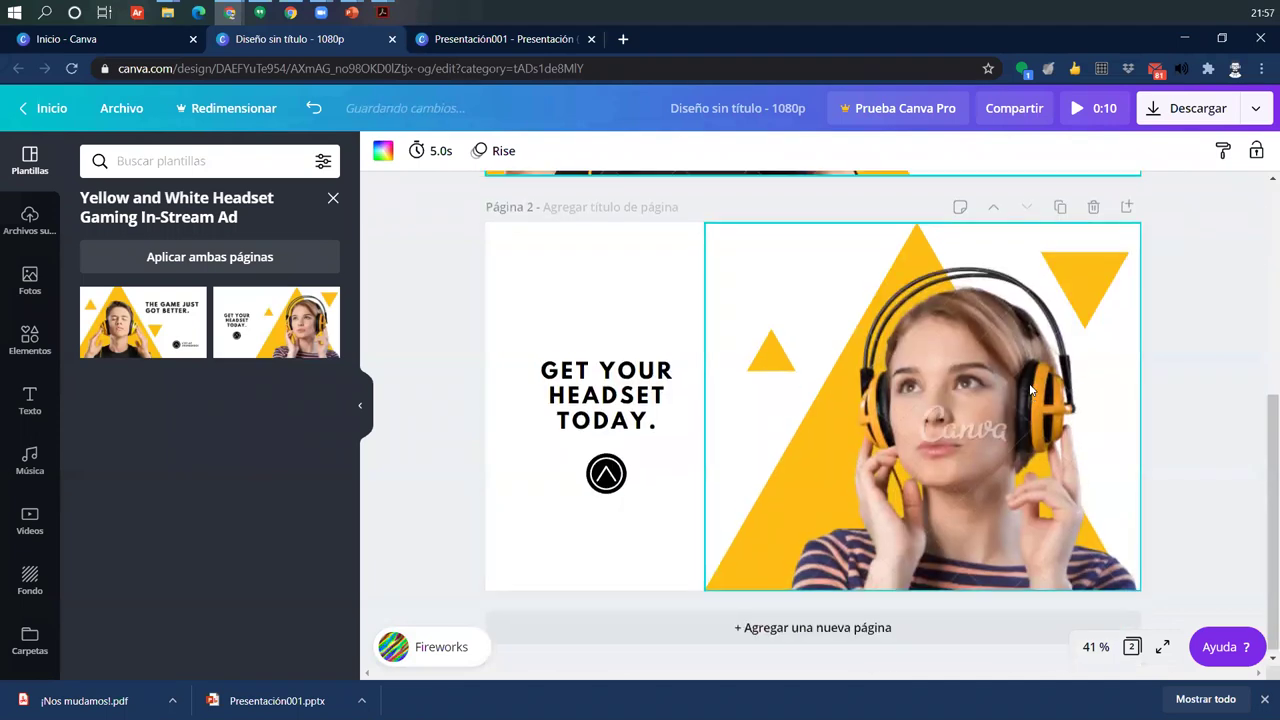
{"action": "scroll", "coordinate": [1040, 385], "scroll_direction": "up", "scroll_amount": 3}
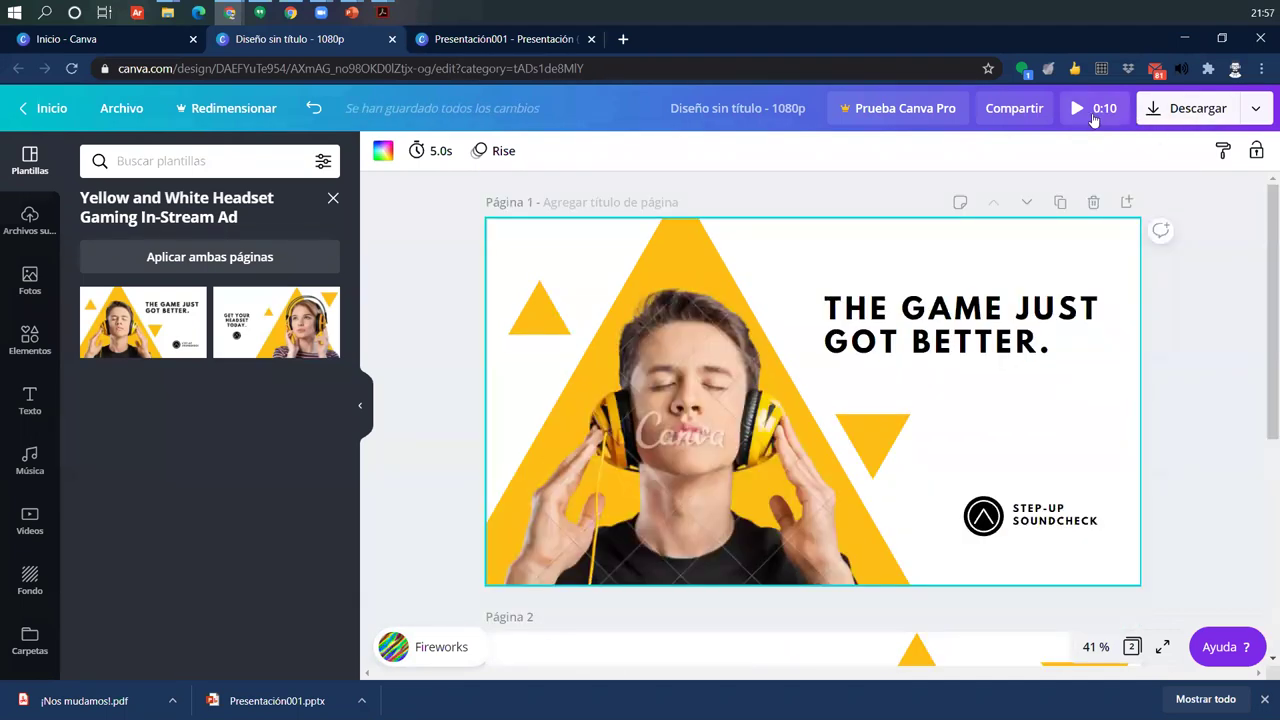
{"action": "left_click", "coordinate": [1093, 110]}
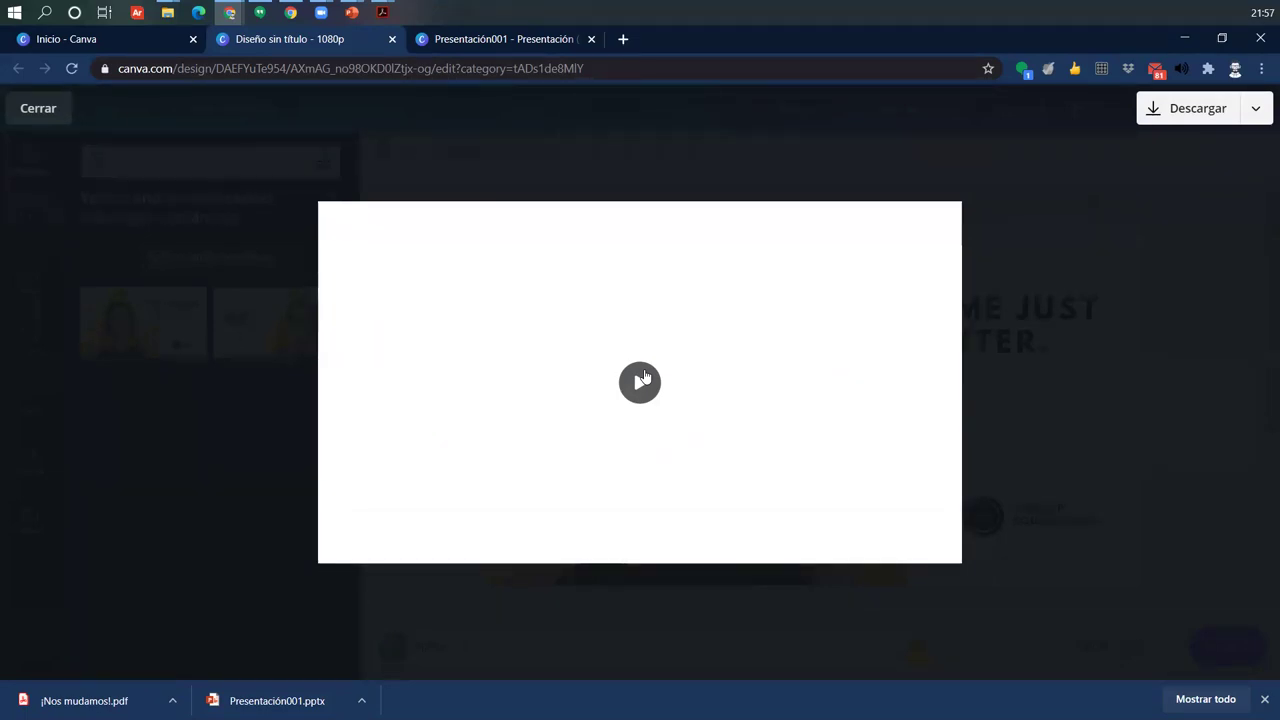
{"action": "left_click", "coordinate": [645, 377]}
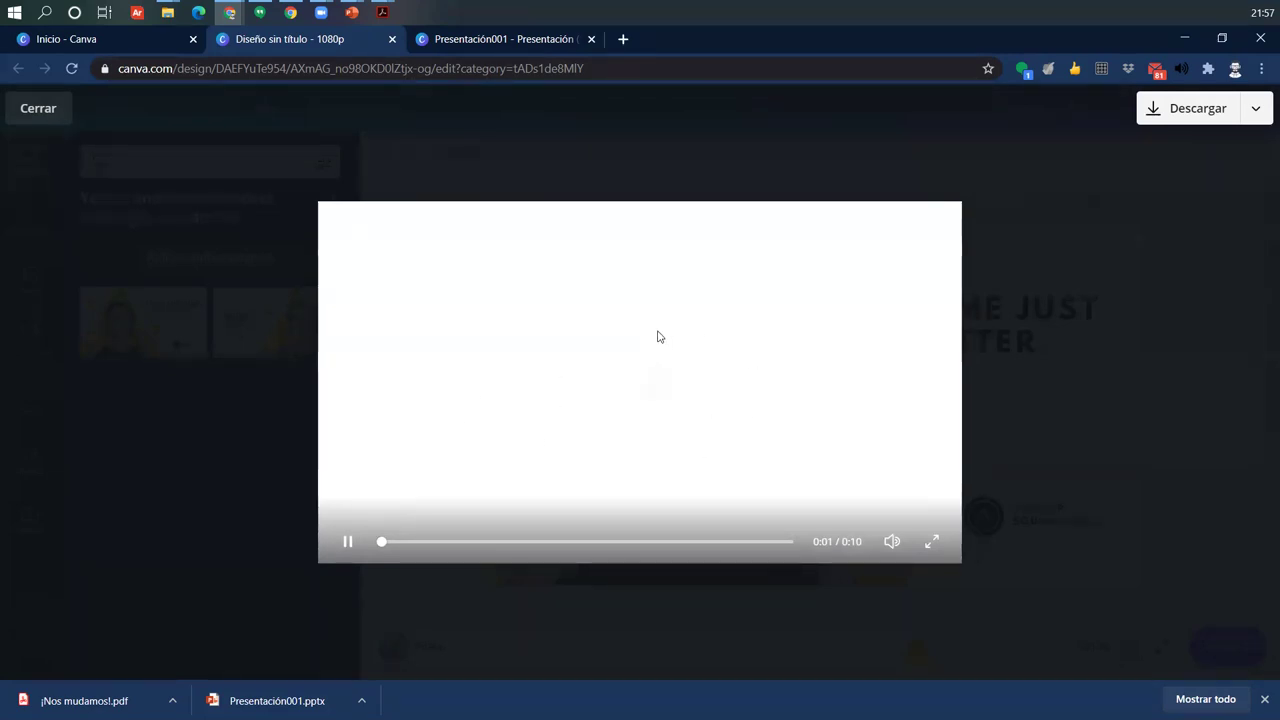
{"action": "left_click", "coordinate": [350, 545]}
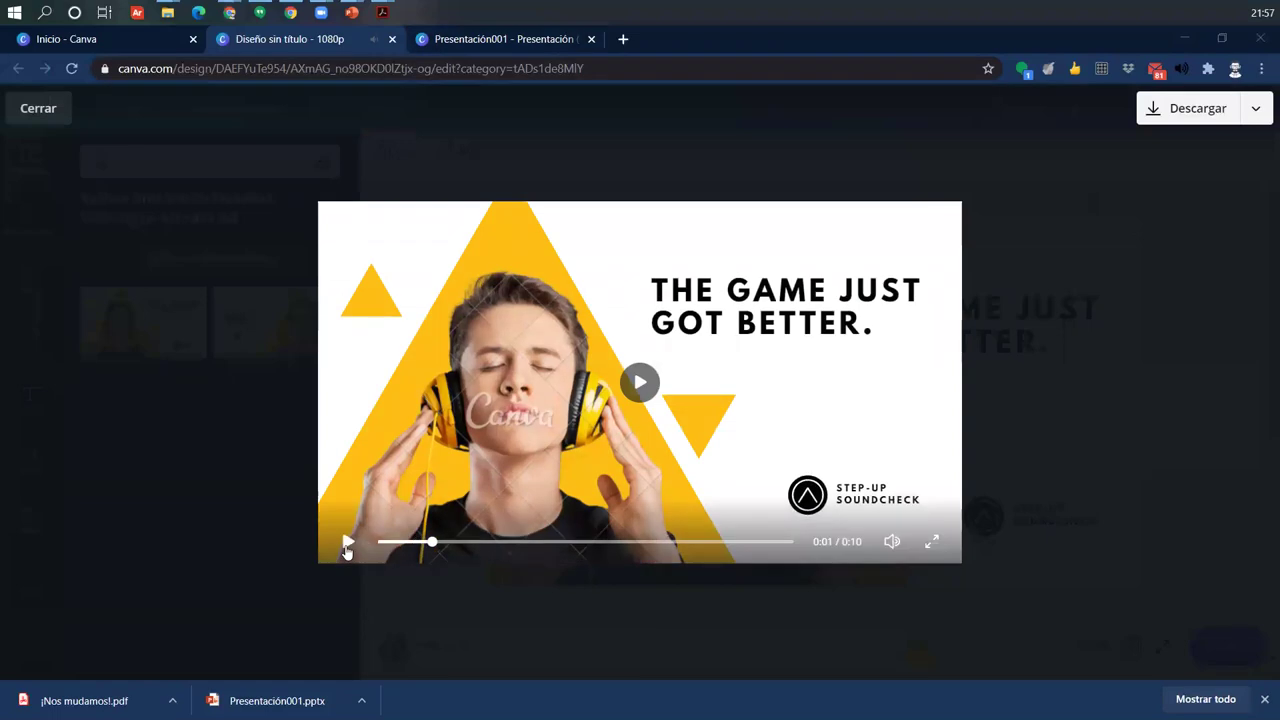
{"action": "left_click", "coordinate": [347, 546]}
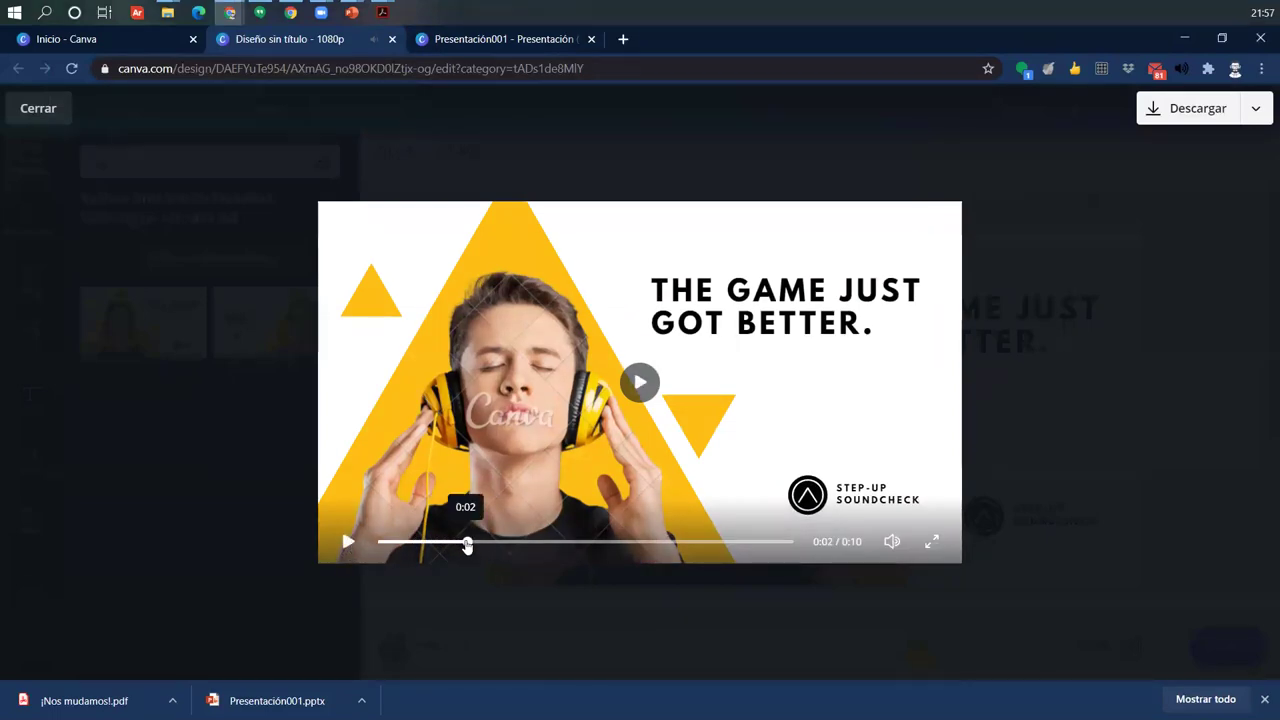
{"action": "left_click_drag", "start_coordinate": [467, 545], "coordinate": [366, 543]}
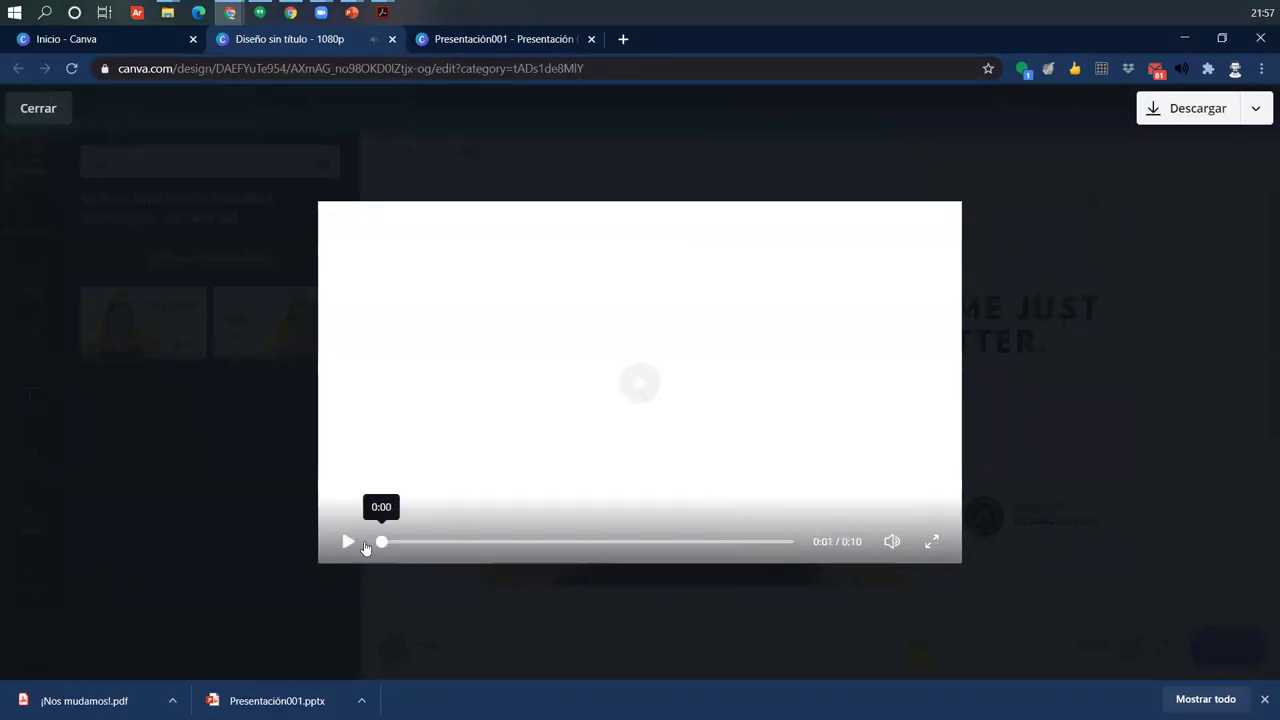
{"action": "left_click", "coordinate": [489, 38]}
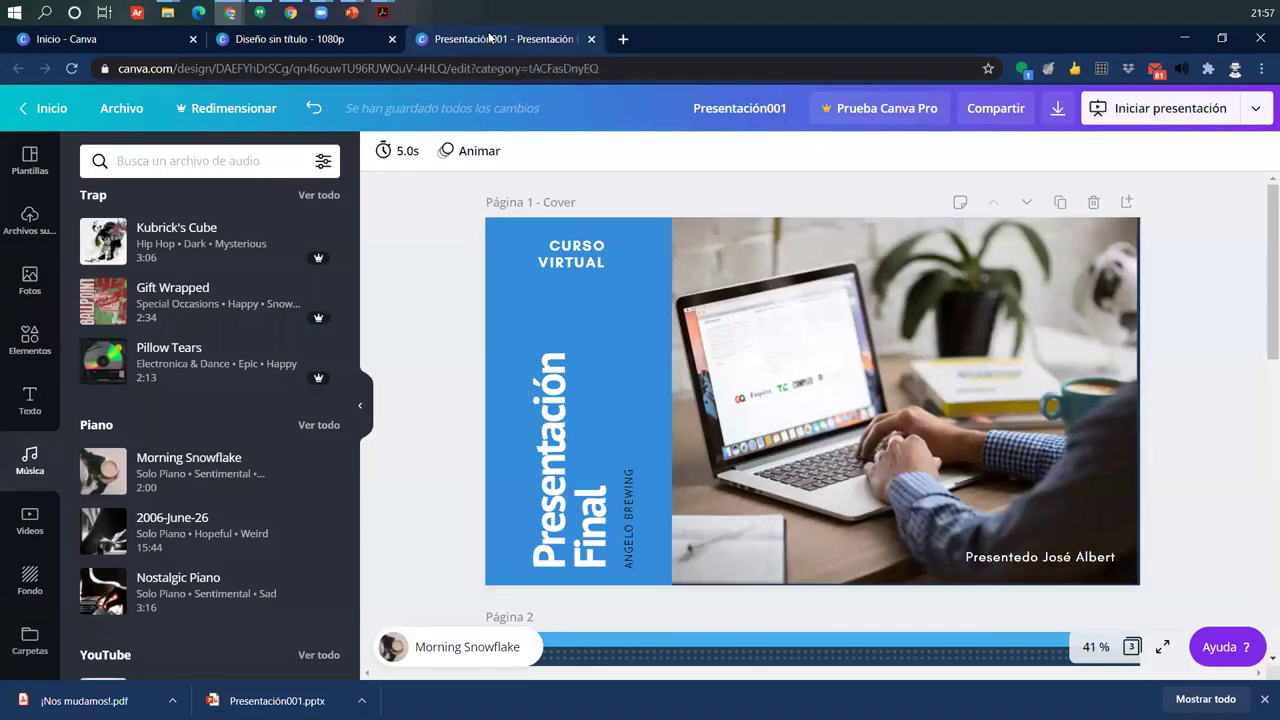
{"action": "left_click", "coordinate": [306, 40]}
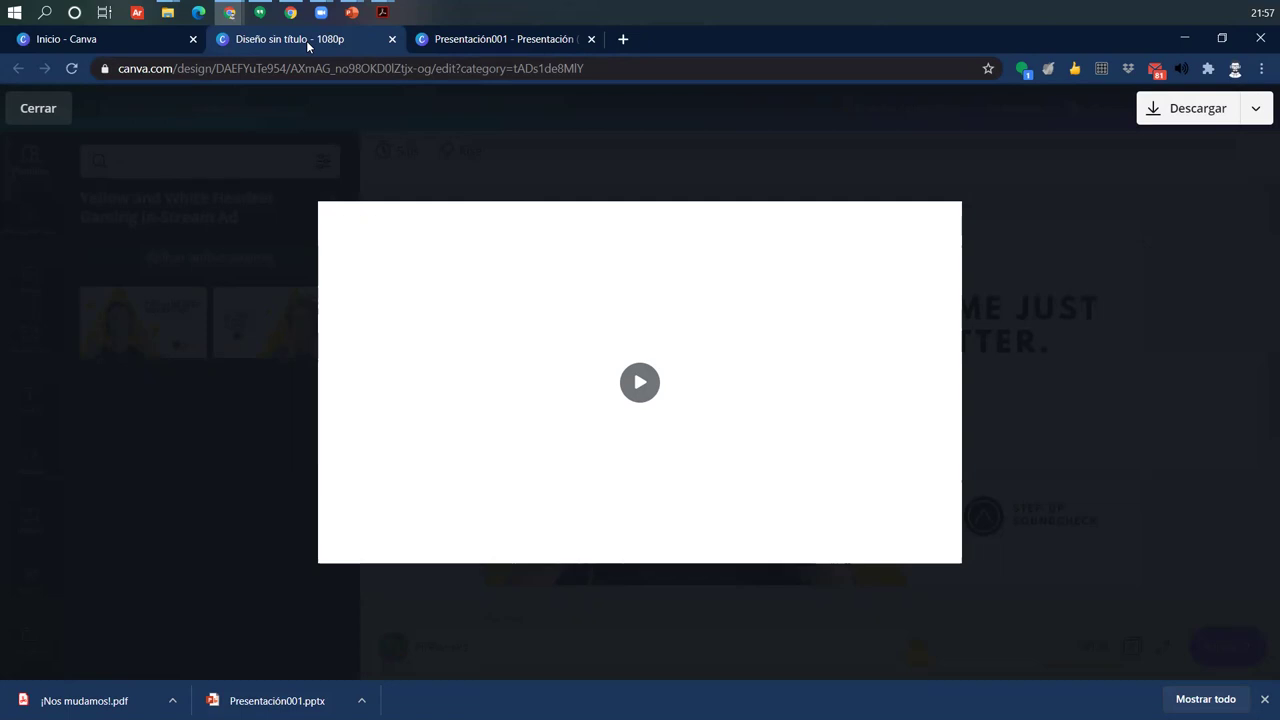
{"action": "mouse_move", "coordinate": [477, 293]}
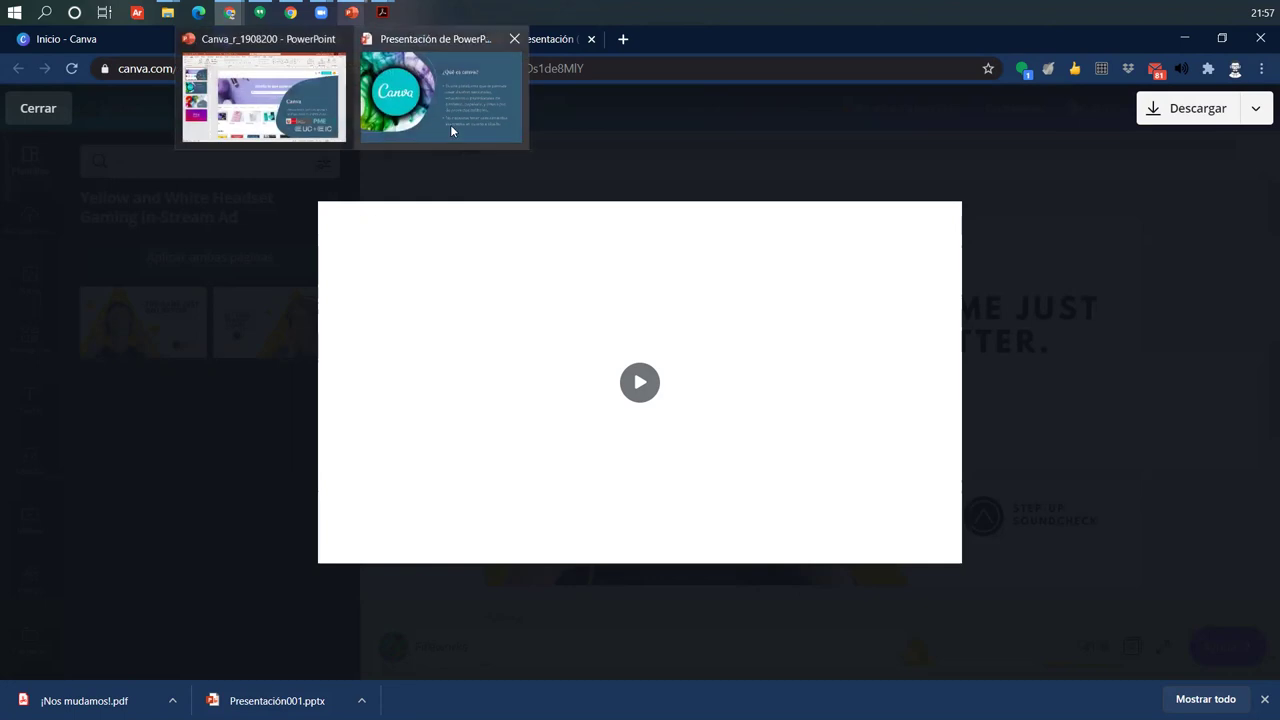
{"action": "mouse_move", "coordinate": [617, 417]}
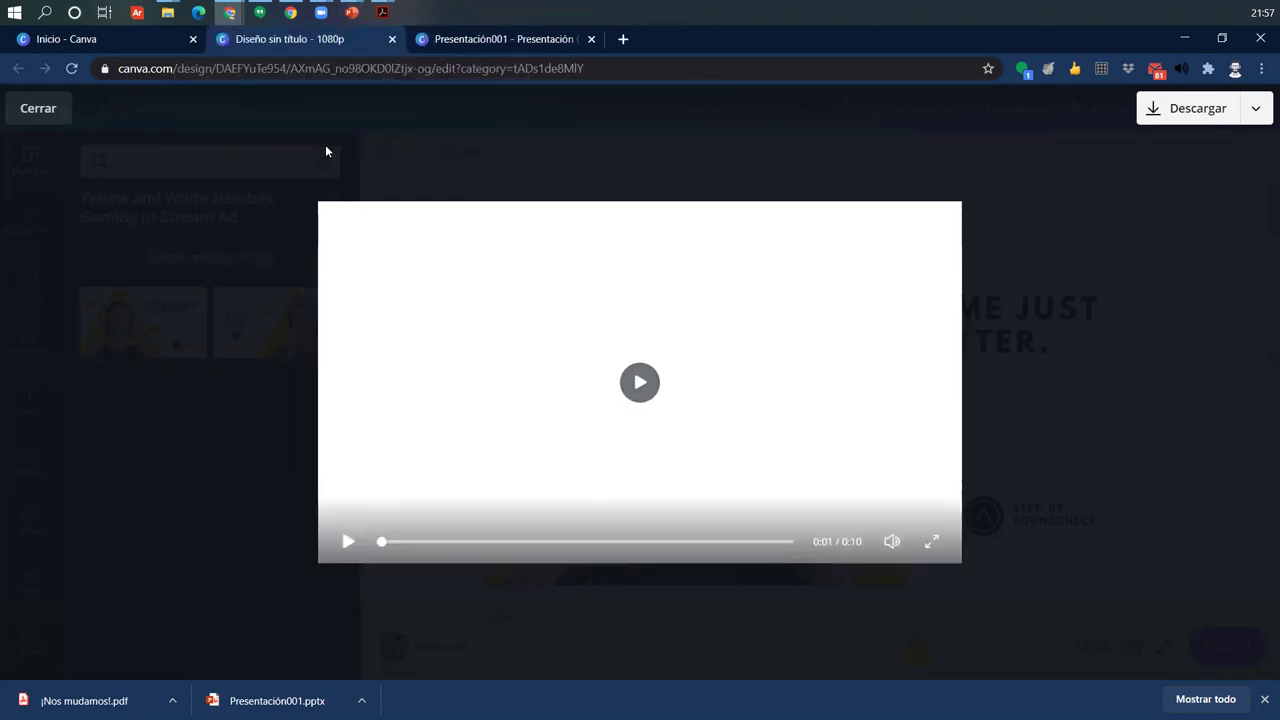
{"action": "left_click", "coordinate": [38, 108]}
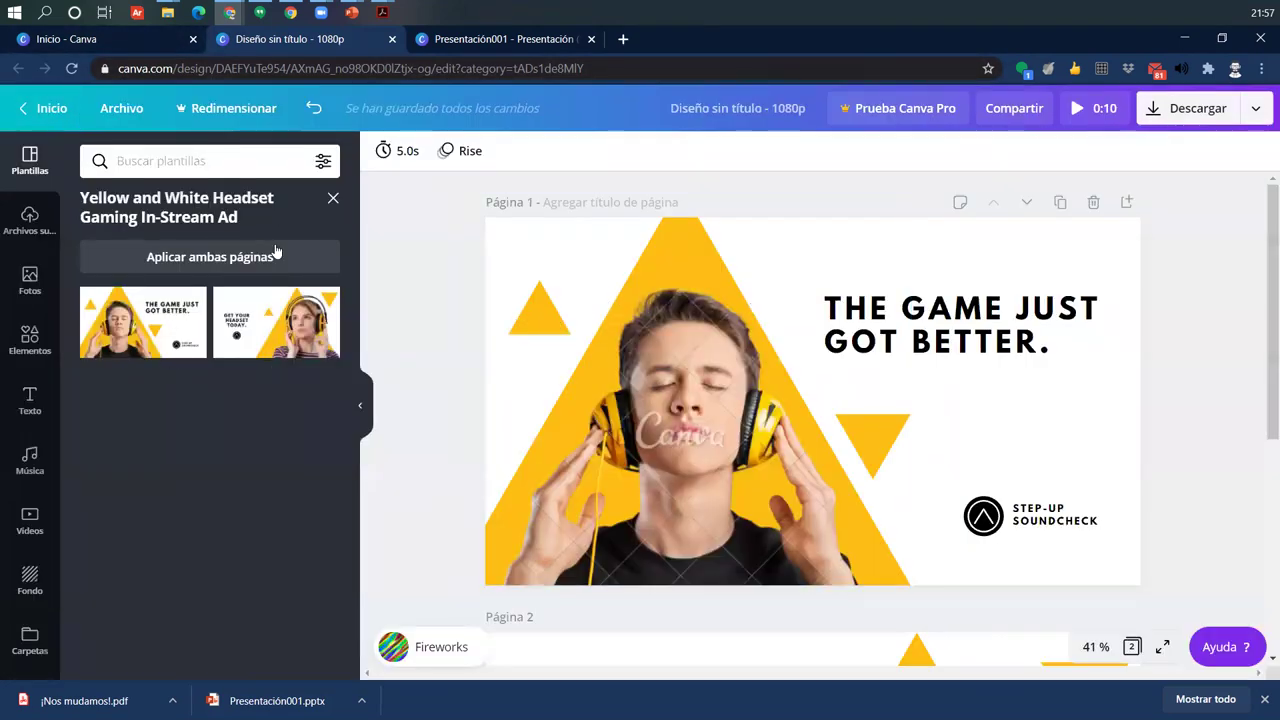
Step: Replace page 1's 'THE GAME JUST GOT BETTER.' heading with 'CONCENTRATE'
{"action": "left_click", "coordinate": [52, 46]}
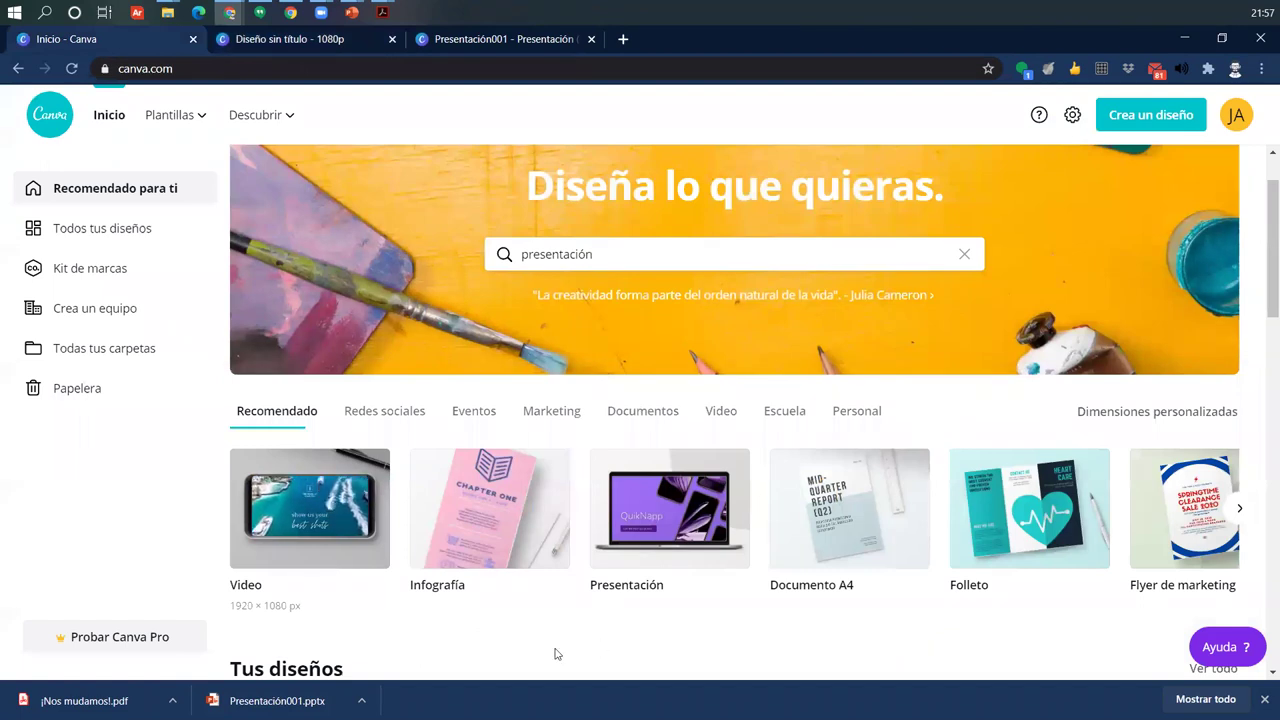
{"action": "left_click", "coordinate": [350, 42]}
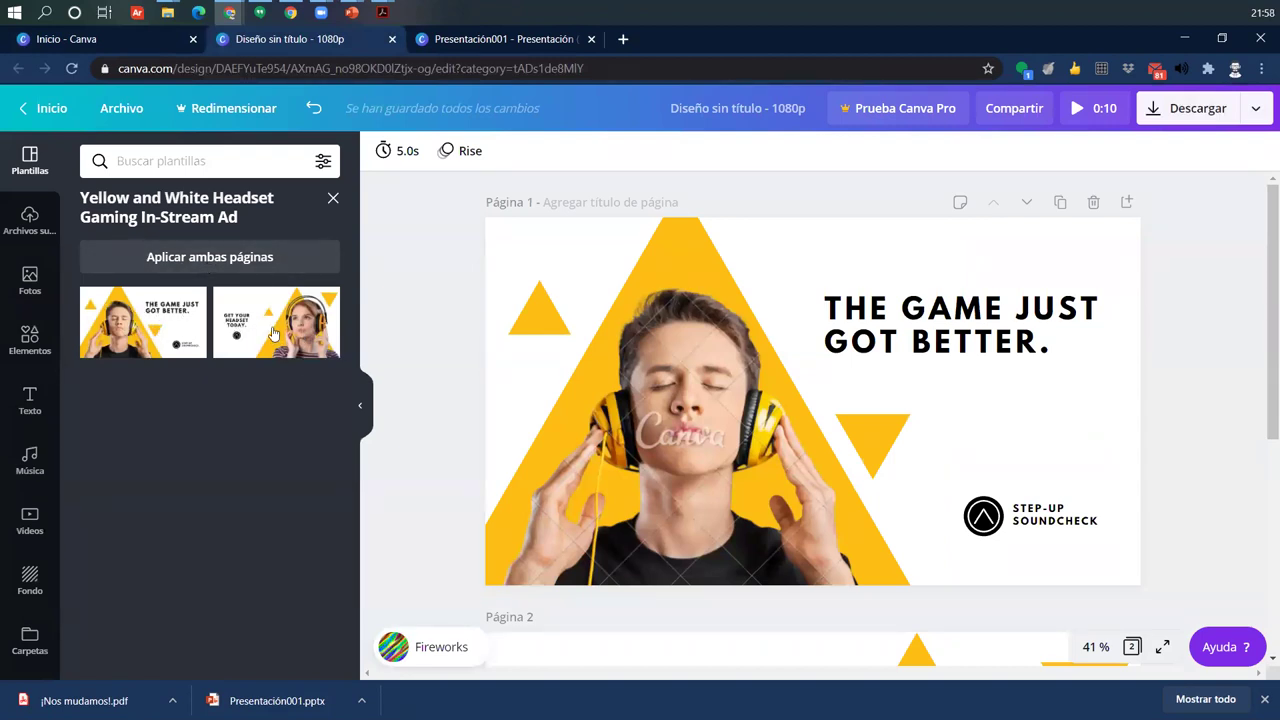
{"action": "left_click", "coordinate": [942, 312]}
{"action": "double_click", "coordinate": [940, 310]}
{"action": "triple_click", "coordinate": [940, 310]}
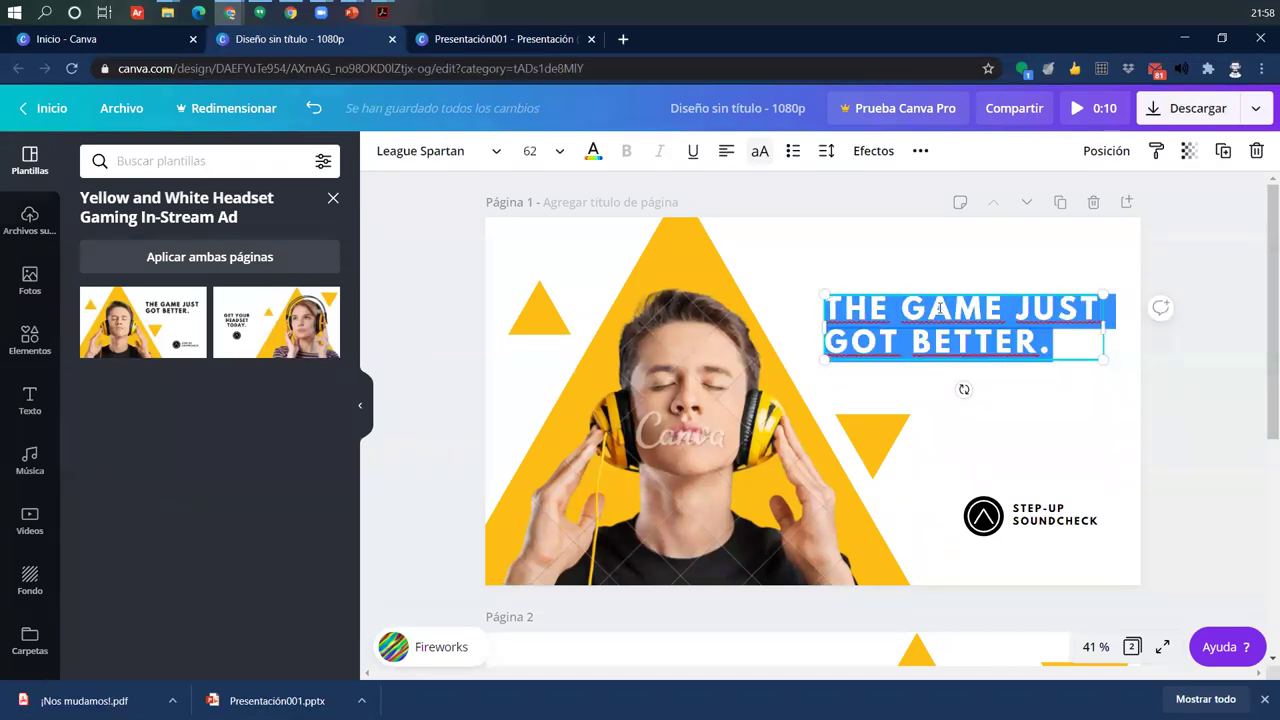
{"action": "type", "text": "CONCENTRATE"}
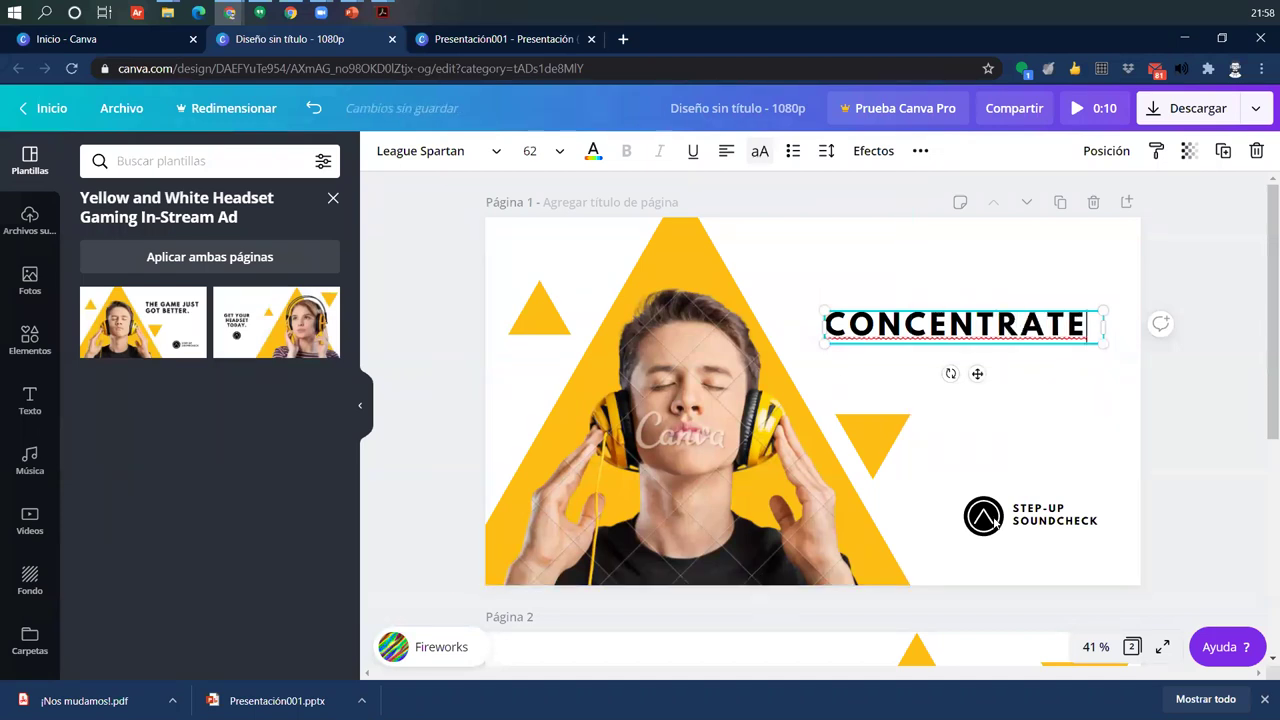
Step: Replace page 2's 'GET YOUR HEADSET TODAY.' slogan with 'EN TUS ESTUDIOS'
{"action": "scroll", "coordinate": [841, 499], "scroll_direction": "down", "scroll_amount": 5}
{"action": "left_click", "coordinate": [841, 499]}
{"action": "left_click", "coordinate": [645, 415]}
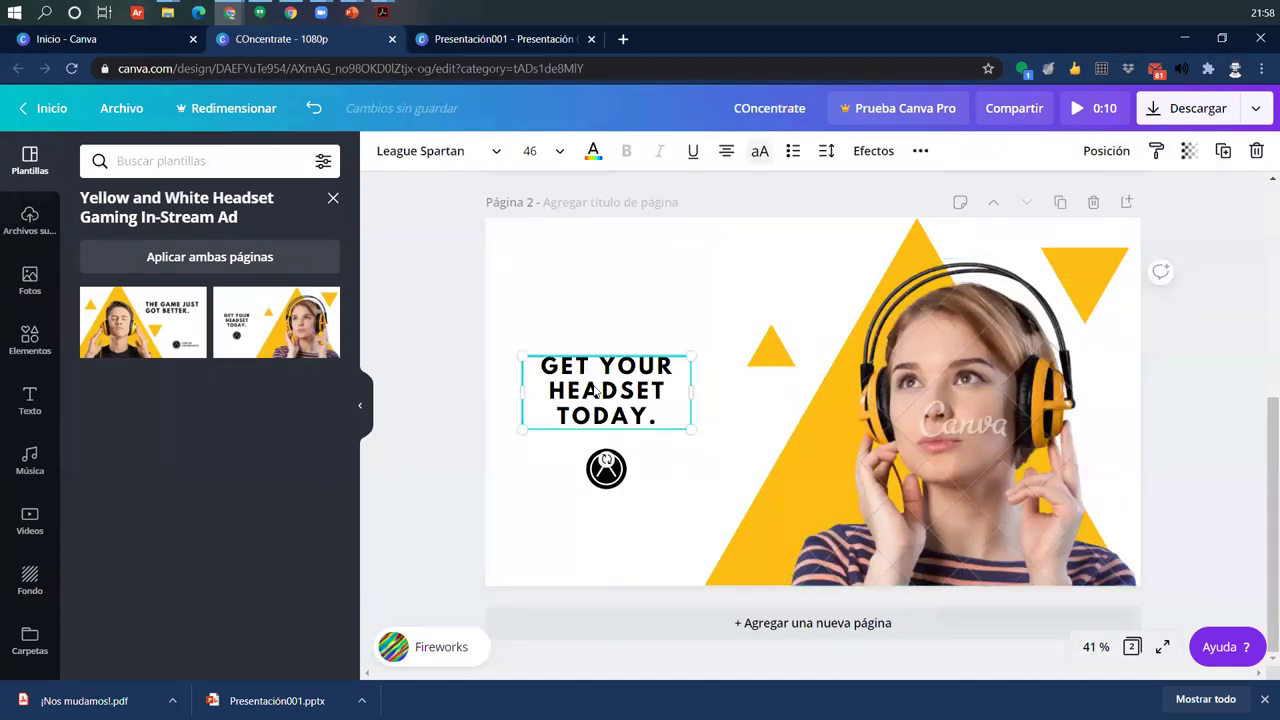
{"action": "triple_click", "coordinate": [594, 385]}
{"action": "type", "text": "EN "}
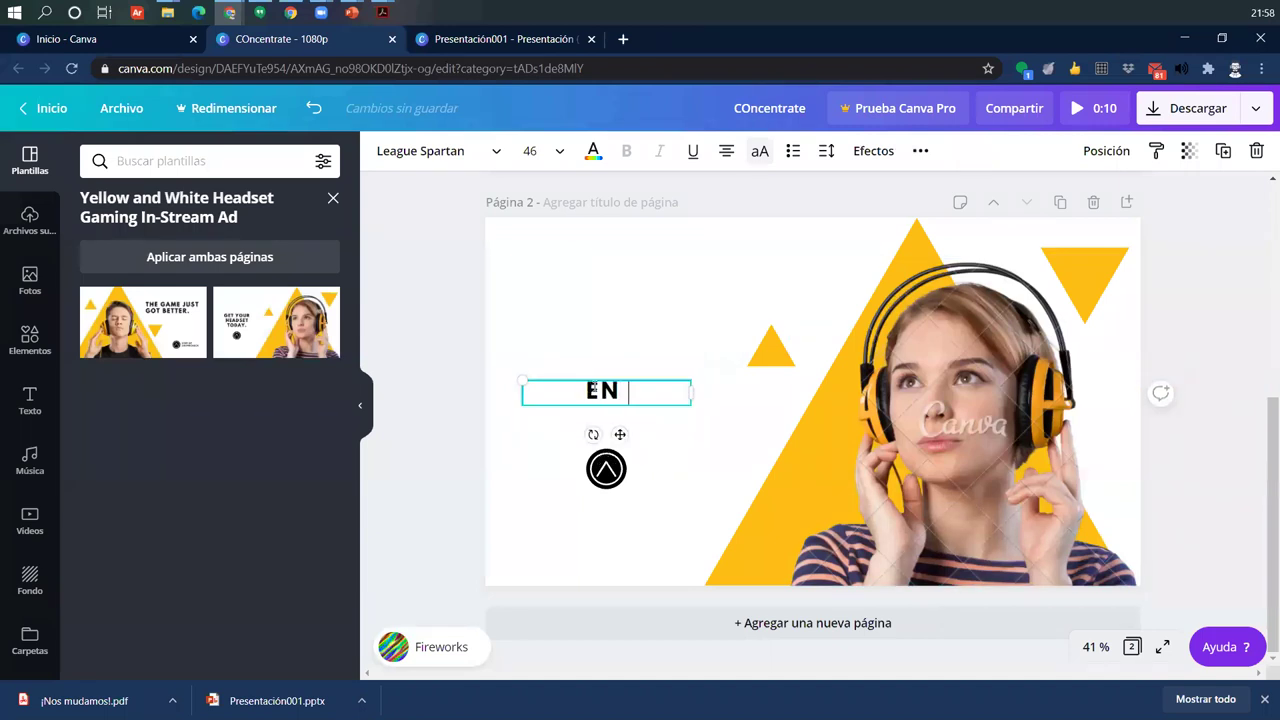
{"action": "type", "text": "TU"}
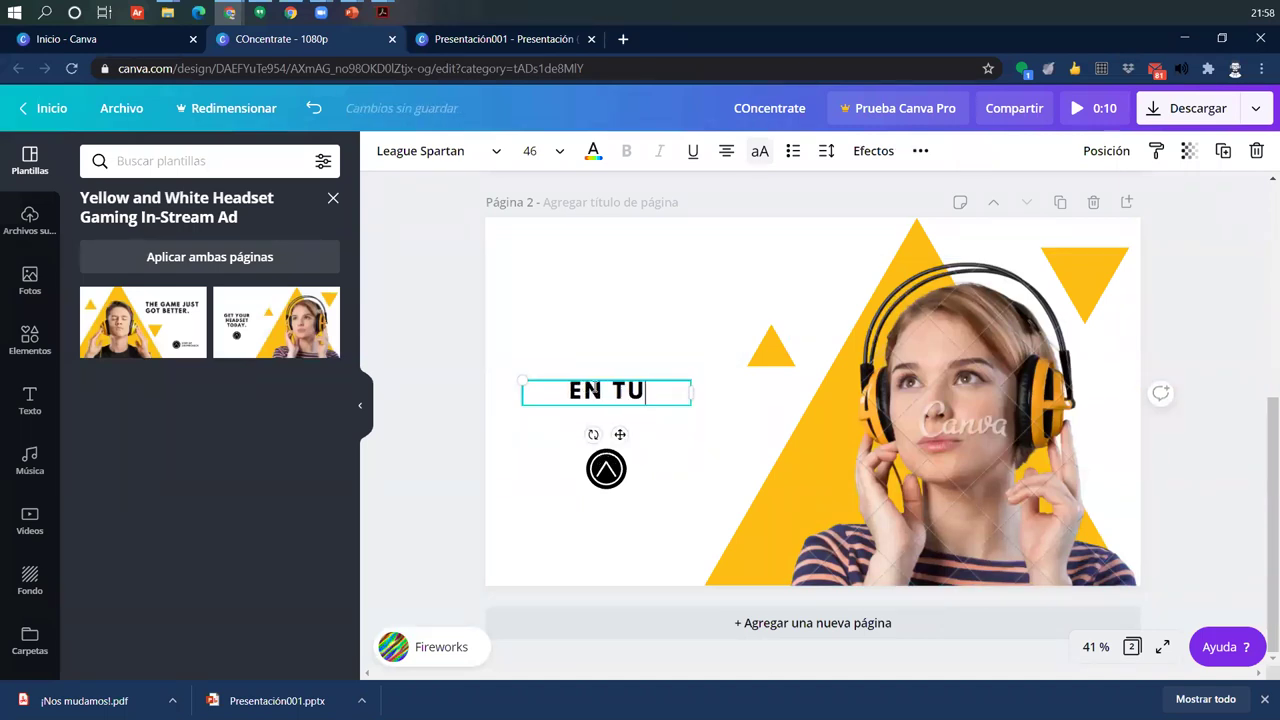
{"action": "type", "text": "S ESTUDIOS"}
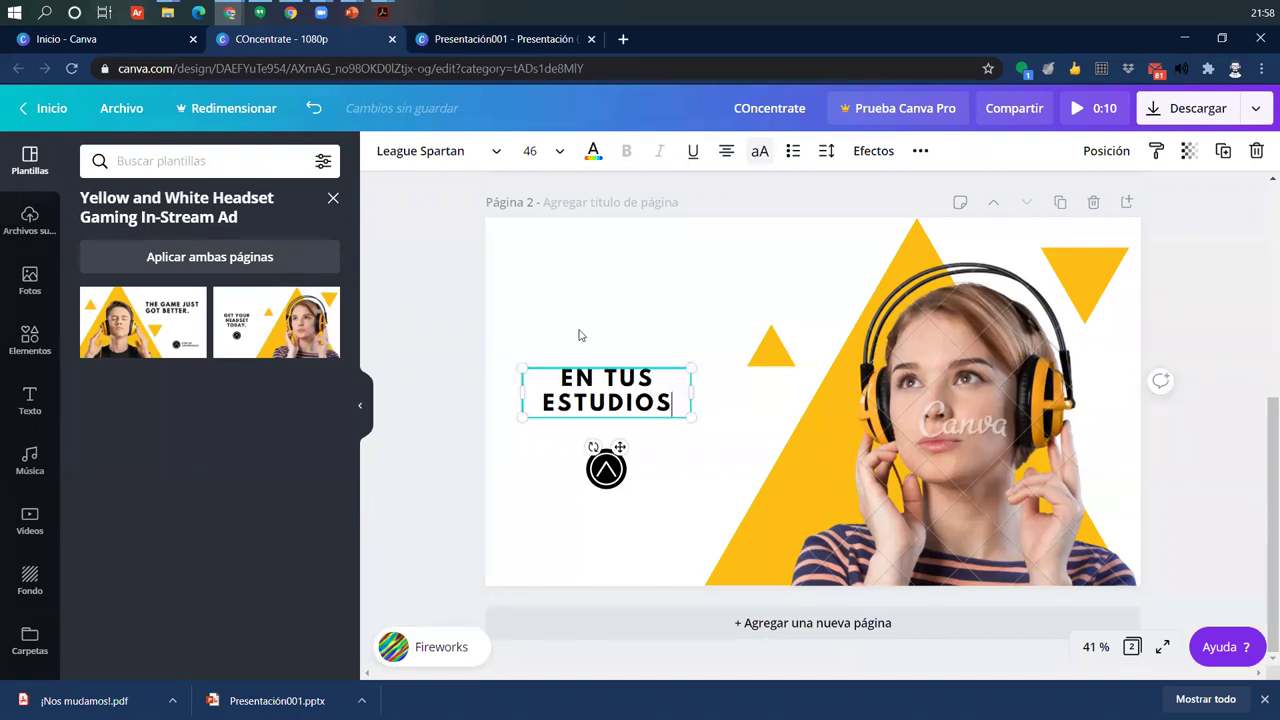
{"action": "left_click", "coordinate": [808, 277]}
Step: Clear the selection and launch the design's 0:10 video preview
{"action": "scroll", "coordinate": [569, 480], "scroll_direction": "up", "scroll_amount": 3}
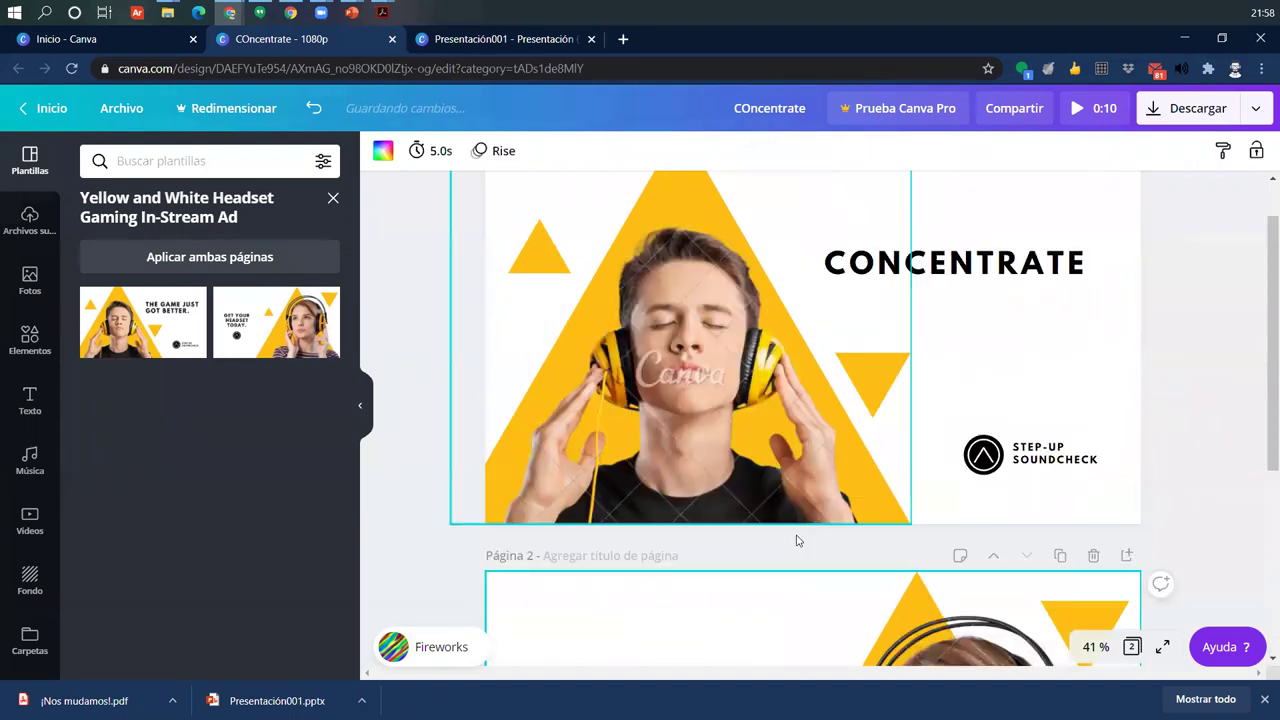
{"action": "scroll", "coordinate": [797, 540], "scroll_direction": "up", "scroll_amount": 1}
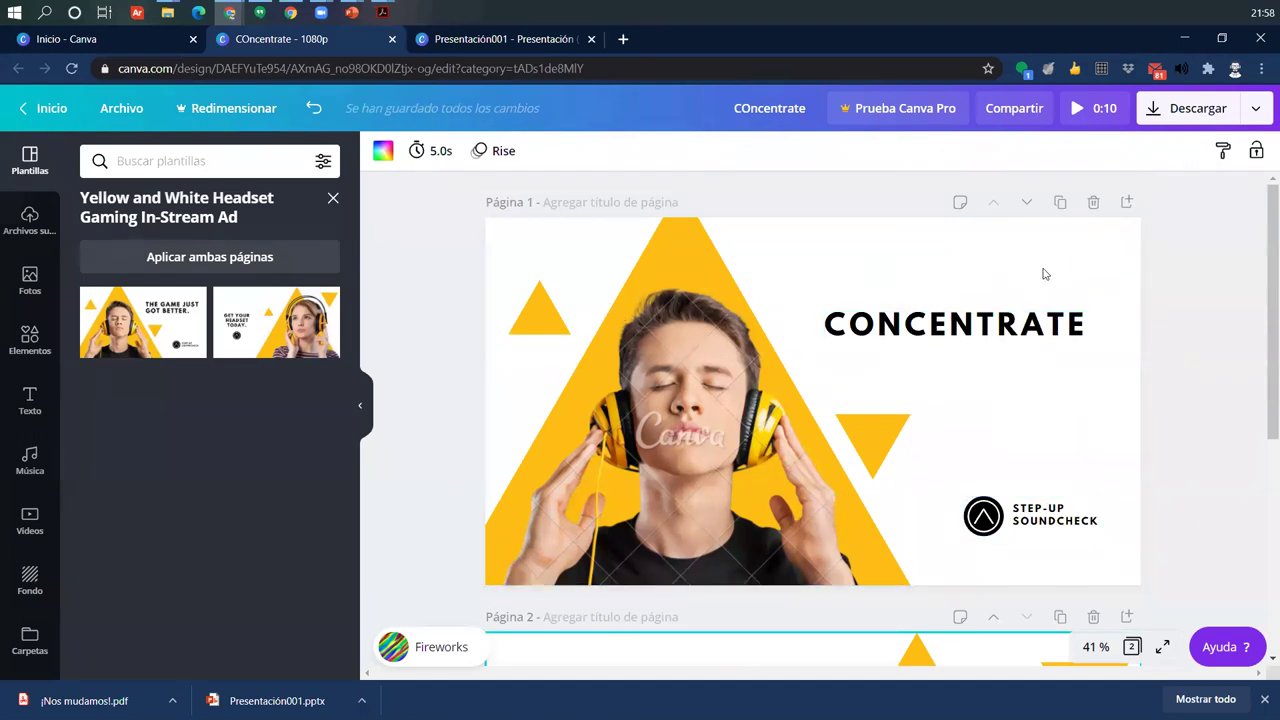
{"action": "left_click", "coordinate": [406, 228]}
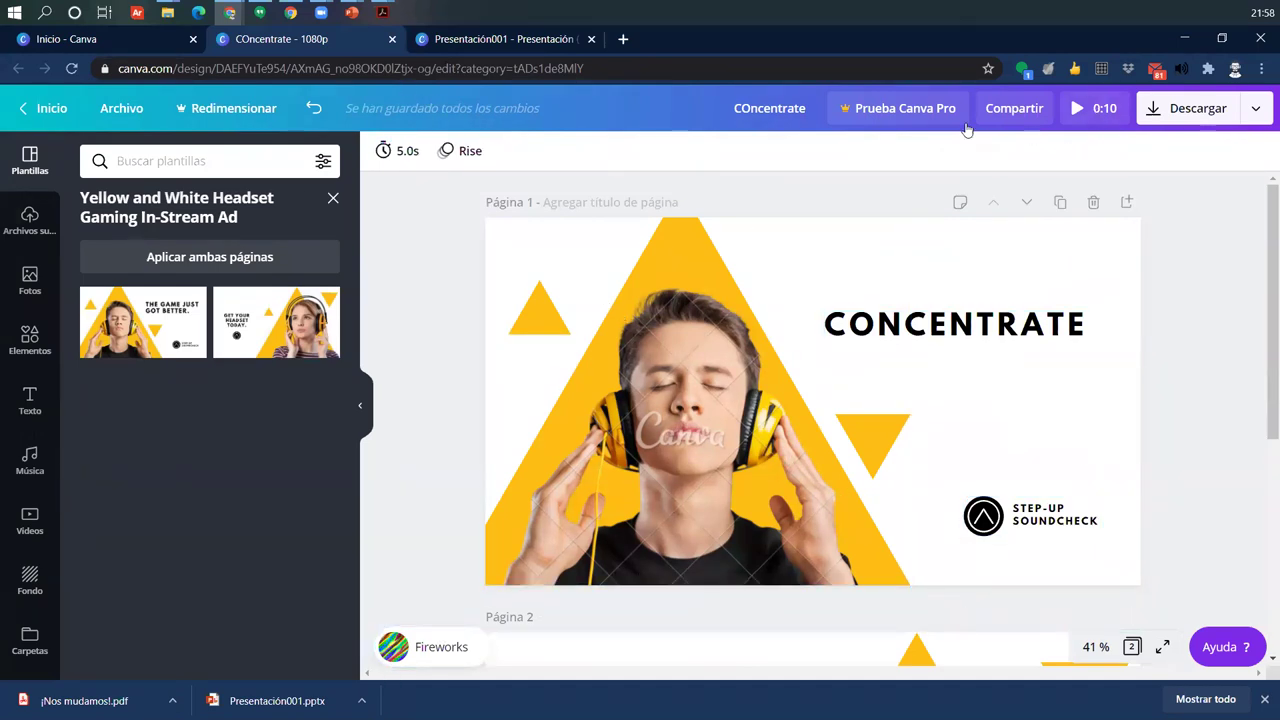
{"action": "left_click", "coordinate": [118, 40]}
{"action": "left_click", "coordinate": [257, 40]}
{"action": "scroll", "coordinate": [577, 561], "scroll_direction": "down", "scroll_amount": 5}
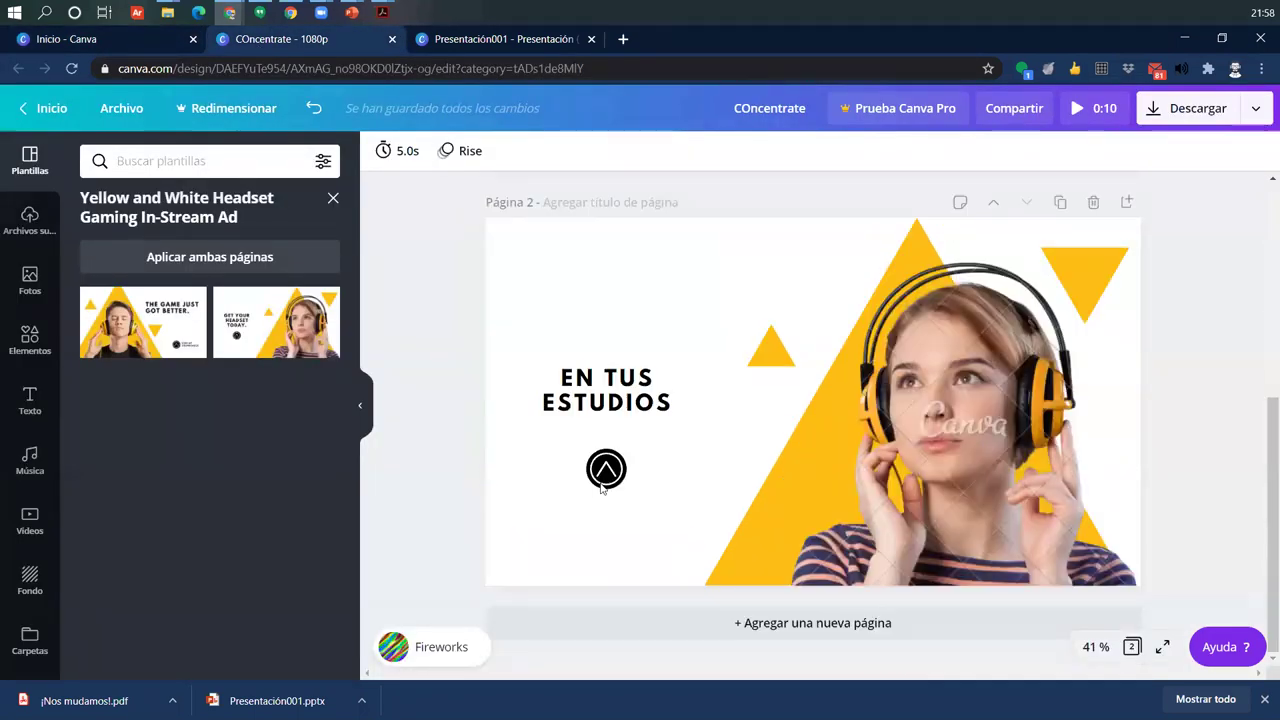
{"action": "scroll", "coordinate": [1070, 93], "scroll_direction": "up", "scroll_amount": 5}
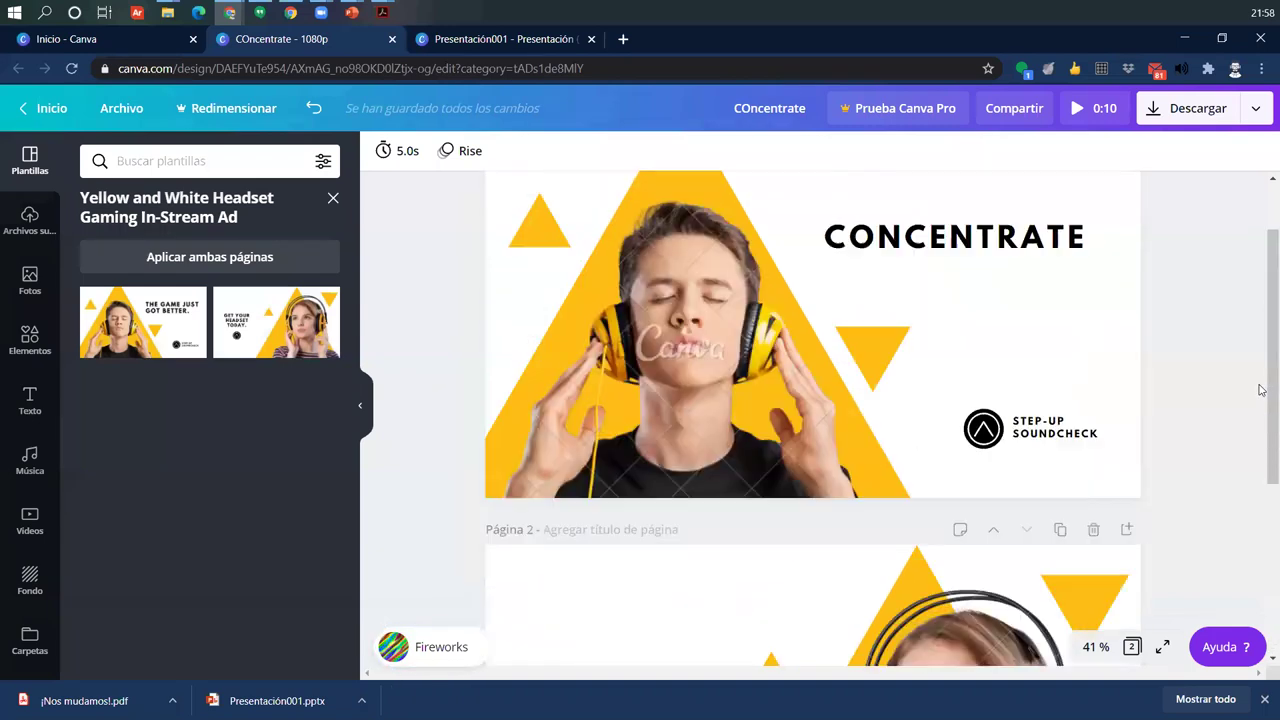
{"action": "left_click", "coordinate": [1078, 109]}
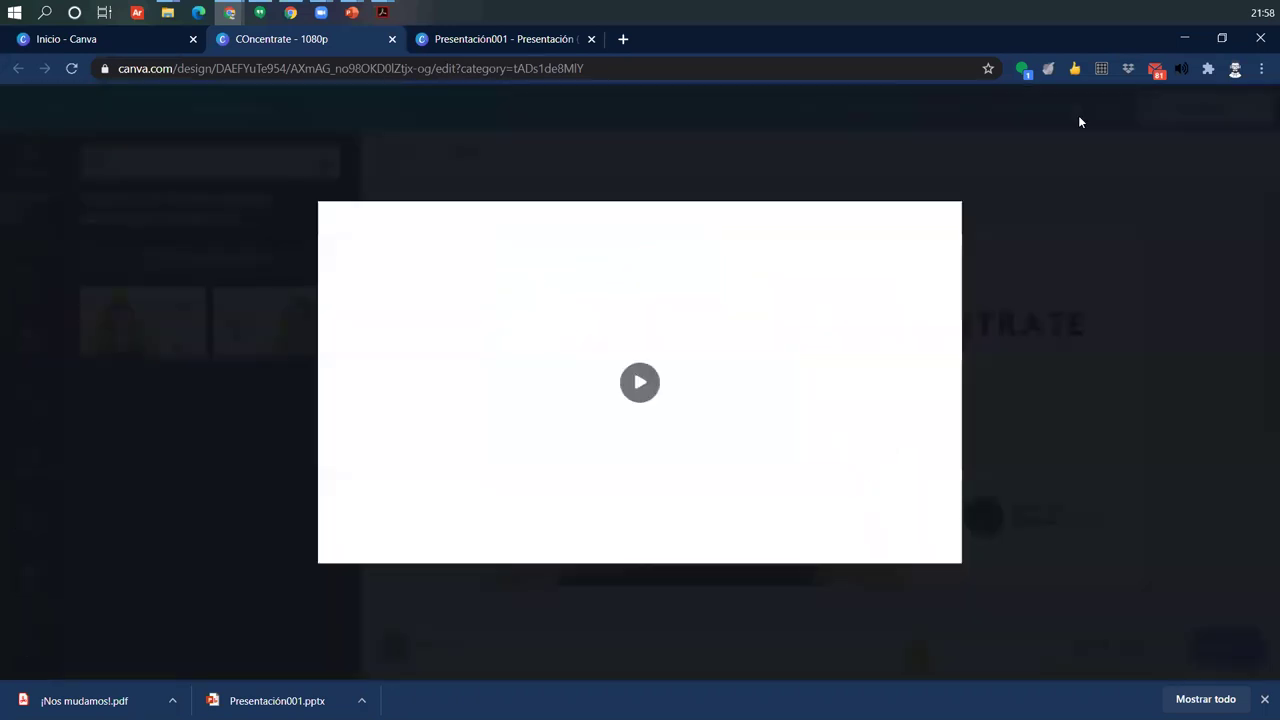
Step: Play the 10-second COncentrate preview through, rewind it, and close it
{"action": "left_click", "coordinate": [638, 382]}
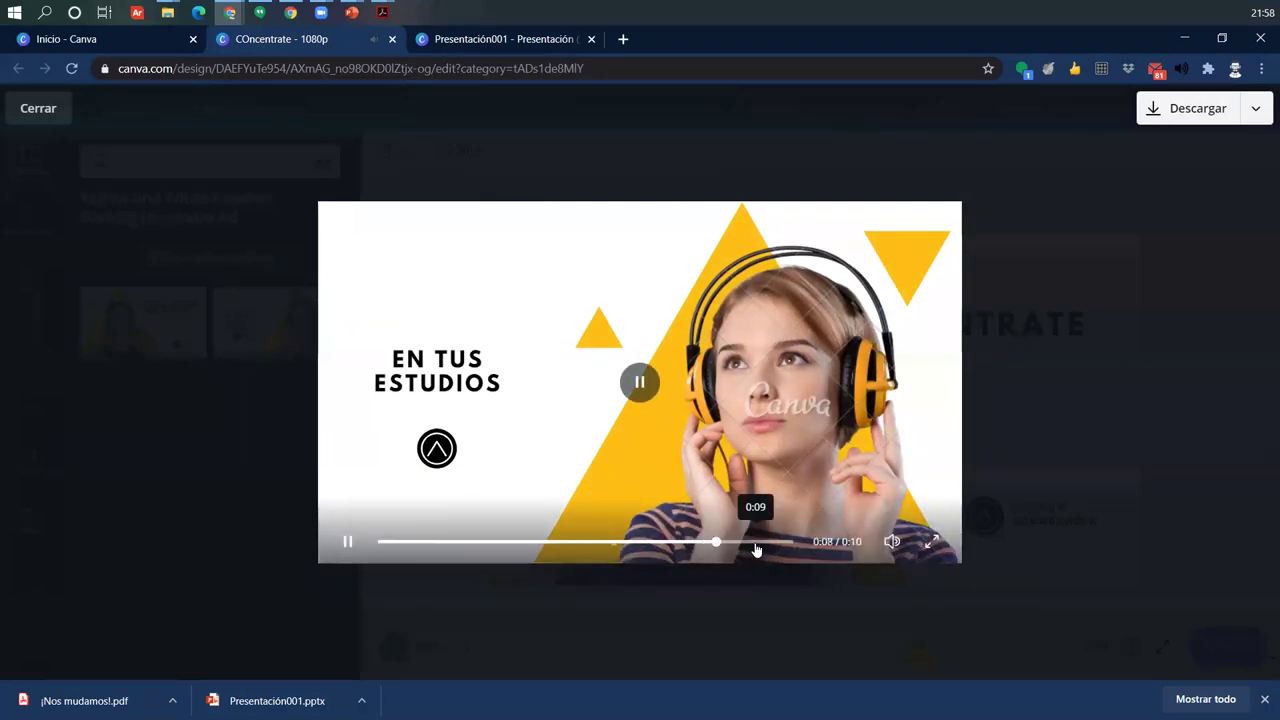
{"action": "left_click", "coordinate": [350, 543]}
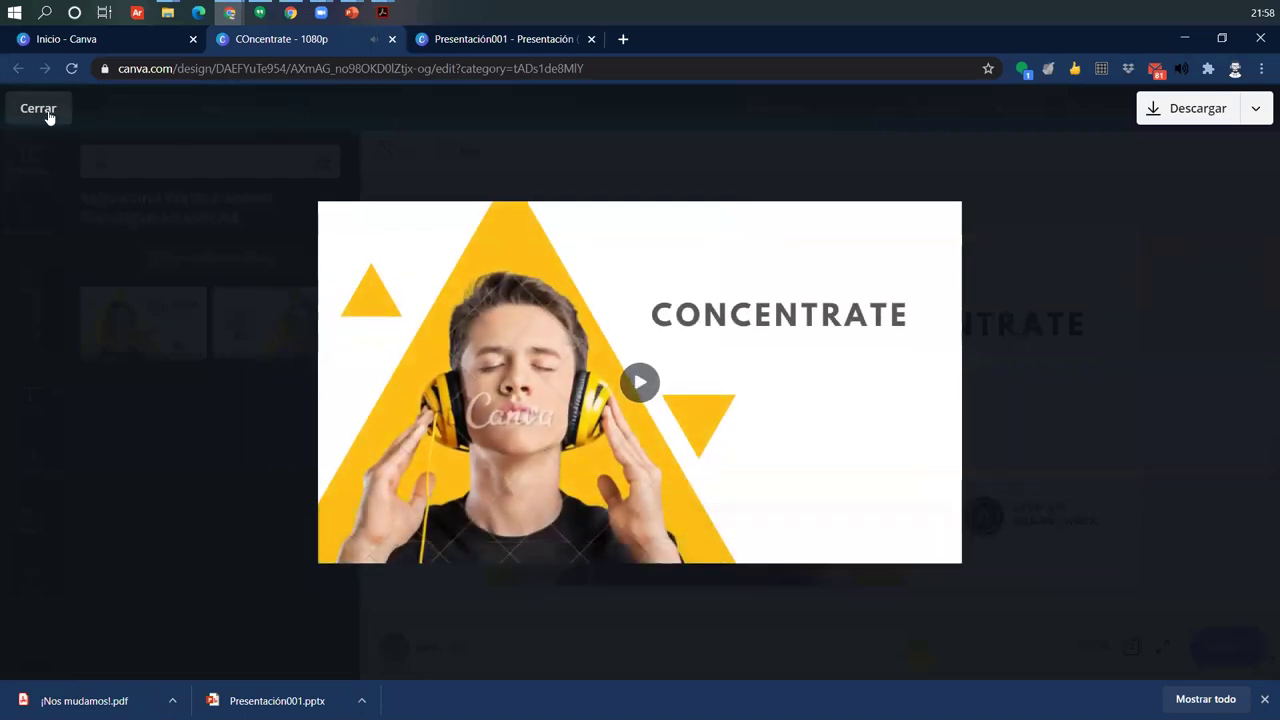
{"action": "left_click", "coordinate": [46, 112]}
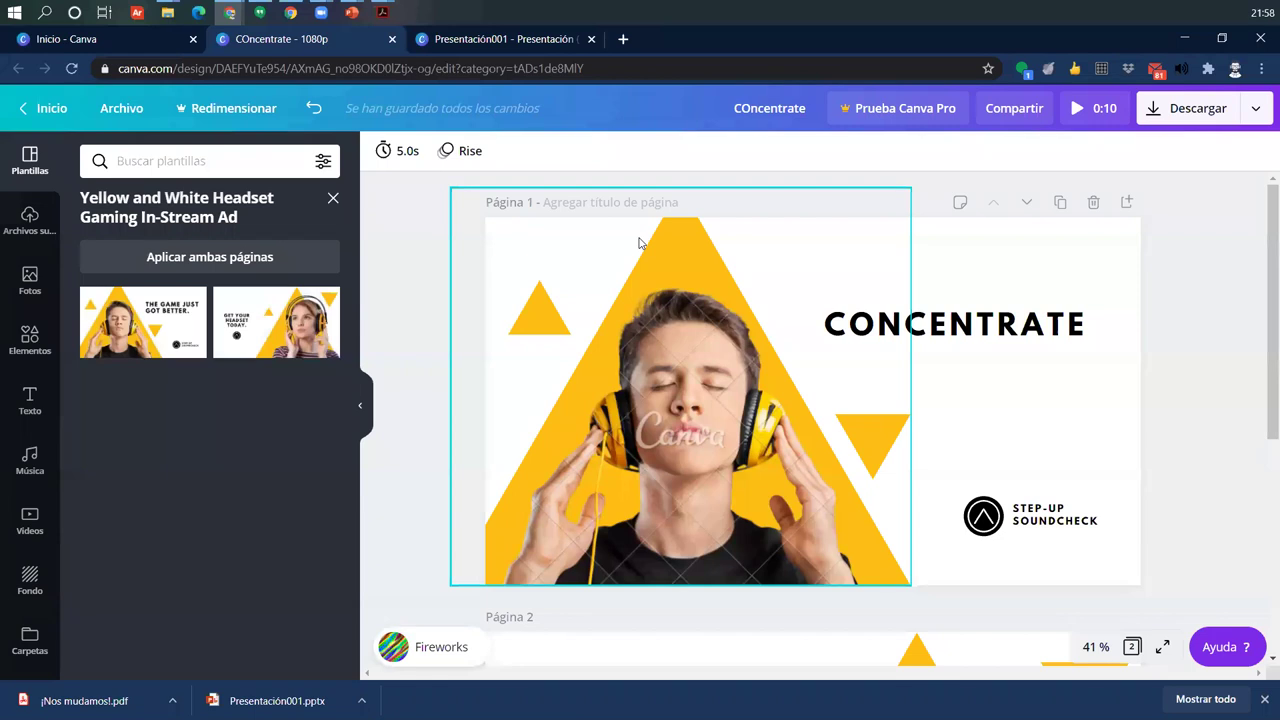
{"action": "left_click", "coordinate": [1256, 112]}
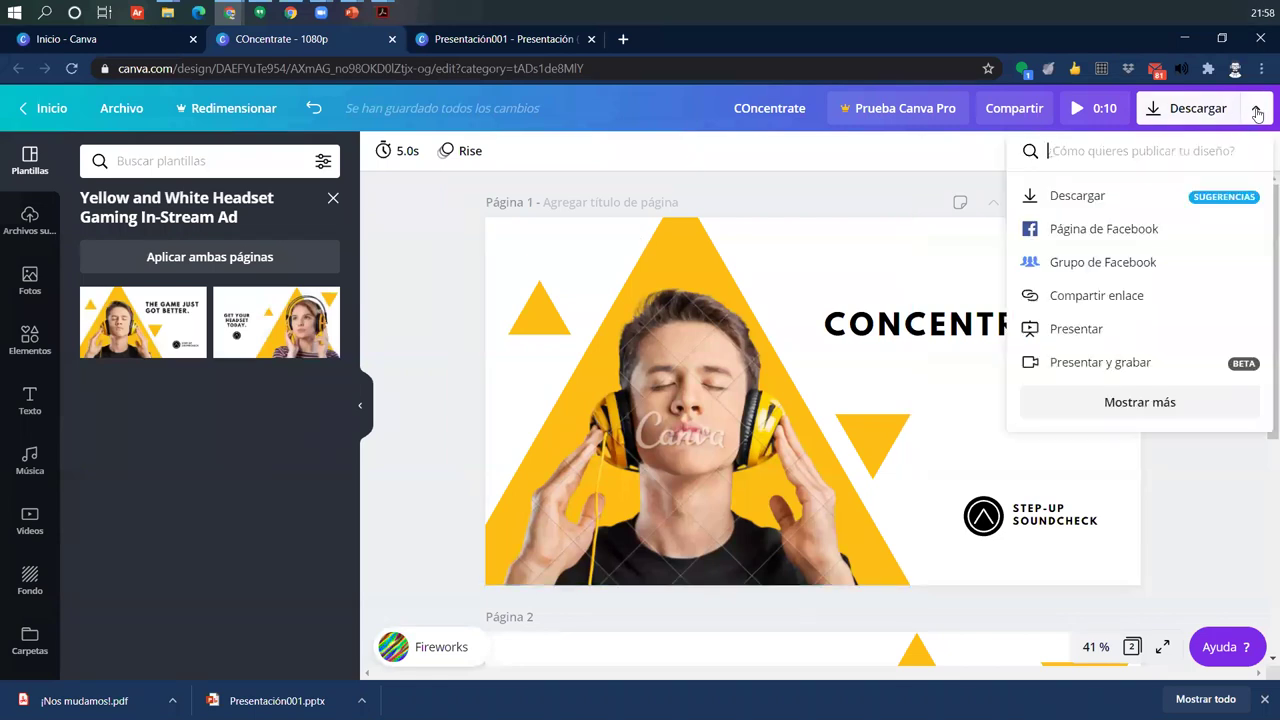
{"action": "left_click", "coordinate": [1090, 195]}
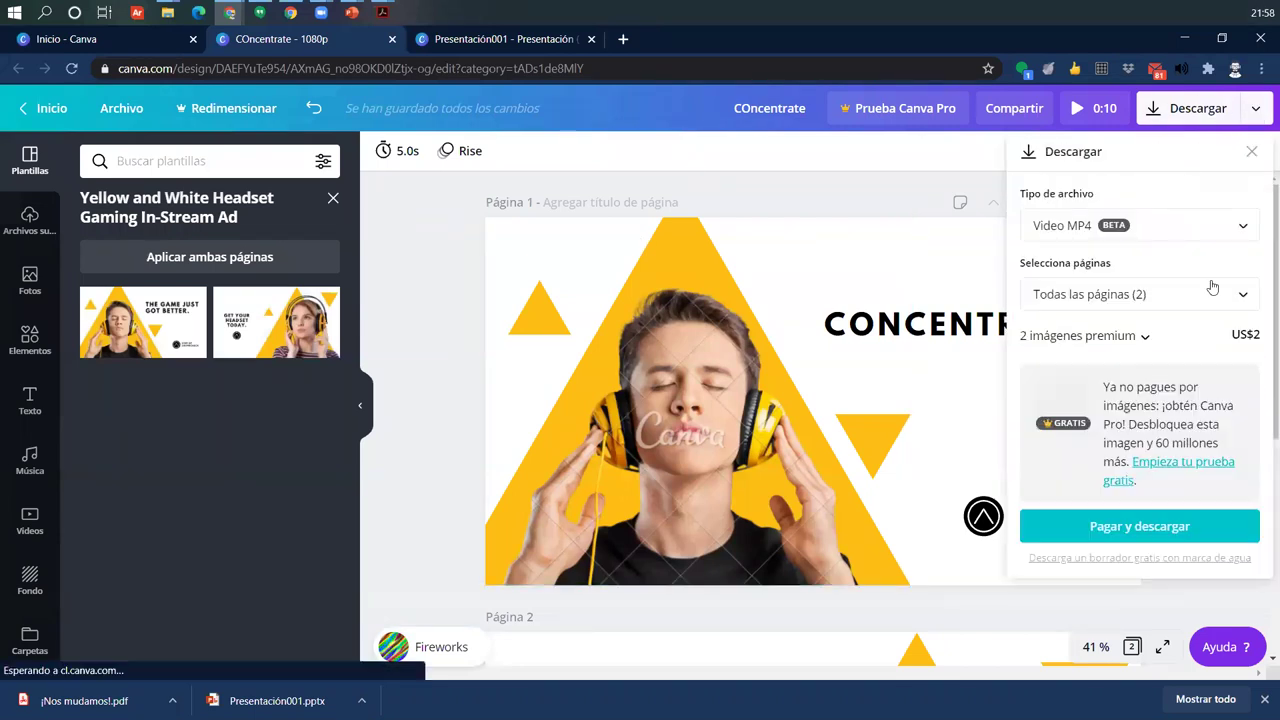
{"action": "left_click", "coordinate": [1218, 230]}
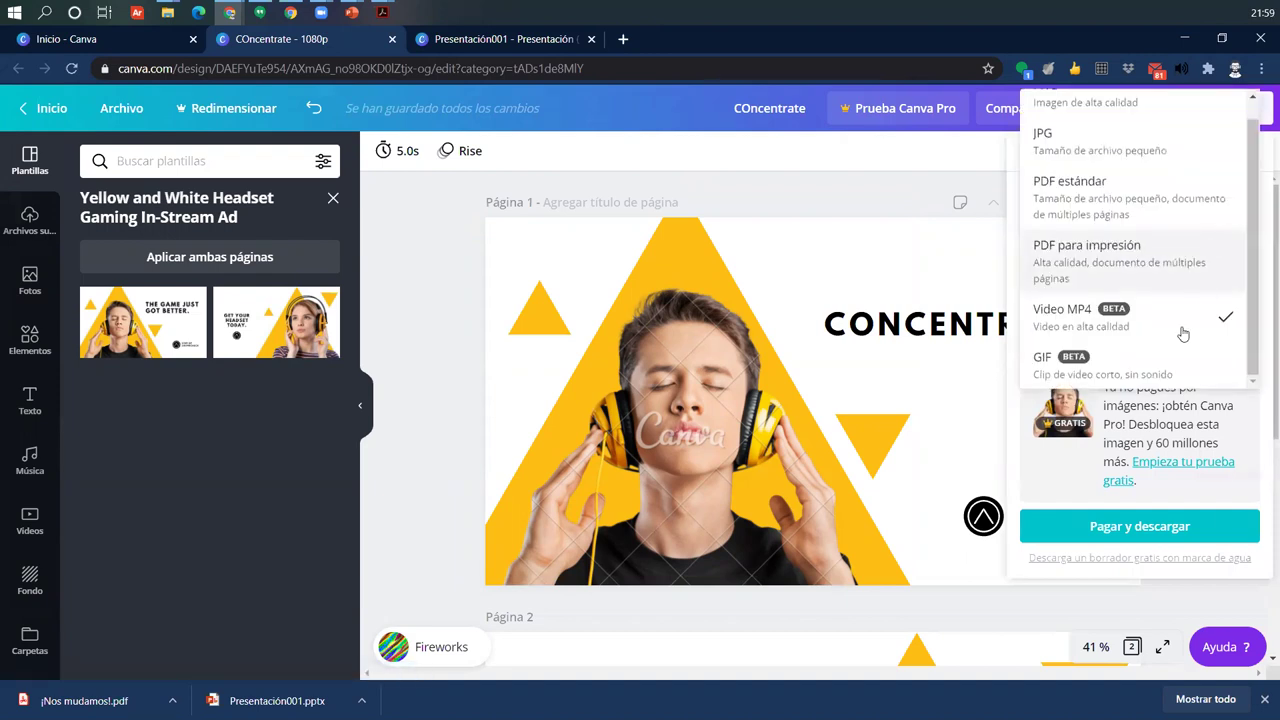
{"action": "left_click", "coordinate": [1218, 316]}
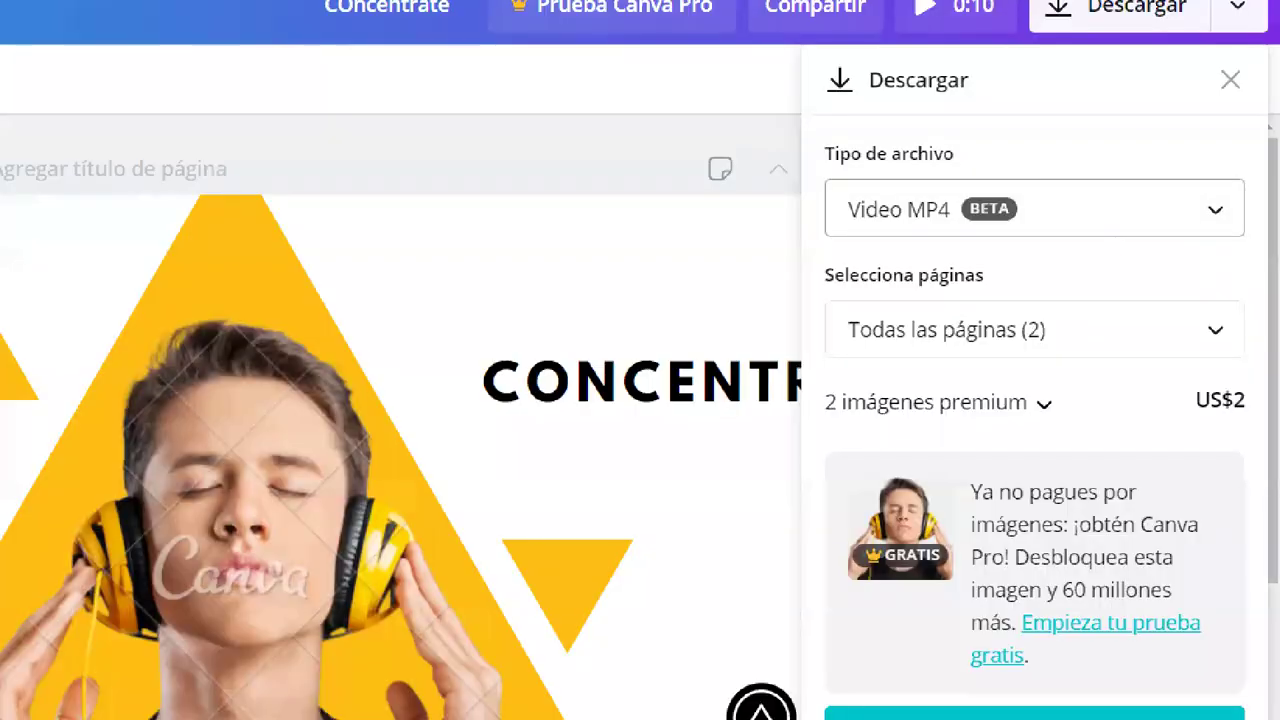
{"action": "left_click_drag", "start_coordinate": [829, 167], "coordinate": [1257, 248]}
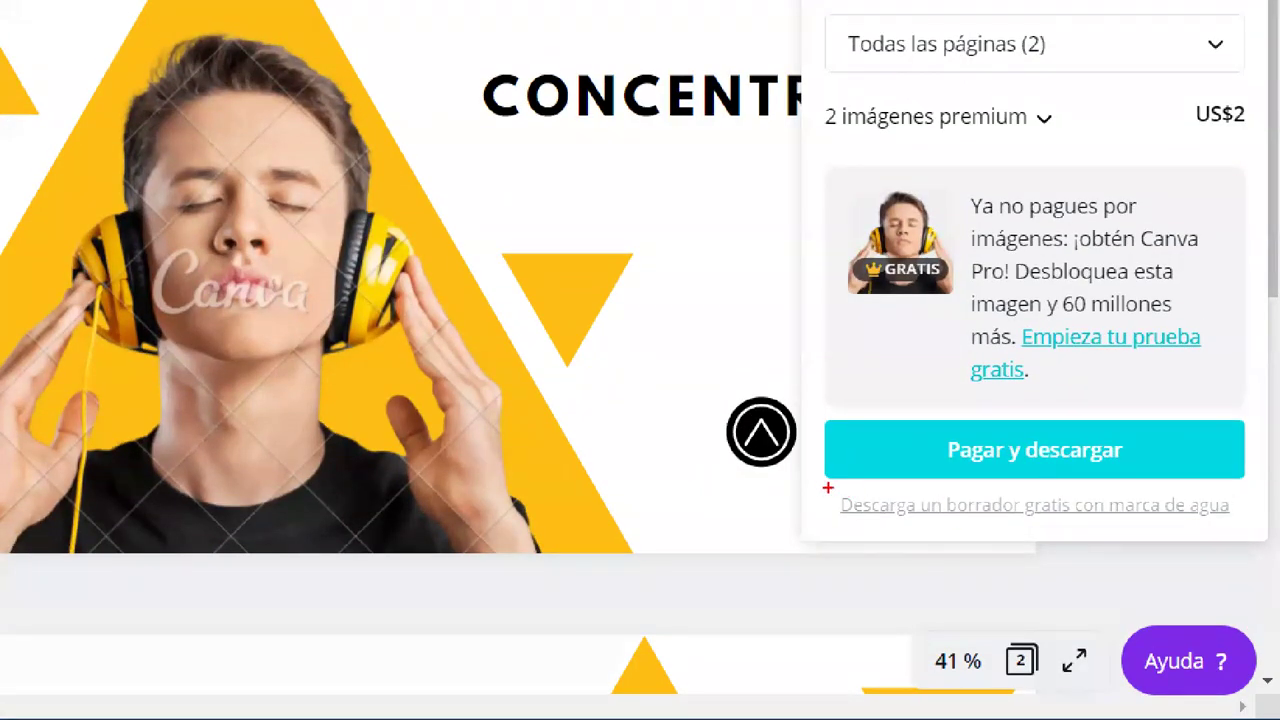
{"action": "mouse_move", "coordinate": [828, 488]}
{"action": "left_mouse_down"}
{"action": "mouse_move", "coordinate": [1120, 530]}
{"action": "mouse_move", "coordinate": [1277, 528]}
{"action": "left_mouse_up"}
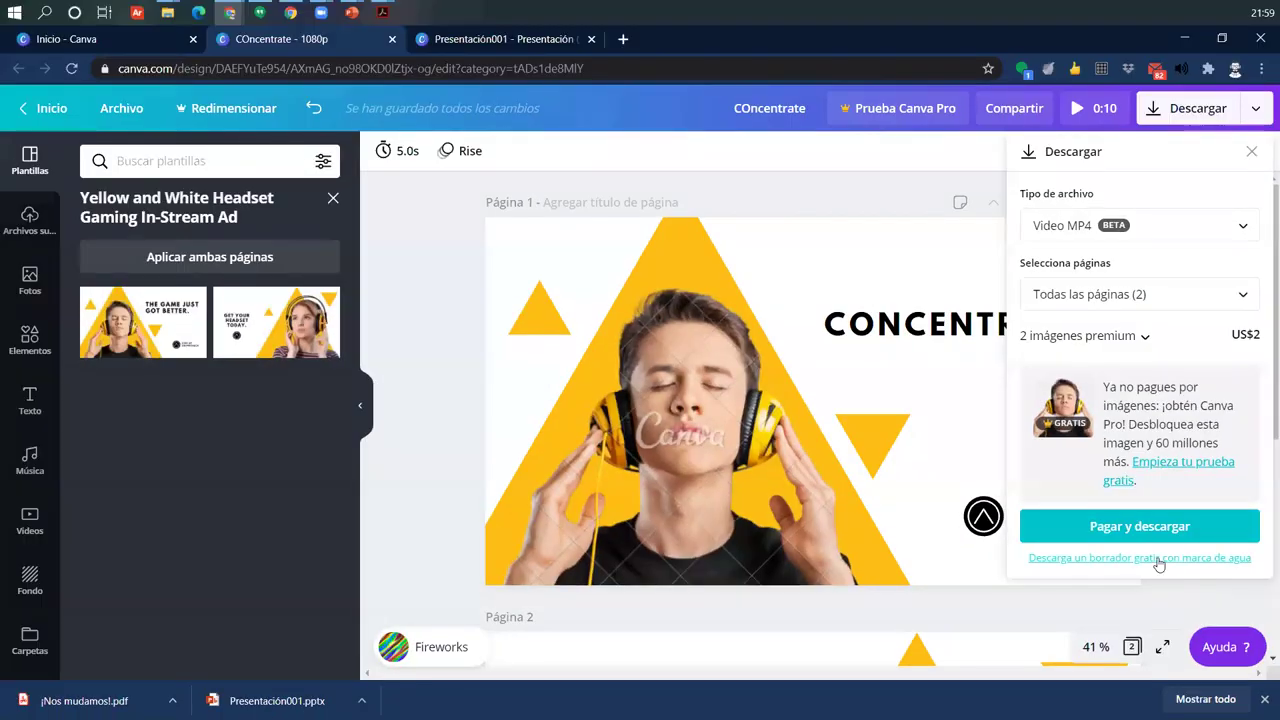
{"action": "left_click", "coordinate": [1066, 508]}
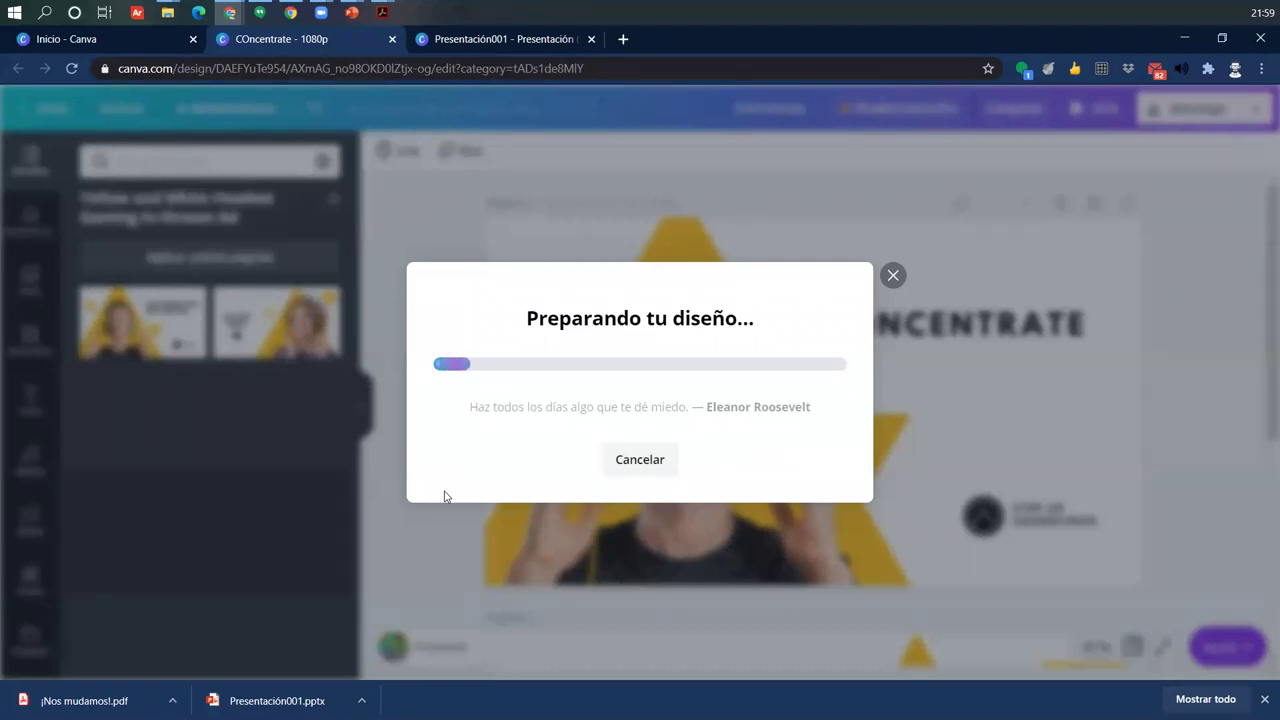
{"action": "left_click", "coordinate": [638, 460]}
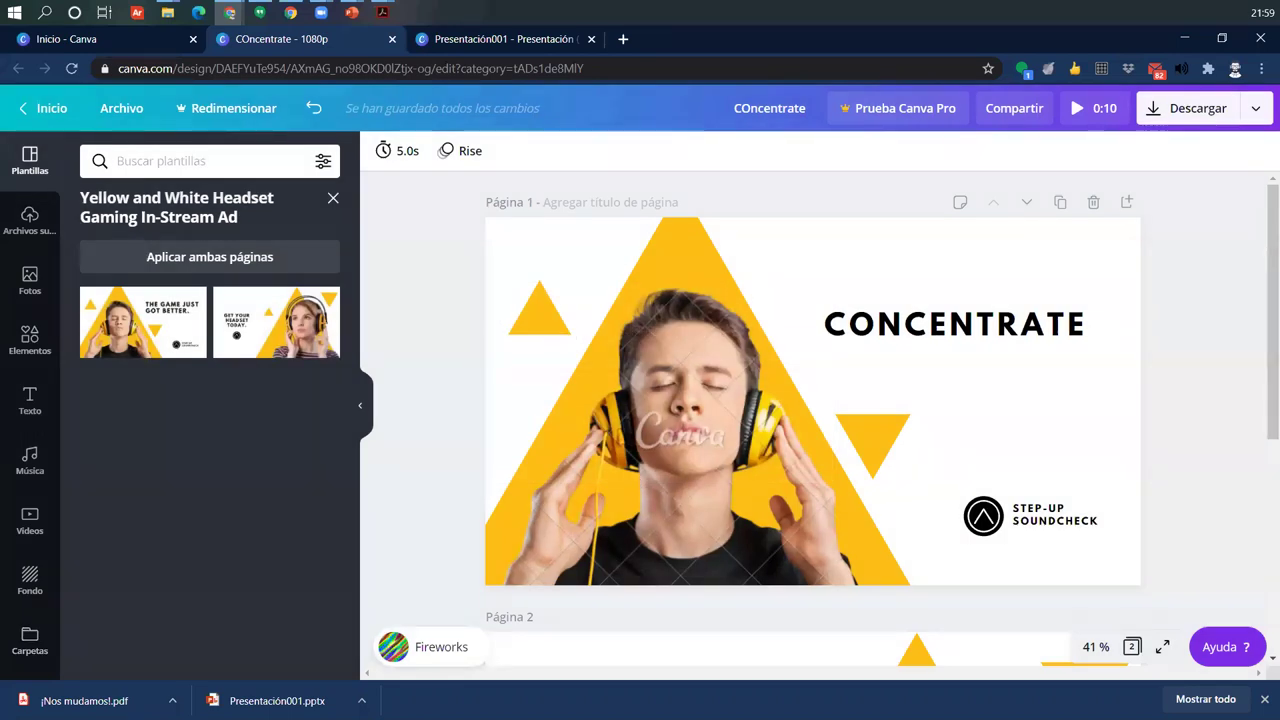
{"action": "key", "text": "super+e"}
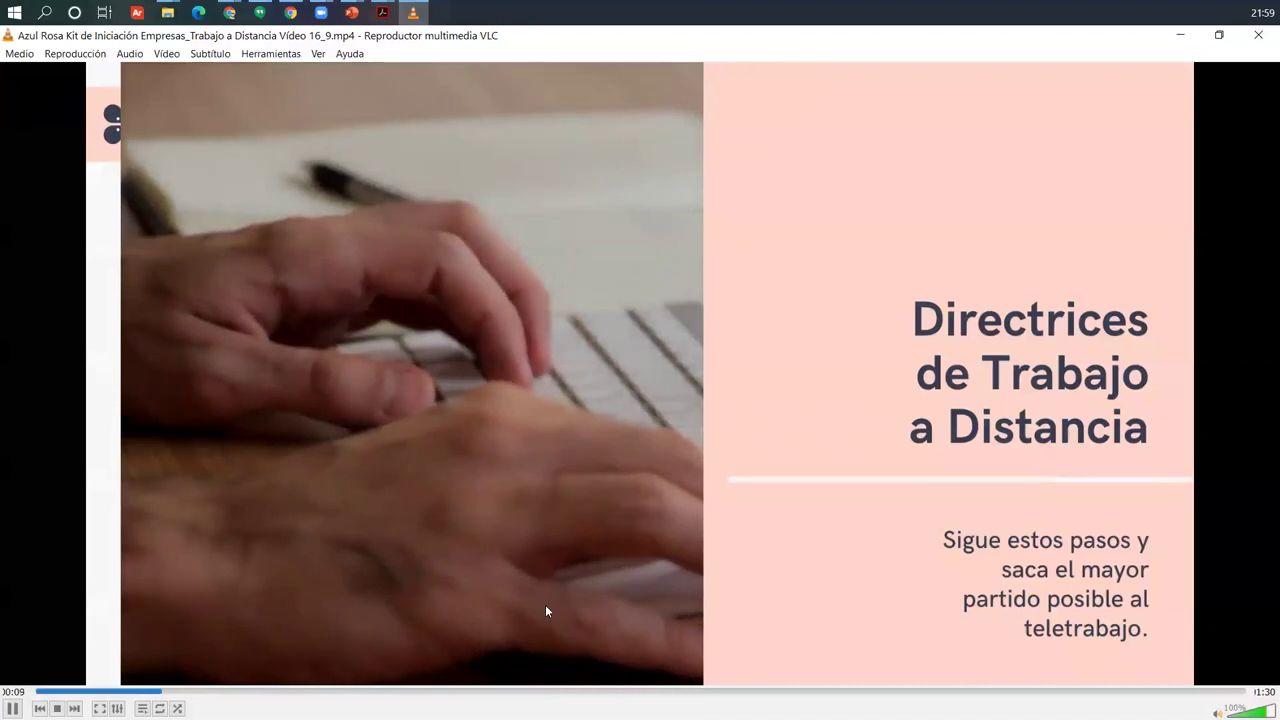
{"action": "left_click", "coordinate": [230, 691]}
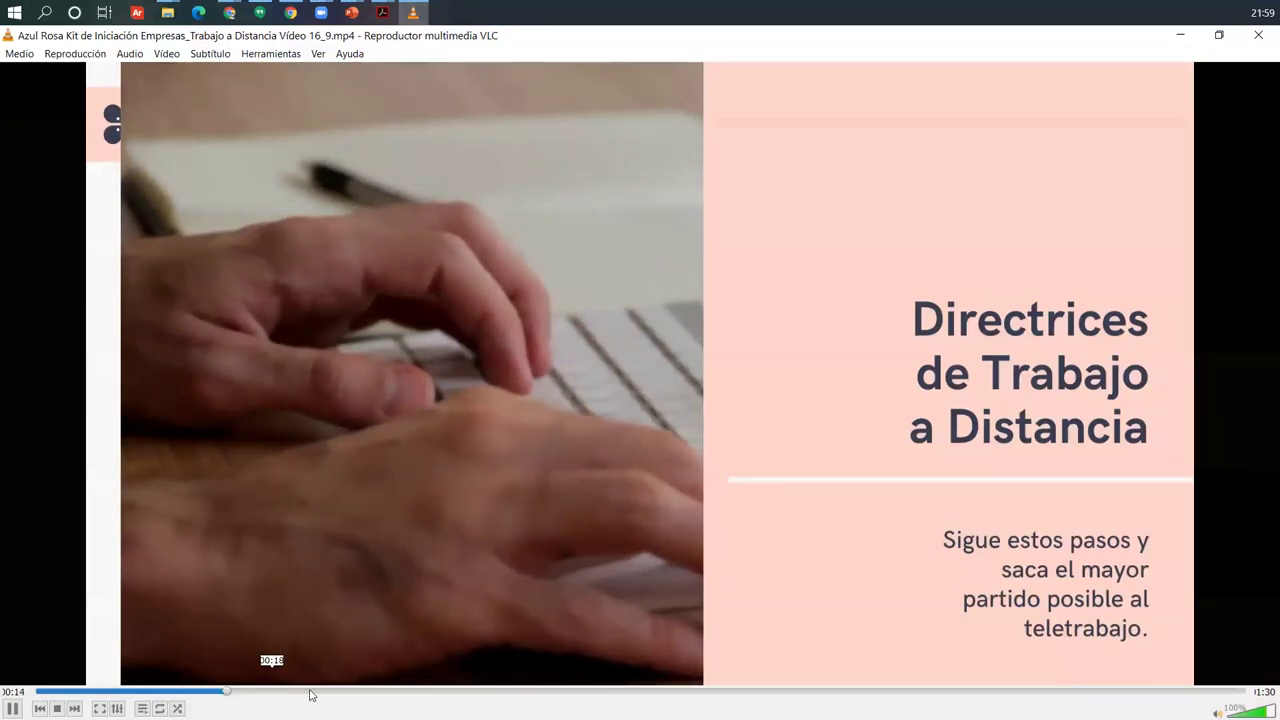
{"action": "left_click", "coordinate": [445, 691]}
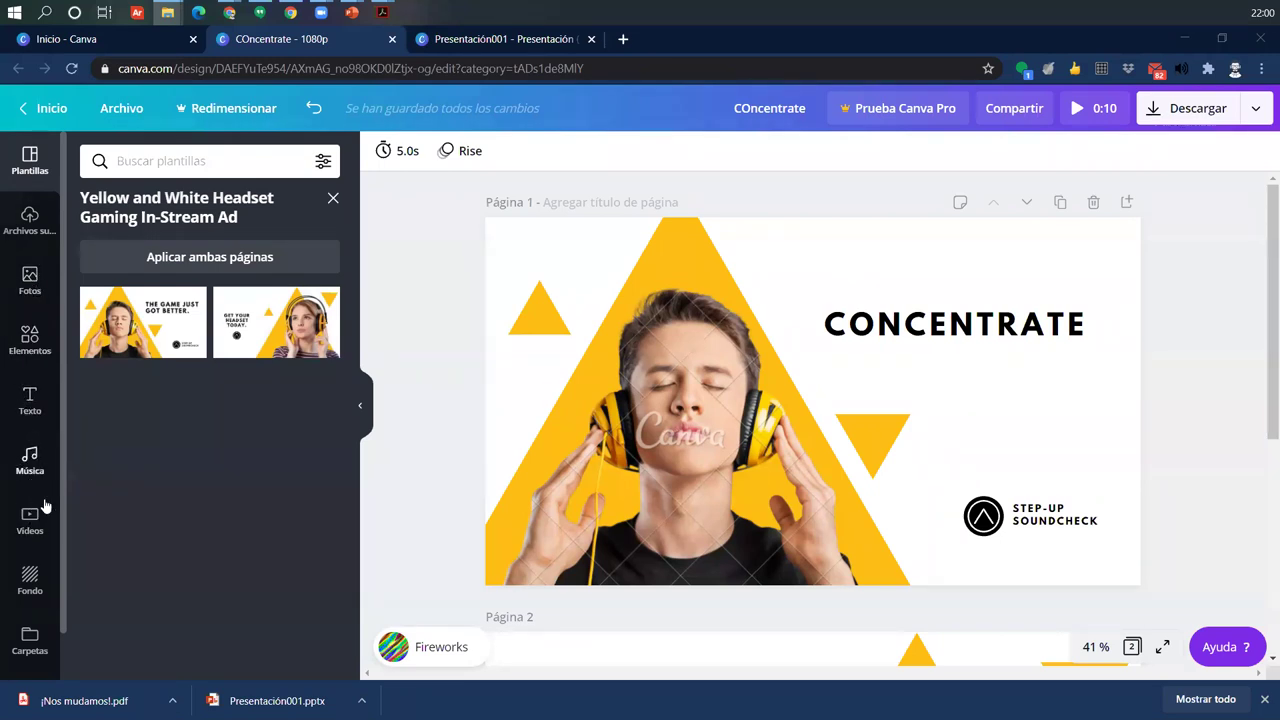
Step: Browse the Música and stock Videos libraries, then bring up the uploaded images panel
{"action": "left_click", "coordinate": [27, 458]}
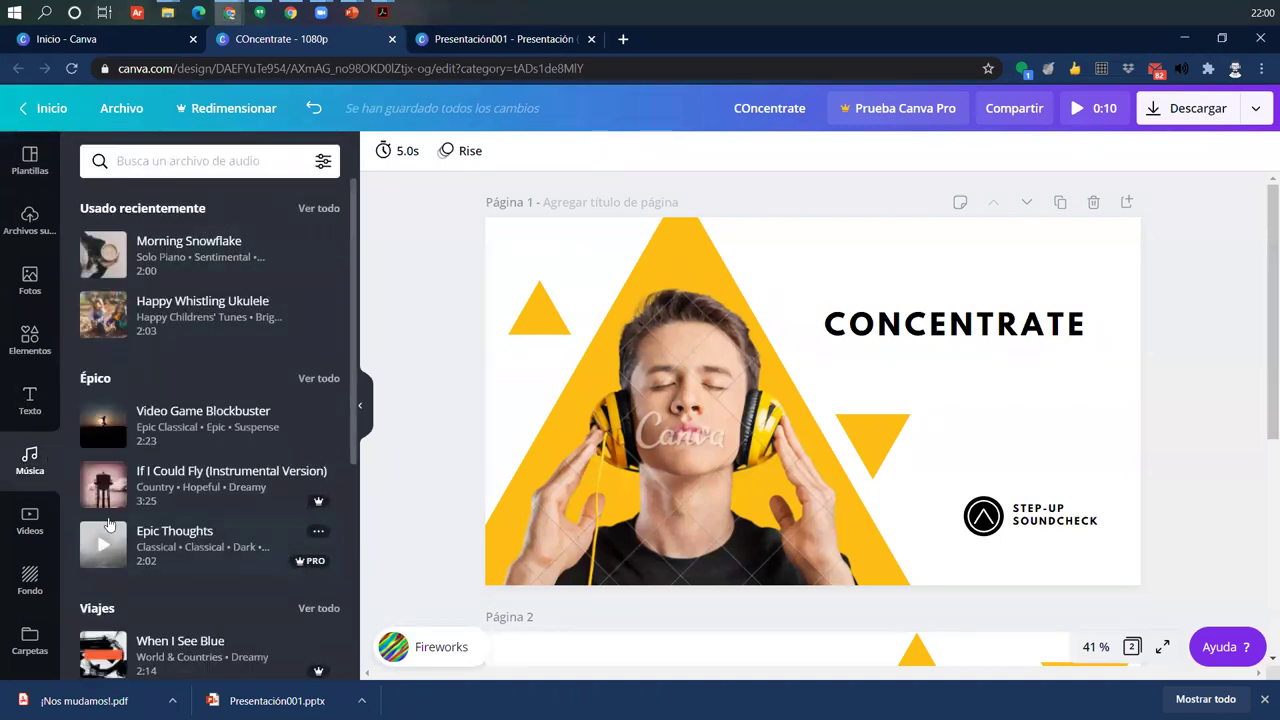
{"action": "left_click", "coordinate": [30, 520]}
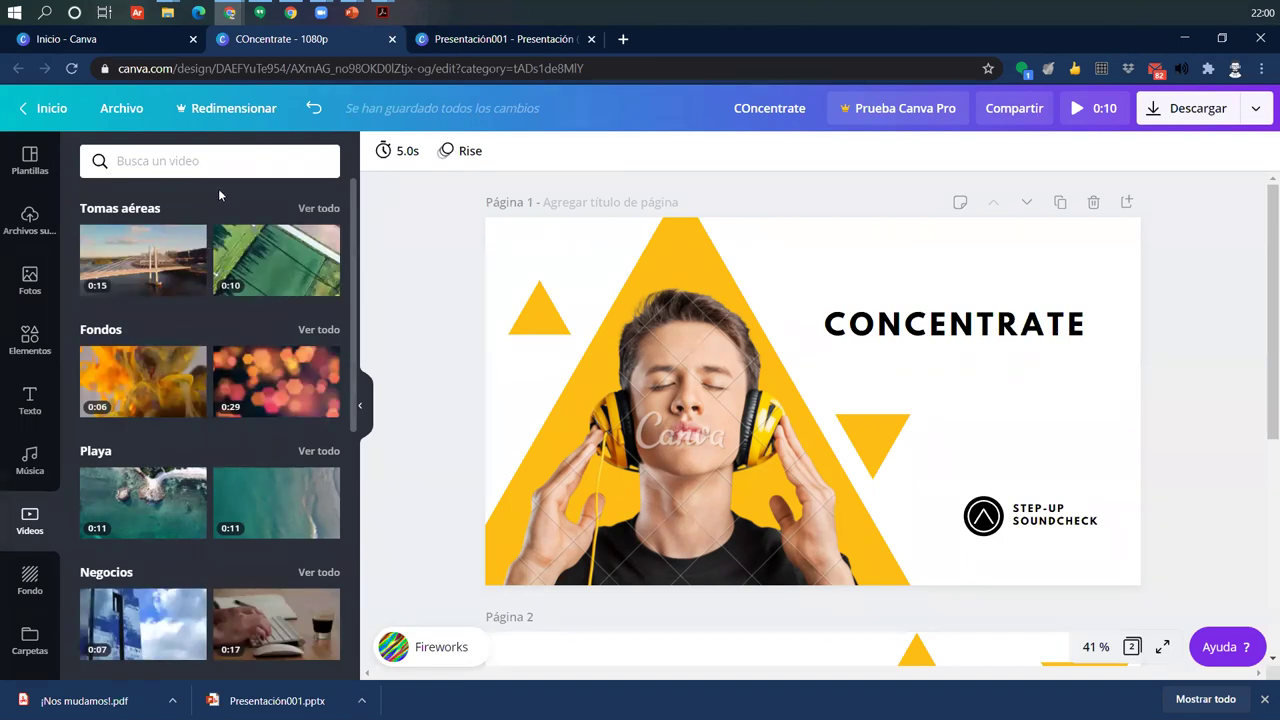
{"action": "scroll", "coordinate": [220, 195], "scroll_direction": "down", "scroll_amount": 3}
{"action": "scroll", "coordinate": [199, 558], "scroll_direction": "up", "scroll_amount": 3}
{"action": "left_click", "coordinate": [38, 230]}
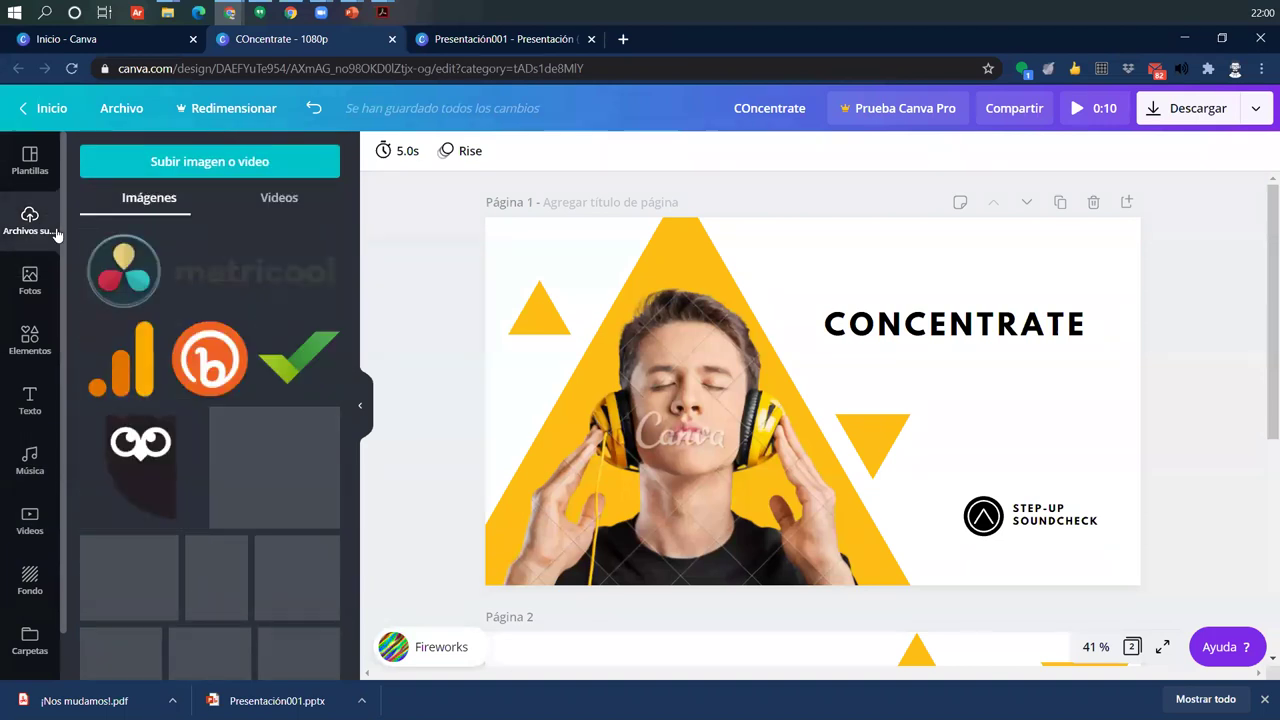
Step: Scroll through the uploaded images and open the options for the uploaded costa image
{"action": "scroll", "coordinate": [310, 457], "scroll_direction": "down", "scroll_amount": 3}
{"action": "scroll", "coordinate": [310, 457], "scroll_direction": "down", "scroll_amount": 5}
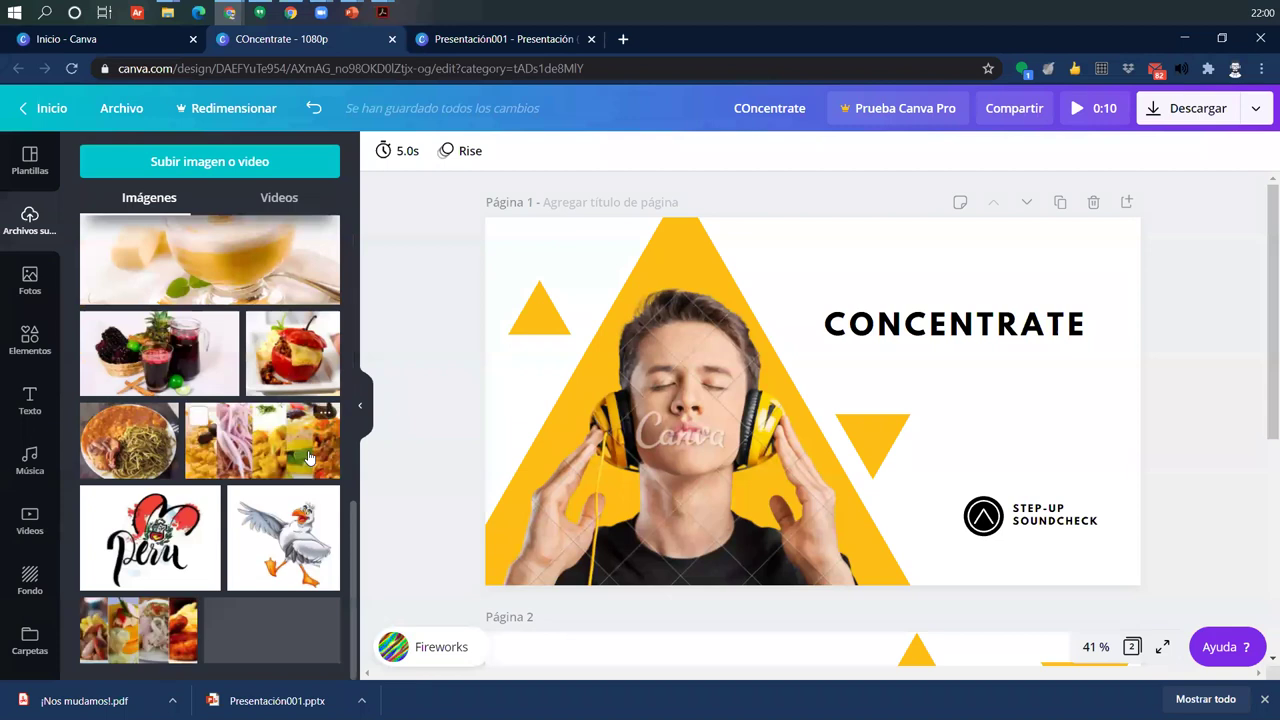
{"action": "scroll", "coordinate": [225, 620], "scroll_direction": "up", "scroll_amount": 6}
{"action": "scroll", "coordinate": [224, 597], "scroll_direction": "down", "scroll_amount": 2}
{"action": "scroll", "coordinate": [228, 375], "scroll_direction": "down", "scroll_amount": 5}
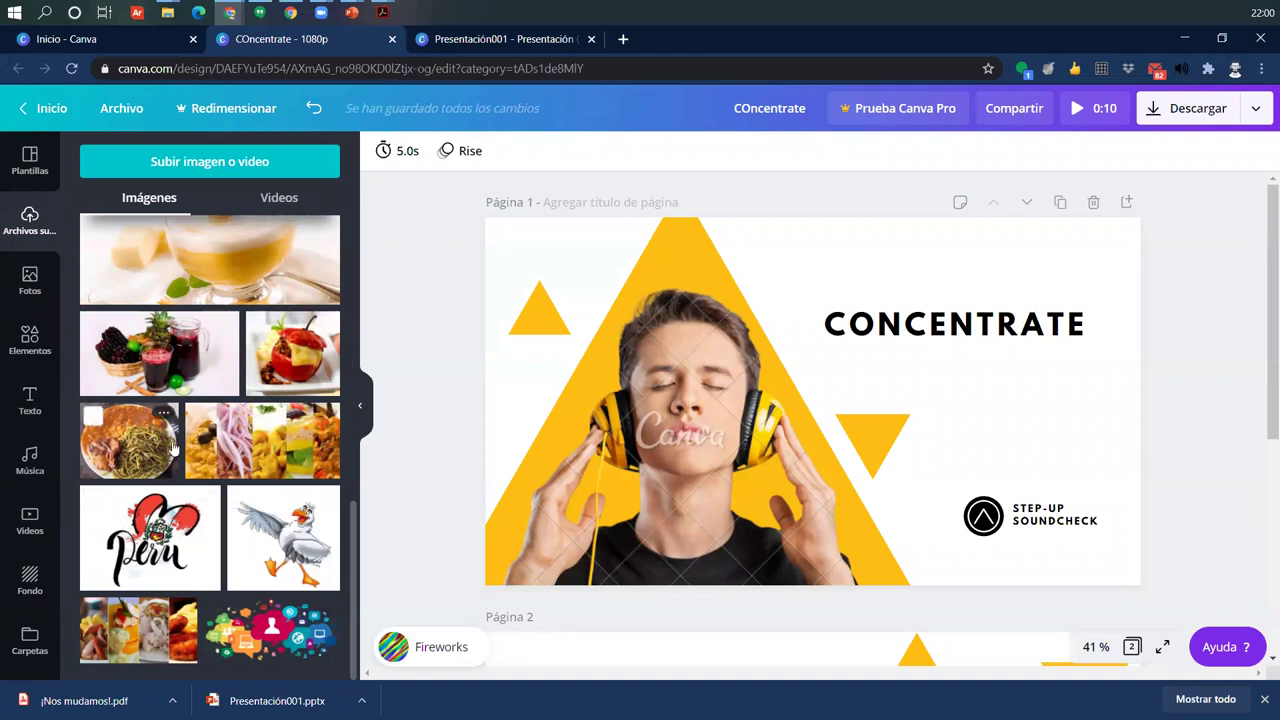
{"action": "scroll", "coordinate": [178, 353], "scroll_direction": "up", "scroll_amount": 1}
{"action": "scroll", "coordinate": [178, 353], "scroll_direction": "up", "scroll_amount": 3}
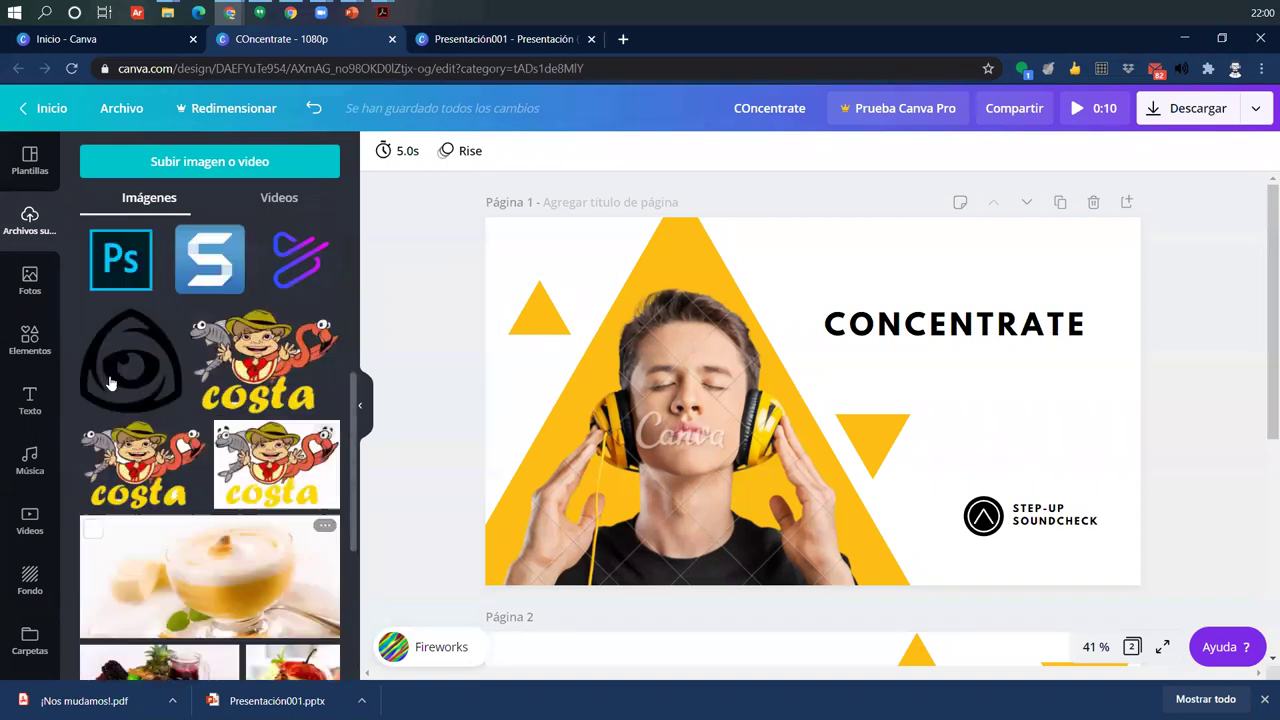
{"action": "scroll", "coordinate": [185, 574], "scroll_direction": "down", "scroll_amount": 1}
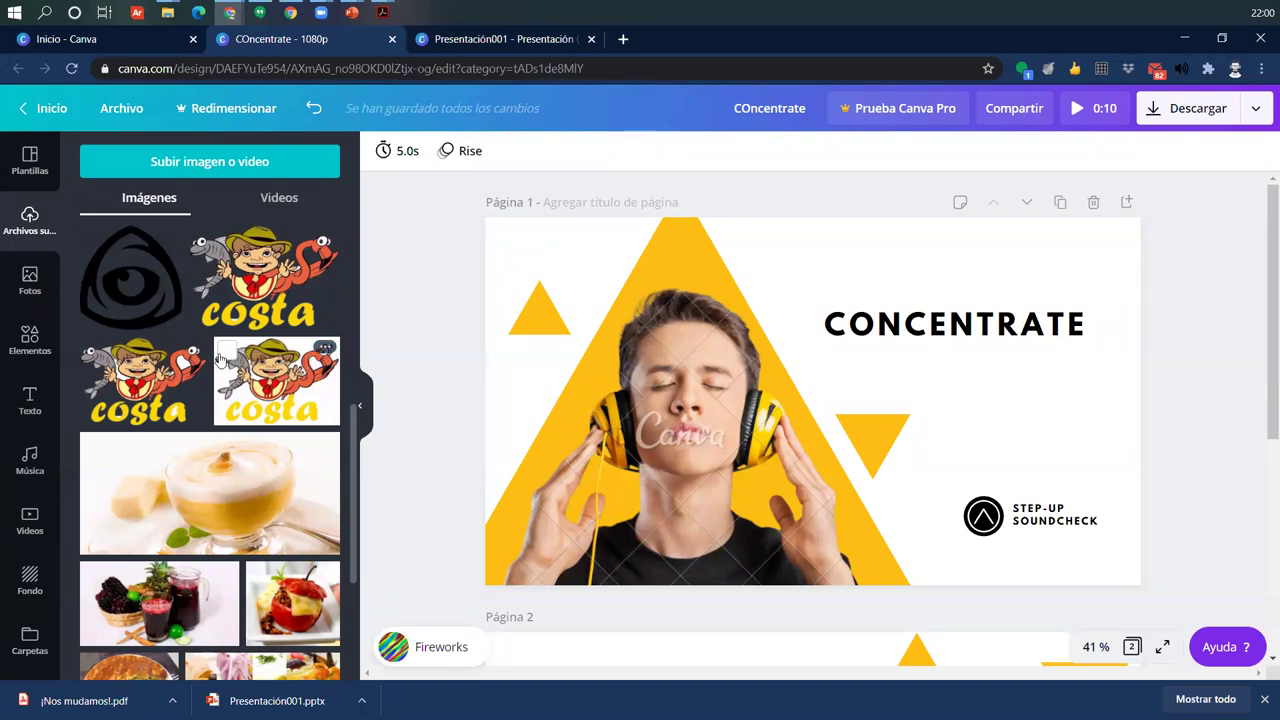
{"action": "left_click", "coordinate": [325, 350]}
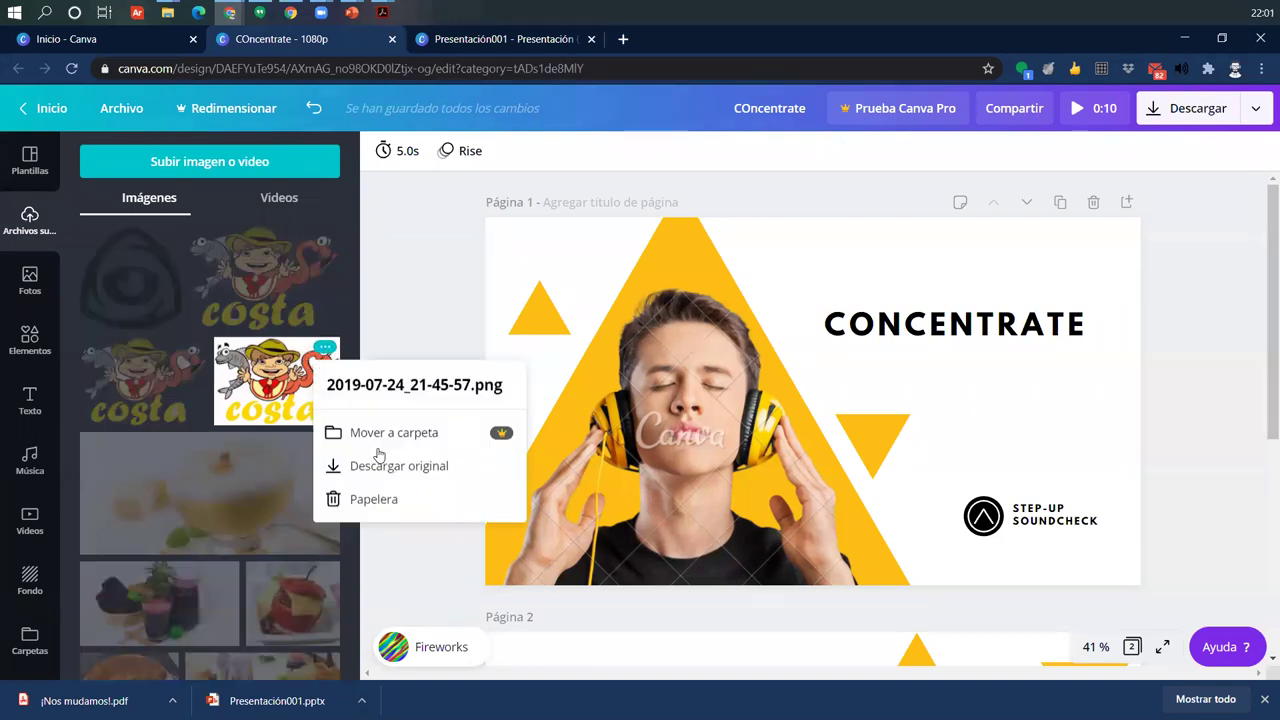
{"action": "left_click", "coordinate": [340, 494]}
{"action": "scroll", "coordinate": [200, 420], "scroll_direction": "down", "scroll_amount": 2}
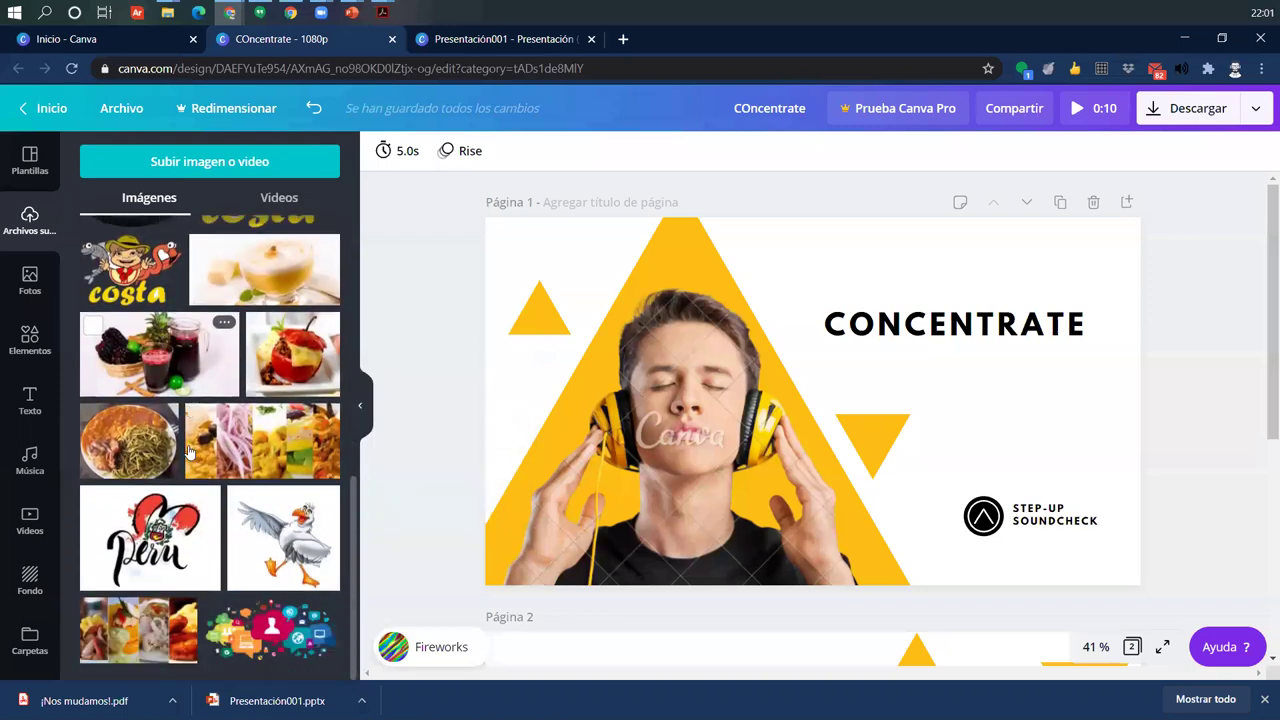
{"action": "scroll", "coordinate": [190, 465], "scroll_direction": "up", "scroll_amount": 5}
{"action": "scroll", "coordinate": [189, 465], "scroll_direction": "up", "scroll_amount": 3}
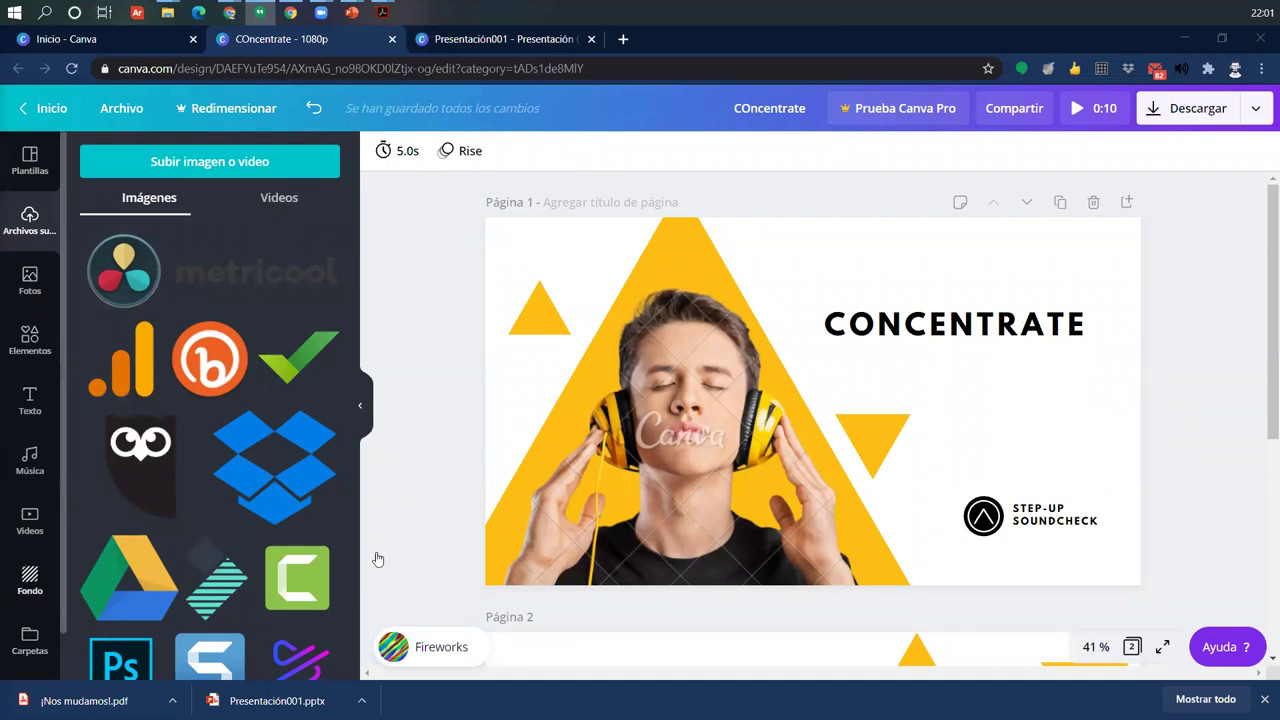
Step: Toggle between the uploaded Videos and Imágenes tabs, then go to the Canva home page
{"action": "left_click", "coordinate": [293, 204]}
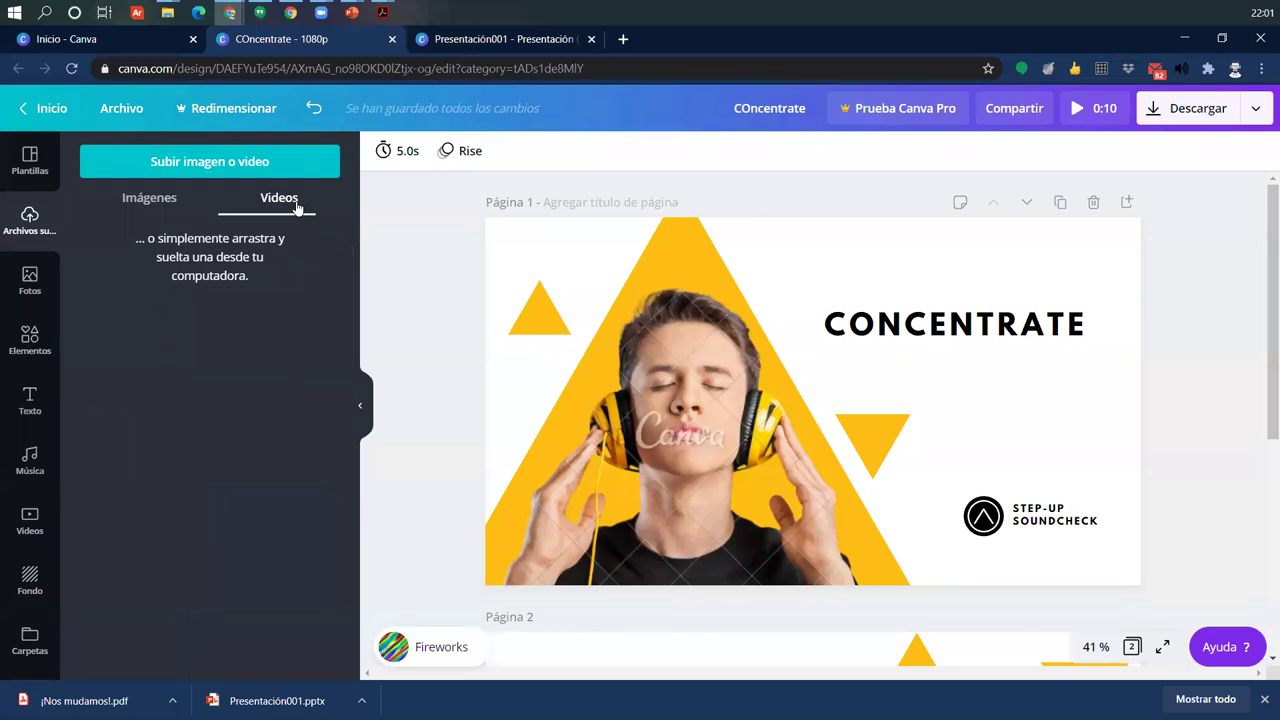
{"action": "left_click", "coordinate": [170, 200]}
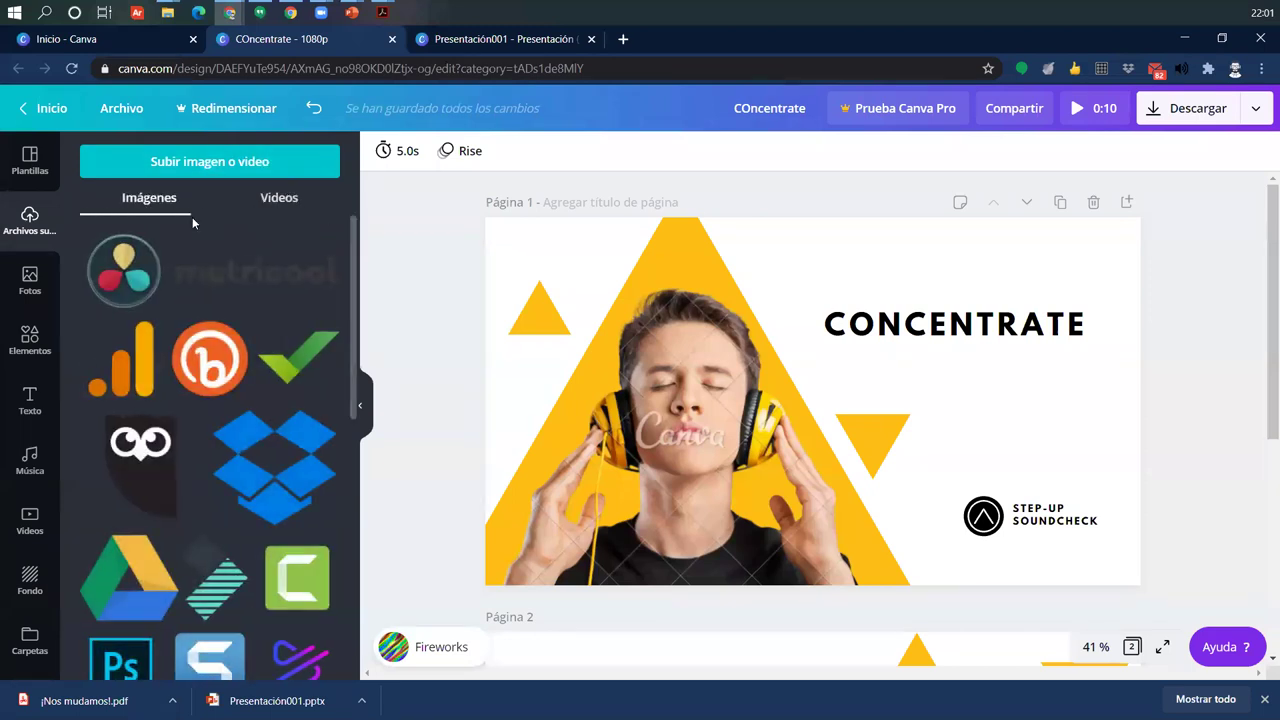
{"action": "left_click", "coordinate": [282, 202]}
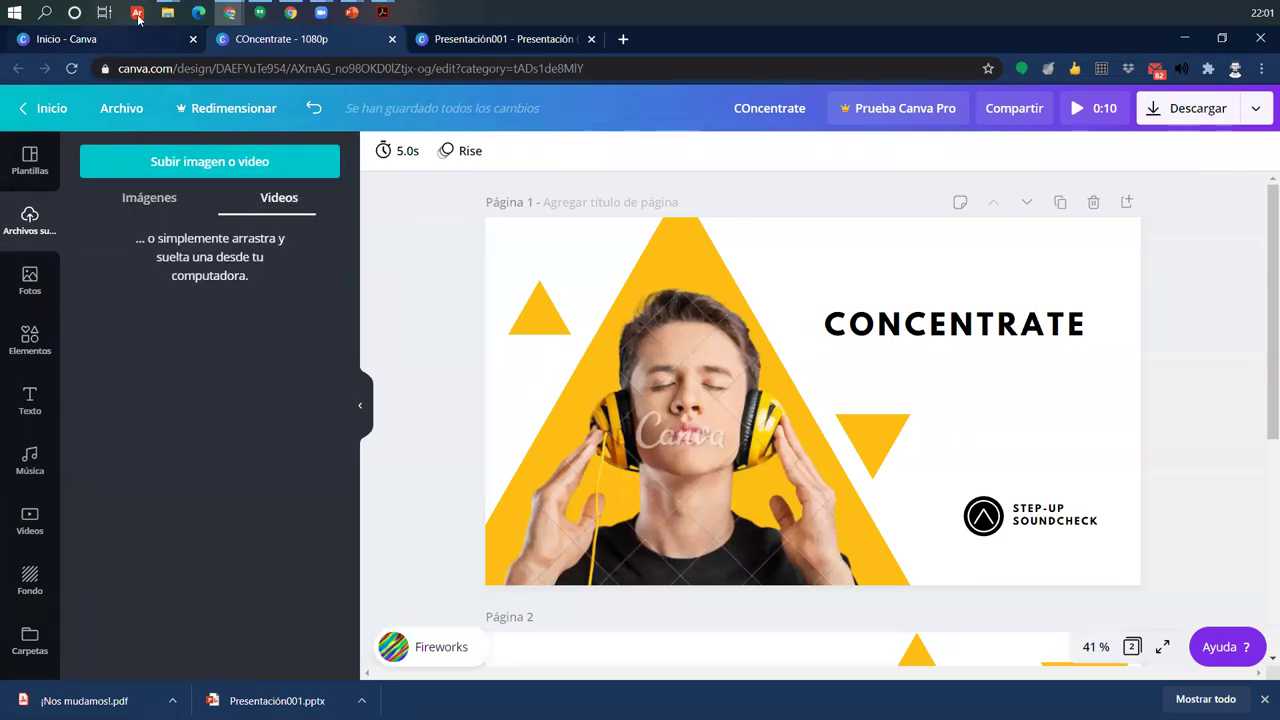
{"action": "left_click", "coordinate": [140, 199]}
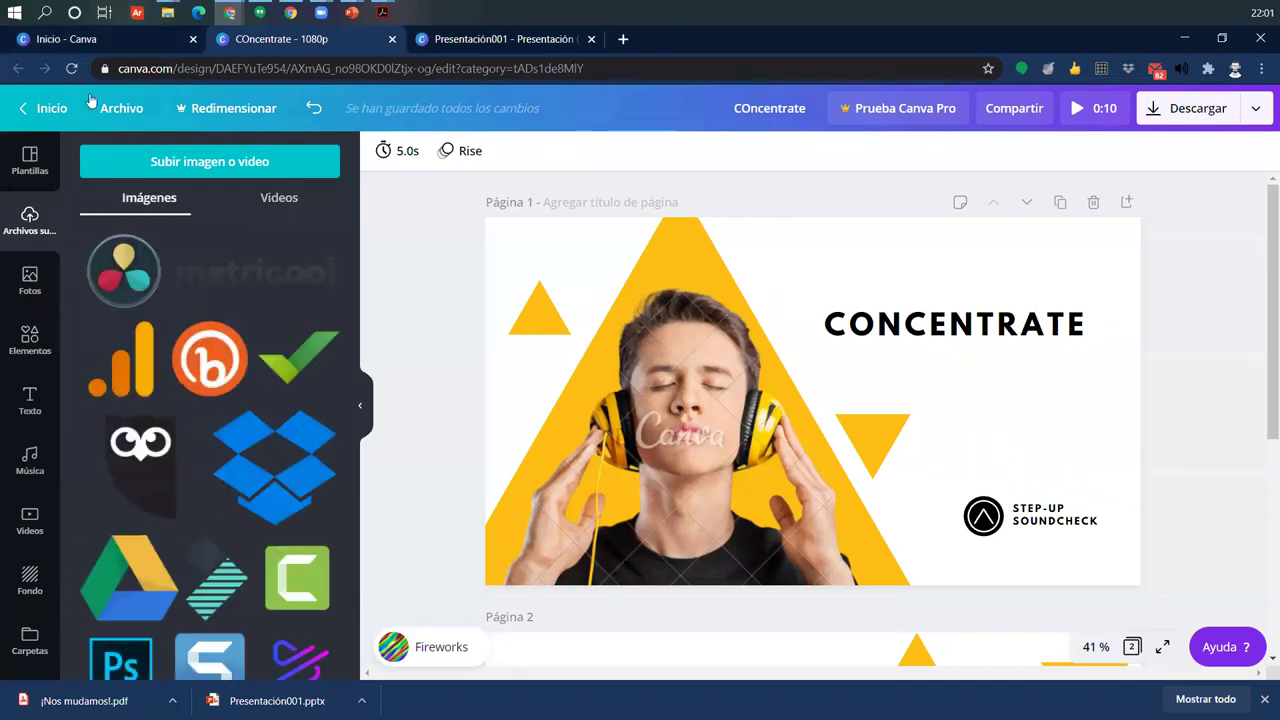
{"action": "left_click", "coordinate": [95, 39]}
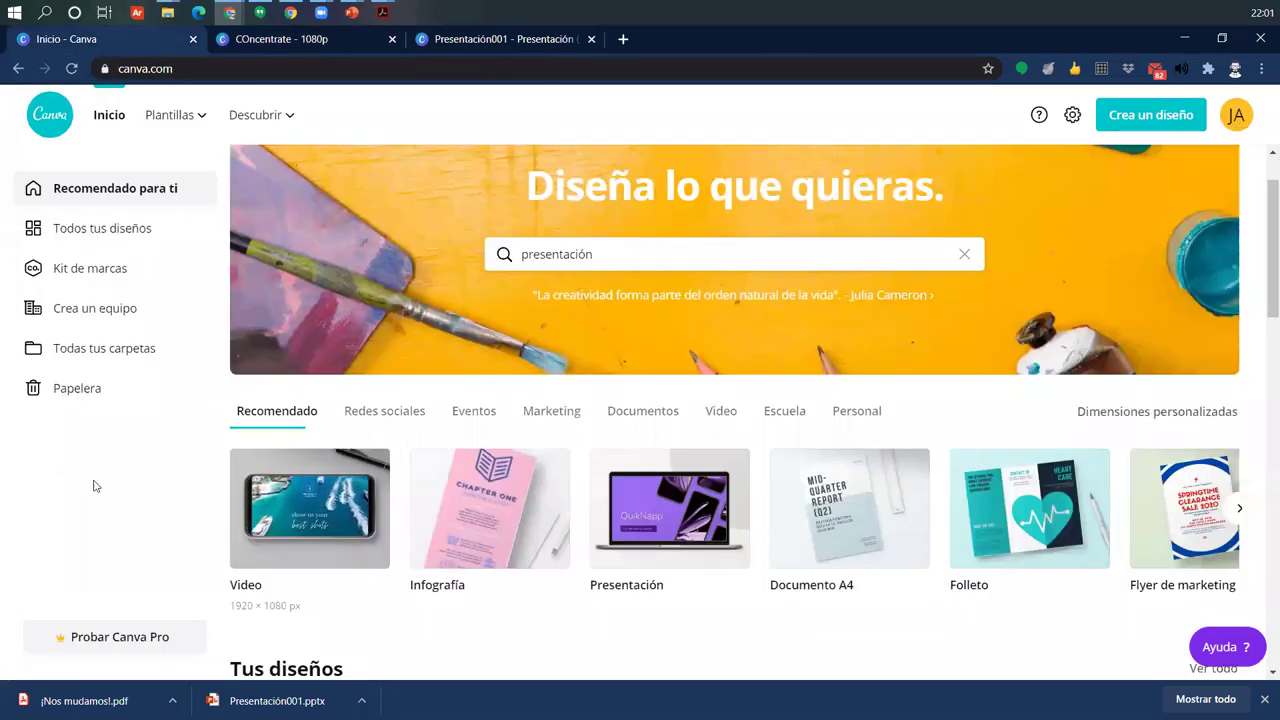
{"action": "left_click", "coordinate": [88, 636]}
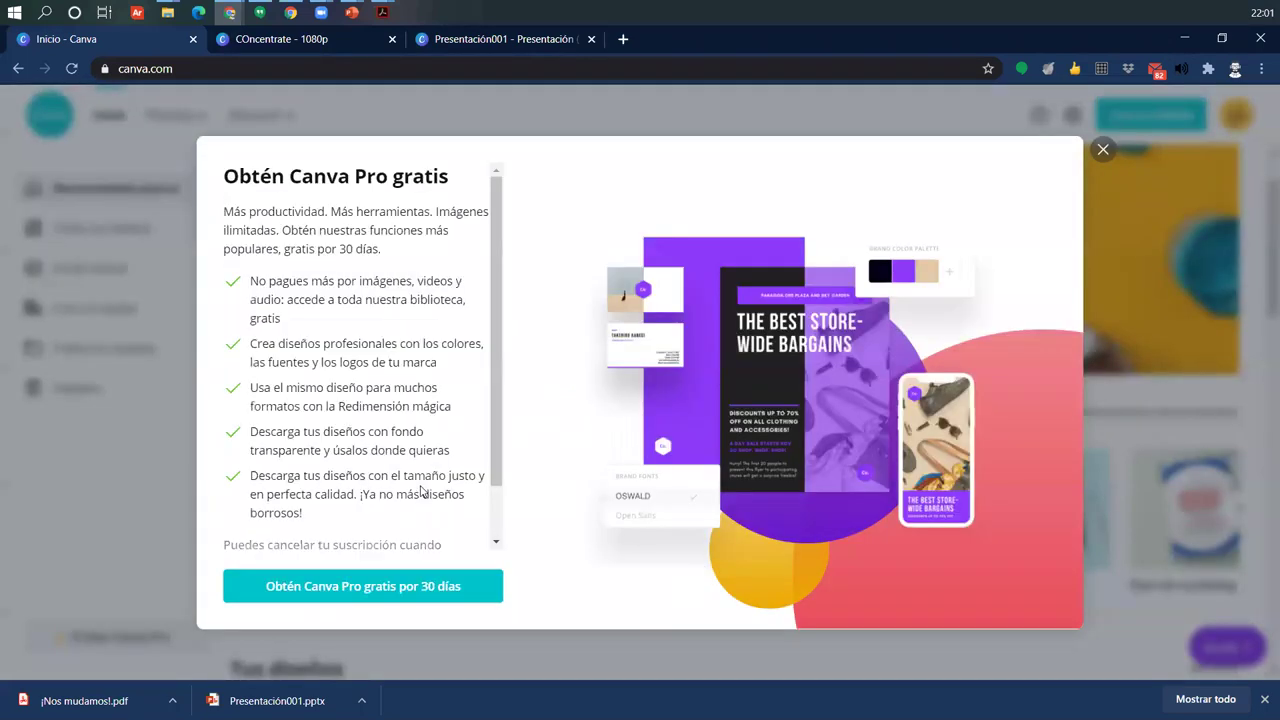
{"action": "scroll", "coordinate": [326, 451], "scroll_direction": "down", "scroll_amount": 1}
{"action": "scroll", "coordinate": [326, 451], "scroll_direction": "up", "scroll_amount": 1}
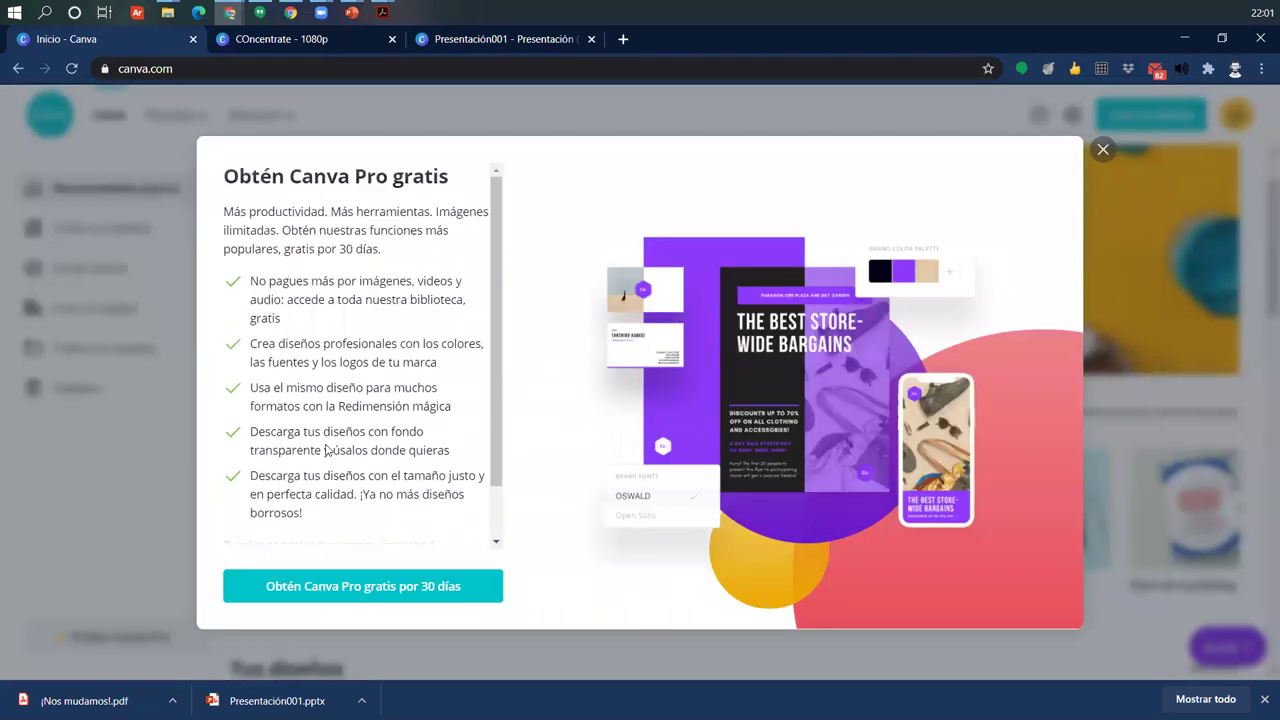
{"action": "left_click", "coordinate": [1103, 149]}
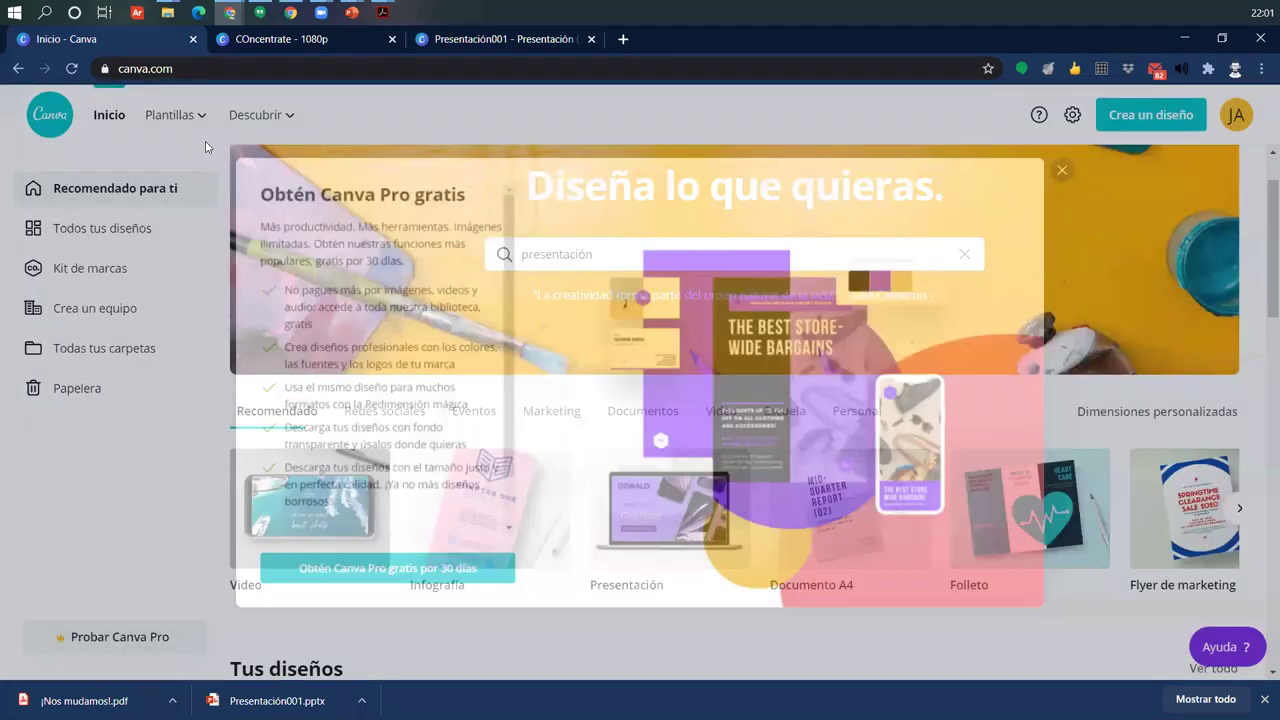
{"action": "mouse_move", "coordinate": [273, 118]}
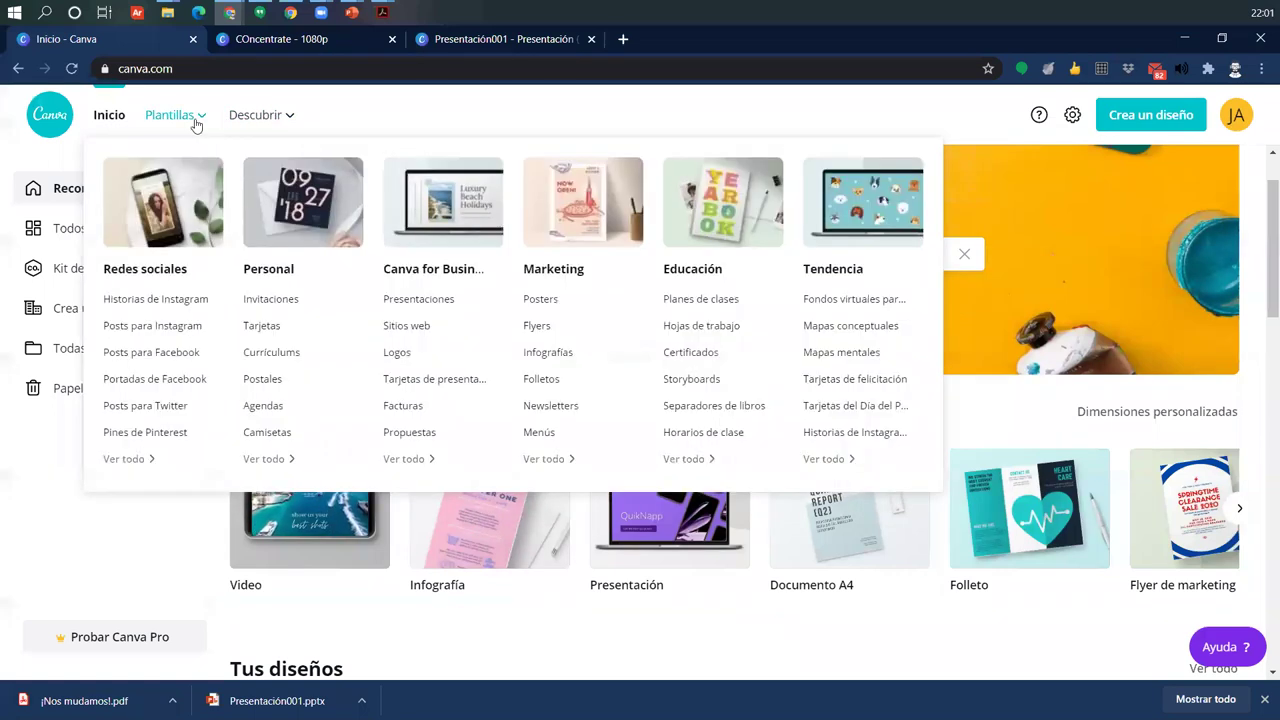
{"action": "mouse_move", "coordinate": [195, 118]}
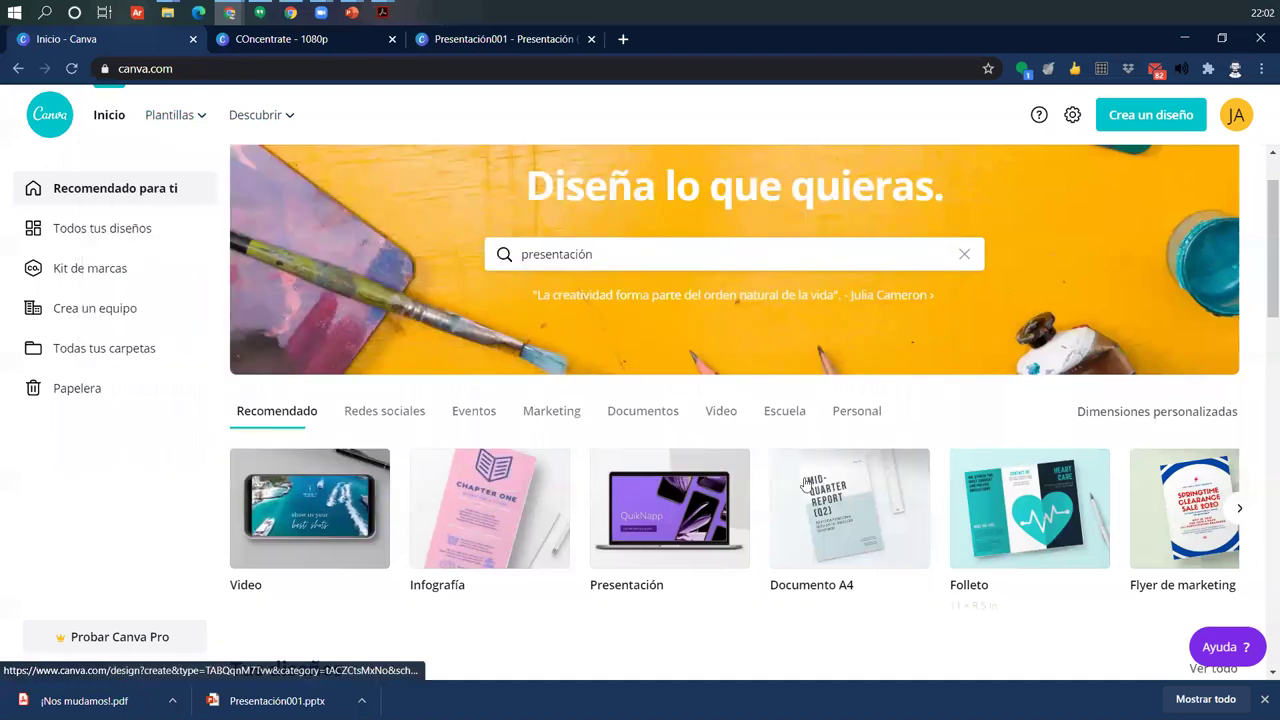
{"action": "scroll", "coordinate": [283, 585], "scroll_direction": "down", "scroll_amount": 2}
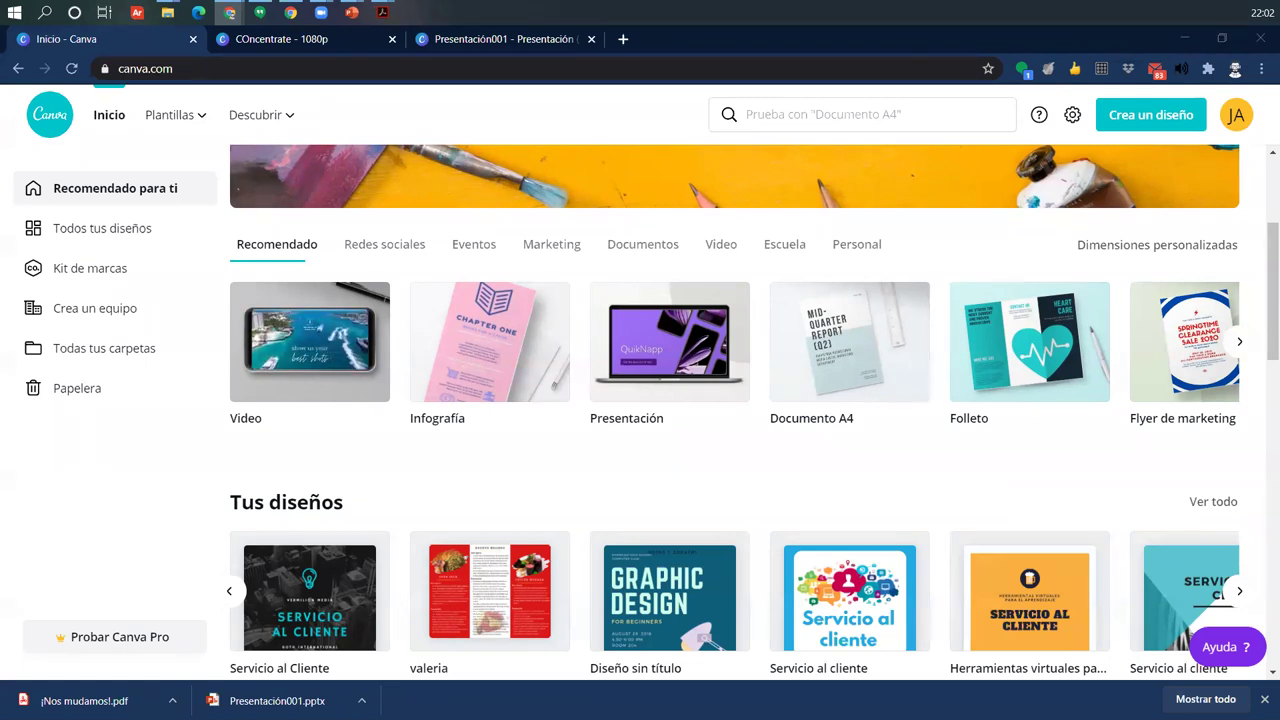
Step: Back in Presentación001, delete the Morning Snowflake background audio
{"action": "left_click", "coordinate": [485, 38]}
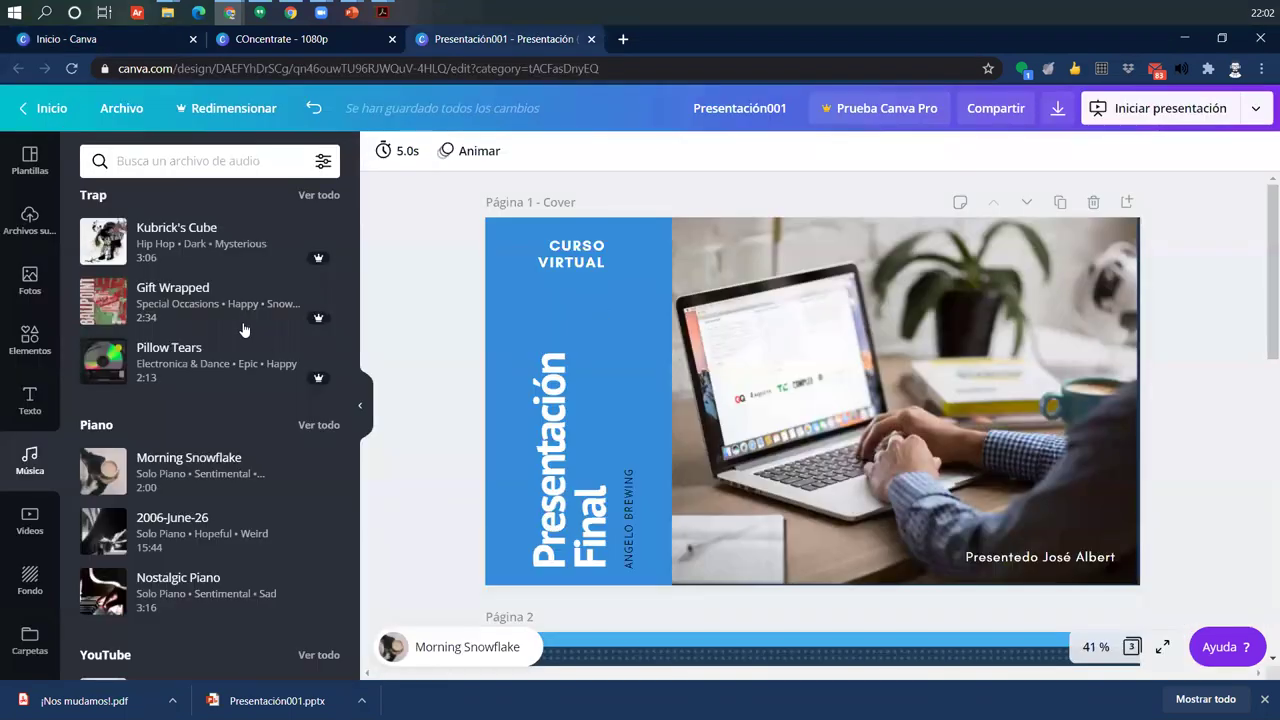
{"action": "left_click", "coordinate": [362, 394]}
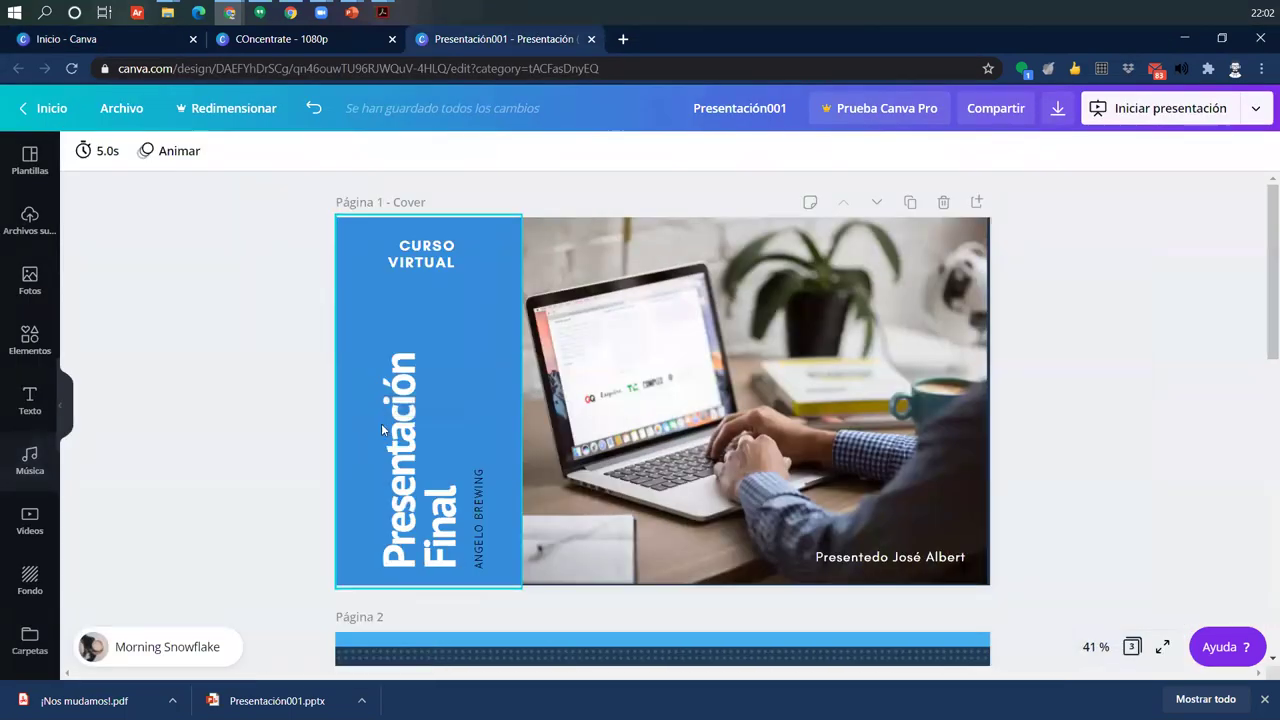
{"action": "left_click", "coordinate": [168, 640]}
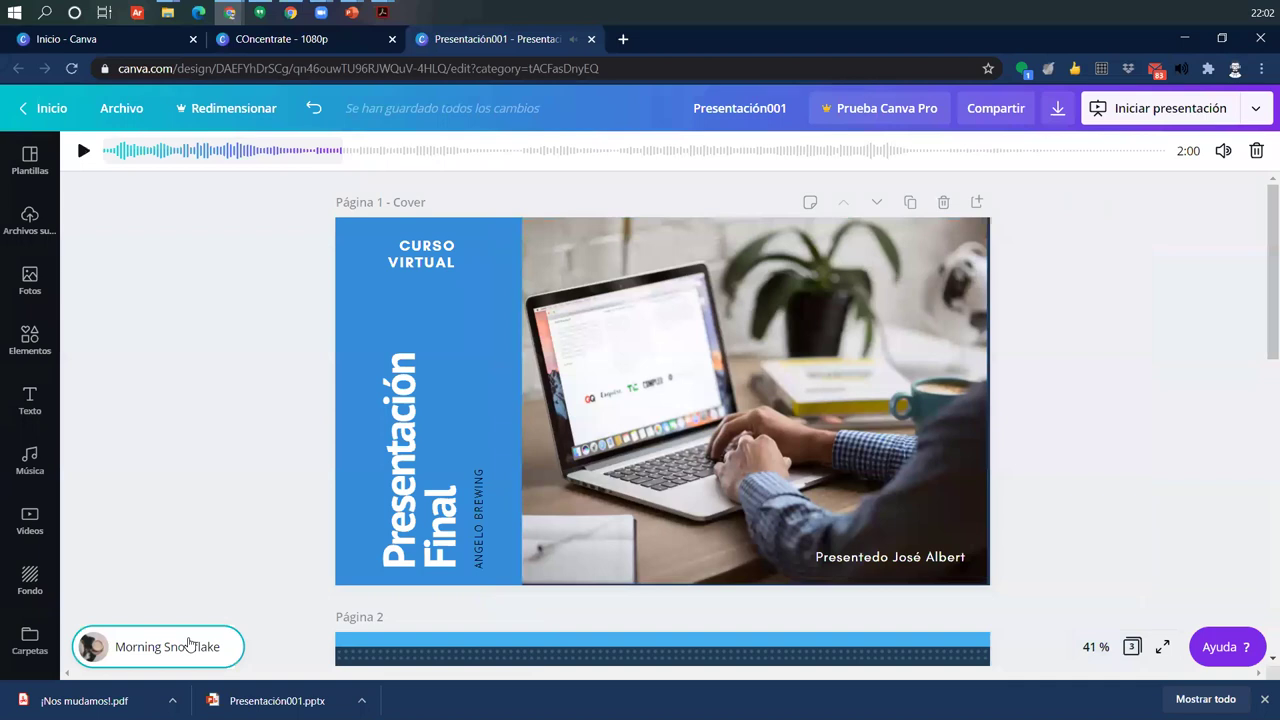
{"action": "left_click", "coordinate": [1256, 150]}
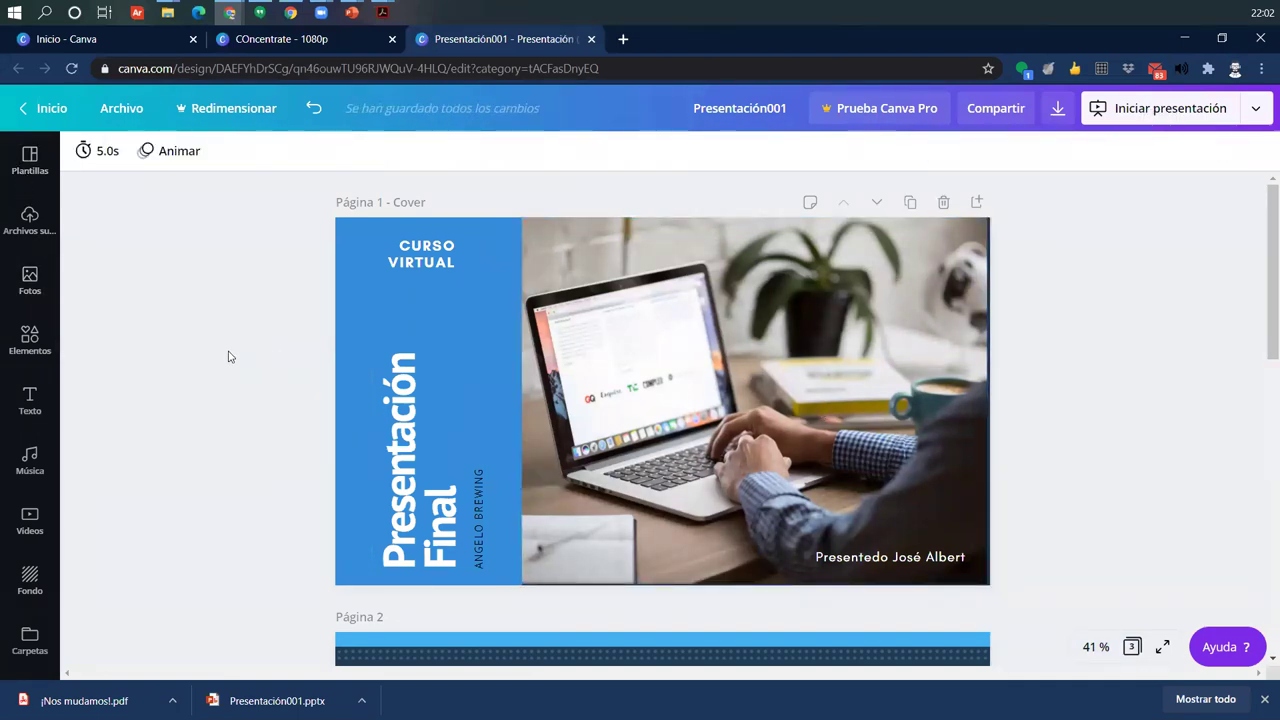
Step: Add a blank dark-blue fourth page after page 3
{"action": "scroll", "coordinate": [700, 450], "scroll_direction": "down", "scroll_amount": 8}
{"action": "left_click", "coordinate": [660, 630]}
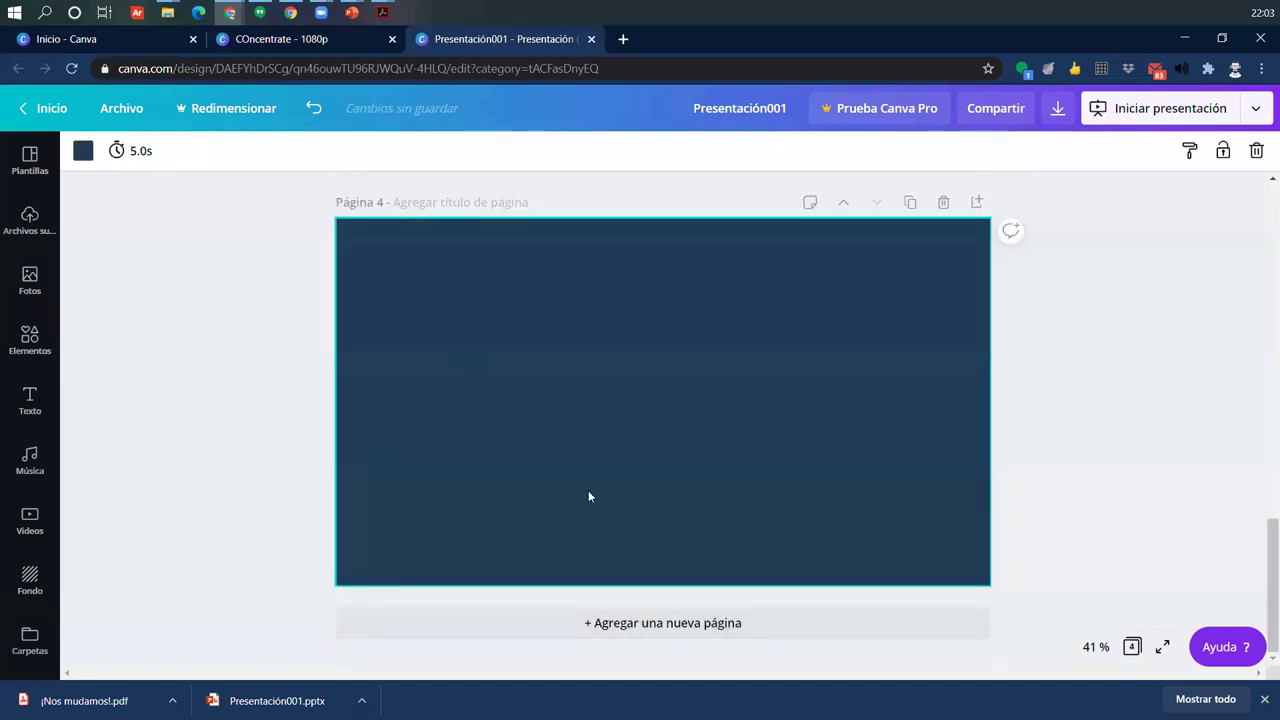
{"action": "scroll", "coordinate": [571, 450], "scroll_direction": "up", "scroll_amount": 12}
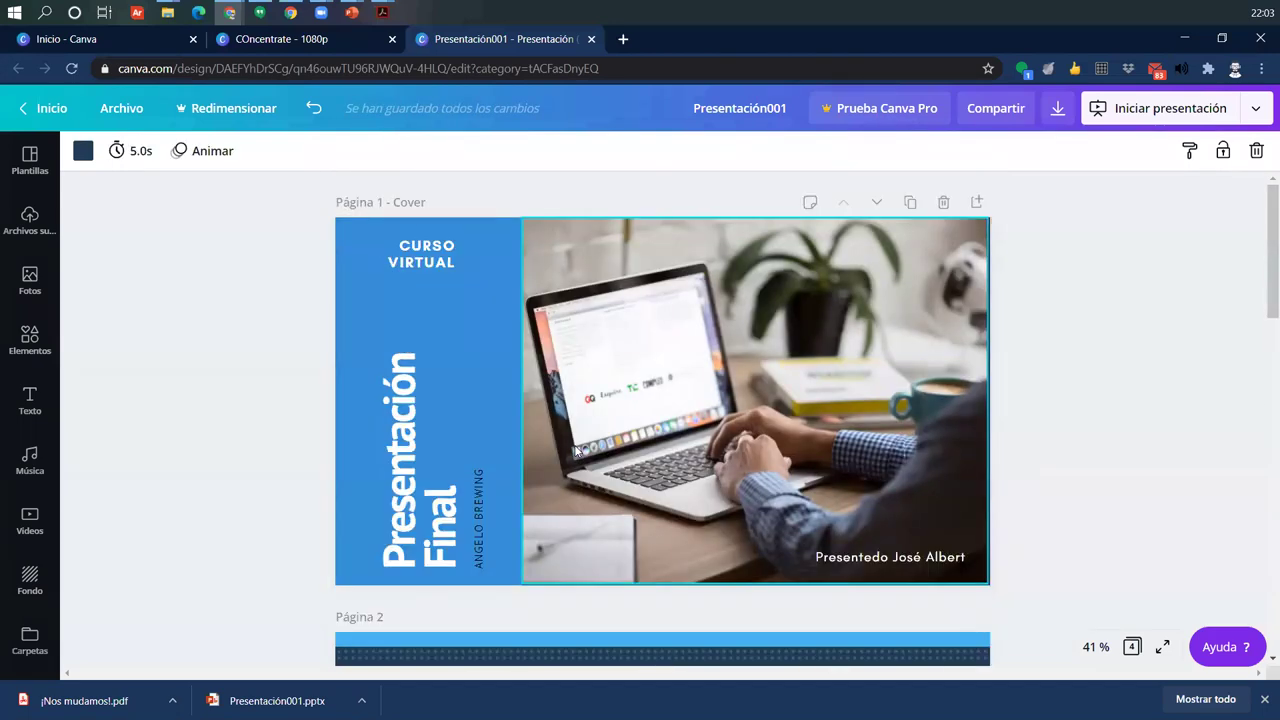
{"action": "scroll", "coordinate": [575, 450], "scroll_direction": "down", "scroll_amount": 12}
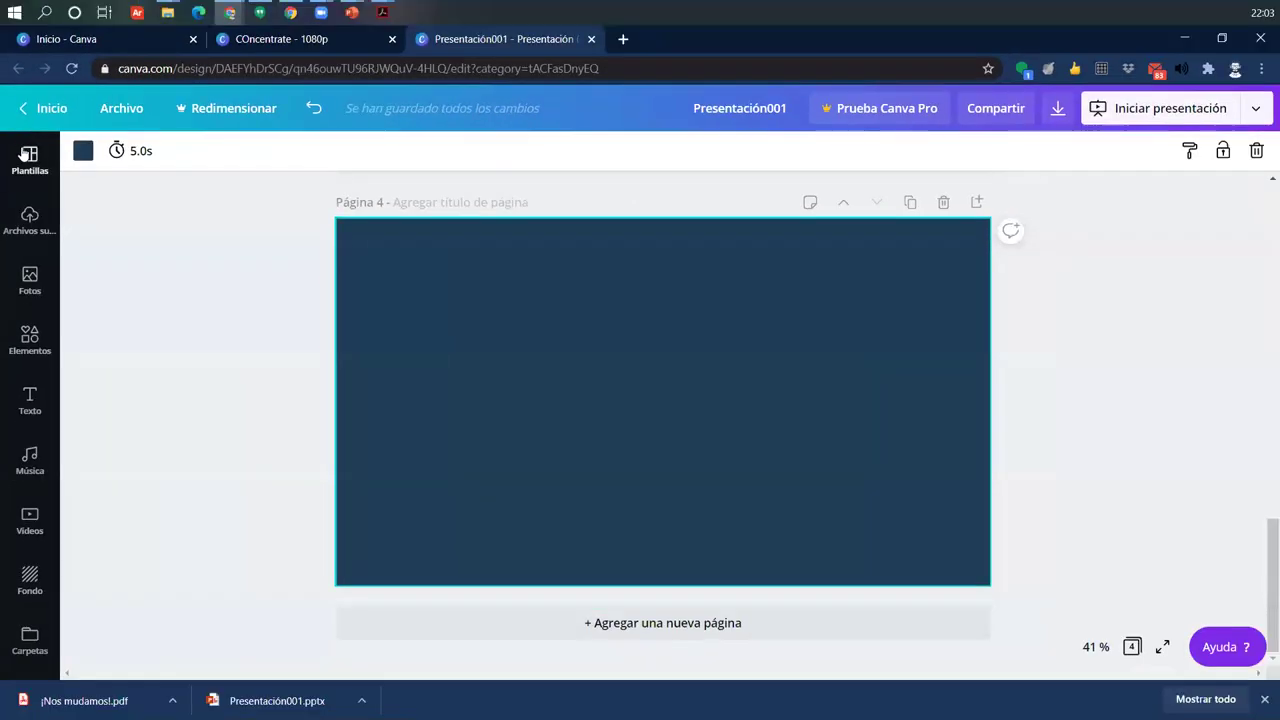
Step: Browse the Blue Gray Pens Technology Presentation pages in Plantillas, then close its preview
{"action": "left_click", "coordinate": [27, 154]}
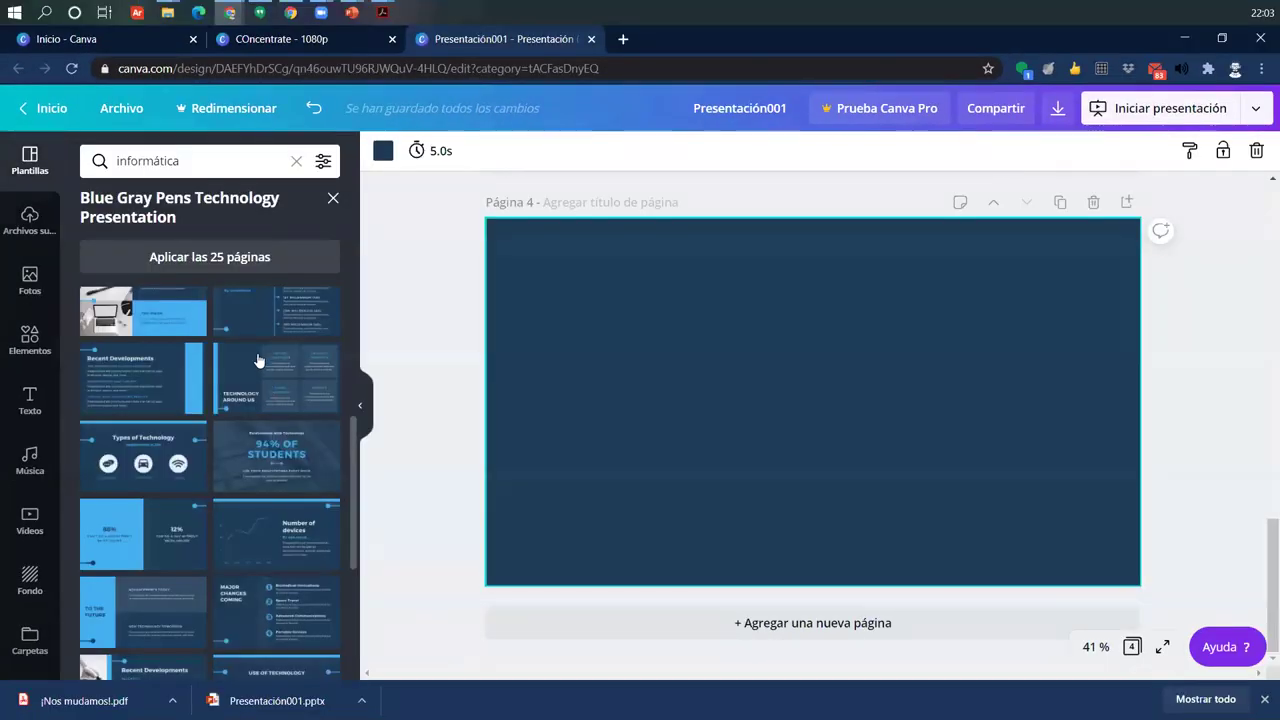
{"action": "scroll", "coordinate": [278, 322], "scroll_direction": "down", "scroll_amount": 2}
{"action": "scroll", "coordinate": [266, 523], "scroll_direction": "up", "scroll_amount": 3}
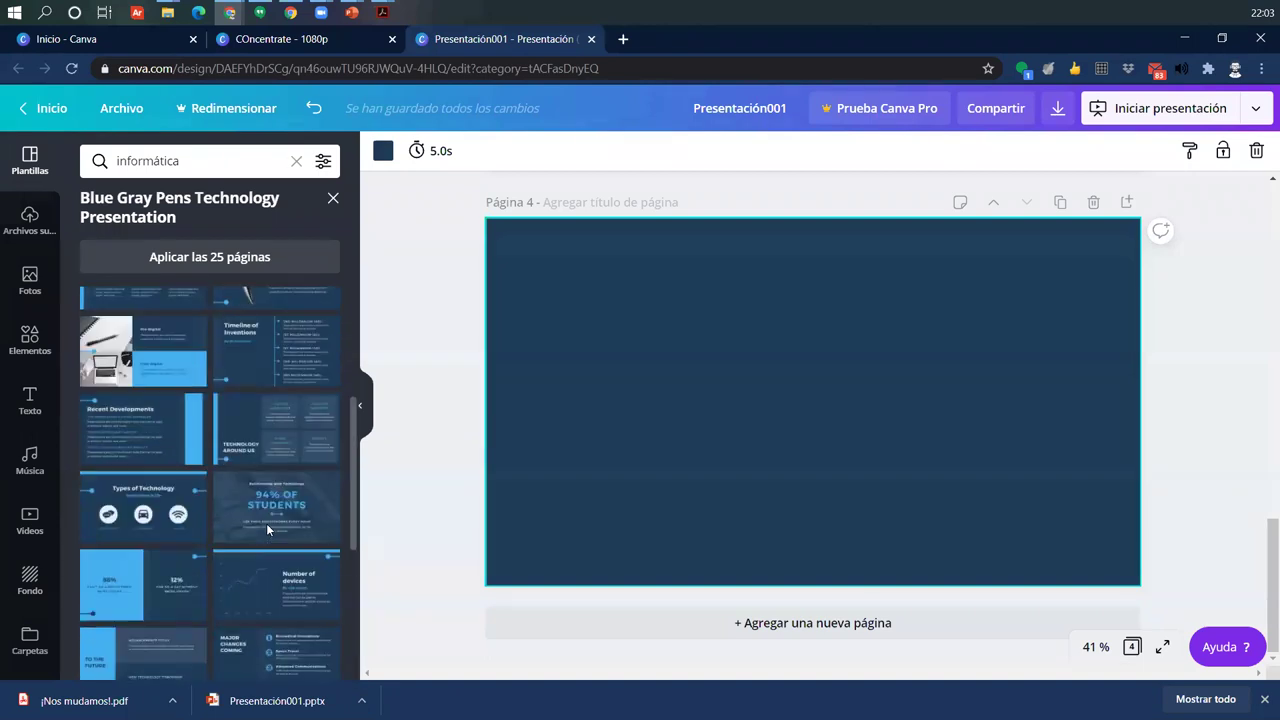
{"action": "scroll", "coordinate": [266, 523], "scroll_direction": "up", "scroll_amount": 4}
{"action": "scroll", "coordinate": [300, 400], "scroll_direction": "down", "scroll_amount": 3}
{"action": "scroll", "coordinate": [292, 480], "scroll_direction": "up", "scroll_amount": 2}
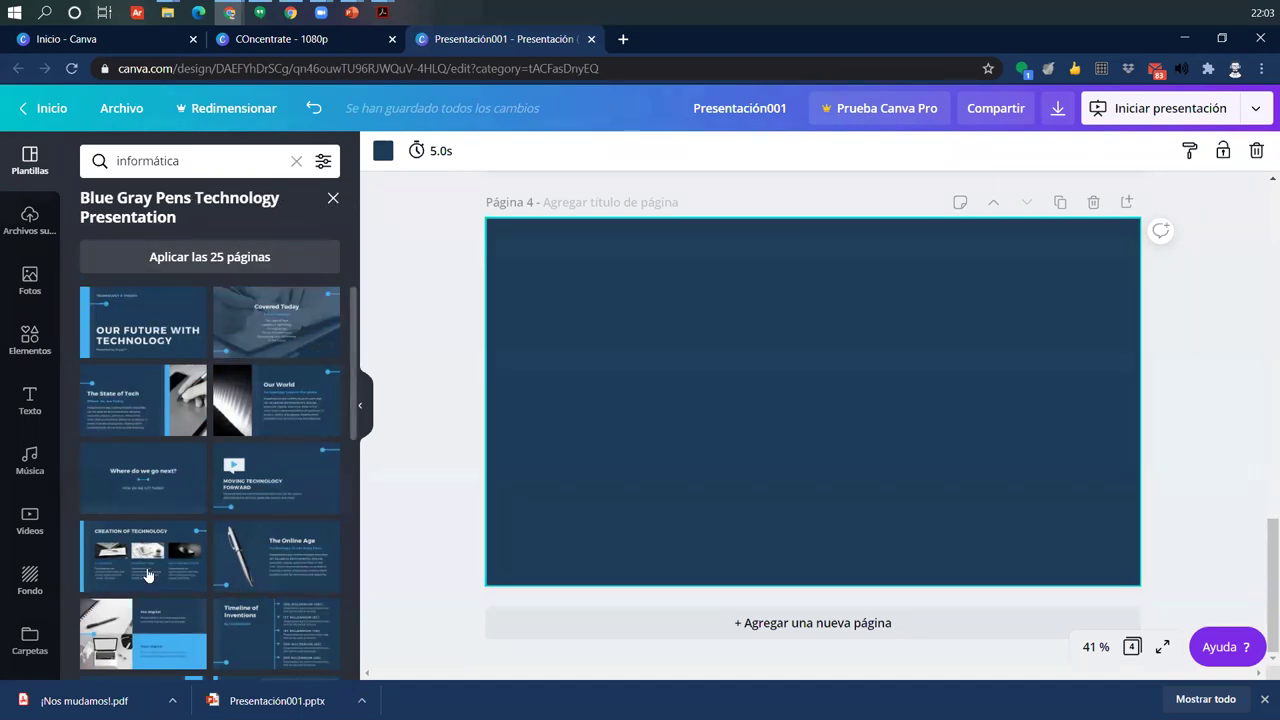
{"action": "scroll", "coordinate": [150, 580], "scroll_direction": "down", "scroll_amount": 3}
{"action": "scroll", "coordinate": [257, 572], "scroll_direction": "up", "scroll_amount": 3}
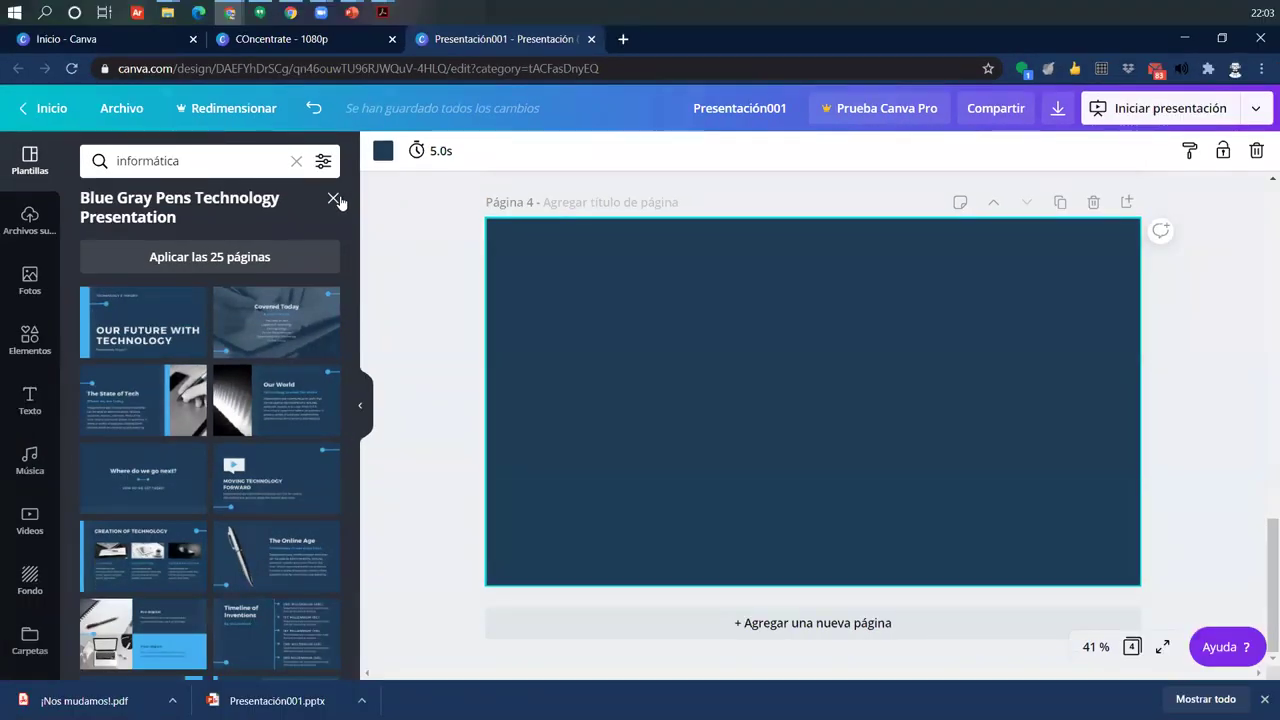
{"action": "left_click", "coordinate": [353, 194]}
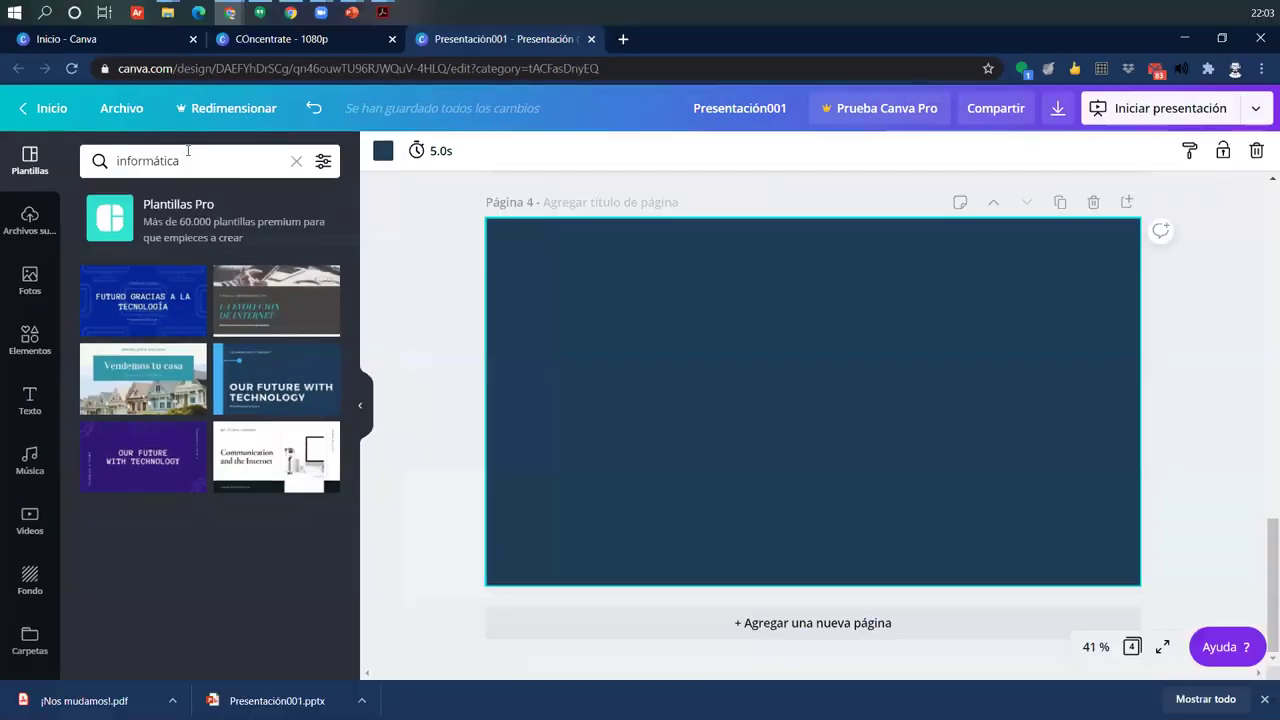
Step: Replace the template search with 'educac' and scroll the education results
{"action": "left_click", "coordinate": [257, 54]}
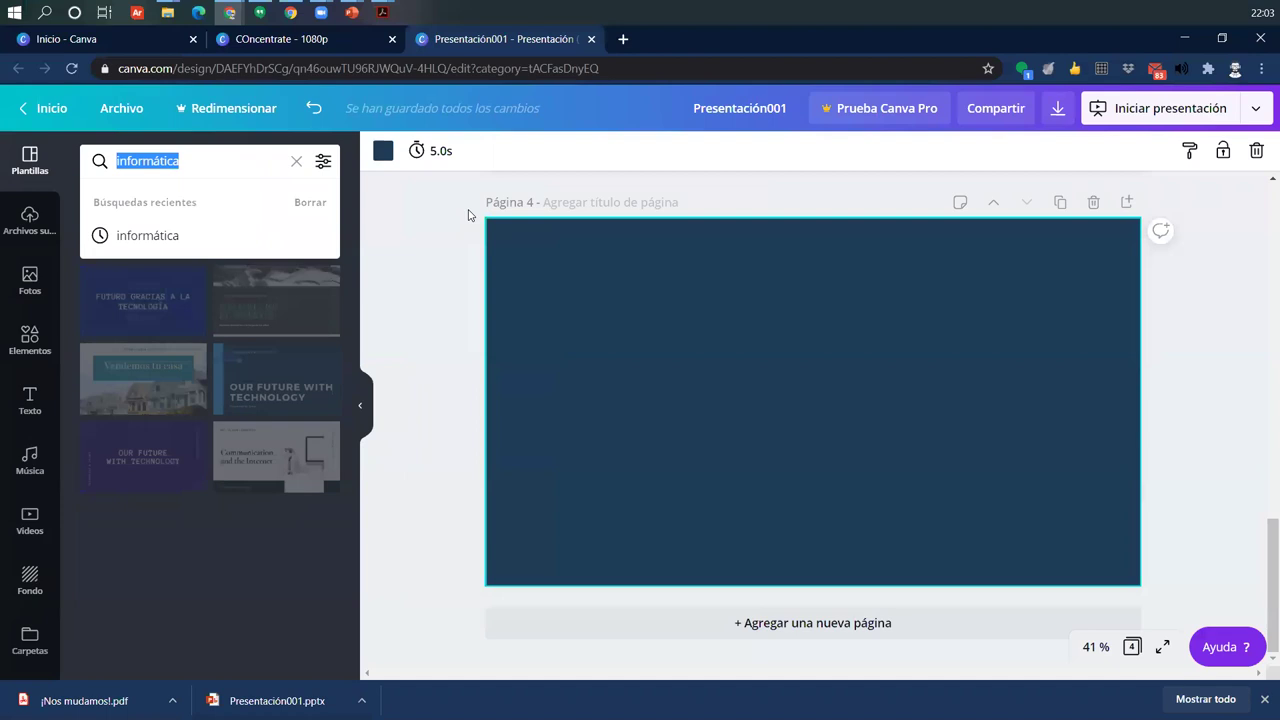
{"action": "key", "text": "BackSpace"}
{"action": "type", "text": "e"}
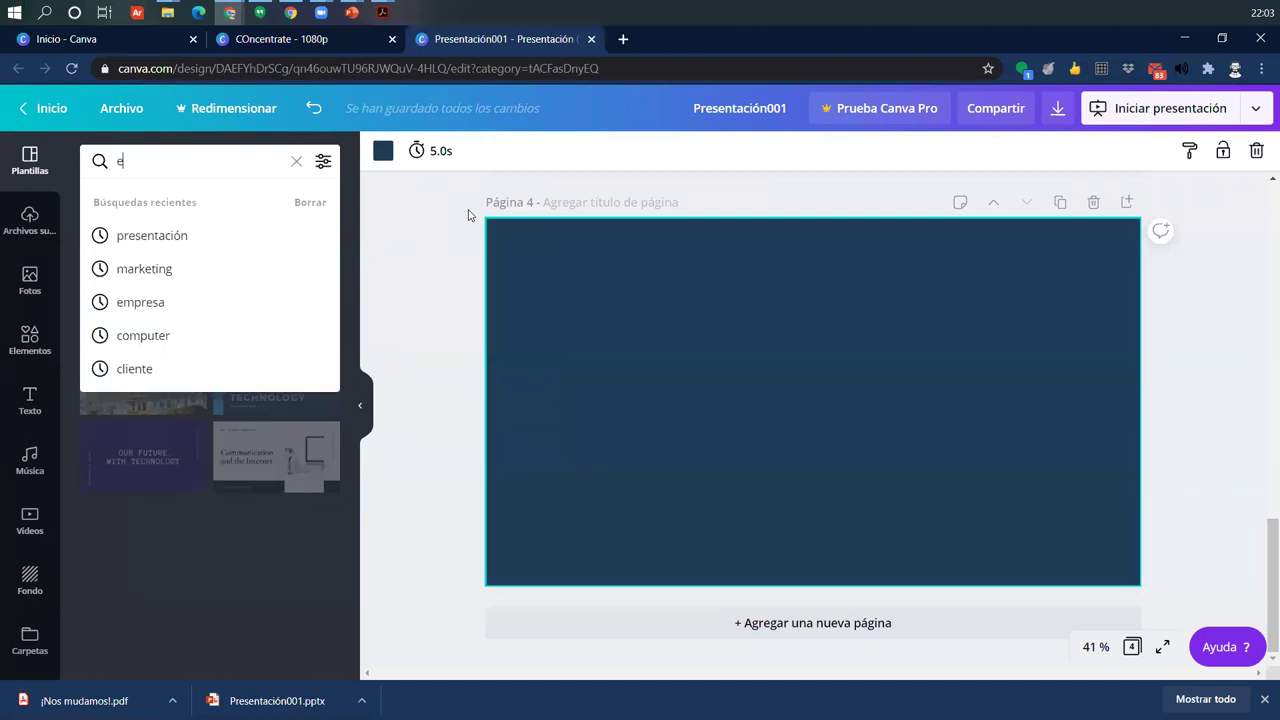
{"action": "type", "text": "ducación"}
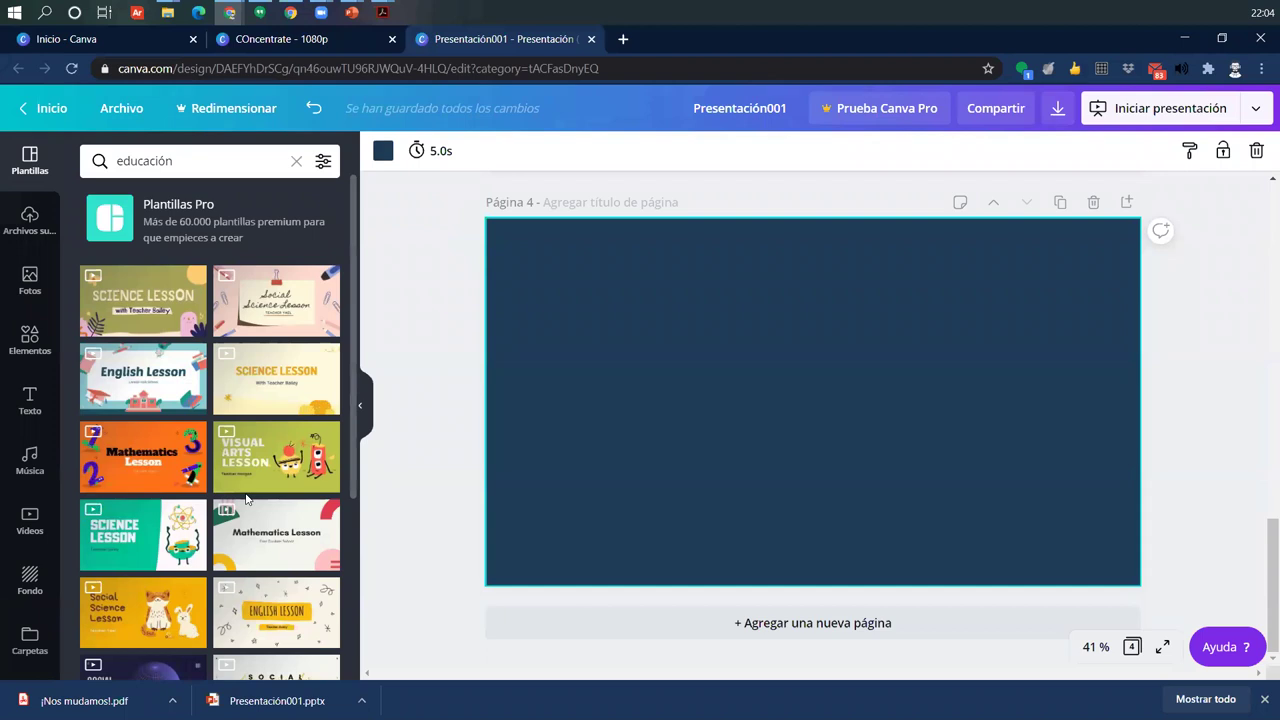
{"action": "scroll", "coordinate": [246, 498], "scroll_direction": "down", "scroll_amount": 8}
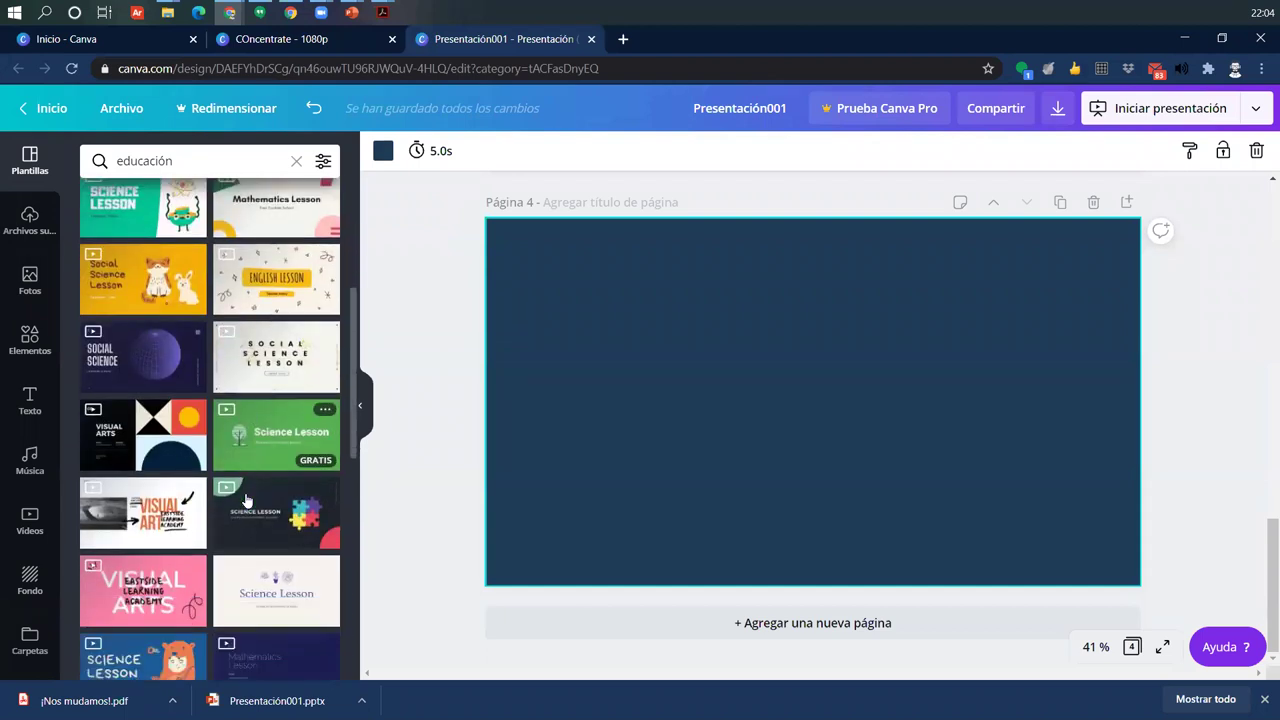
{"action": "scroll", "coordinate": [246, 500], "scroll_direction": "down", "scroll_amount": 1}
{"action": "scroll", "coordinate": [246, 500], "scroll_direction": "up", "scroll_amount": 2}
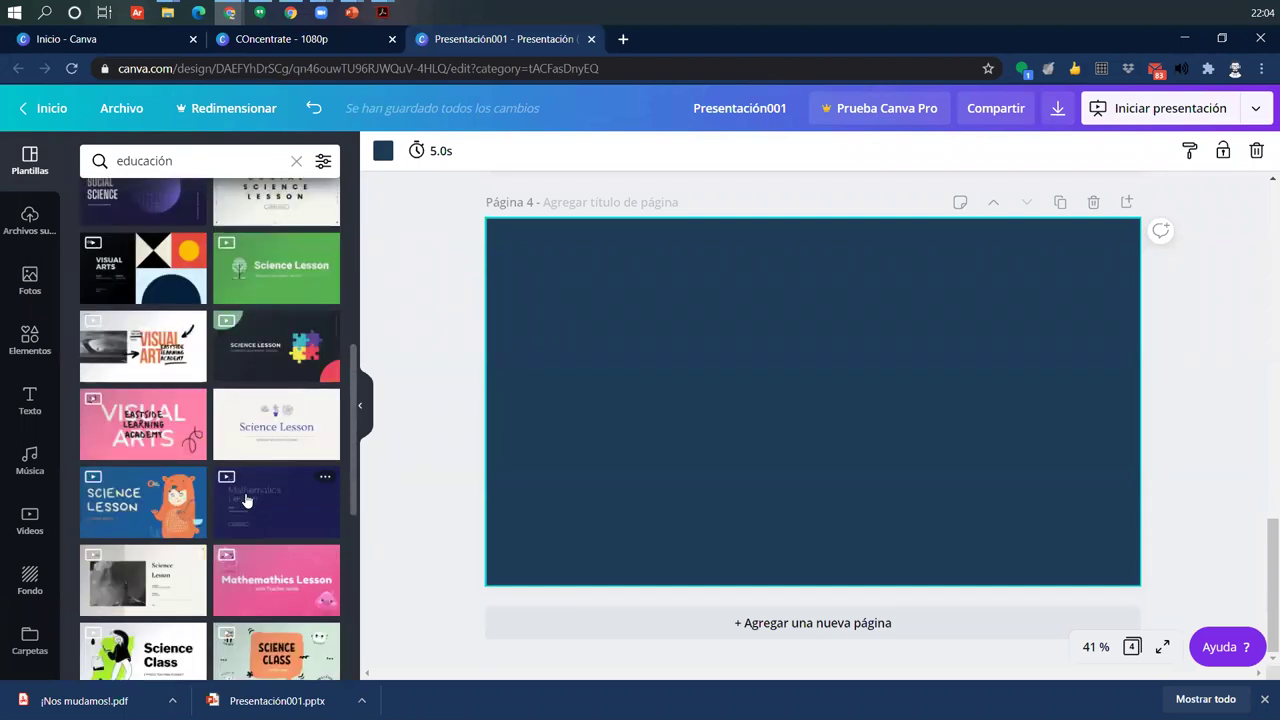
{"action": "scroll", "coordinate": [246, 500], "scroll_direction": "down", "scroll_amount": 4}
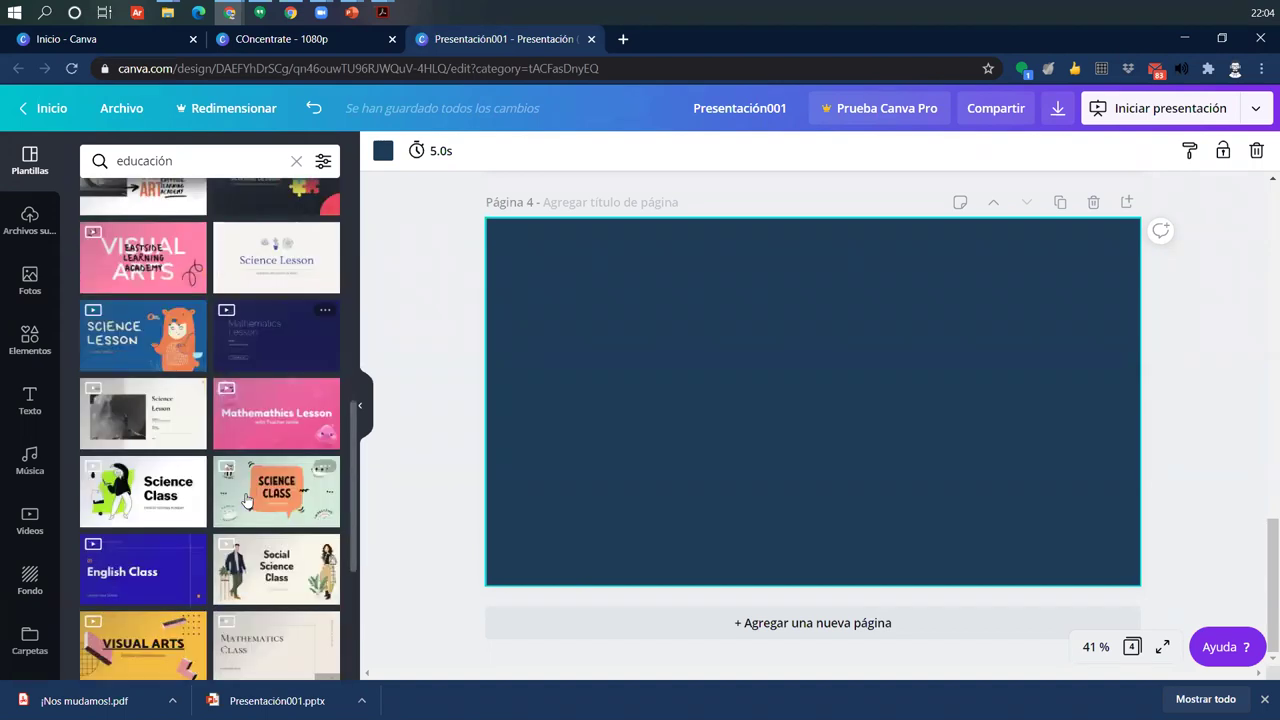
{"action": "scroll", "coordinate": [246, 500], "scroll_direction": "up", "scroll_amount": 1}
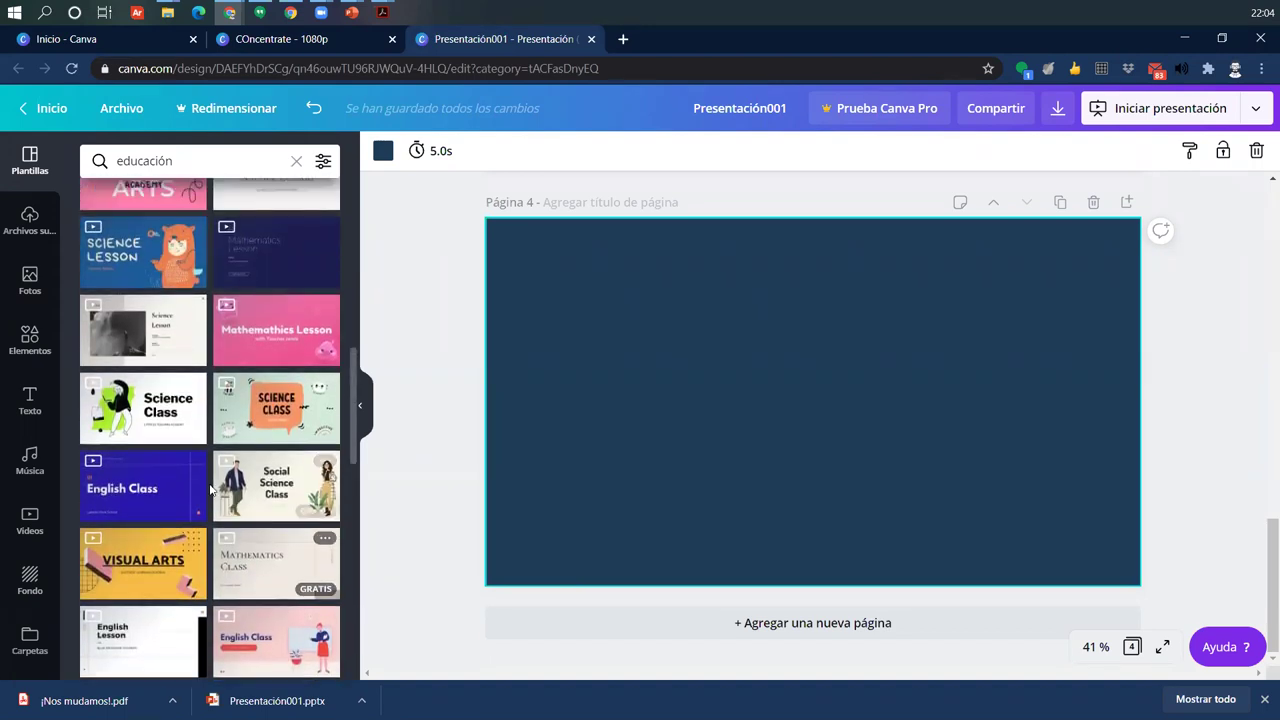
Step: Apply the Black and Green Science Class 'LOOK AT THESE EXAMPLES' page to page 4
{"action": "left_click", "coordinate": [138, 419]}
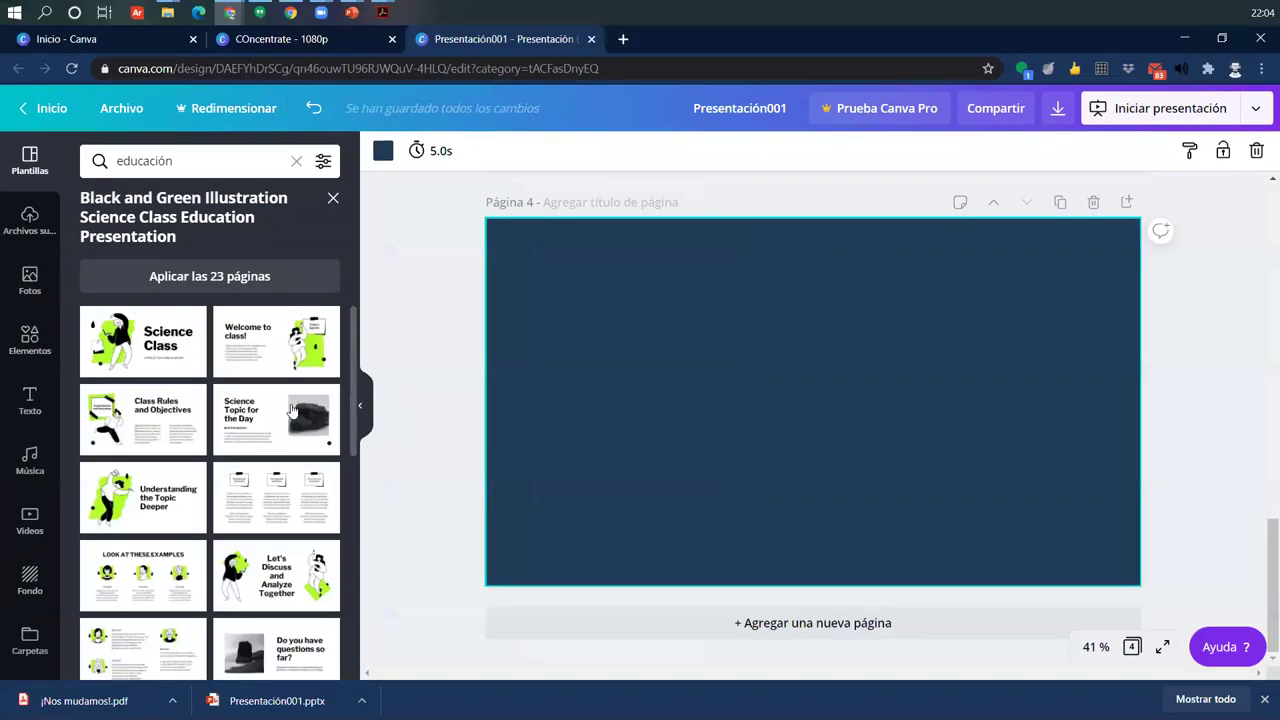
{"action": "scroll", "coordinate": [386, 425], "scroll_direction": "down", "scroll_amount": 2}
{"action": "scroll", "coordinate": [292, 410], "scroll_direction": "down", "scroll_amount": 5}
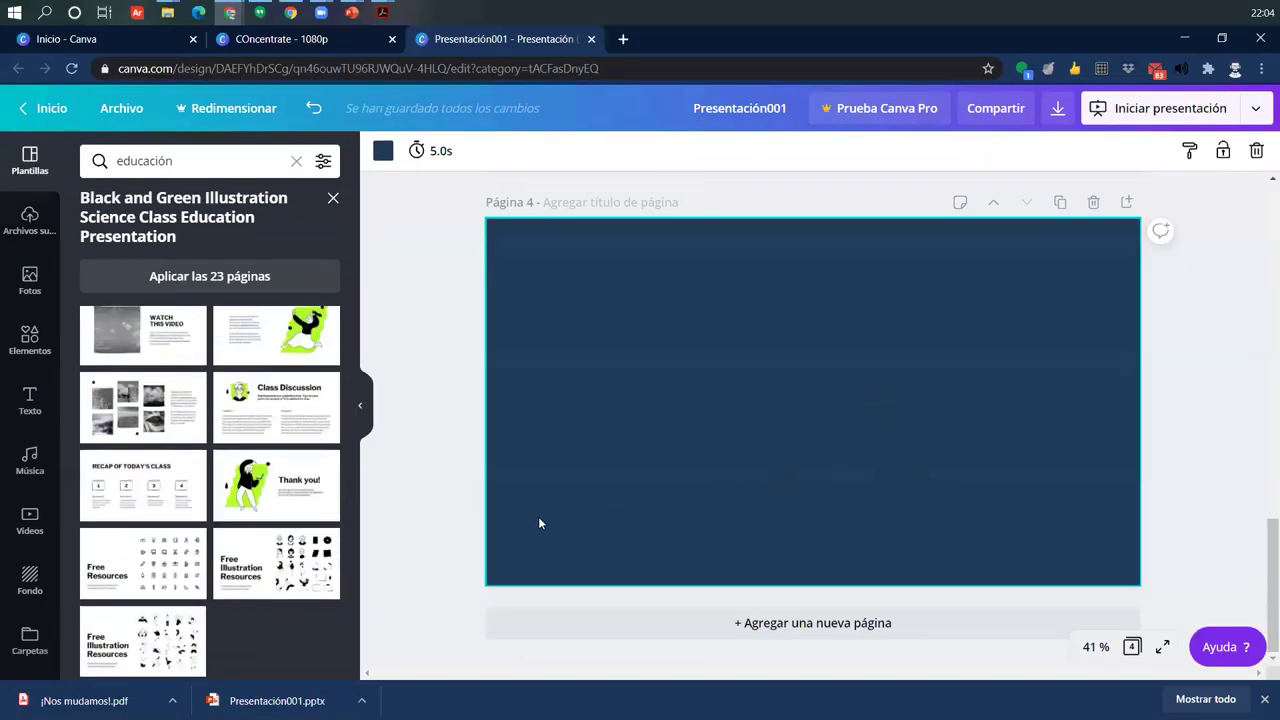
{"action": "scroll", "coordinate": [275, 495], "scroll_direction": "up", "scroll_amount": 5}
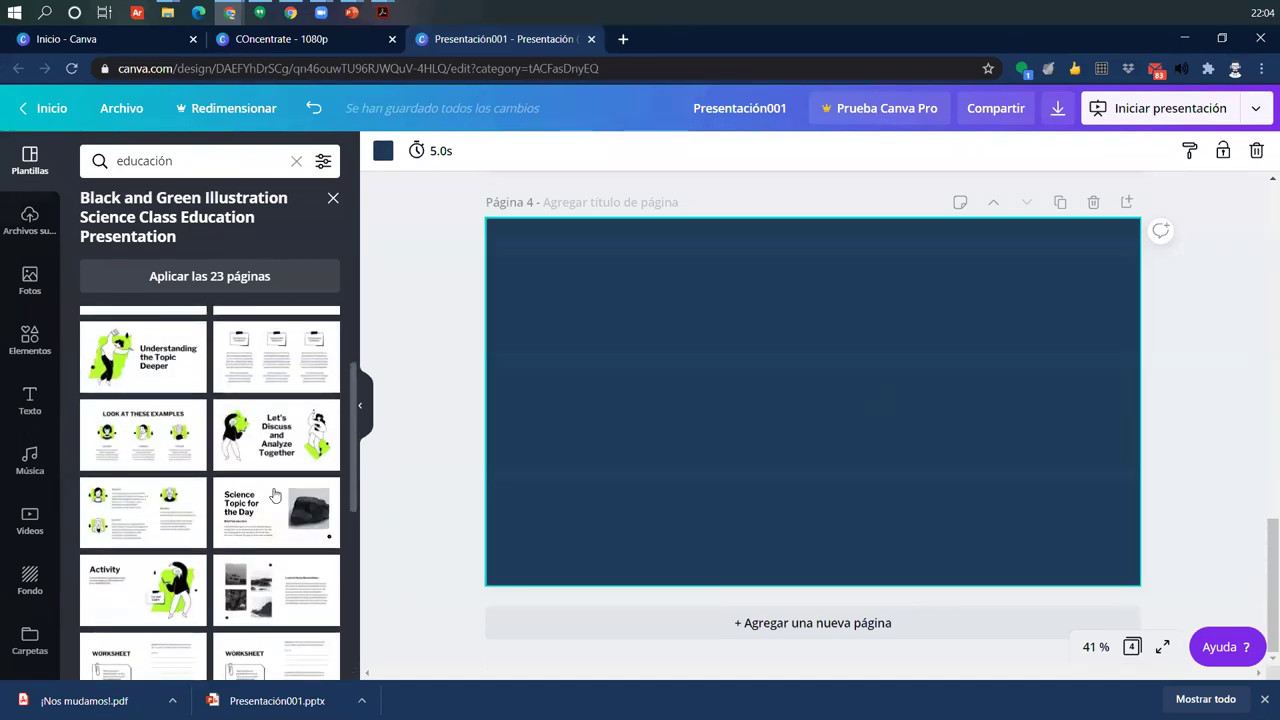
{"action": "left_click", "coordinate": [142, 436]}
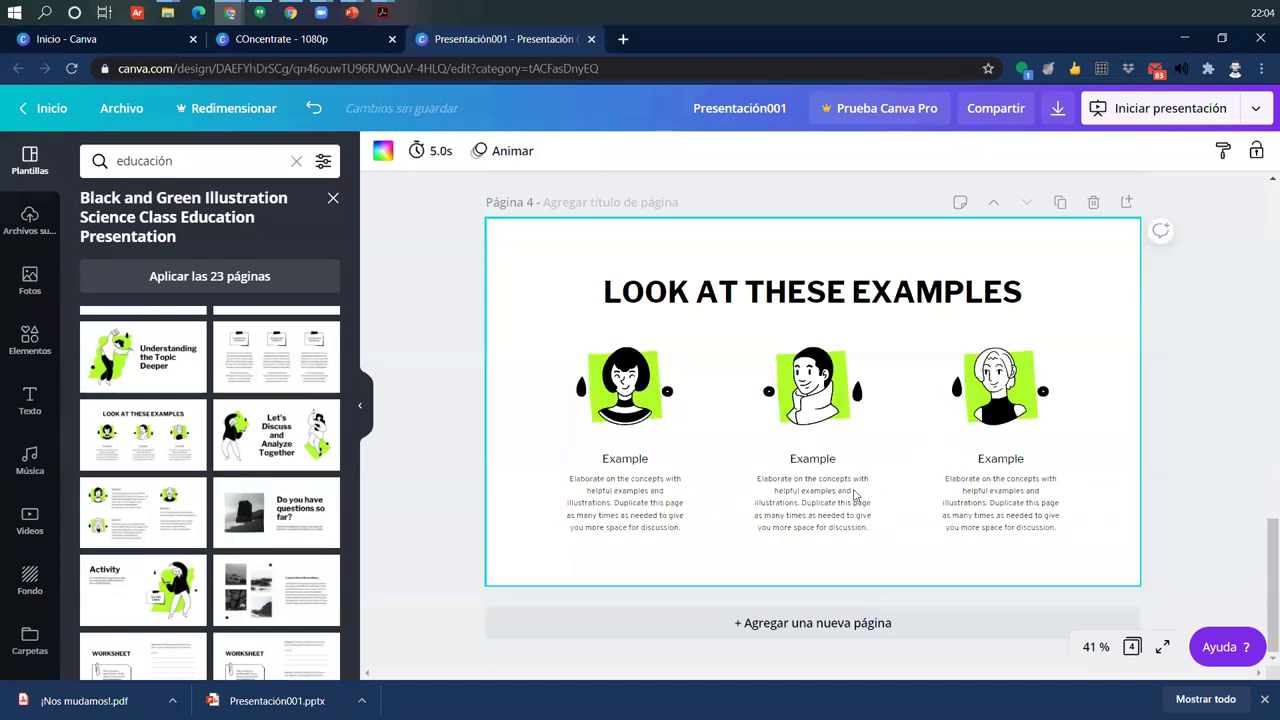
Step: Inspect page 4's three portraits and its 'LOOK AT THESE EXAMPLES' heading
{"action": "left_click", "coordinate": [1000, 392]}
{"action": "left_click", "coordinate": [815, 395]}
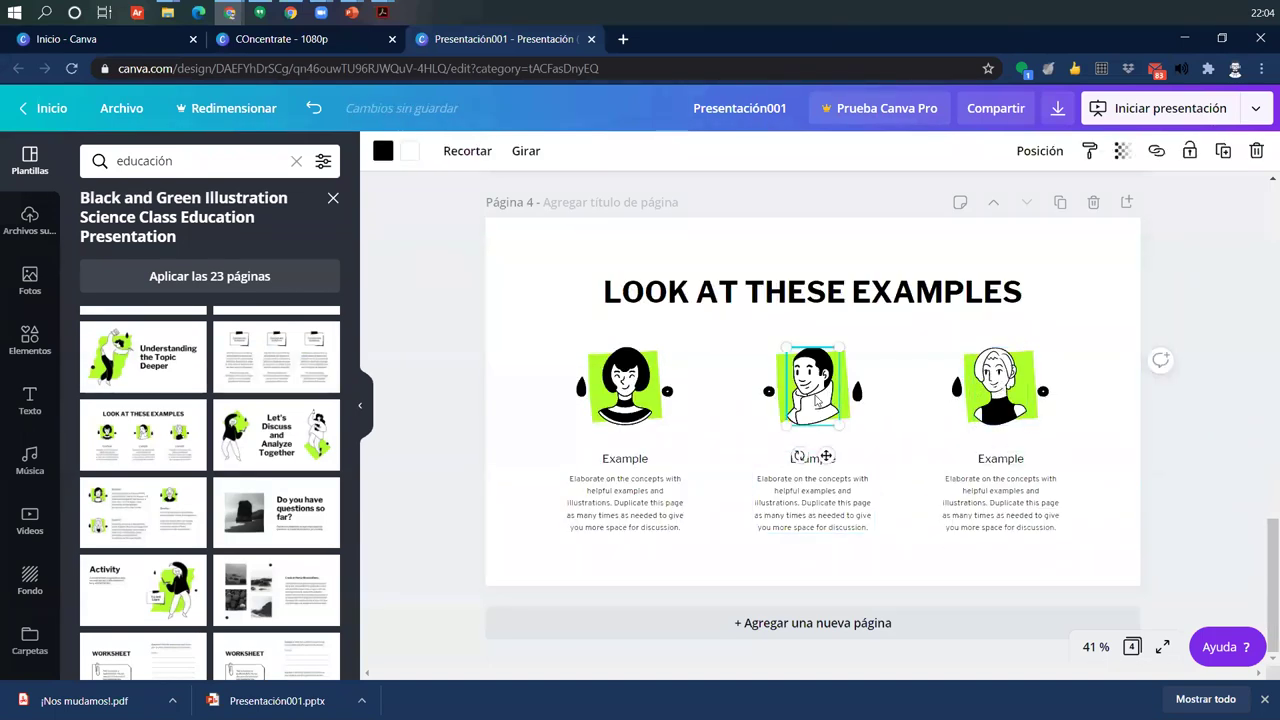
{"action": "left_click", "coordinate": [980, 400]}
{"action": "scroll", "coordinate": [815, 490], "scroll_direction": "up", "scroll_amount": 3}
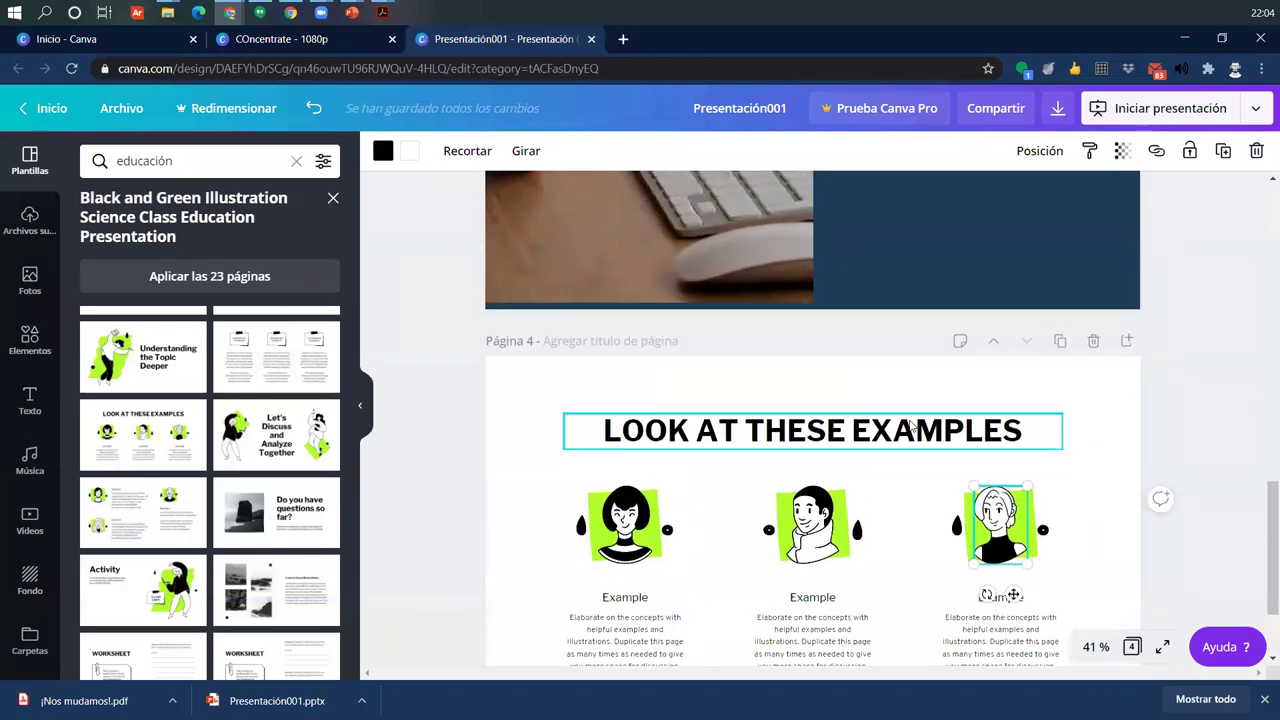
{"action": "scroll", "coordinate": [815, 490], "scroll_direction": "down", "scroll_amount": 2}
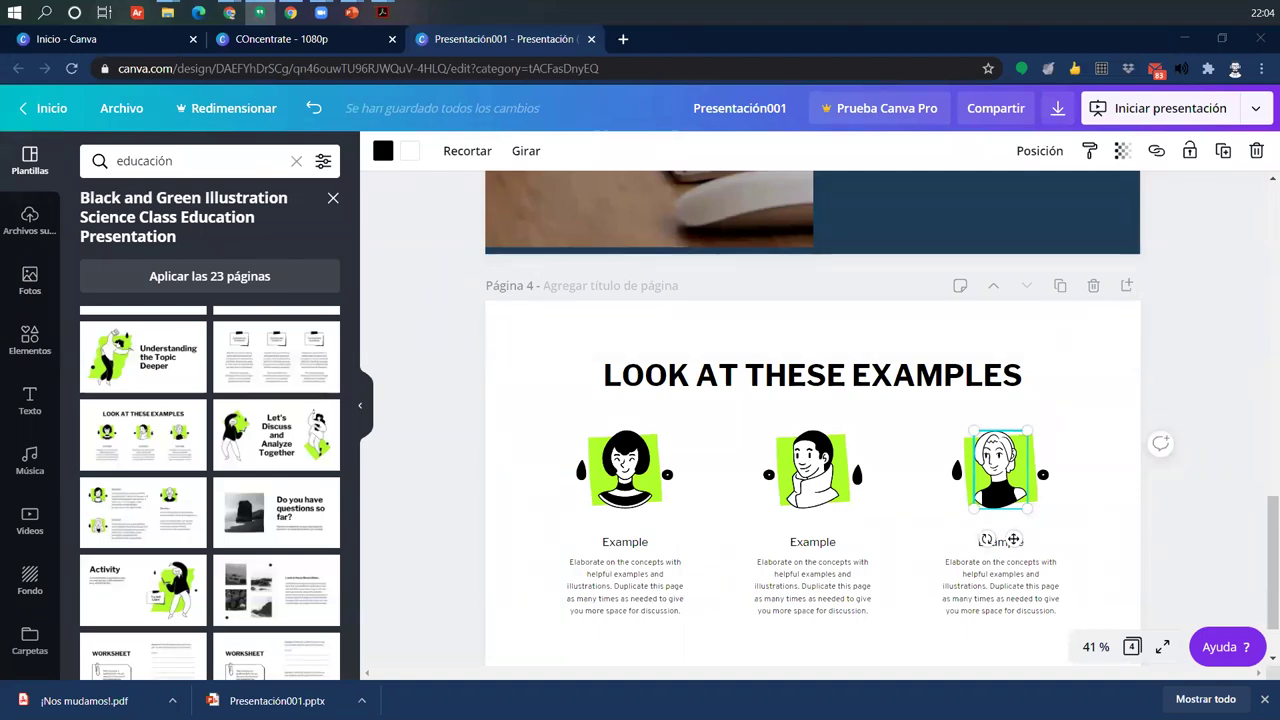
{"action": "left_click", "coordinate": [763, 377]}
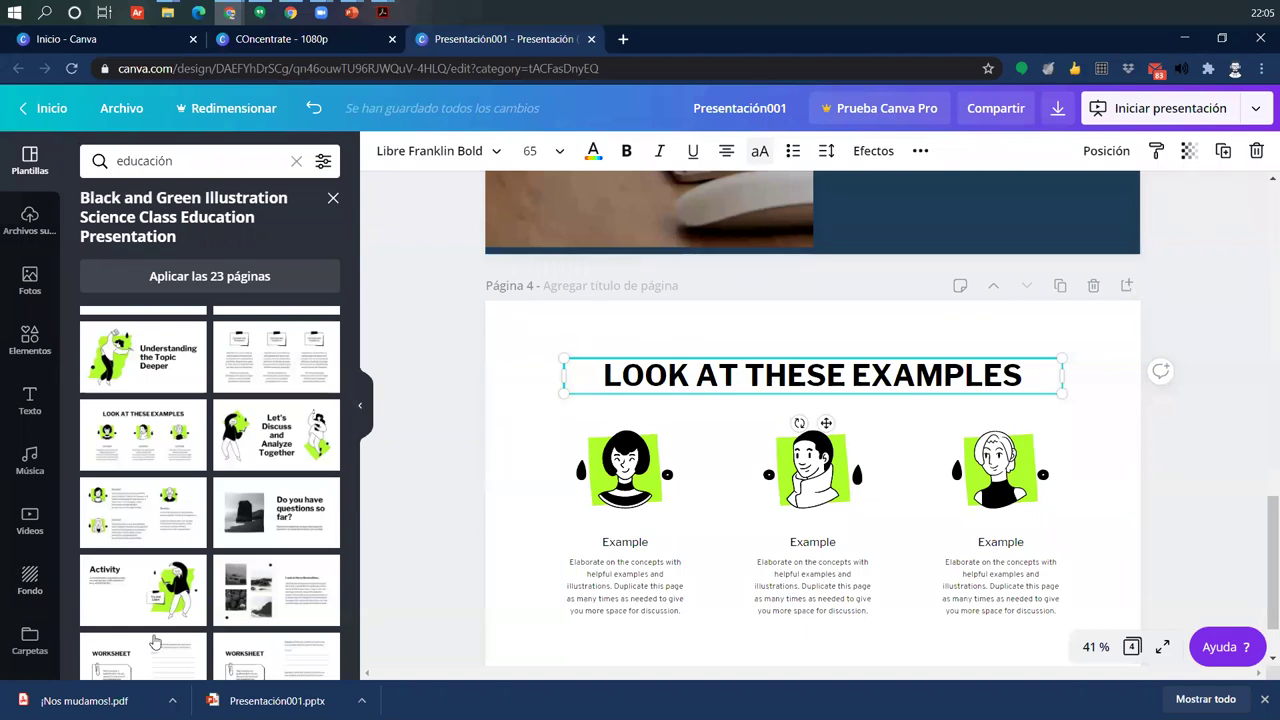
{"action": "scroll", "coordinate": [264, 577], "scroll_direction": "down", "scroll_amount": 3}
{"action": "scroll", "coordinate": [264, 577], "scroll_direction": "down", "scroll_amount": 2}
{"action": "scroll", "coordinate": [265, 578], "scroll_direction": "up", "scroll_amount": 6}
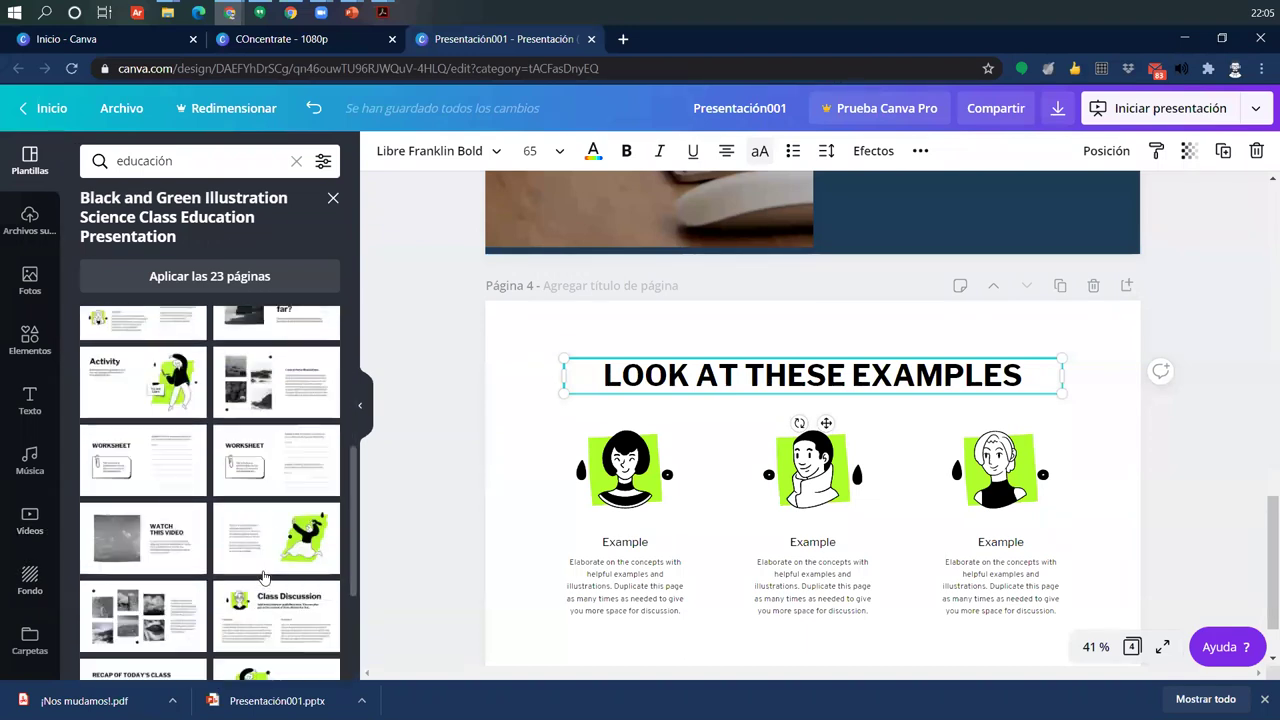
Step: Retitle the page 4 heading to 'MIS ALUMNOS'
{"action": "double_click", "coordinate": [750, 377]}
{"action": "left_click", "coordinate": [1013, 376]}
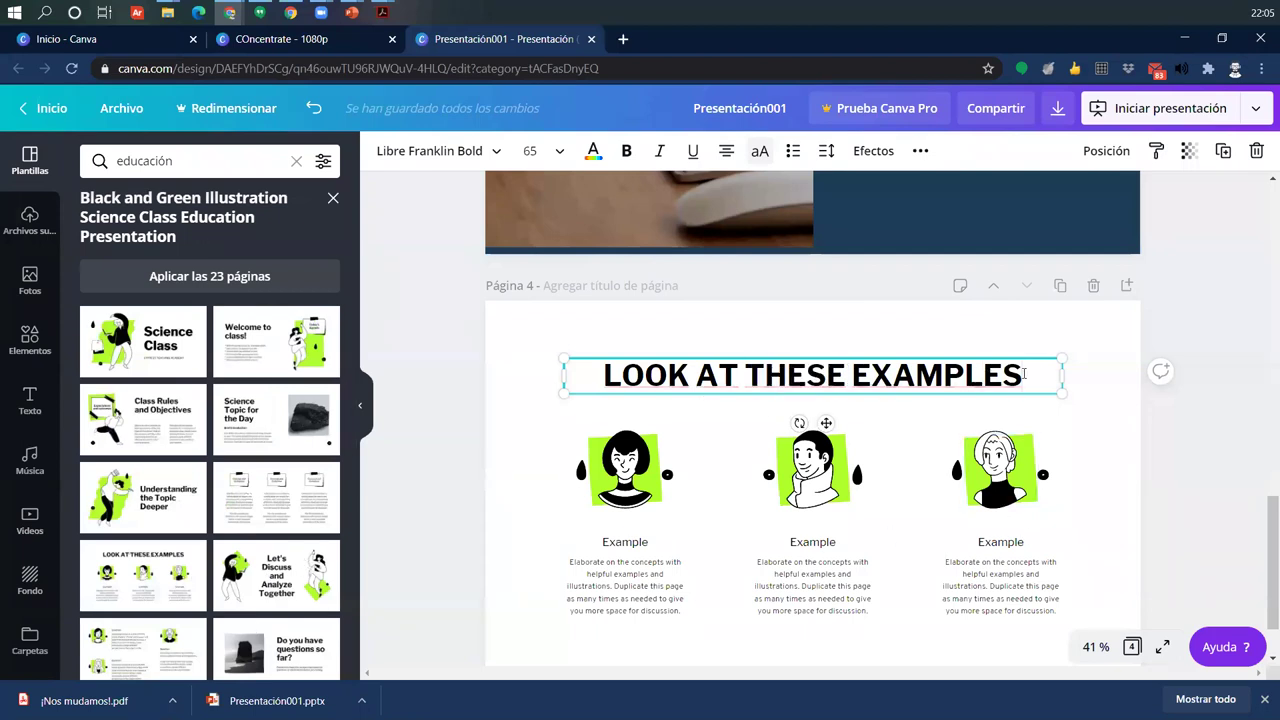
{"action": "key", "text": "ctrl+a"}
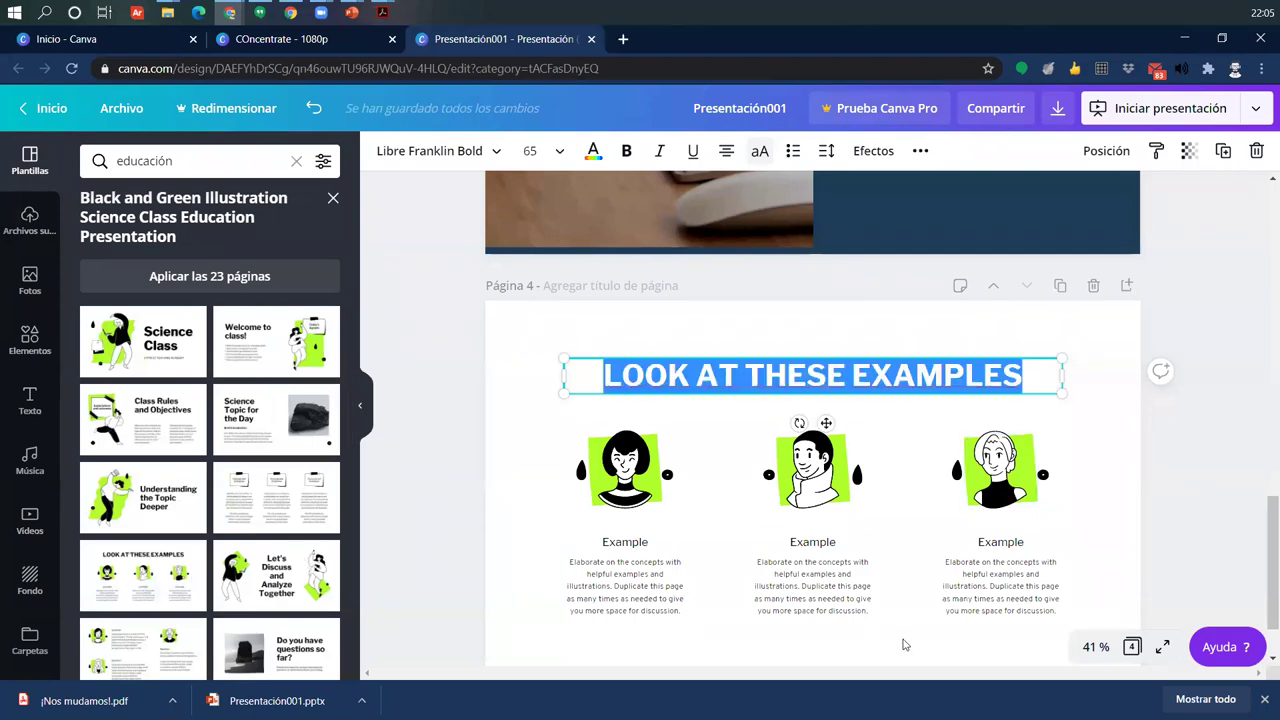
{"action": "type", "text": "KS A+"}
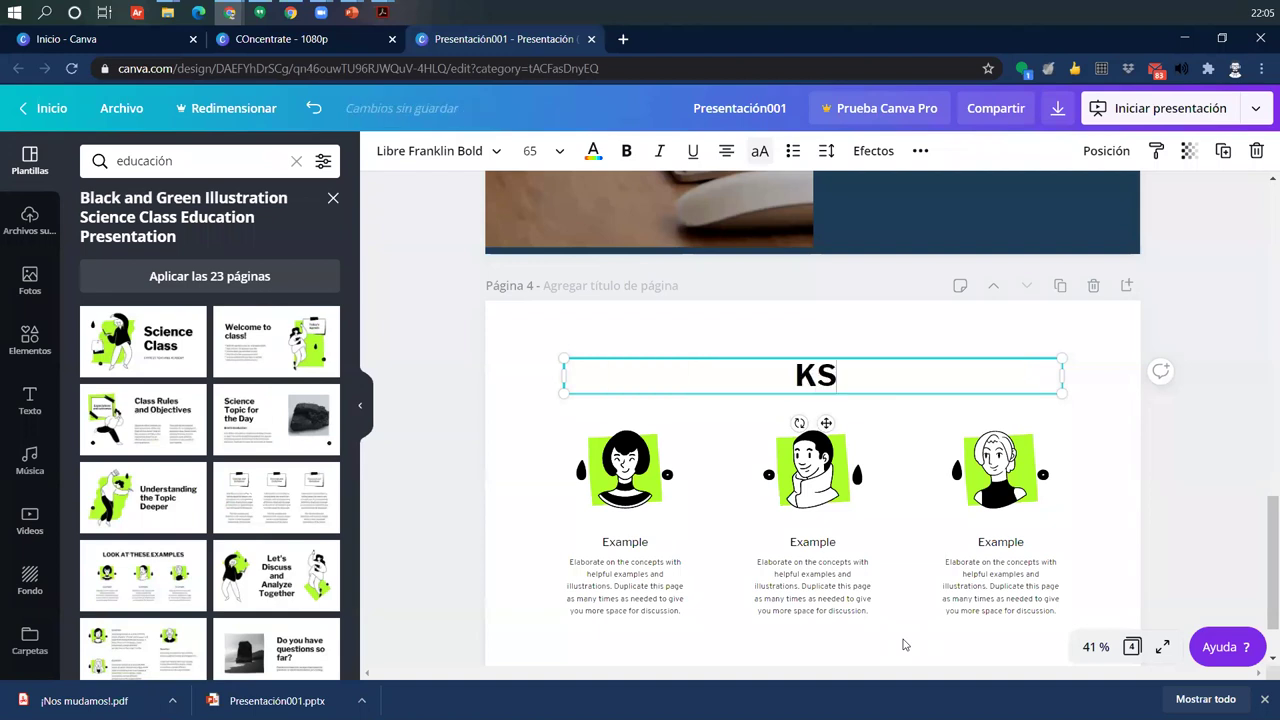
{"action": "key", "text": "BackSpace"}
{"action": "key", "text": "BackSpace"}
{"action": "key", "text": "BackSpace"}
{"action": "key", "text": "BackSpace"}
{"action": "key", "text": "BackSpace"}
{"action": "type", "text": "MIS ALUMNOS"}
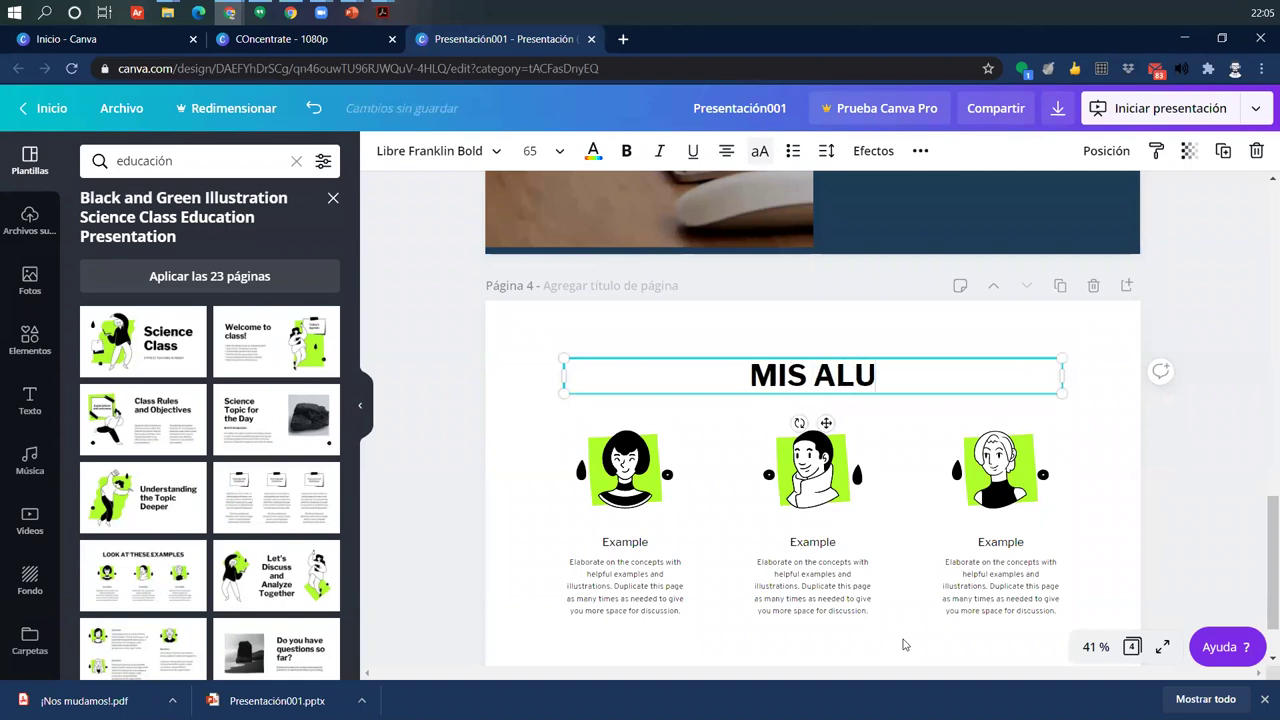
Step: Replace the three 'Example' portrait captions with the students' first names
{"action": "double_click", "coordinate": [636, 542]}
{"action": "type", "text": "Juanita"}
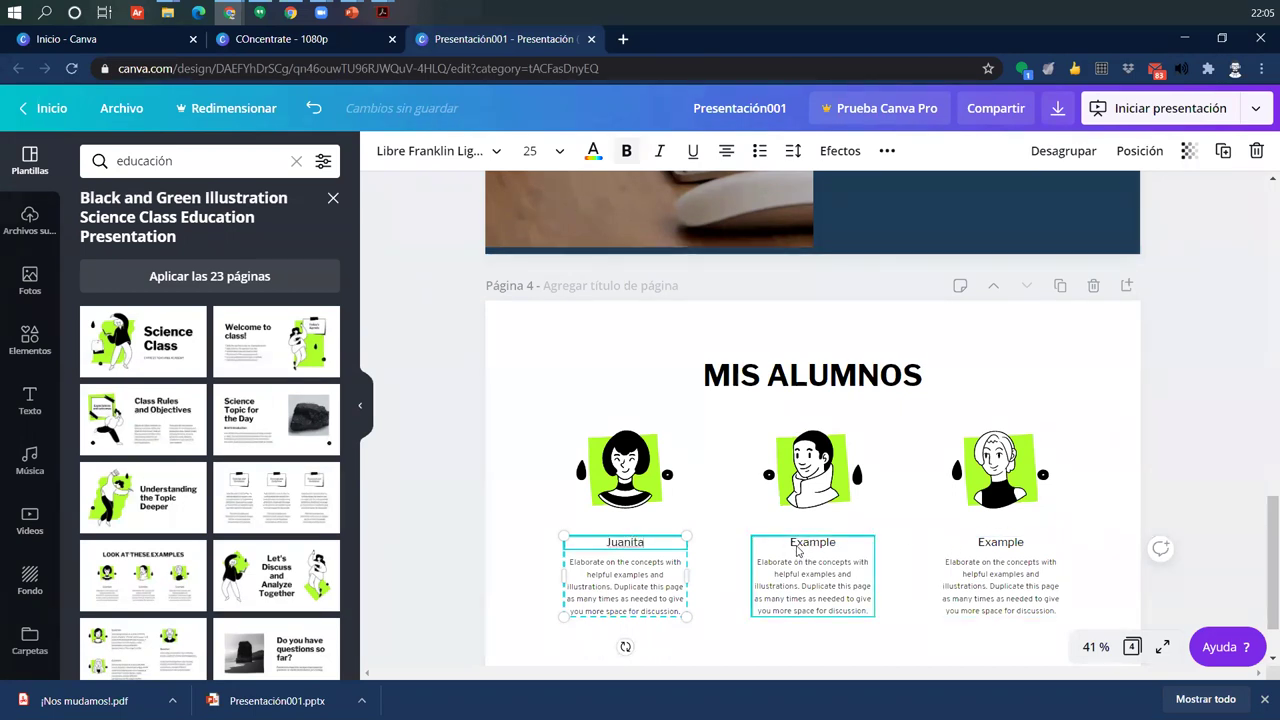
{"action": "left_click", "coordinate": [797, 545]}
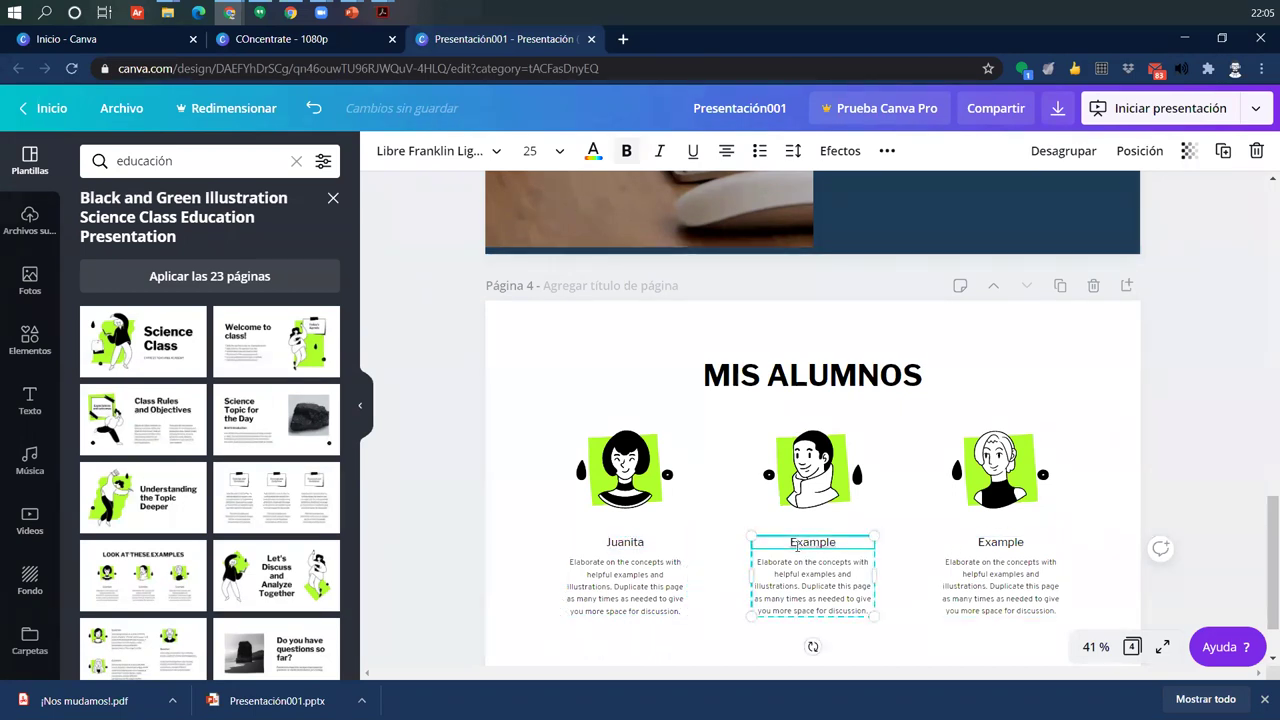
{"action": "double_click", "coordinate": [797, 545]}
{"action": "type", "text": "Ped"}
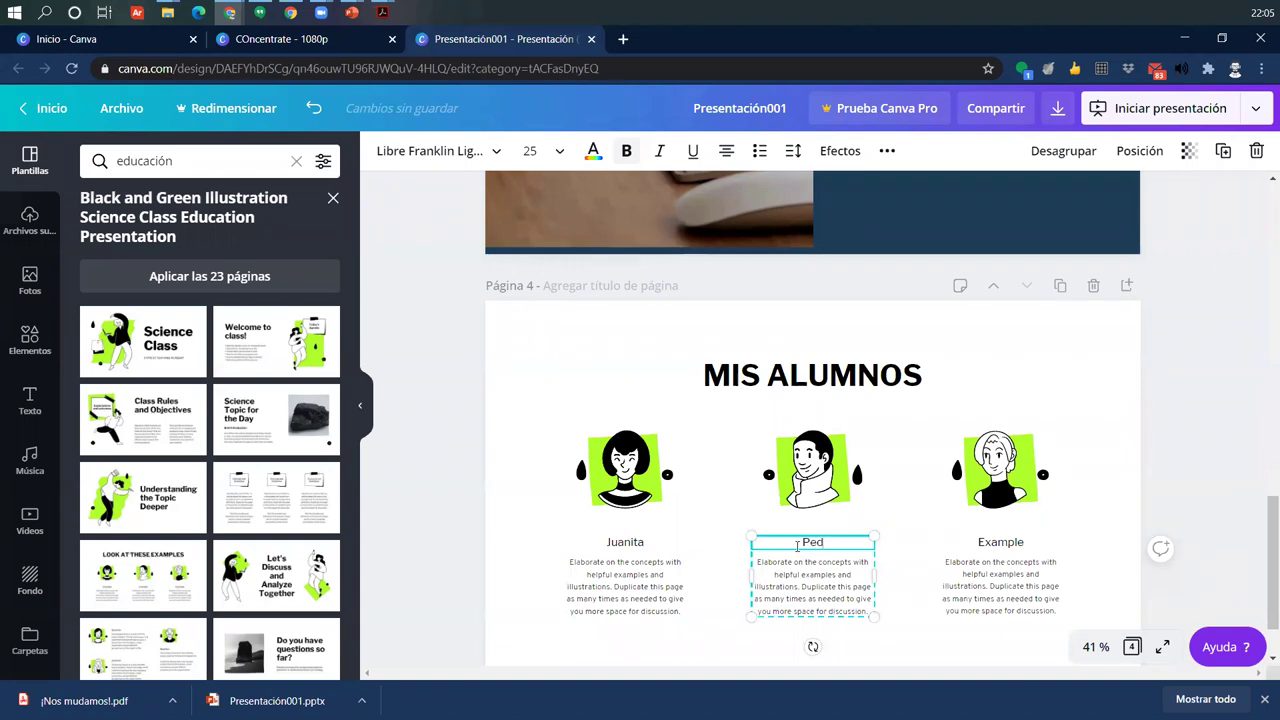
{"action": "type", "text": "rito"}
{"action": "left_click", "coordinate": [995, 545]}
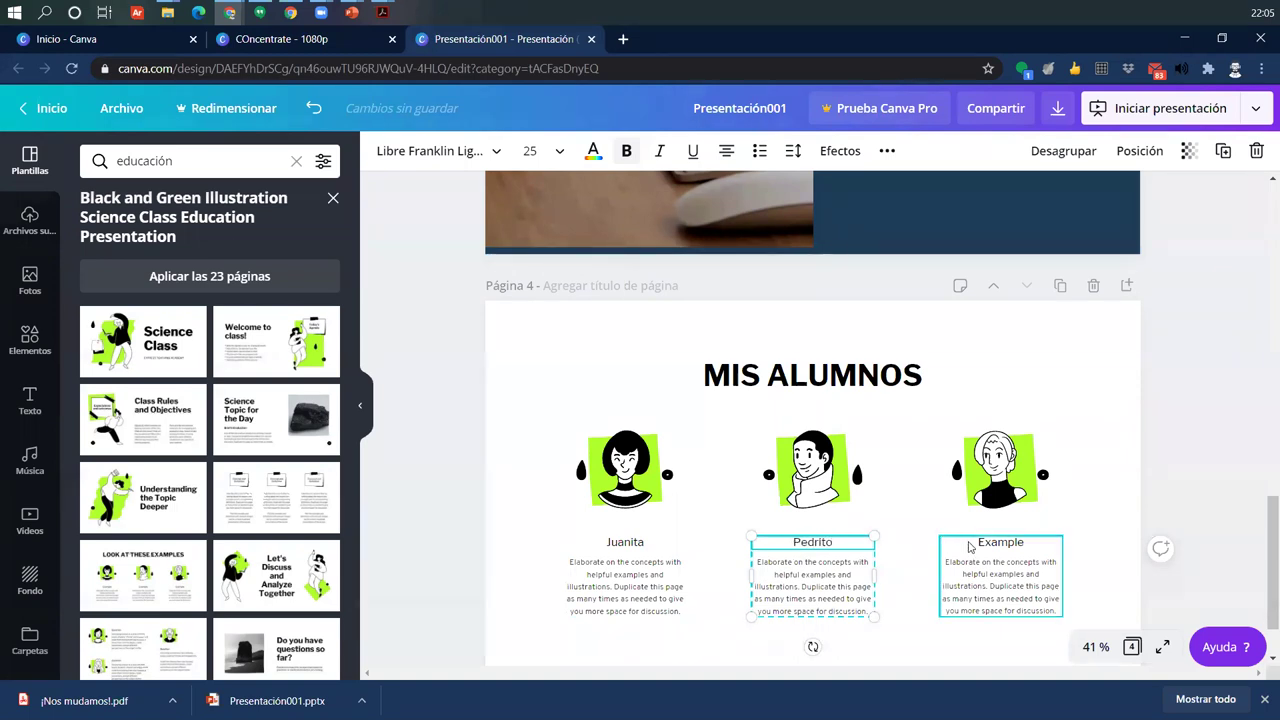
{"action": "double_click", "coordinate": [995, 545]}
{"action": "type", "text": "Anita"}
Step: Replace the three portrait descriptions with placeholder text 'asdasda', 'asdasdasd' and 'asd'
{"action": "left_click", "coordinate": [610, 582]}
{"action": "double_click", "coordinate": [610, 582]}
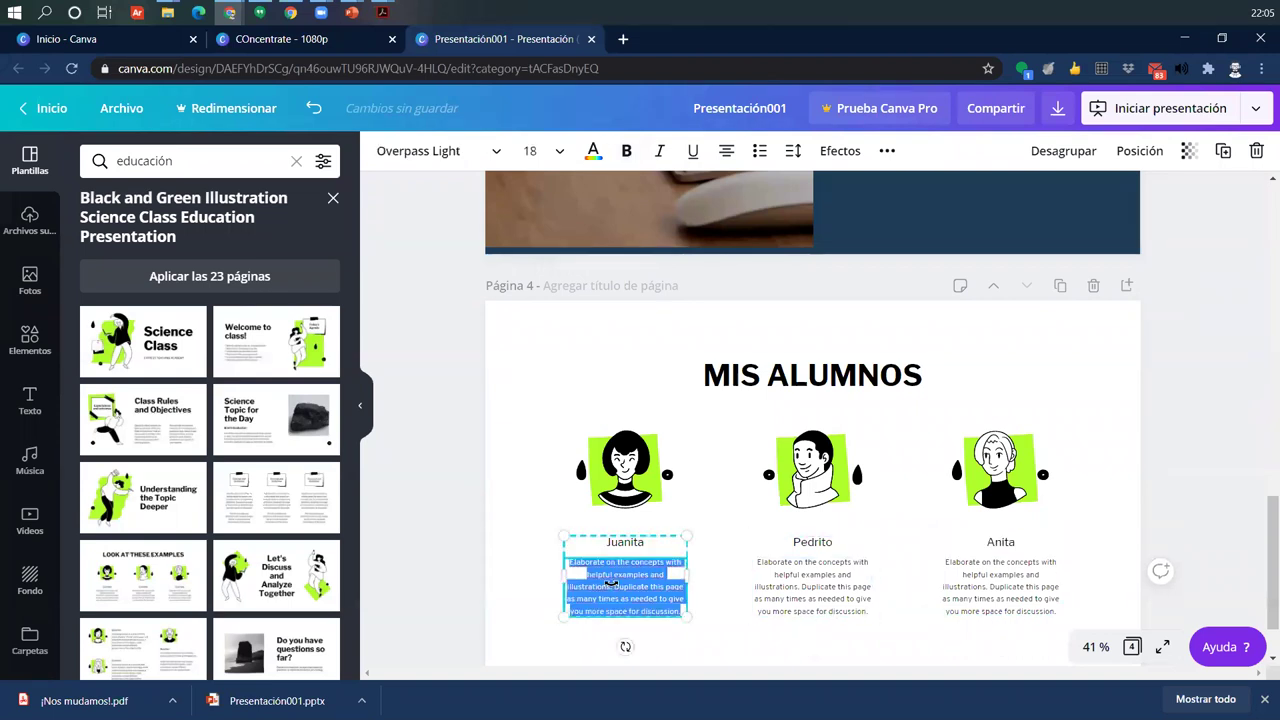
{"action": "type", "text": "asdasda"}
{"action": "left_click", "coordinate": [795, 583]}
{"action": "double_click", "coordinate": [795, 583]}
{"action": "type", "text": "asdasdasd"}
{"action": "left_click", "coordinate": [1015, 584]}
{"action": "double_click", "coordinate": [1015, 584]}
{"action": "type", "text": "asd"}
{"action": "left_click", "coordinate": [1075, 512]}
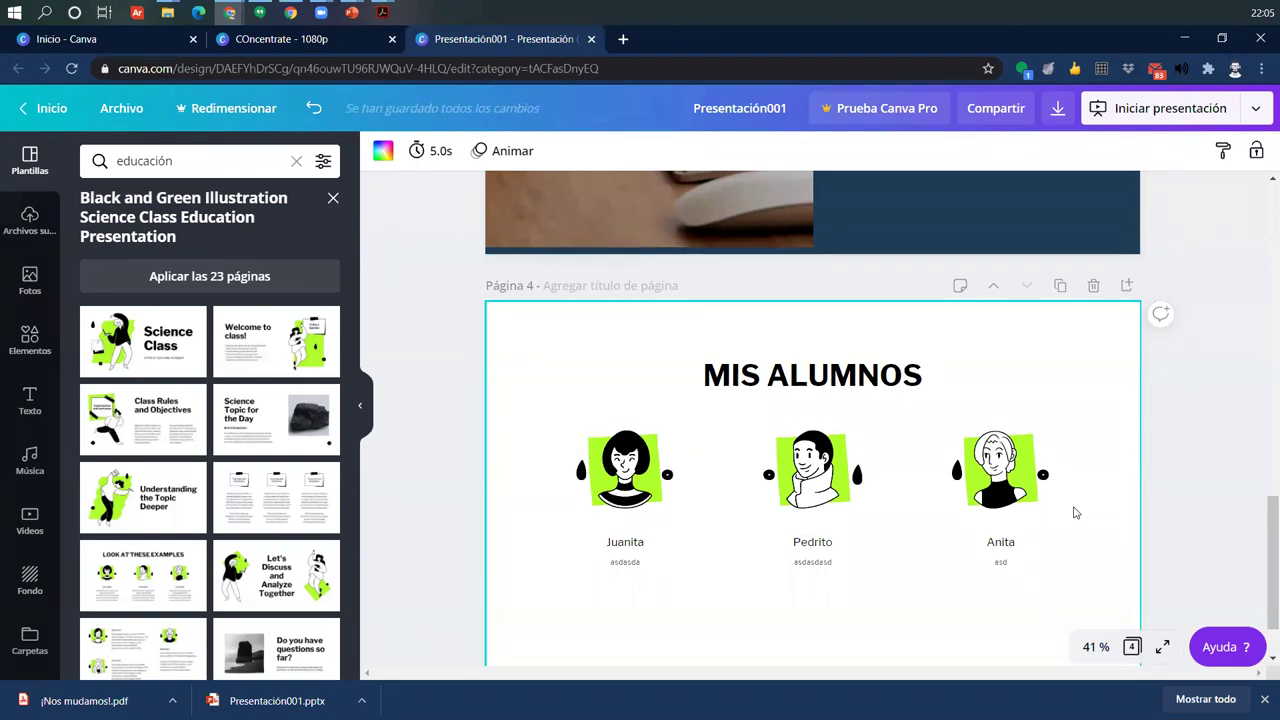
Step: Recolour the first and middle portrait backgrounds light blue
{"action": "scroll", "coordinate": [1020, 386], "scroll_direction": "up", "scroll_amount": 2}
{"action": "scroll", "coordinate": [837, 405], "scroll_direction": "down", "scroll_amount": 3}
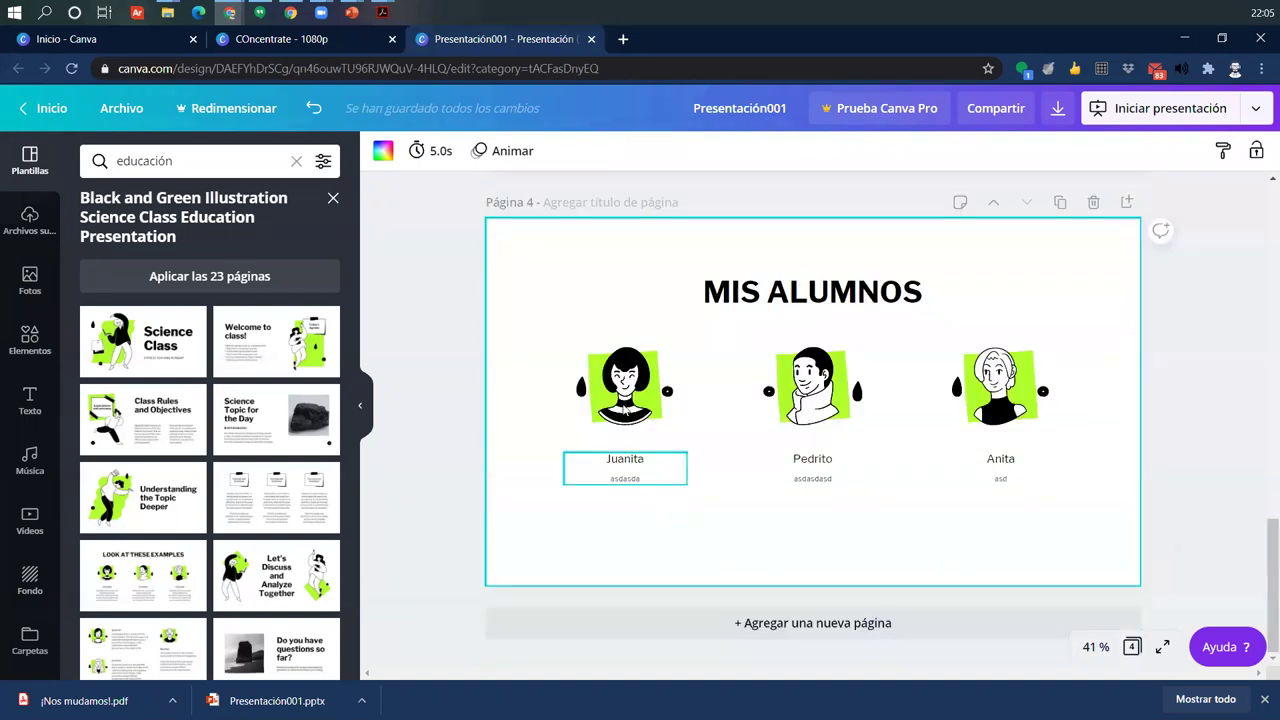
{"action": "scroll", "coordinate": [894, 343], "scroll_direction": "up", "scroll_amount": 10}
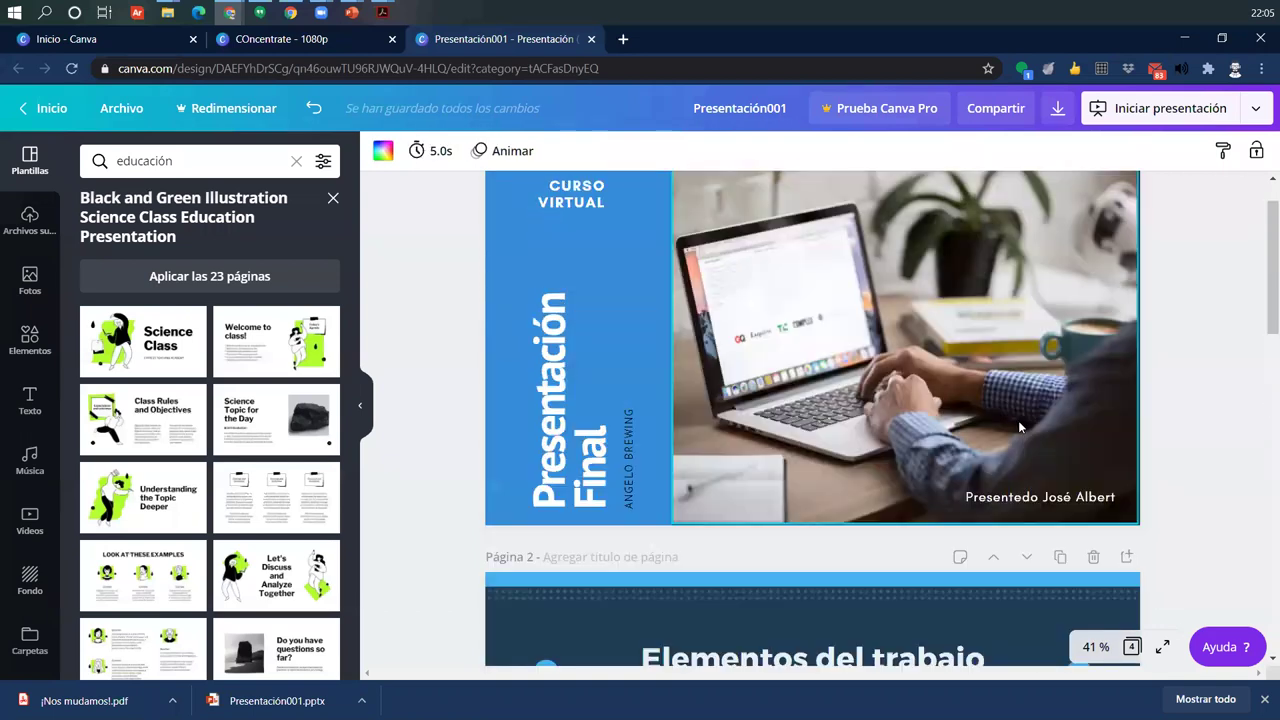
{"action": "scroll", "coordinate": [1019, 426], "scroll_direction": "down", "scroll_amount": 10}
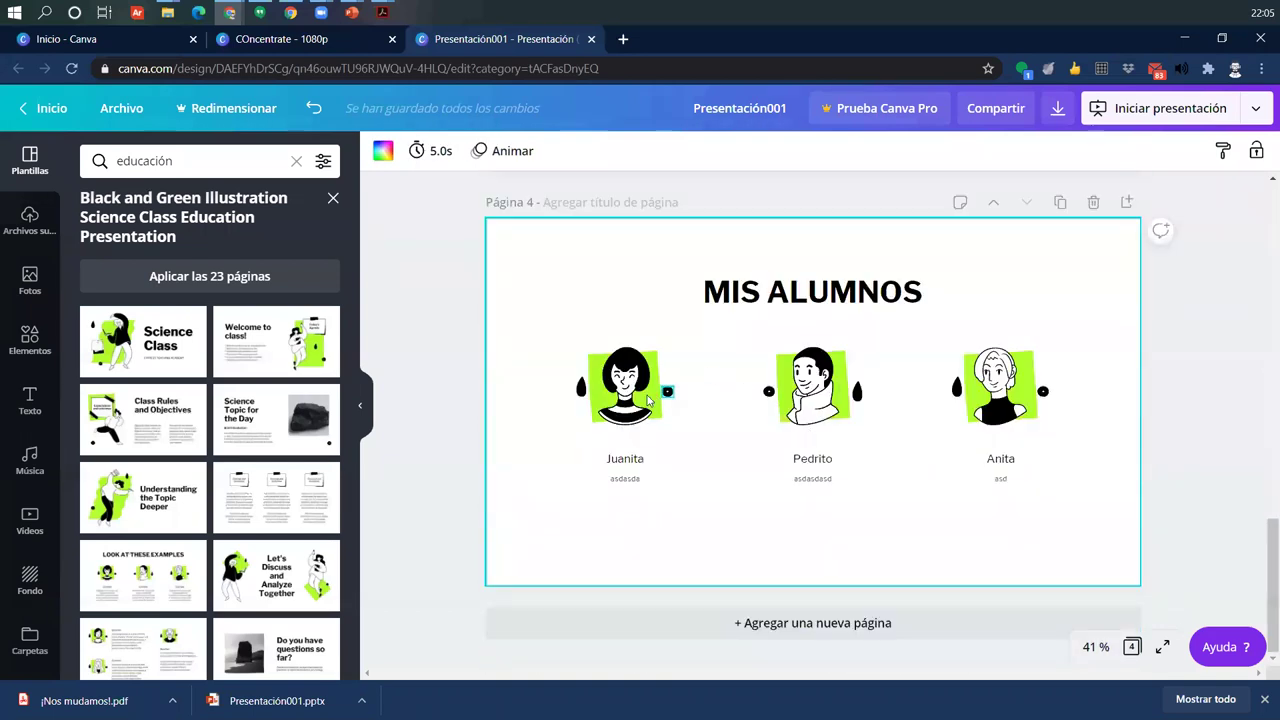
{"action": "left_click", "coordinate": [650, 398]}
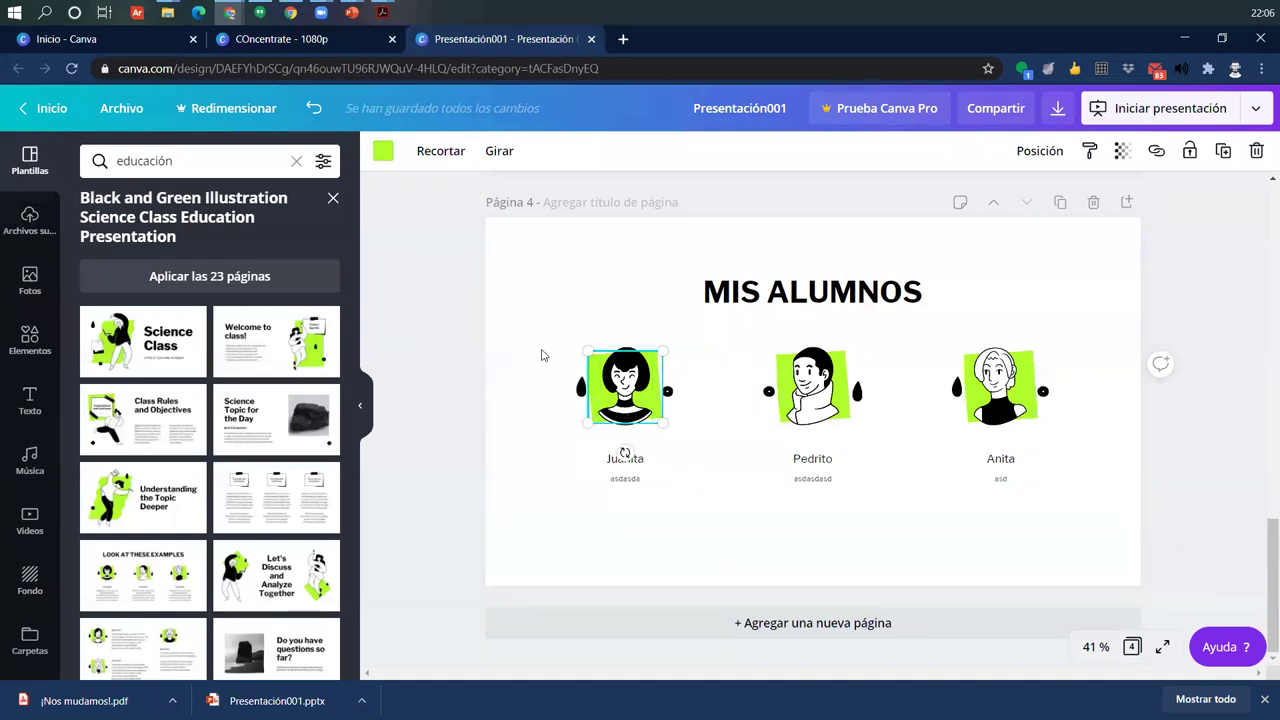
{"action": "left_click", "coordinate": [383, 151]}
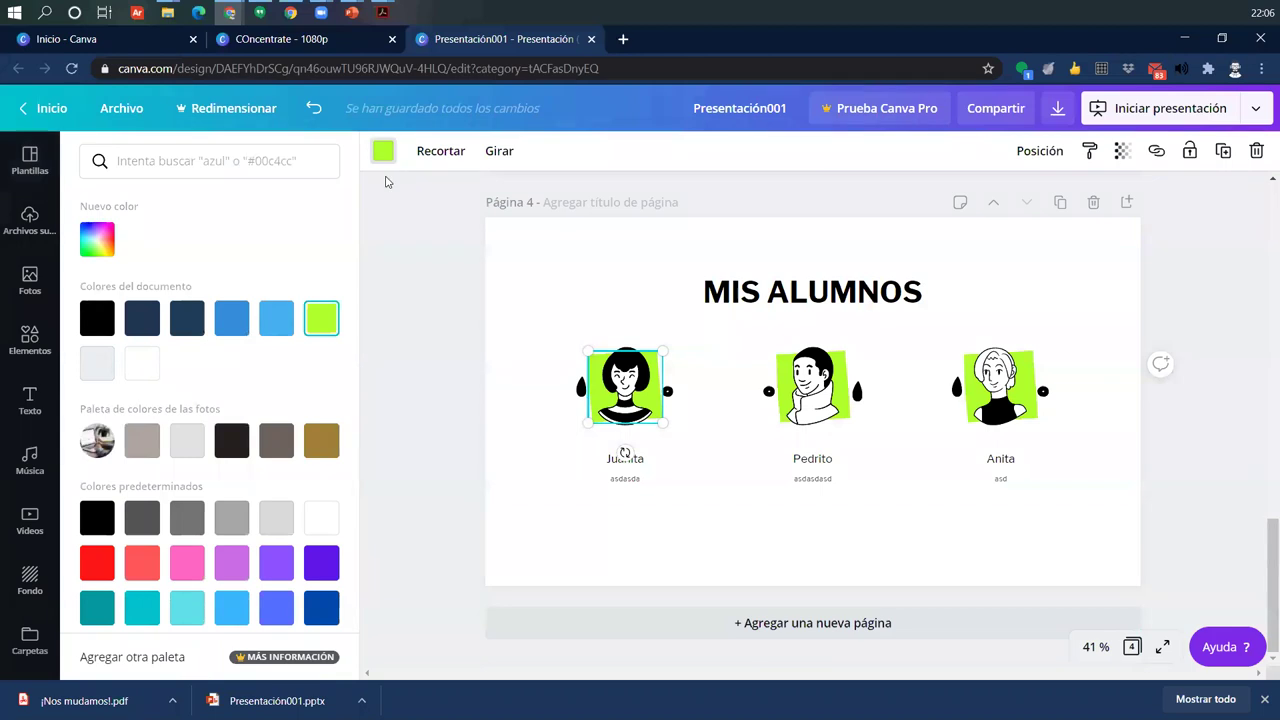
{"action": "left_click", "coordinate": [187, 320]}
{"action": "left_click", "coordinate": [244, 333]}
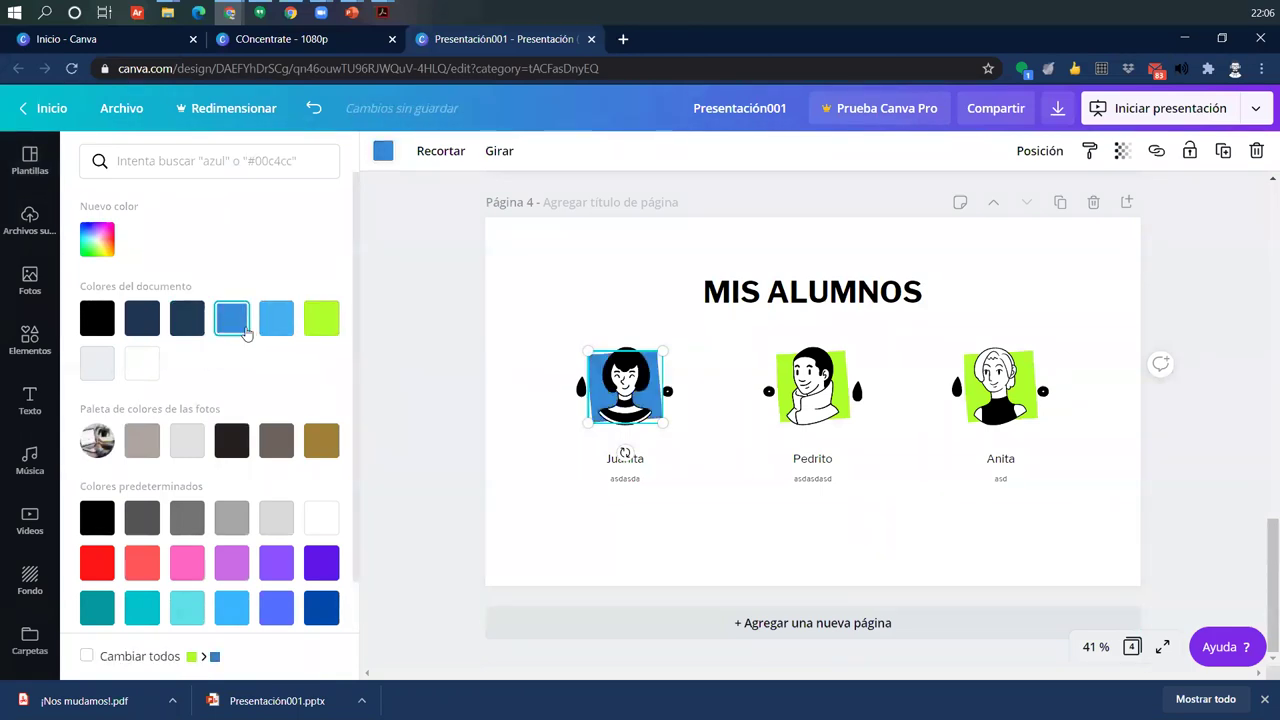
{"action": "left_click", "coordinate": [276, 322]}
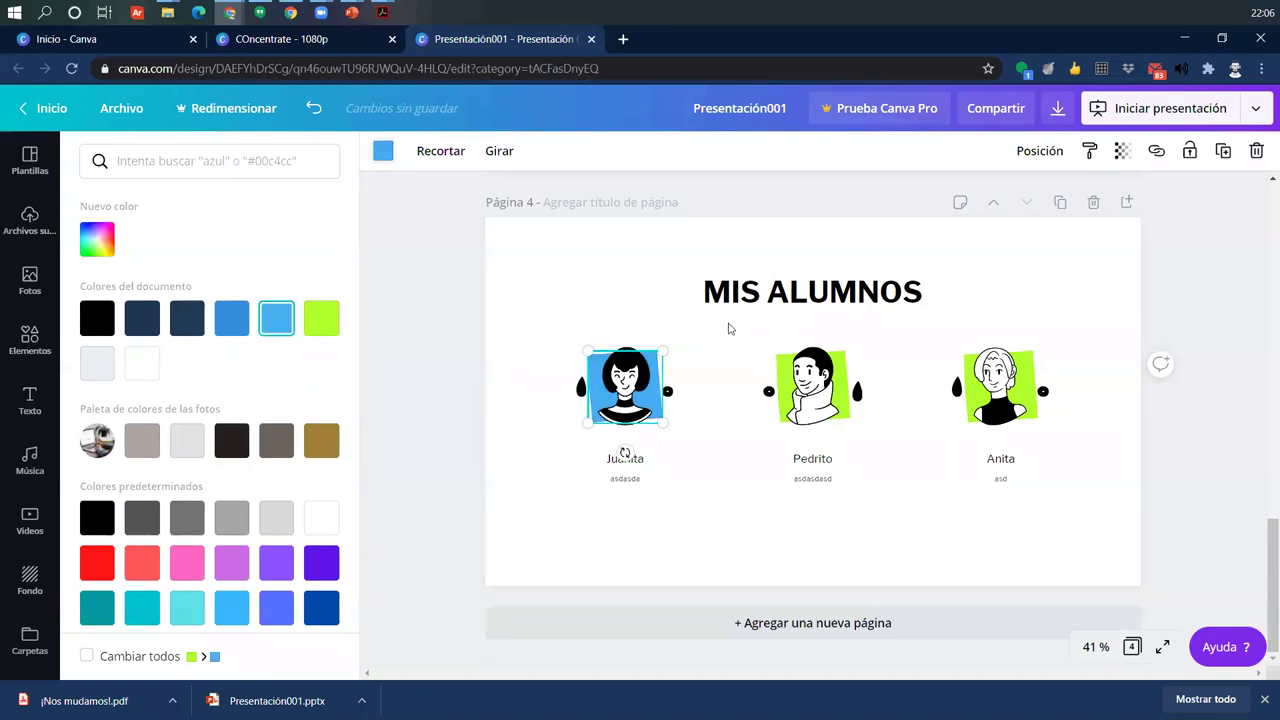
{"action": "left_click", "coordinate": [785, 372]}
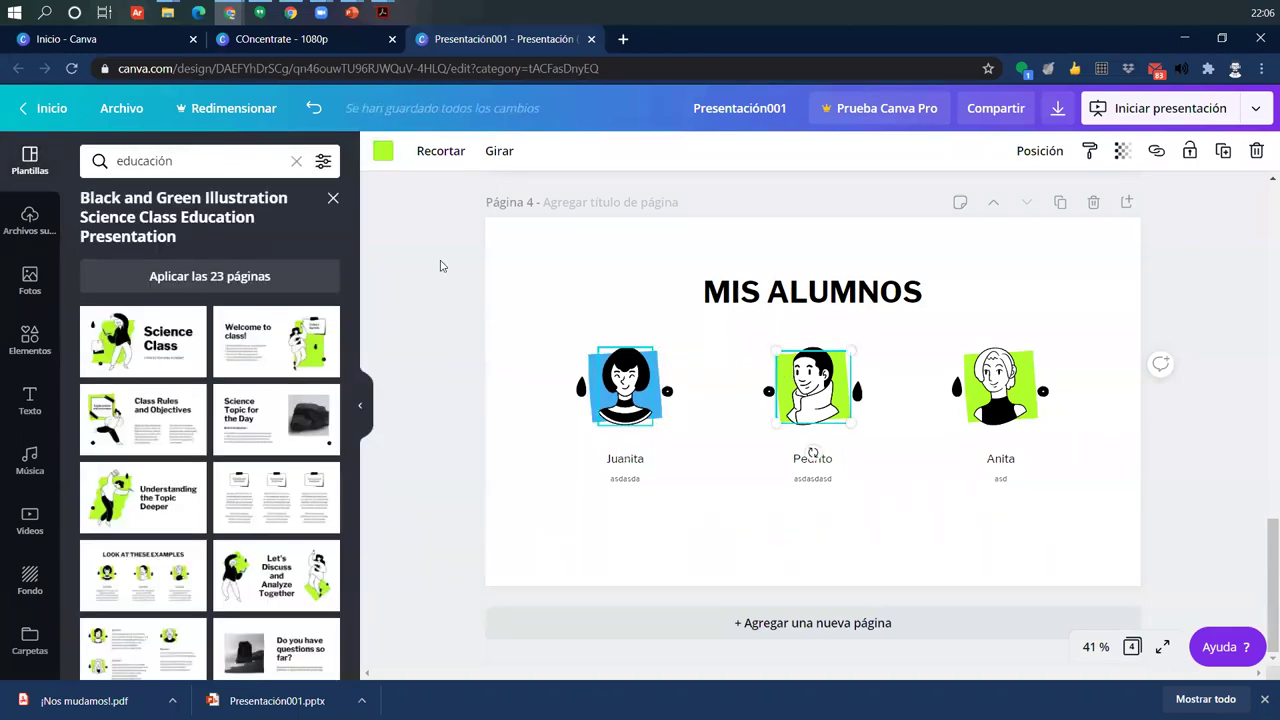
{"action": "left_click", "coordinate": [383, 150]}
{"action": "left_click", "coordinate": [276, 318]}
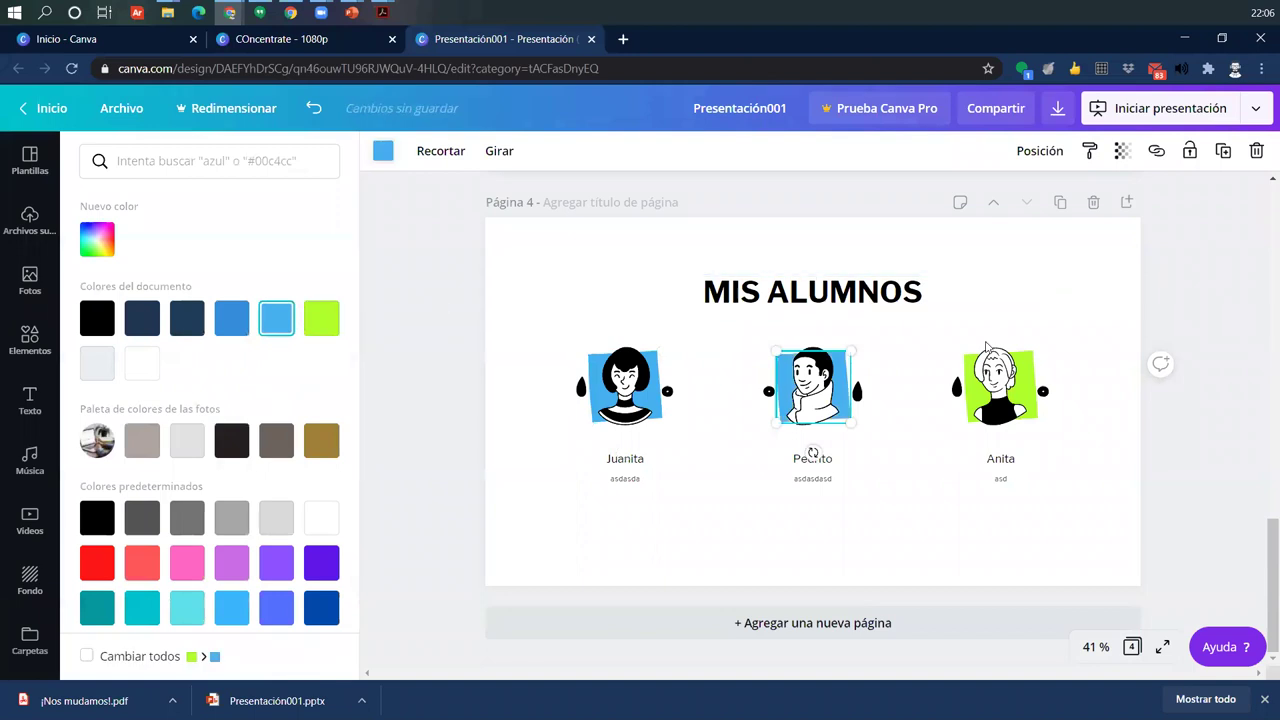
Step: Give the third portrait the same light-blue document colour
{"action": "left_click", "coordinate": [987, 352]}
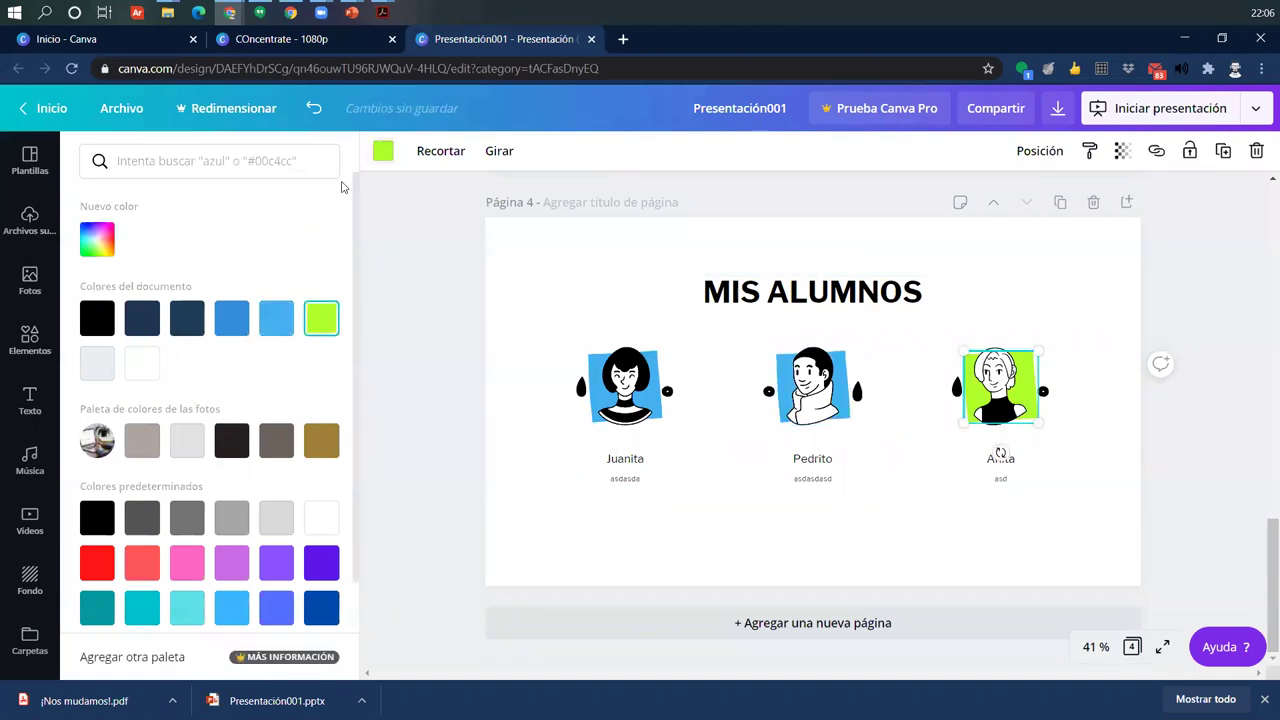
{"action": "left_click", "coordinate": [383, 152]}
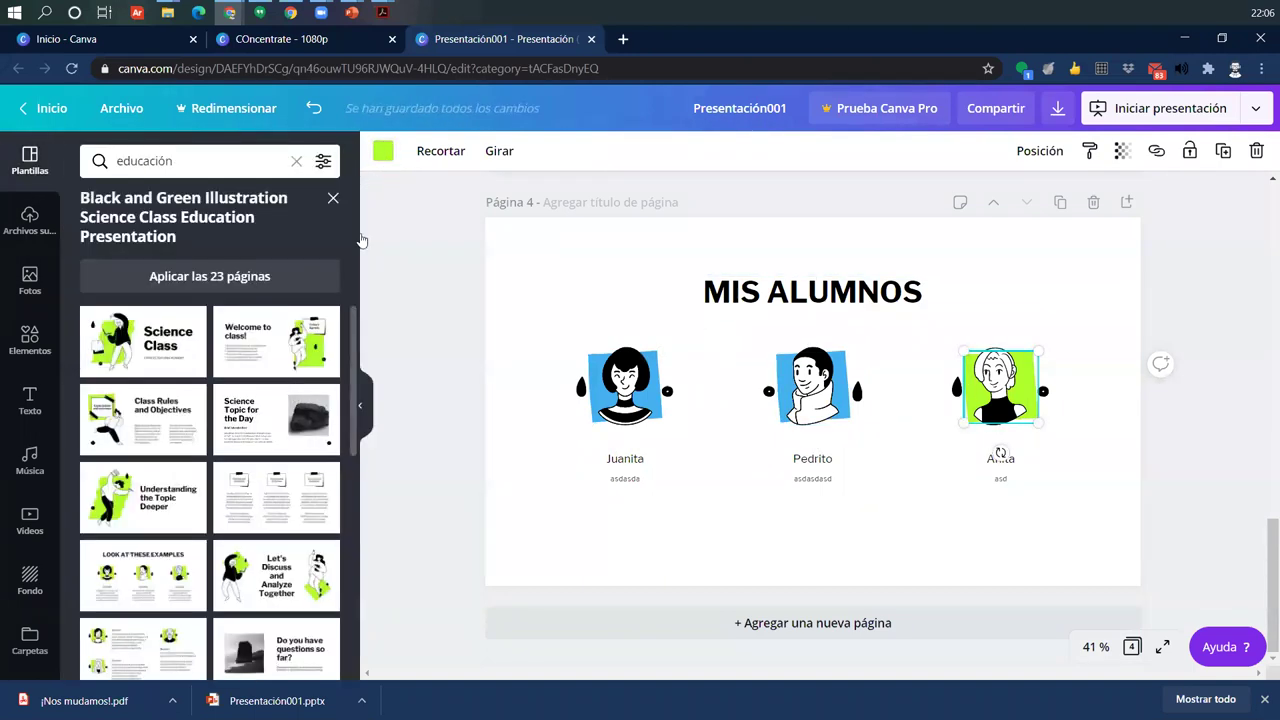
{"action": "left_click", "coordinate": [403, 176]}
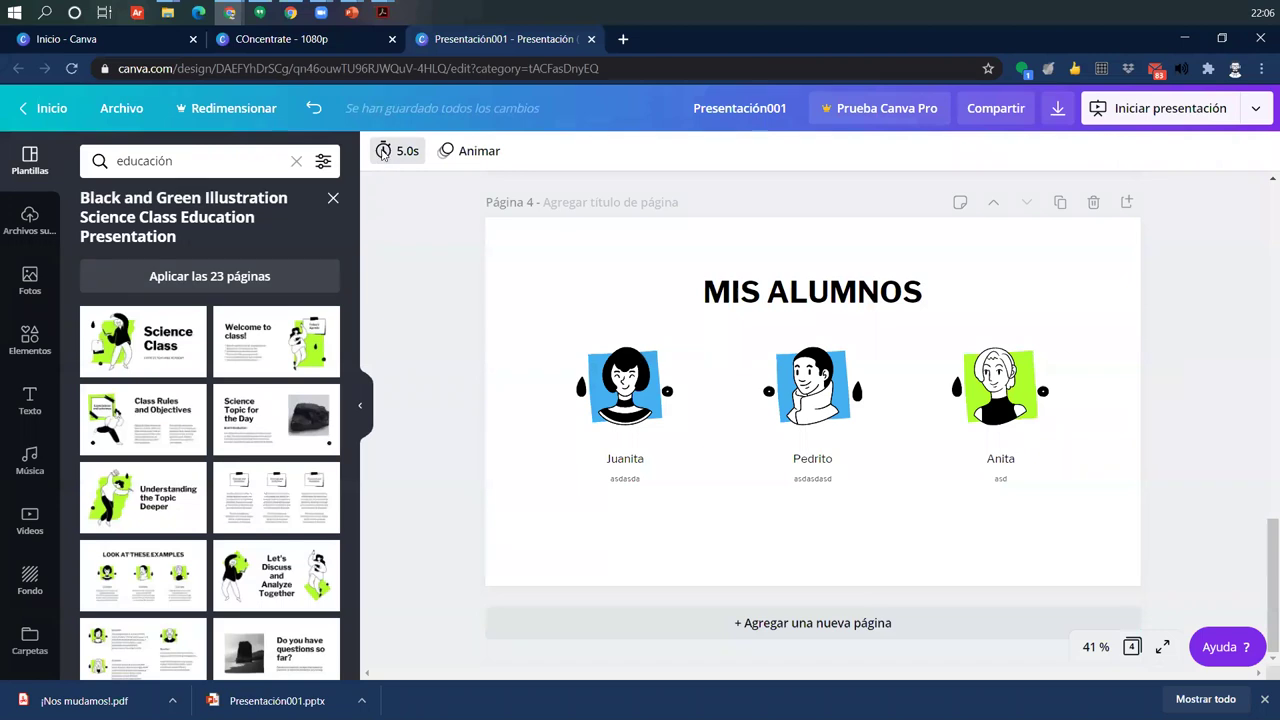
{"action": "left_click", "coordinate": [968, 382]}
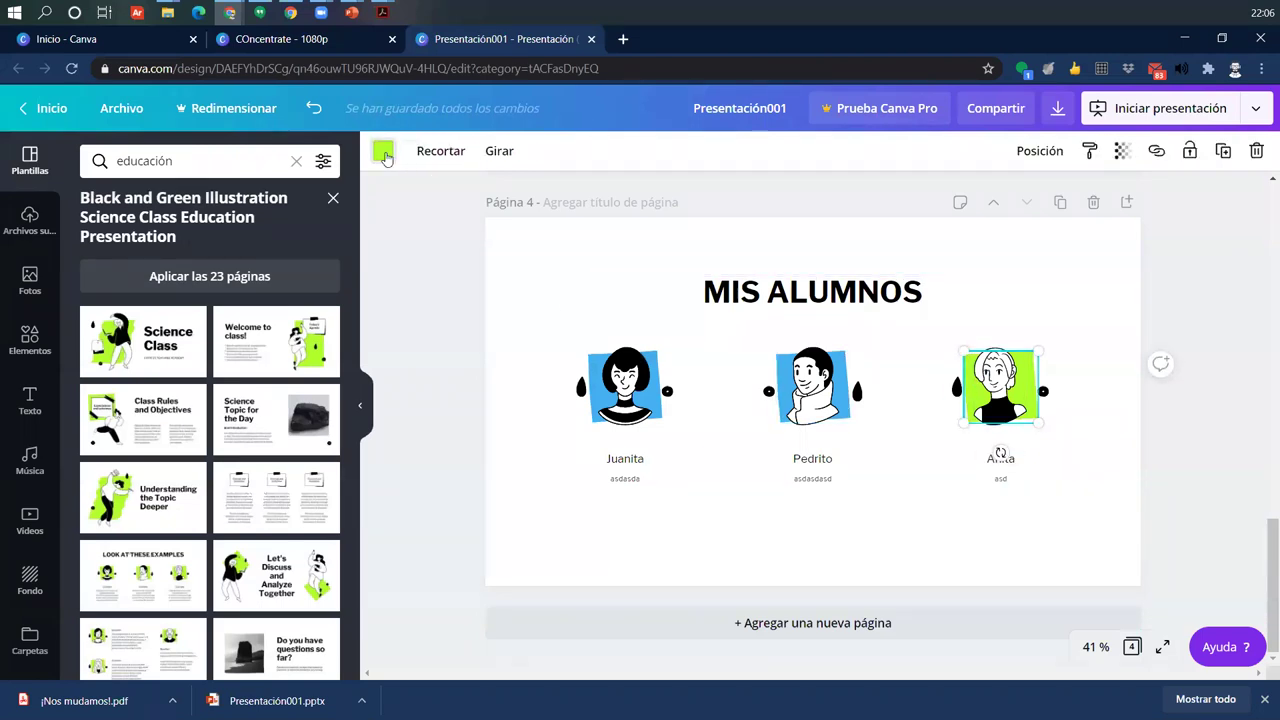
{"action": "left_click", "coordinate": [383, 152]}
{"action": "left_click", "coordinate": [274, 322]}
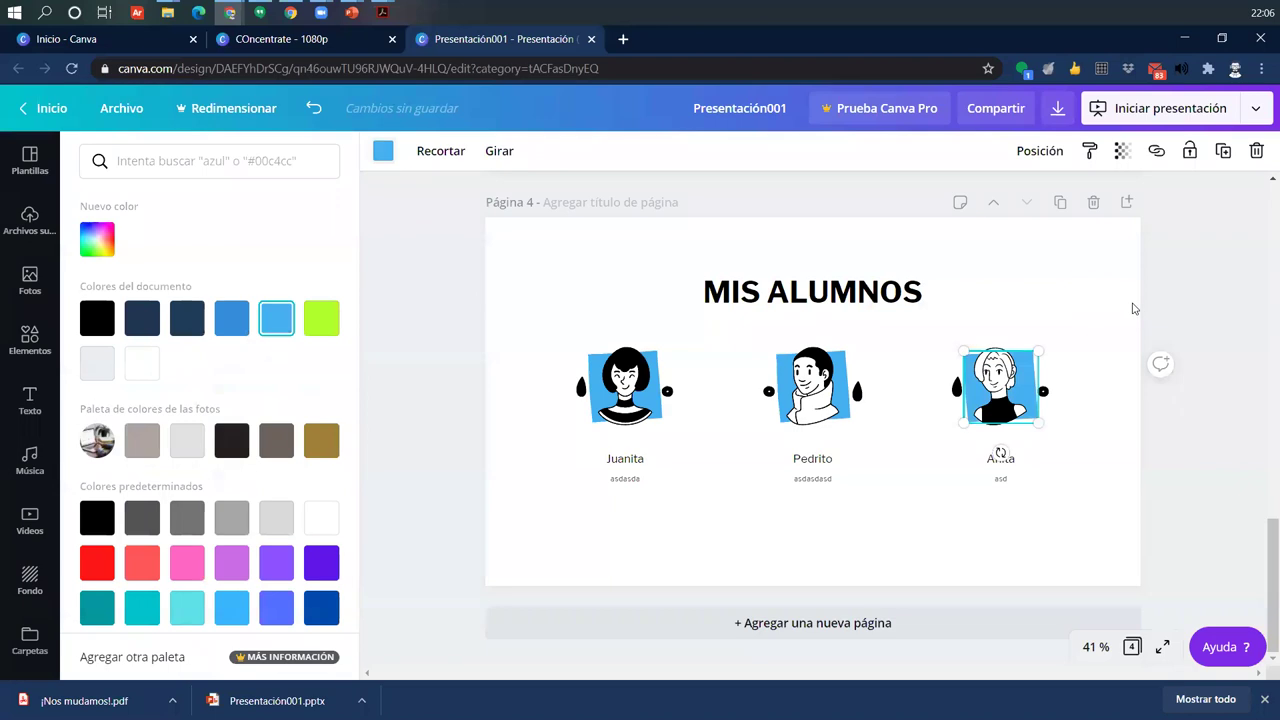
{"action": "key", "text": "Escape"}
{"action": "left_click", "coordinate": [1110, 330]}
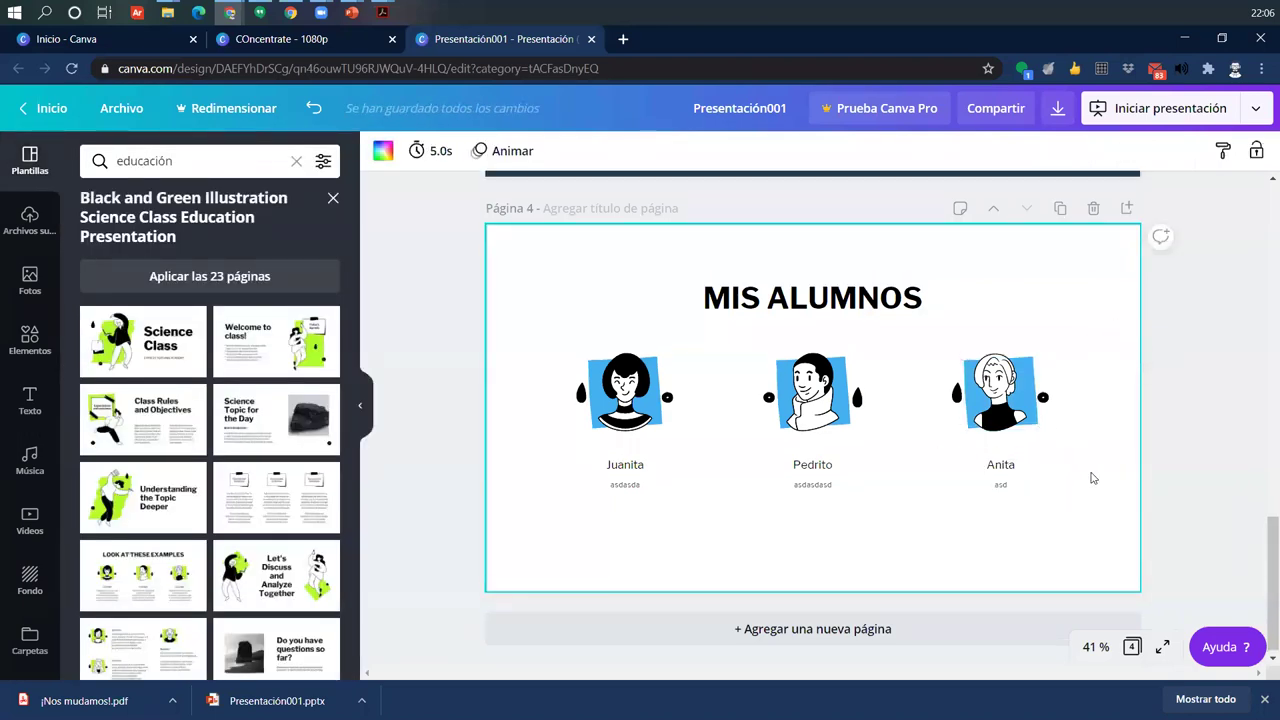
{"action": "scroll", "coordinate": [1092, 477], "scroll_direction": "up", "scroll_amount": 12}
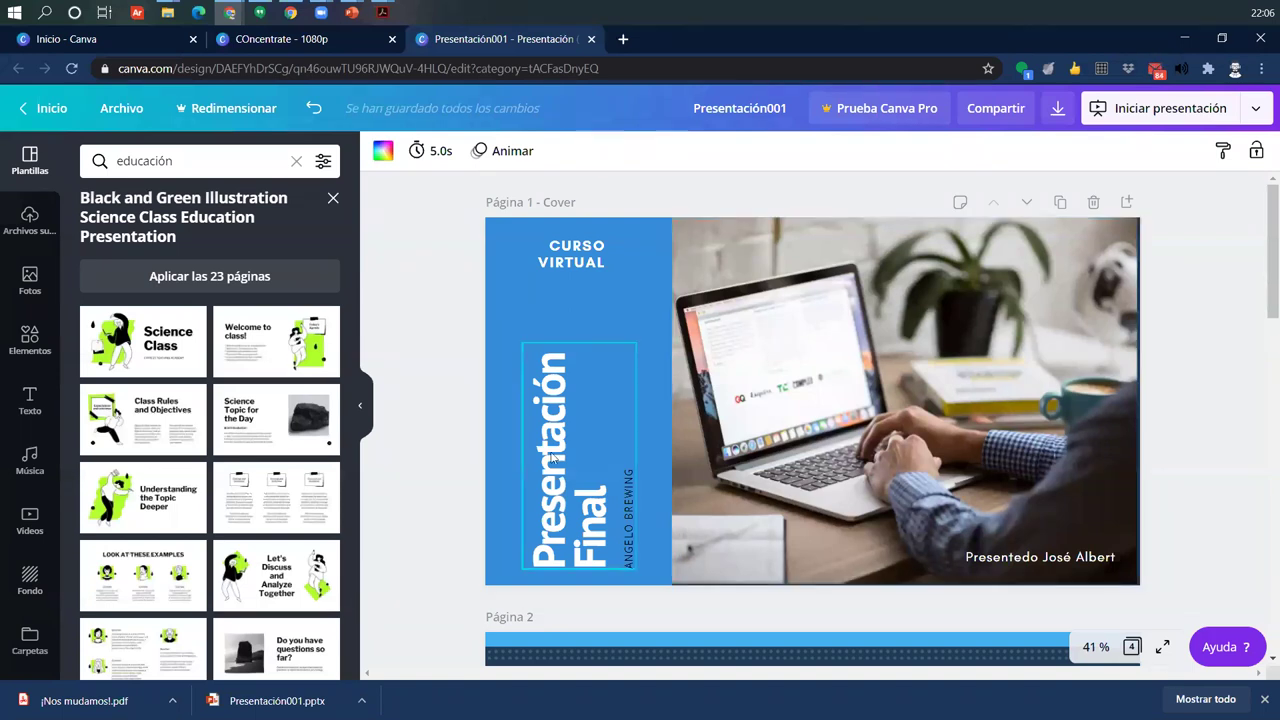
{"action": "scroll", "coordinate": [550, 451], "scroll_direction": "down", "scroll_amount": 9}
{"action": "scroll", "coordinate": [550, 458], "scroll_direction": "down", "scroll_amount": 3}
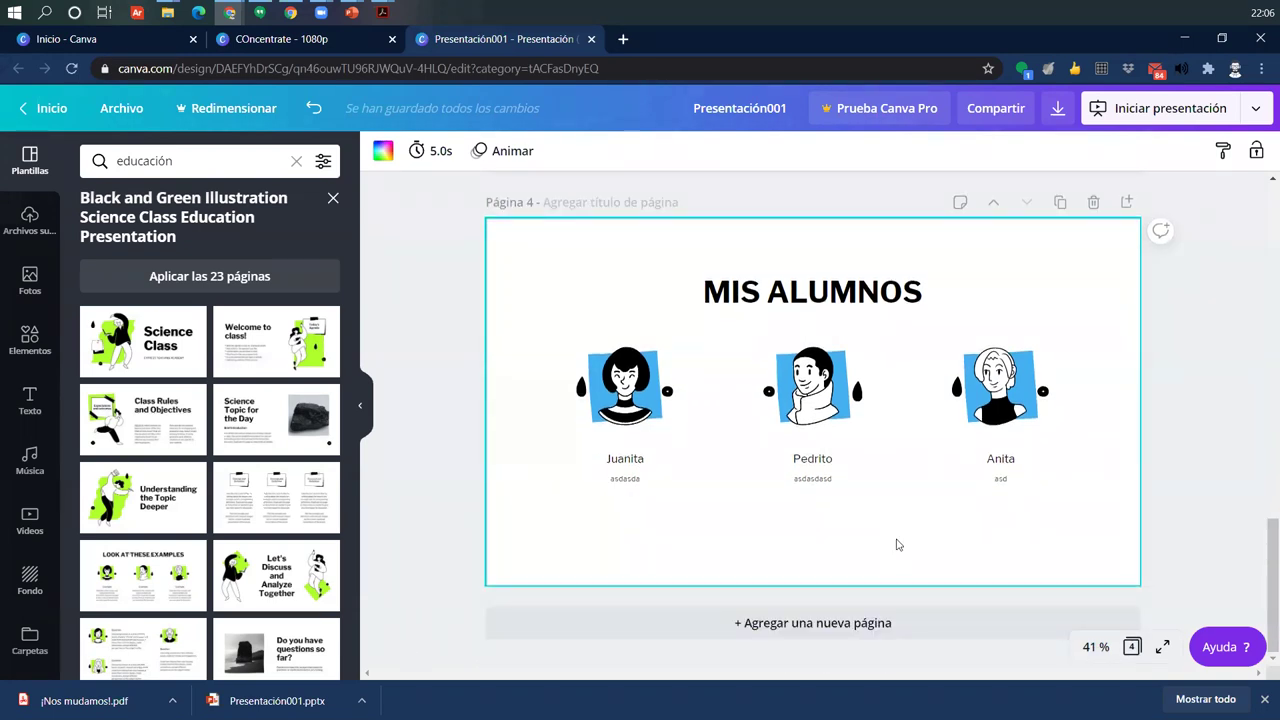
{"action": "scroll", "coordinate": [897, 545], "scroll_direction": "up", "scroll_amount": 2}
{"action": "scroll", "coordinate": [980, 326], "scroll_direction": "down", "scroll_amount": 2}
{"action": "scroll", "coordinate": [972, 328], "scroll_direction": "up", "scroll_amount": 12}
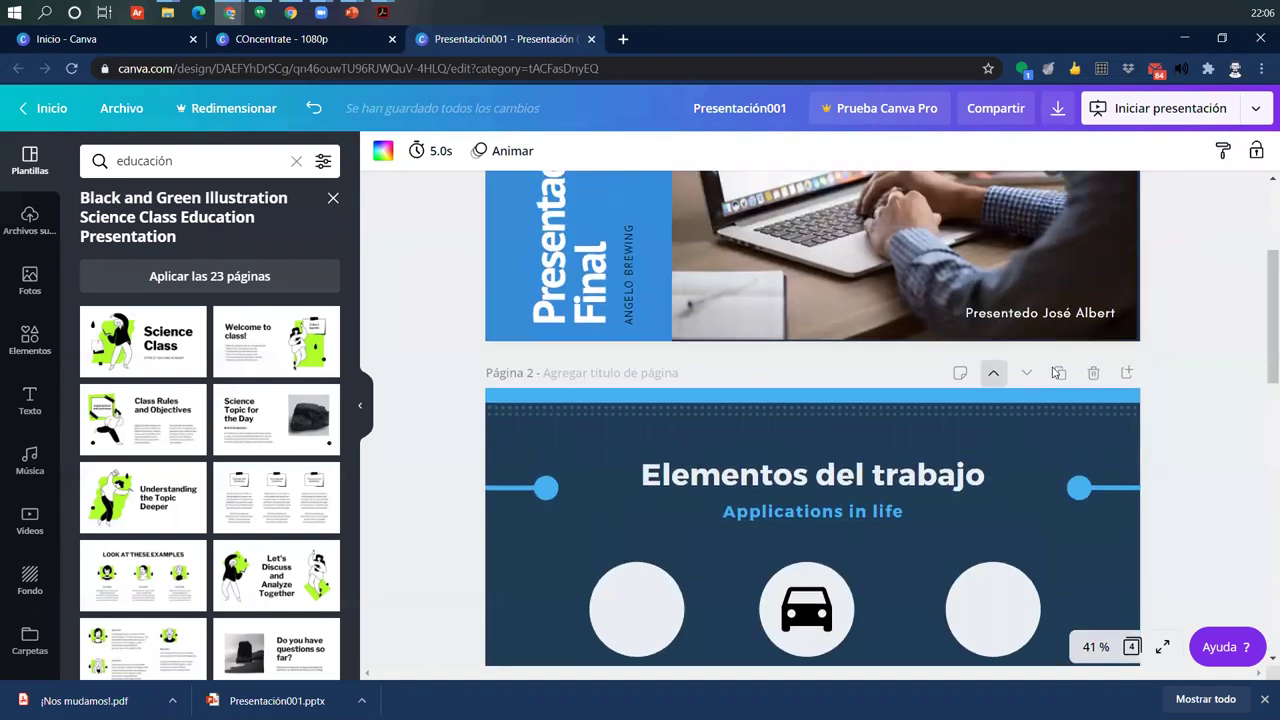
{"action": "scroll", "coordinate": [1096, 320], "scroll_direction": "down", "scroll_amount": 12}
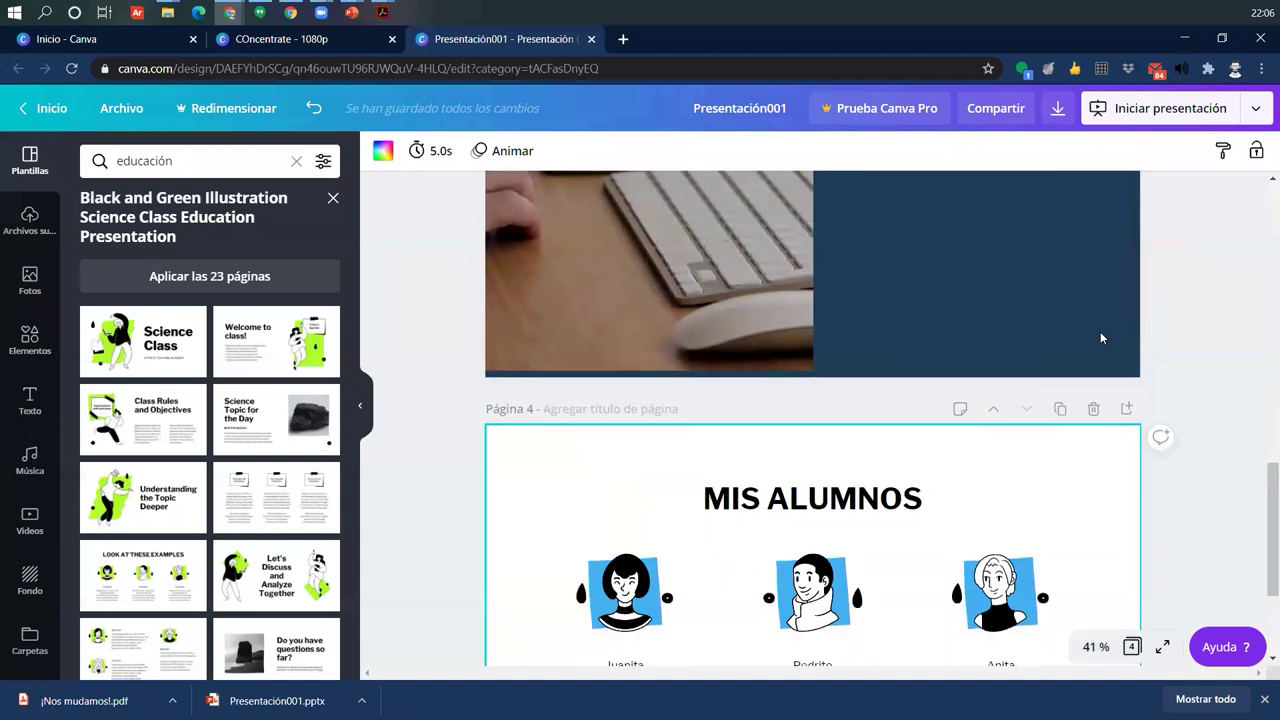
{"action": "scroll", "coordinate": [1207, 494], "scroll_direction": "up", "scroll_amount": 6}
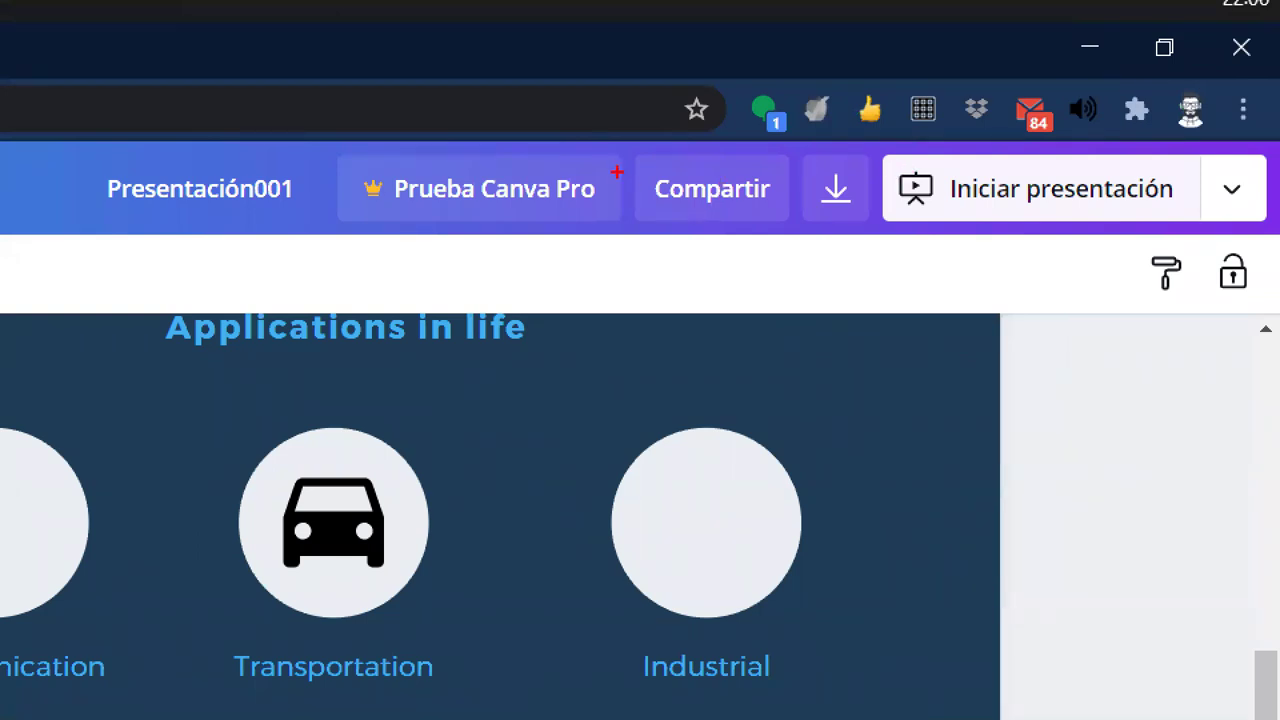
Step: Check the design's sharing link permissions, keeping view-and-edit access
{"action": "mouse_move", "coordinate": [621, 152]}
{"action": "left_mouse_down"}
{"action": "mouse_move", "coordinate": [800, 235]}
{"action": "mouse_move", "coordinate": [816, 390]}
{"action": "left_mouse_up"}
{"action": "left_click", "coordinate": [712, 189]}
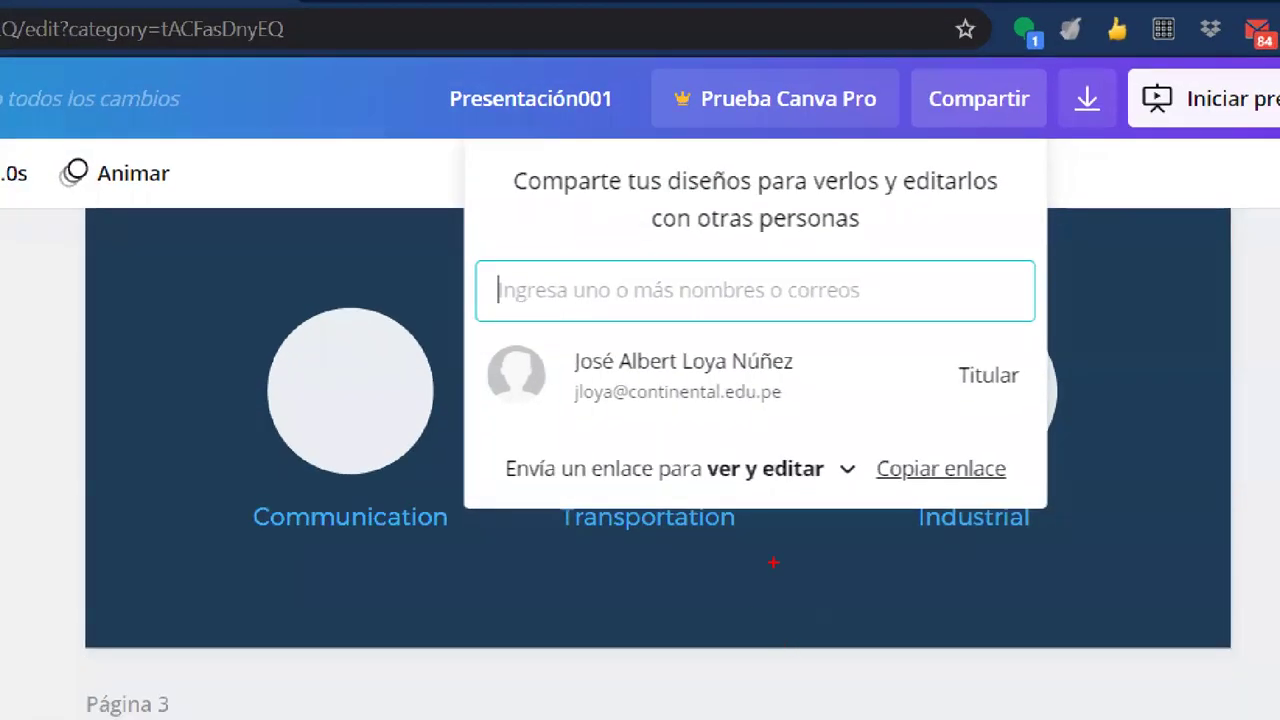
{"action": "left_click_drag", "start_coordinate": [862, 459], "coordinate": [1017, 505]}
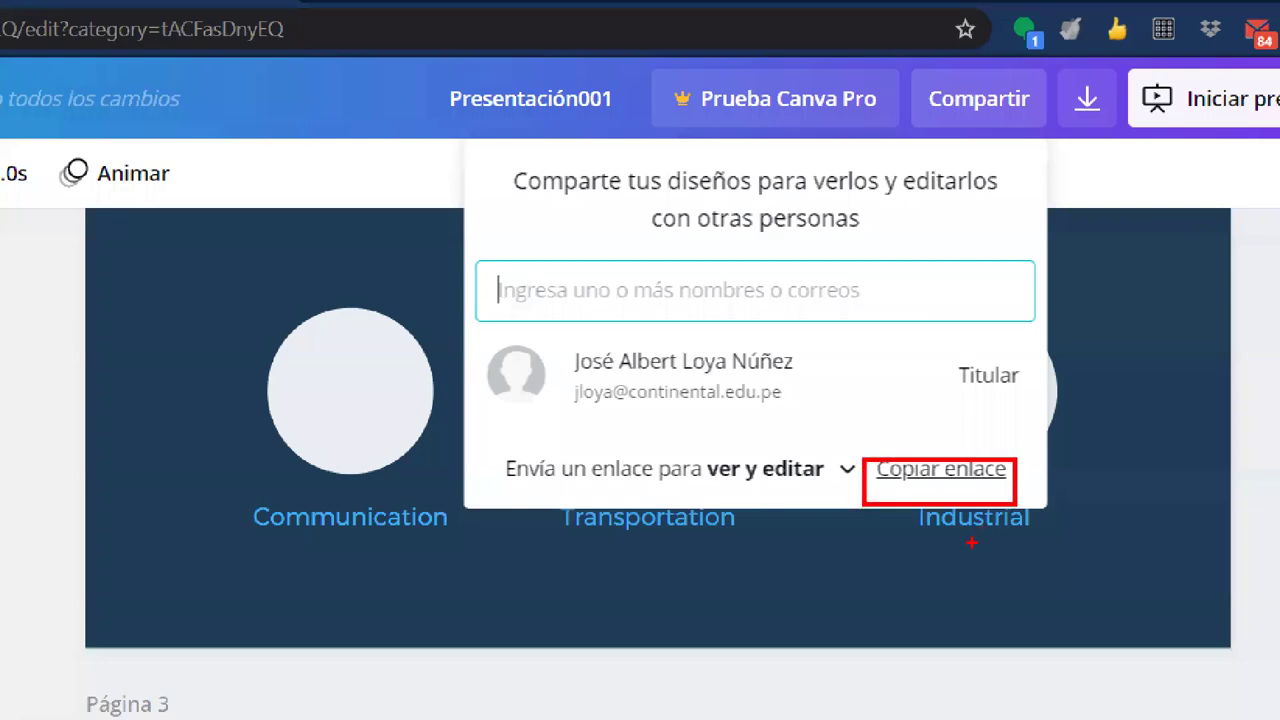
{"action": "left_click", "coordinate": [848, 471]}
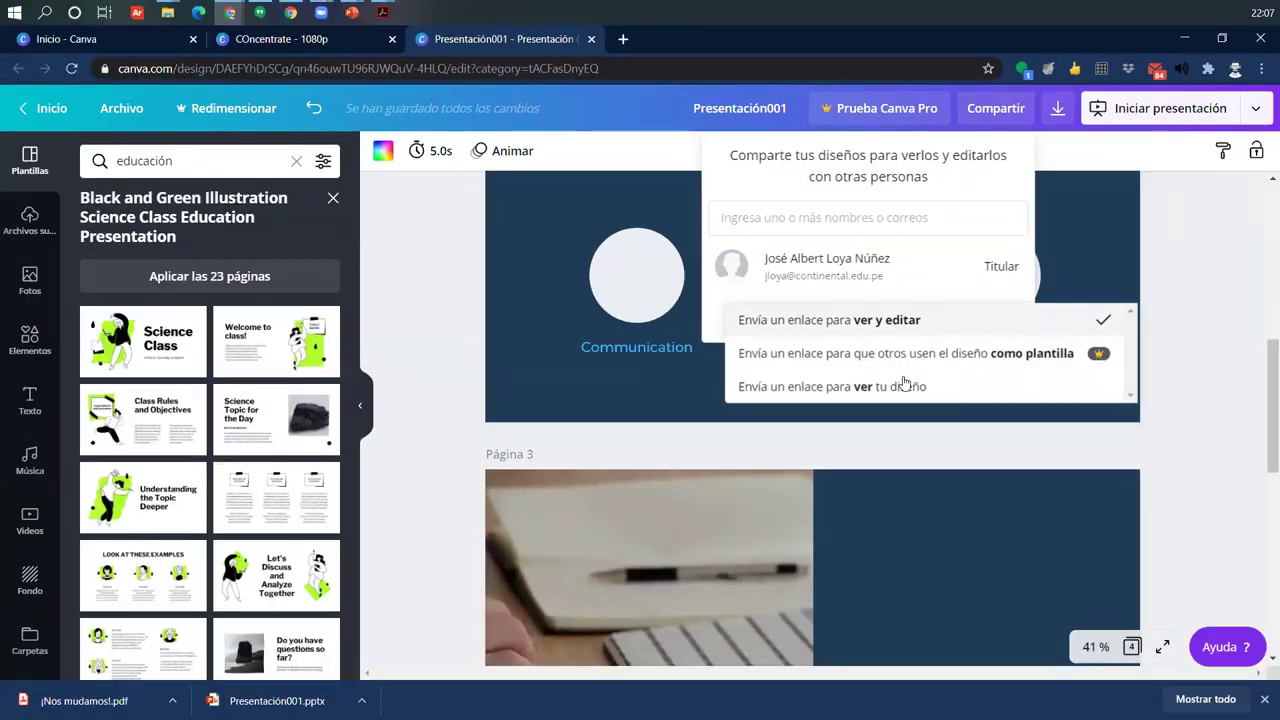
{"action": "left_click", "coordinate": [1168, 156]}
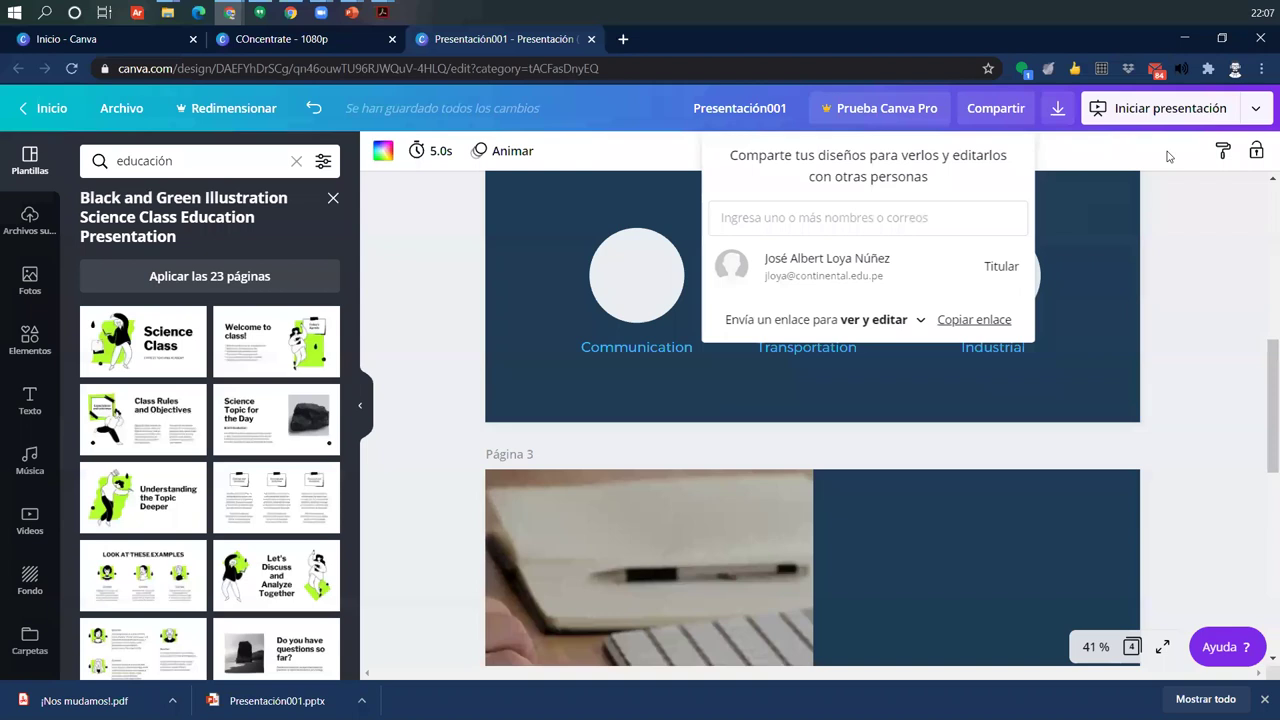
Step: Choose Presentar y grabar from the Iniciar presentación options
{"action": "left_click", "coordinate": [1255, 109]}
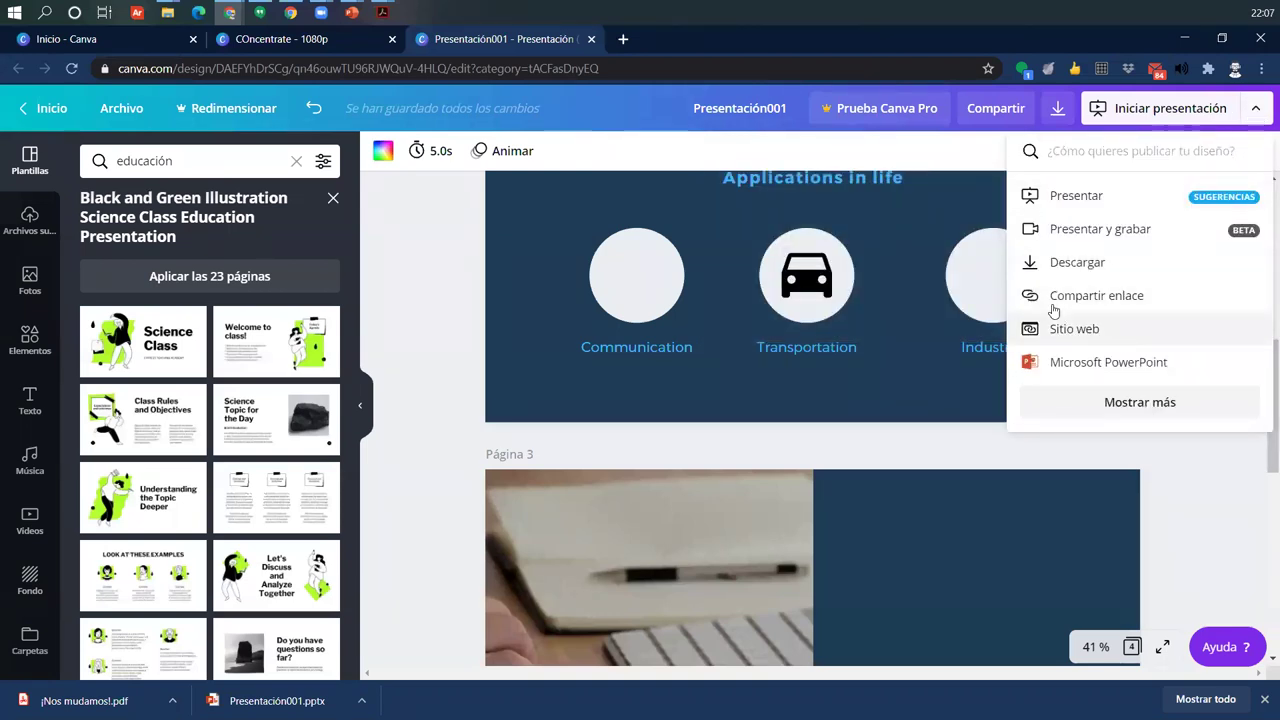
{"action": "left_click", "coordinate": [1088, 297]}
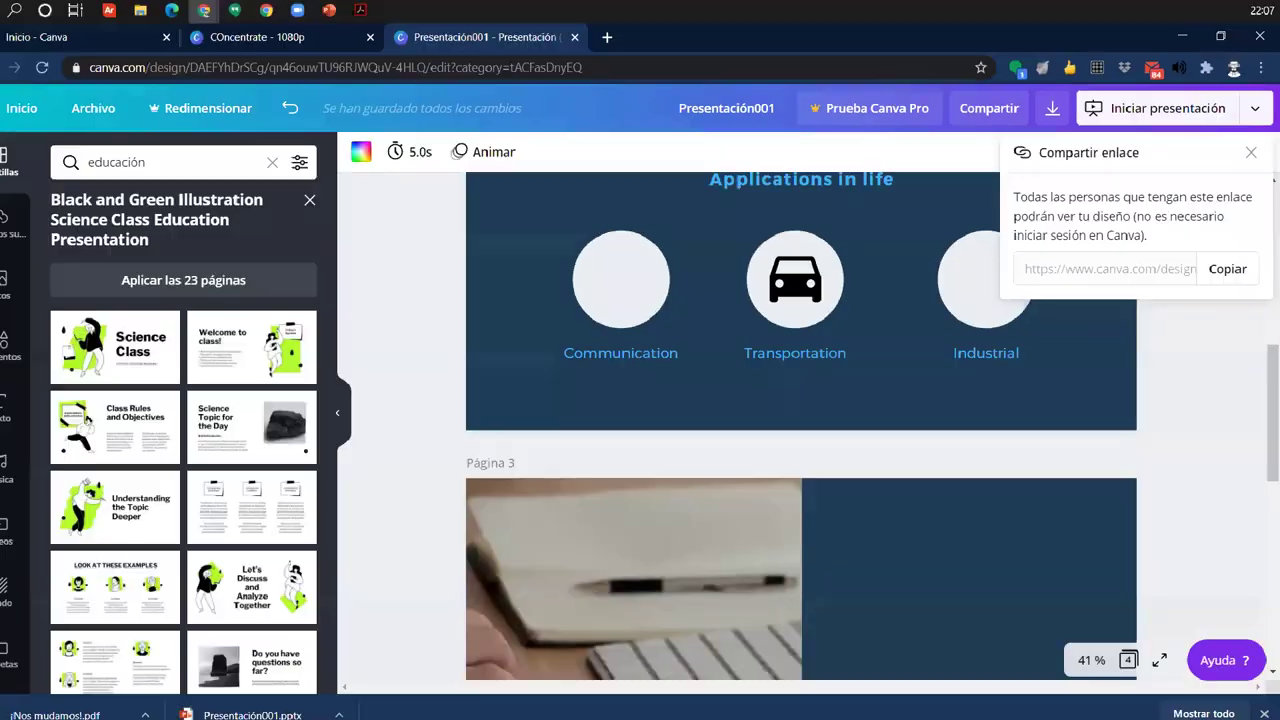
{"action": "left_click", "coordinate": [1254, 108]}
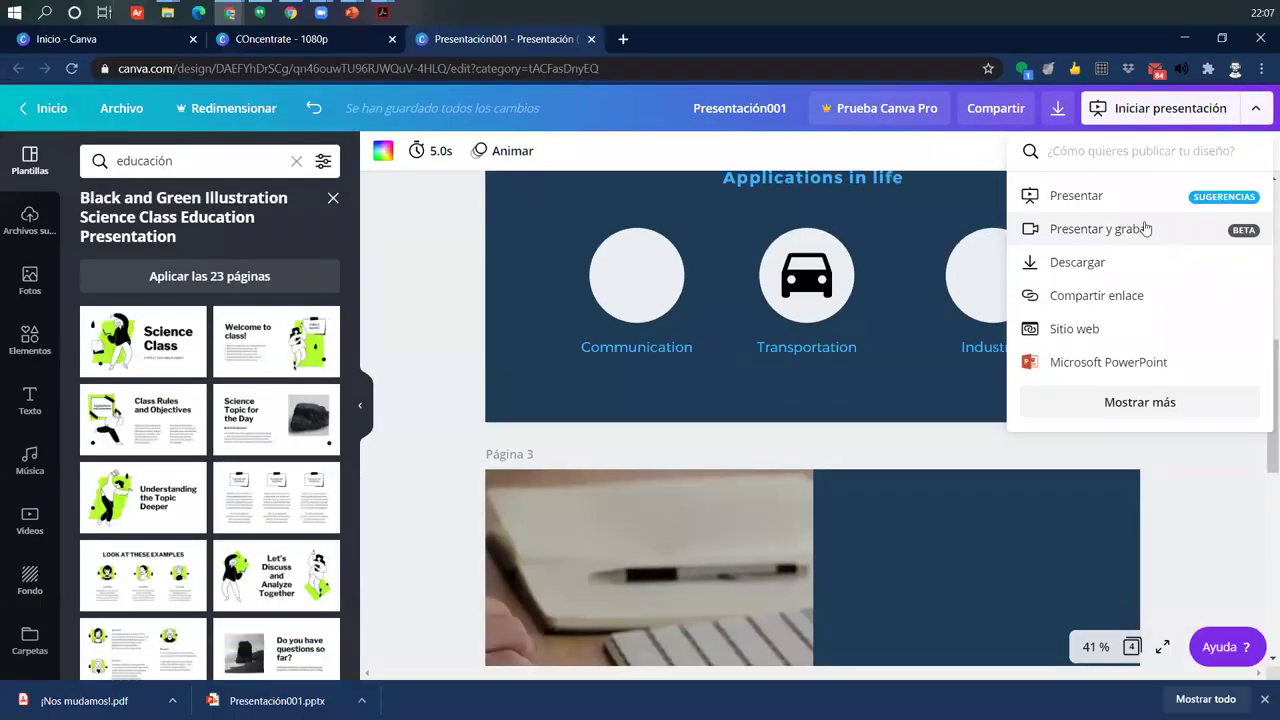
{"action": "left_click", "coordinate": [1040, 313]}
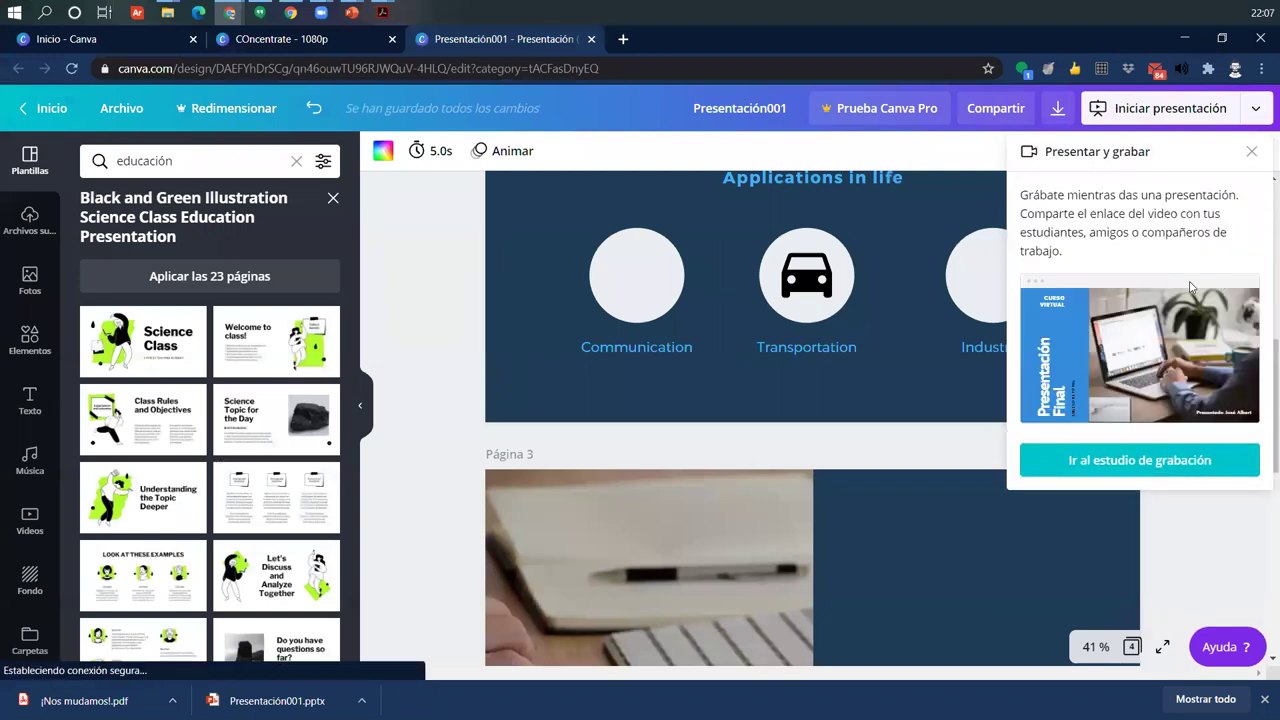
Step: Enter the recording studio, allow camera and microphone, and start recording Presentación001
{"action": "left_click", "coordinate": [1092, 464]}
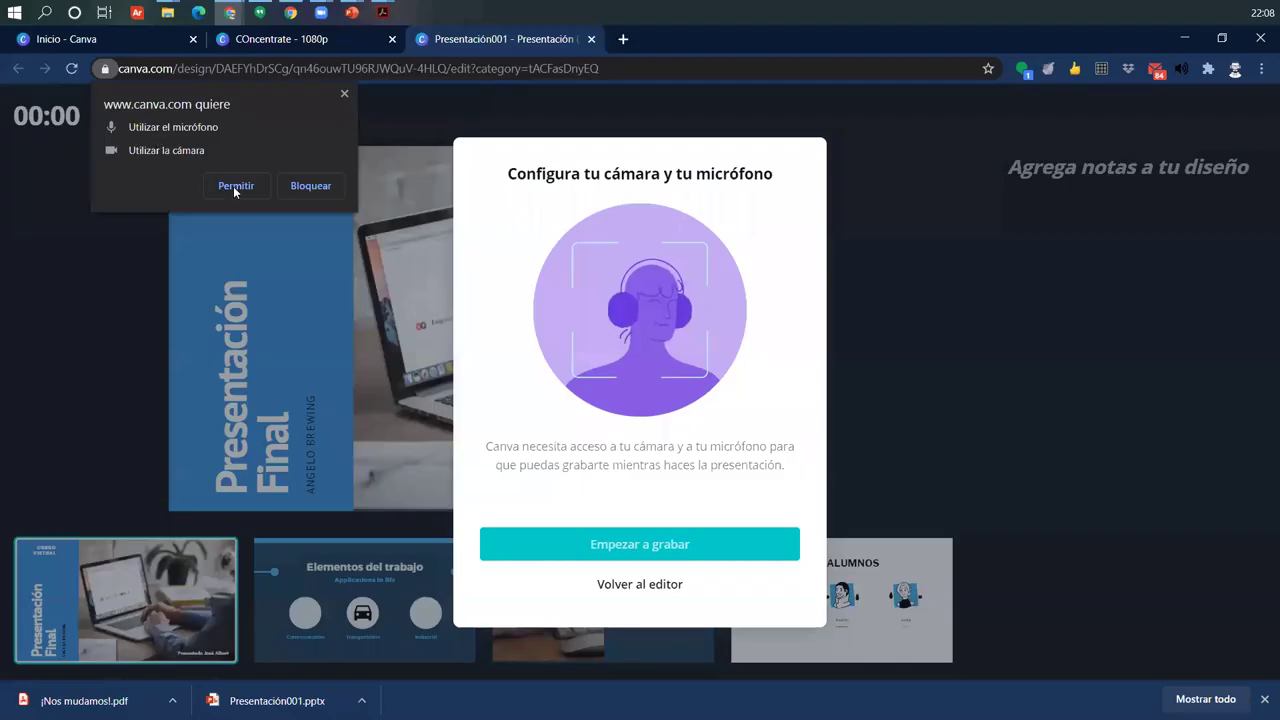
{"action": "left_click", "coordinate": [608, 515]}
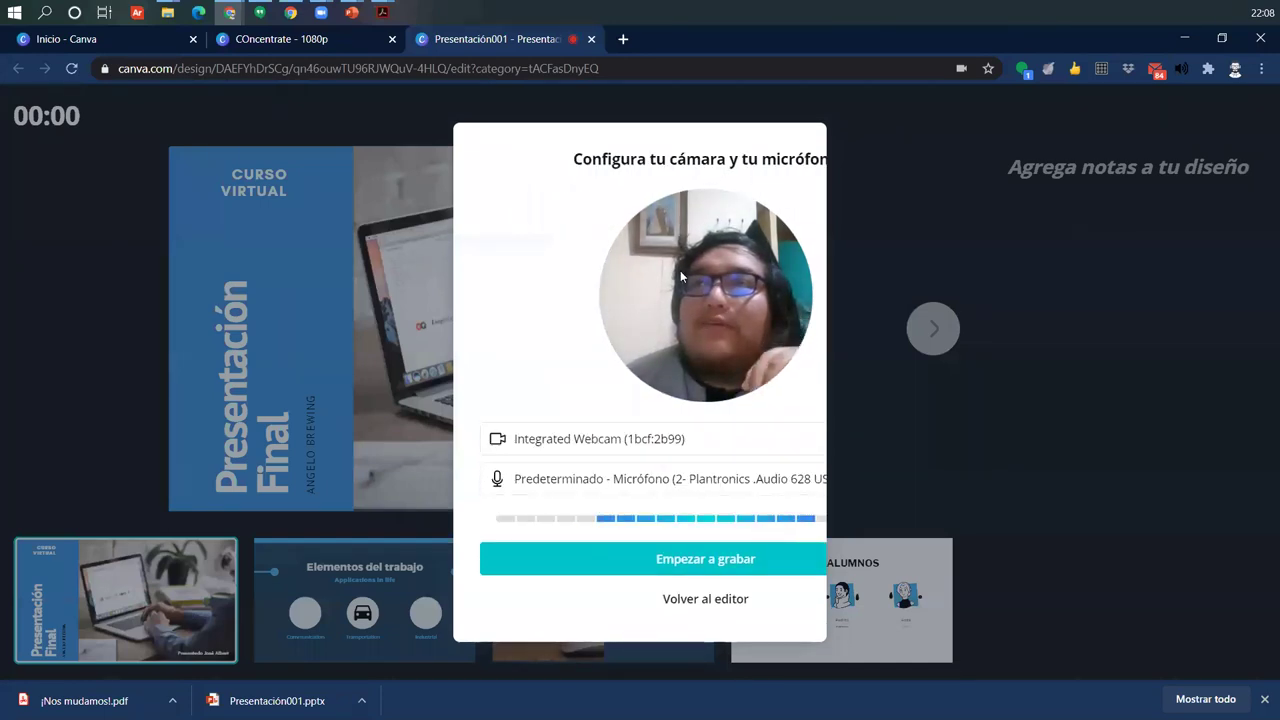
{"action": "left_click", "coordinate": [661, 566]}
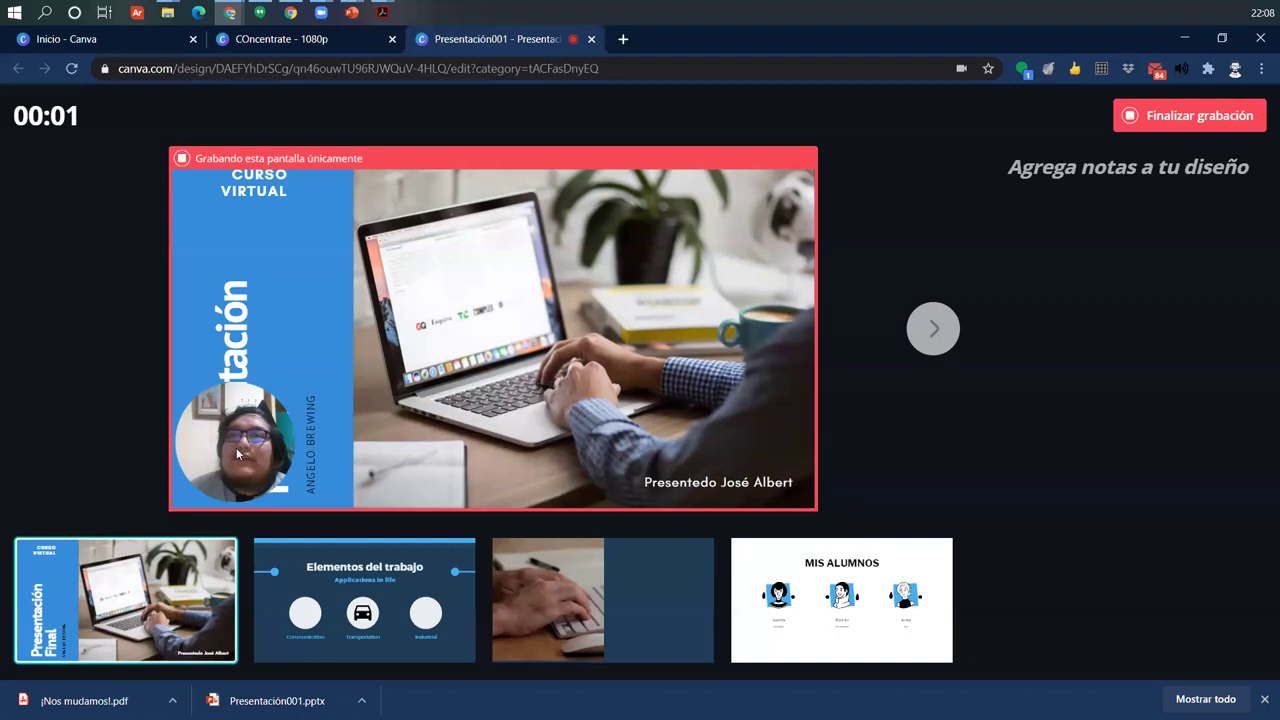
Step: Advance through all four slides to MIS ALUMNOS, then end the recording
{"action": "left_click", "coordinate": [933, 329]}
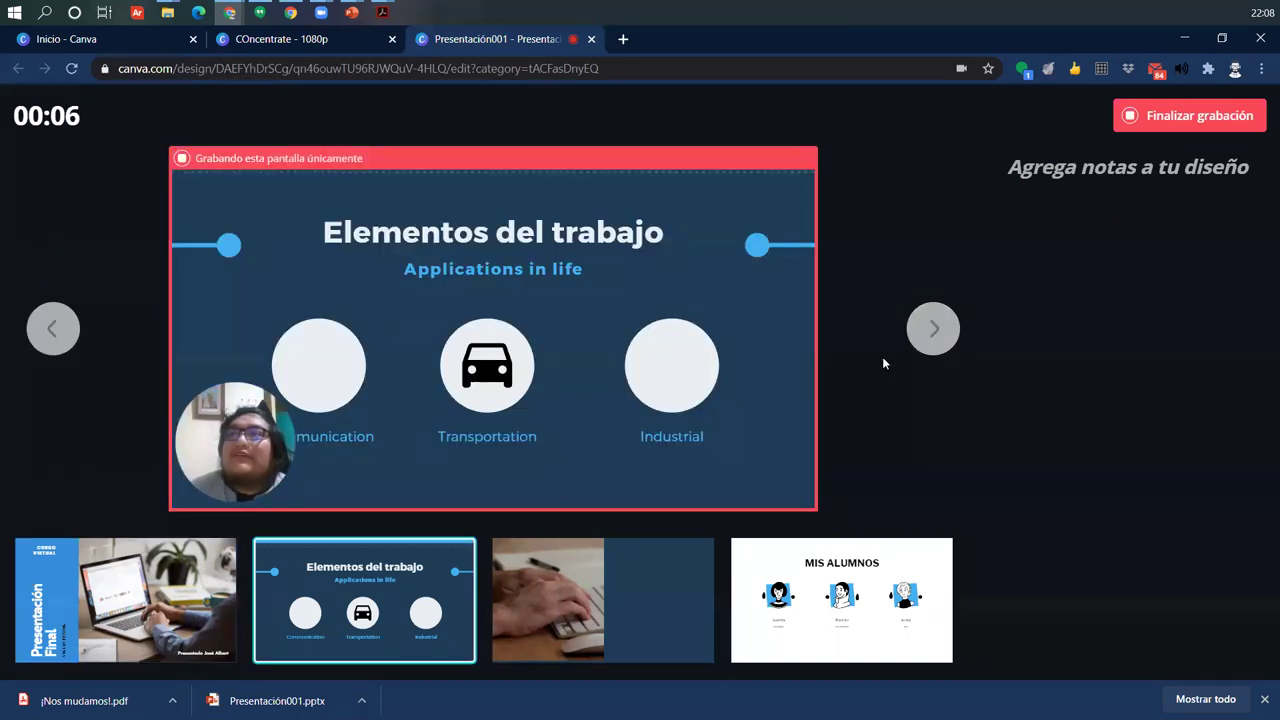
{"action": "left_click", "coordinate": [933, 329]}
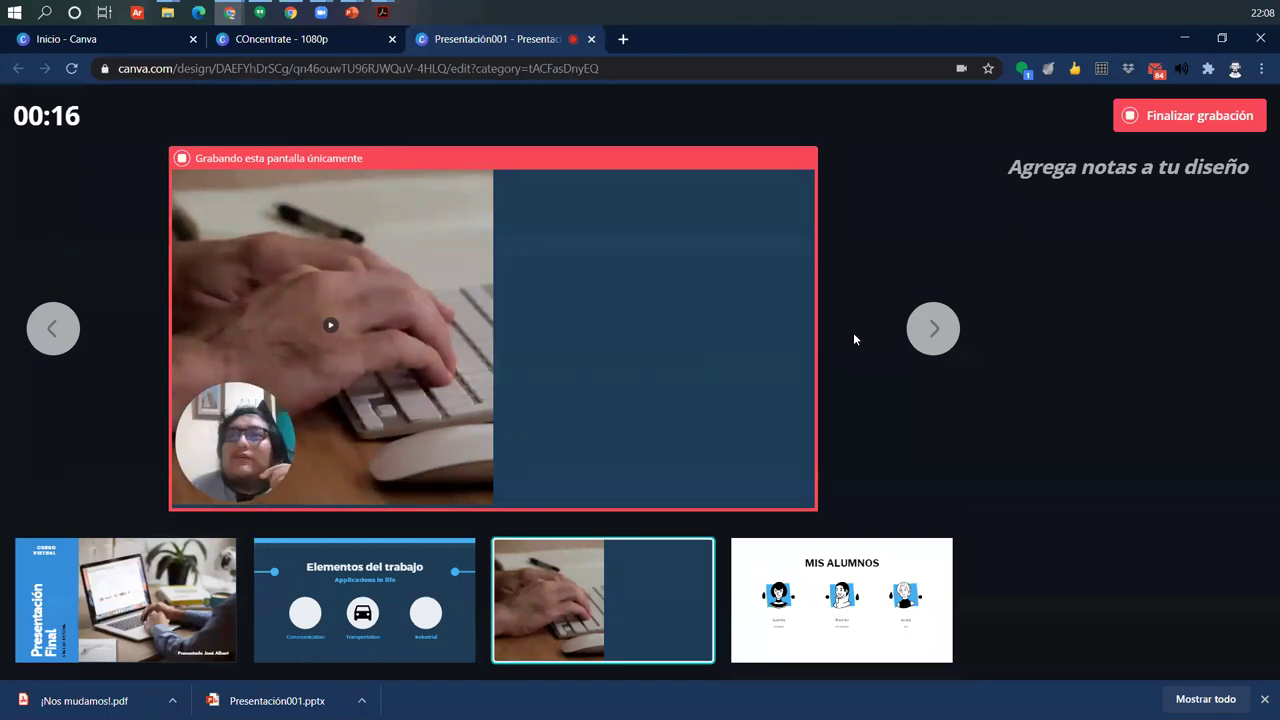
{"action": "left_click", "coordinate": [932, 330]}
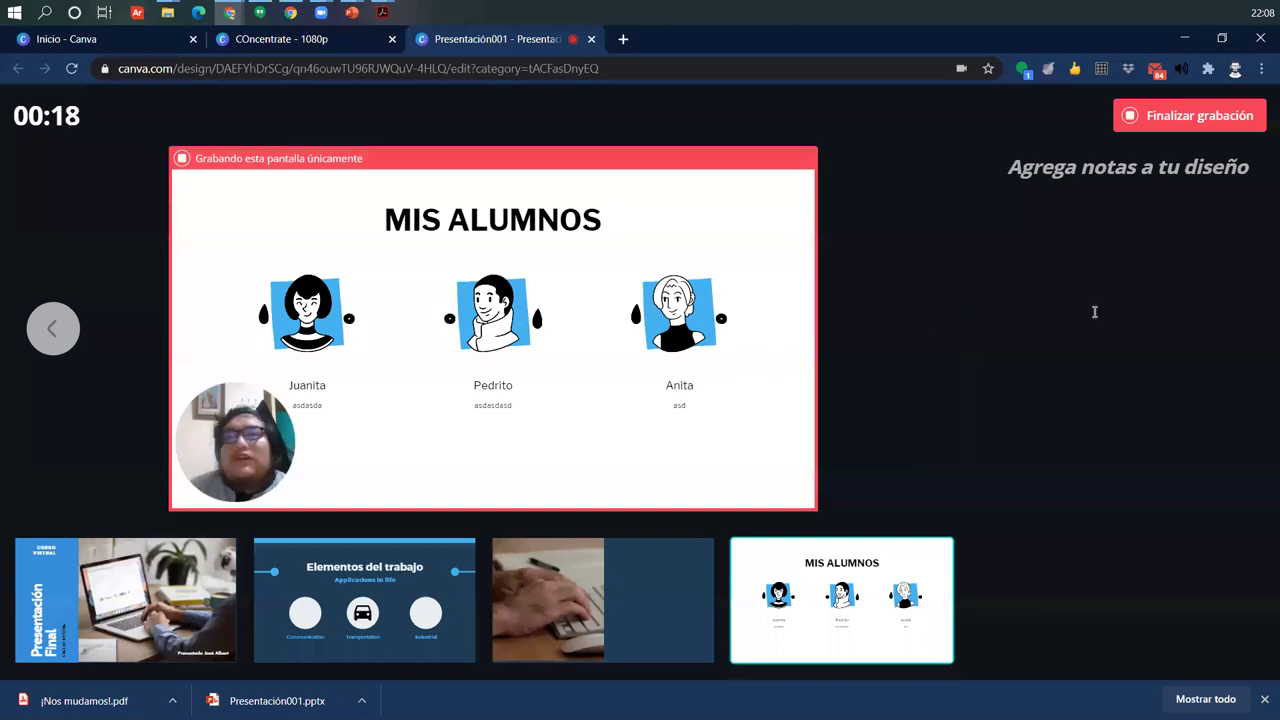
{"action": "left_click", "coordinate": [1199, 122]}
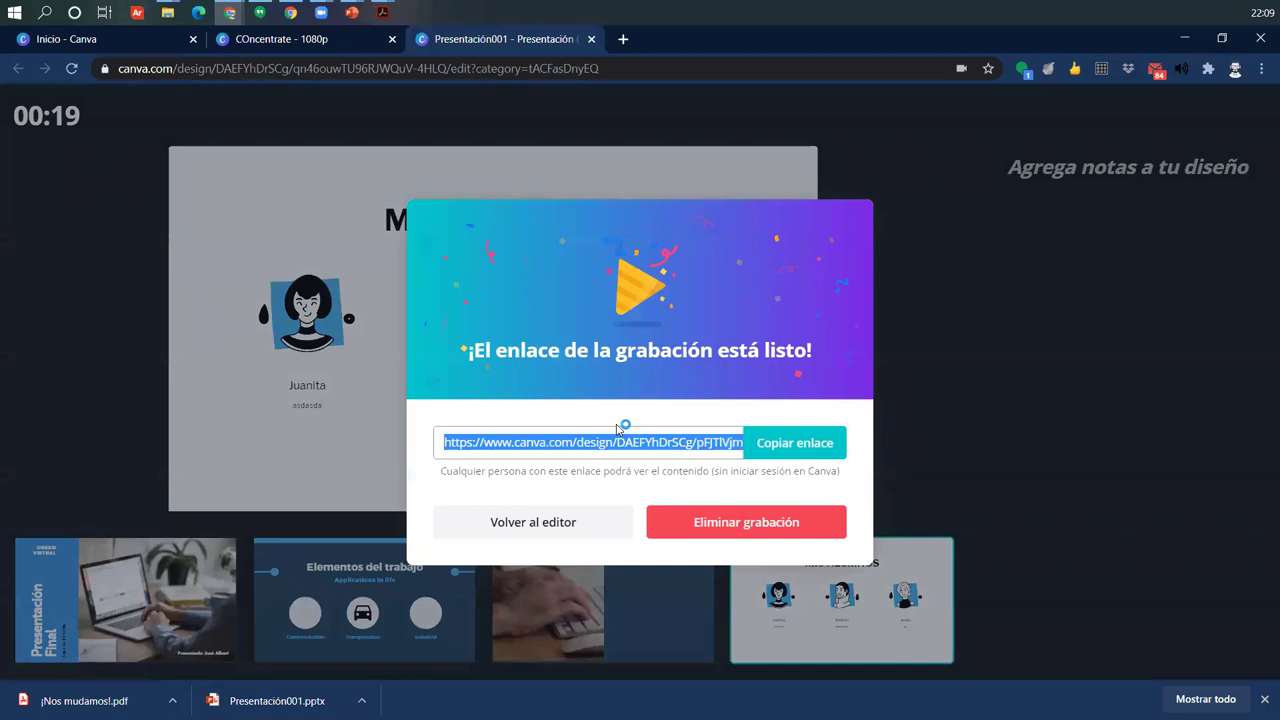
Step: Copy the recording link and load it in a new browser tab
{"action": "left_click", "coordinate": [529, 445]}
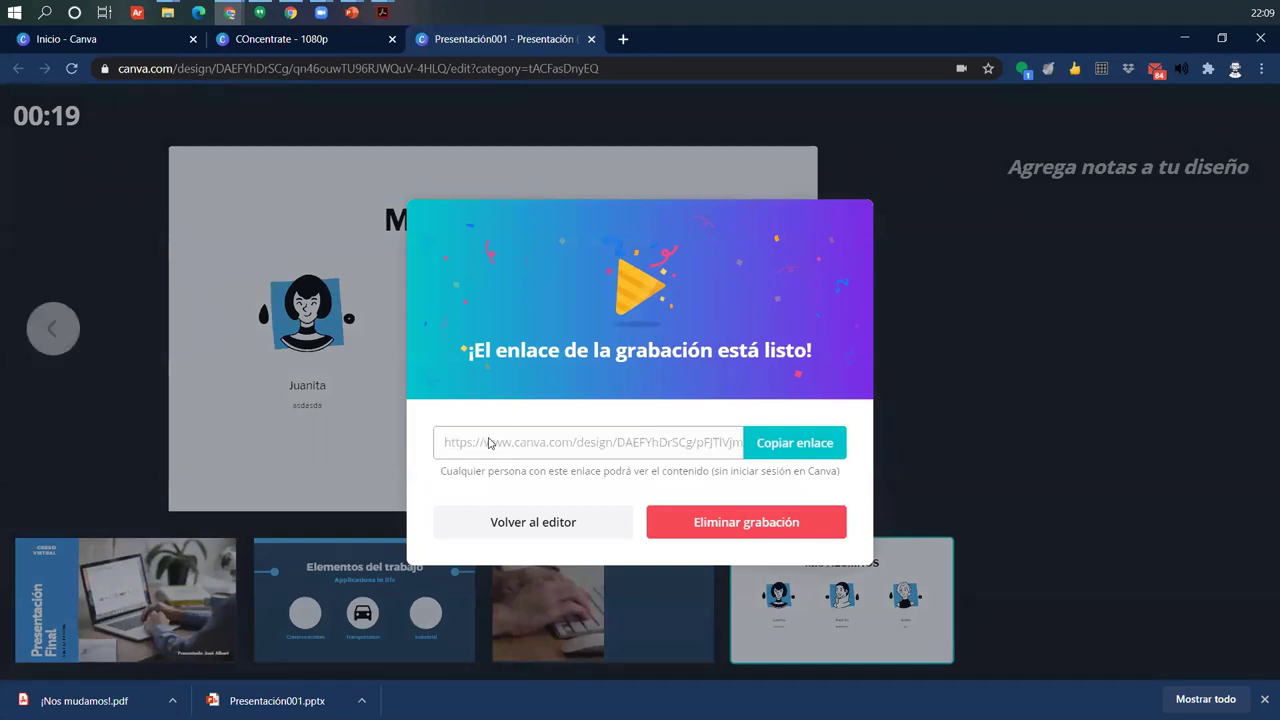
{"action": "left_click_drag", "start_coordinate": [451, 443], "coordinate": [577, 444]}
{"action": "left_click_drag", "start_coordinate": [690, 461], "coordinate": [688, 450]}
{"action": "left_click", "coordinate": [778, 443]}
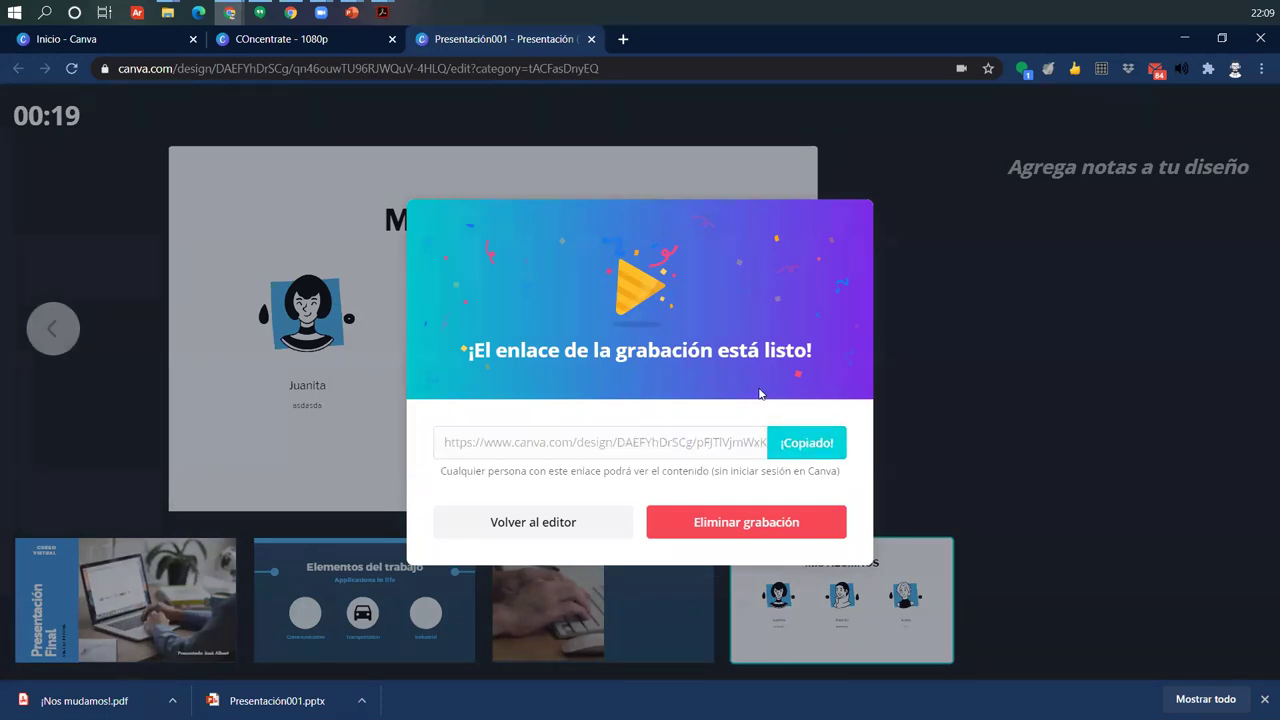
{"action": "left_click", "coordinate": [622, 40]}
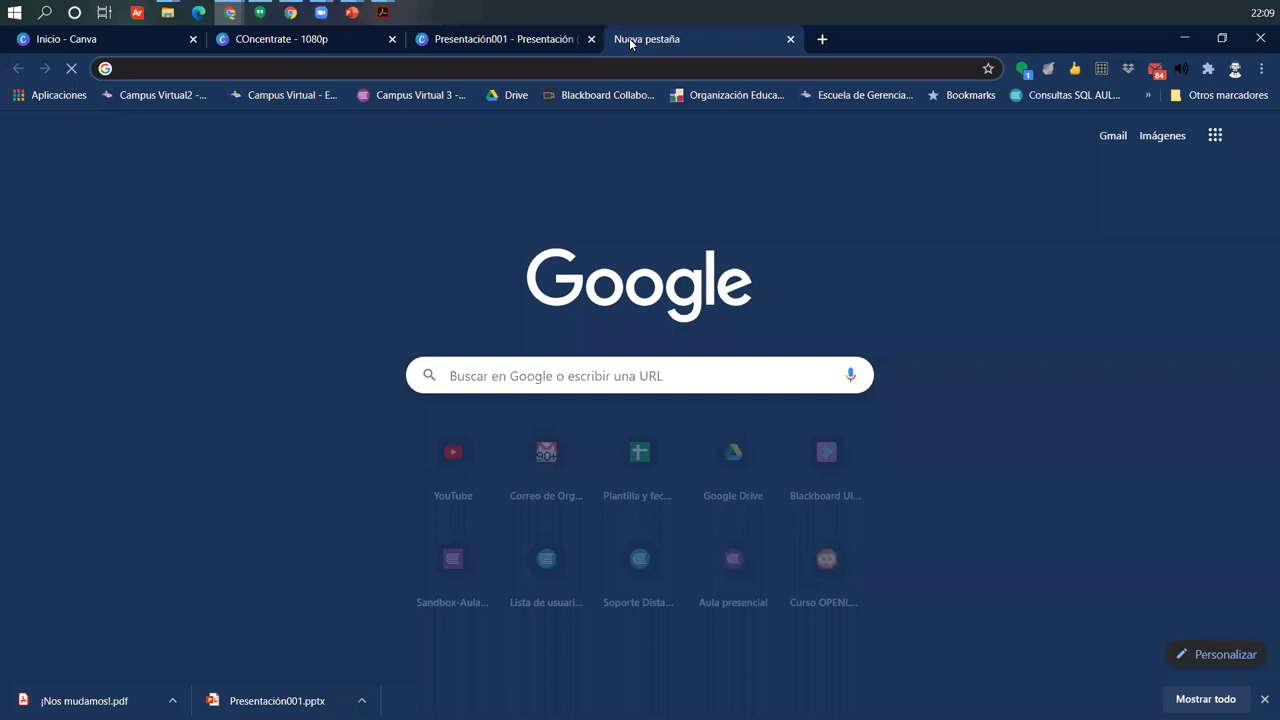
{"action": "key", "text": "ctrl+v"}
{"action": "key", "text": "Return"}
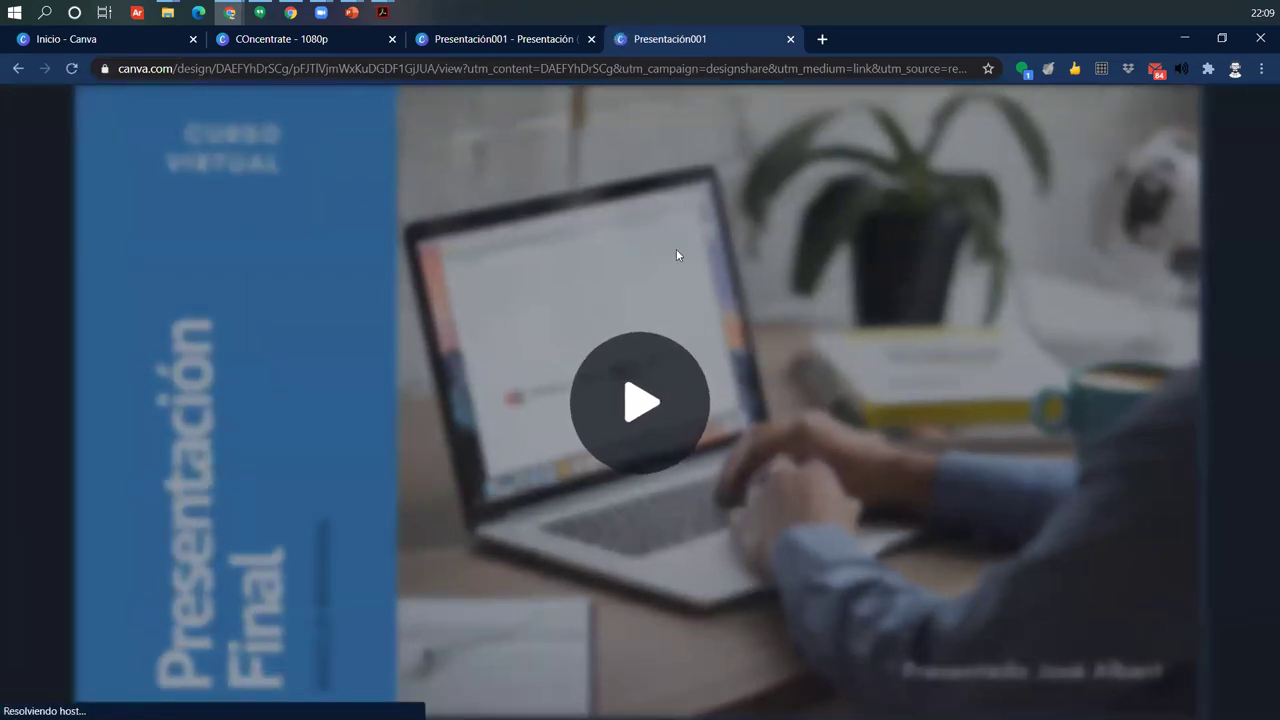
Step: Inspect the recording's web address and its design id in the address bar
{"action": "left_click", "coordinate": [190, 71]}
{"action": "left_click", "coordinate": [180, 68]}
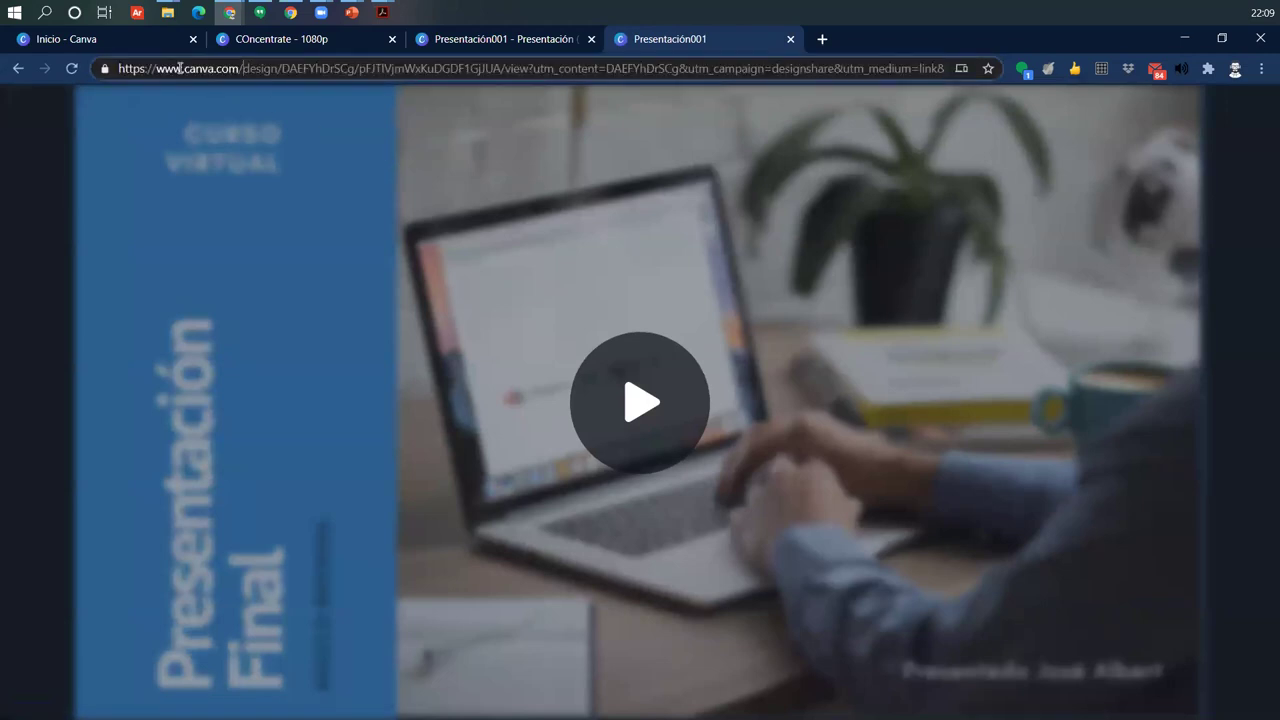
{"action": "left_click_drag", "start_coordinate": [240, 72], "coordinate": [1180, 62]}
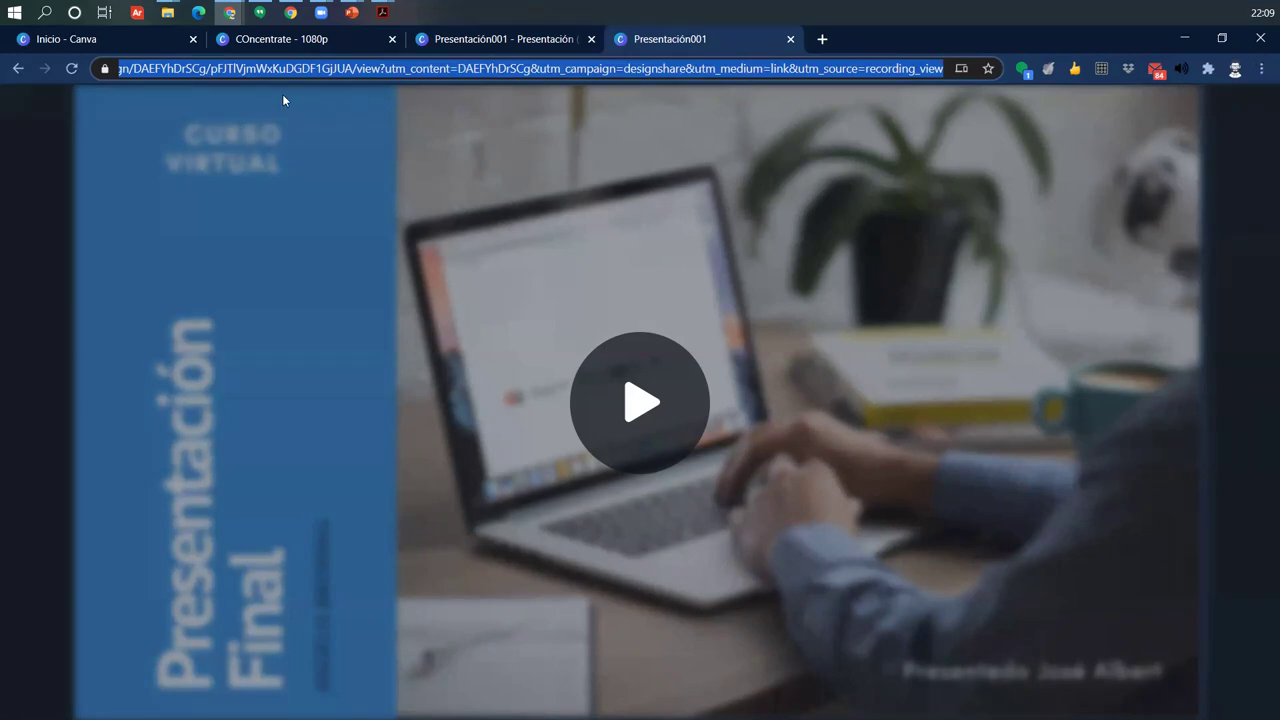
{"action": "left_click", "coordinate": [471, 74]}
{"action": "double_click", "coordinate": [522, 70]}
{"action": "left_click", "coordinate": [522, 71]}
Step: Play the recording briefly, pause it, and close the viewer tab
{"action": "left_click", "coordinate": [664, 408]}
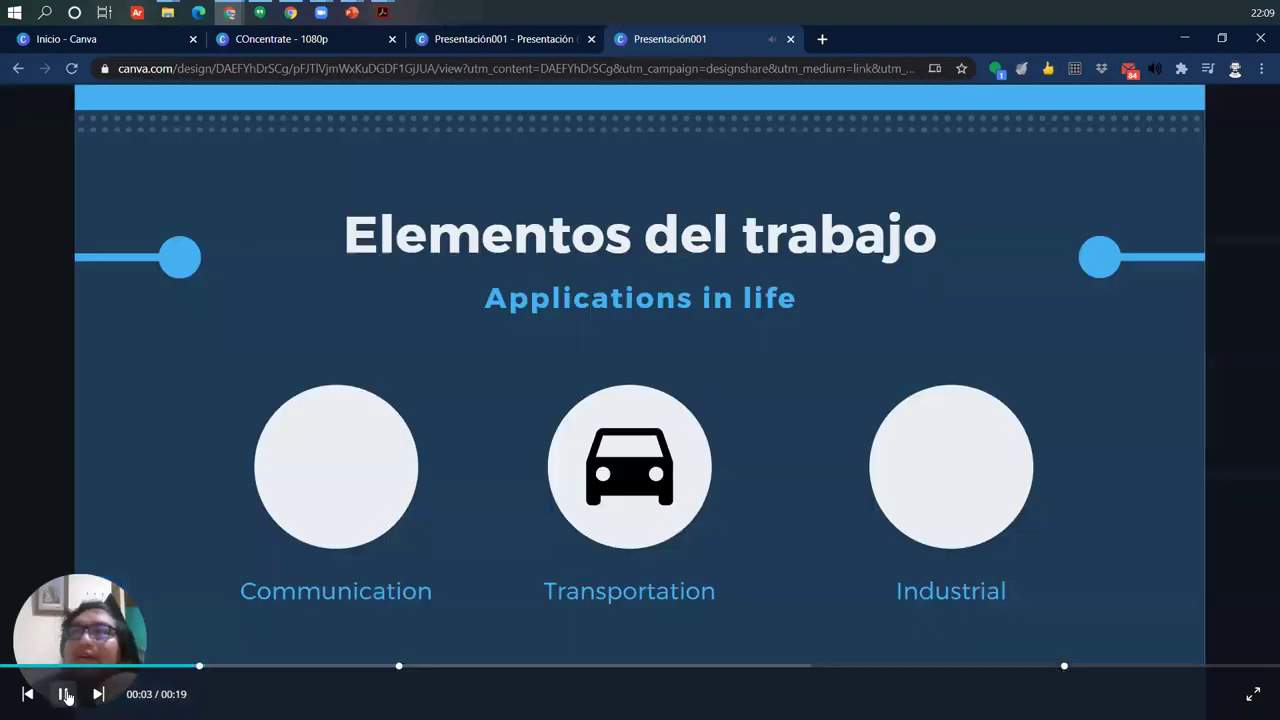
{"action": "left_click", "coordinate": [62, 693]}
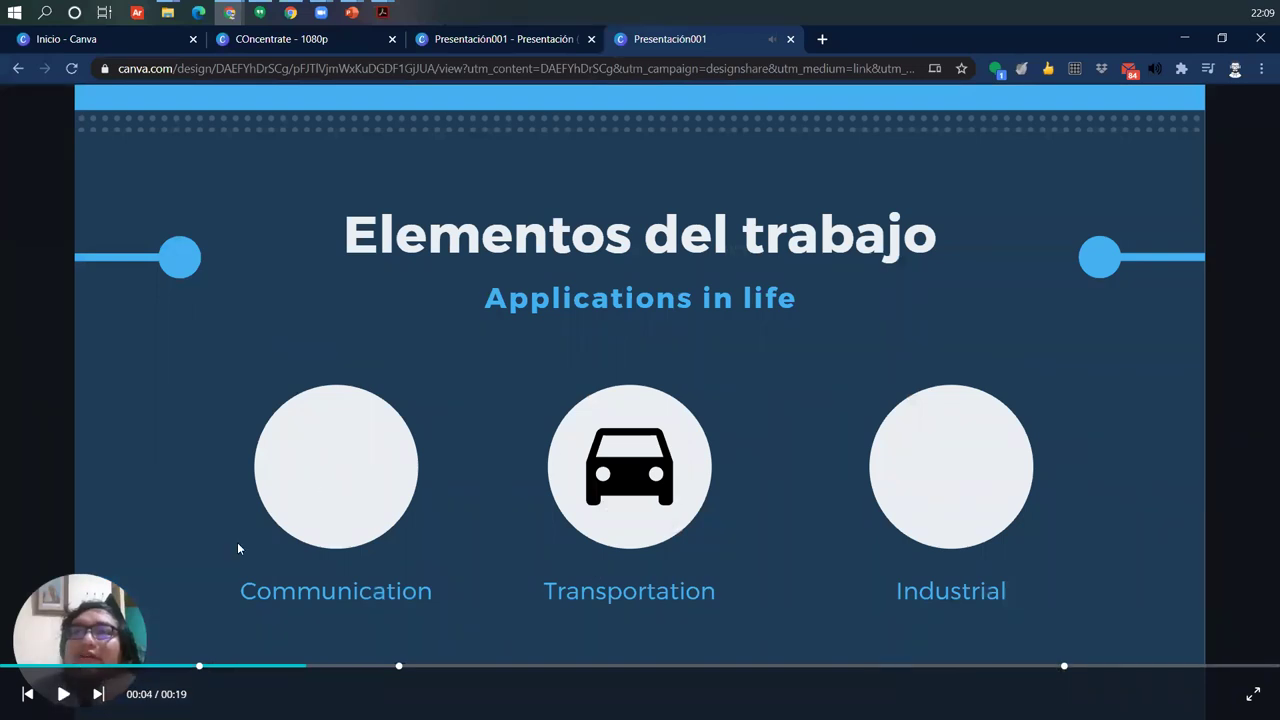
{"action": "left_click", "coordinate": [790, 39]}
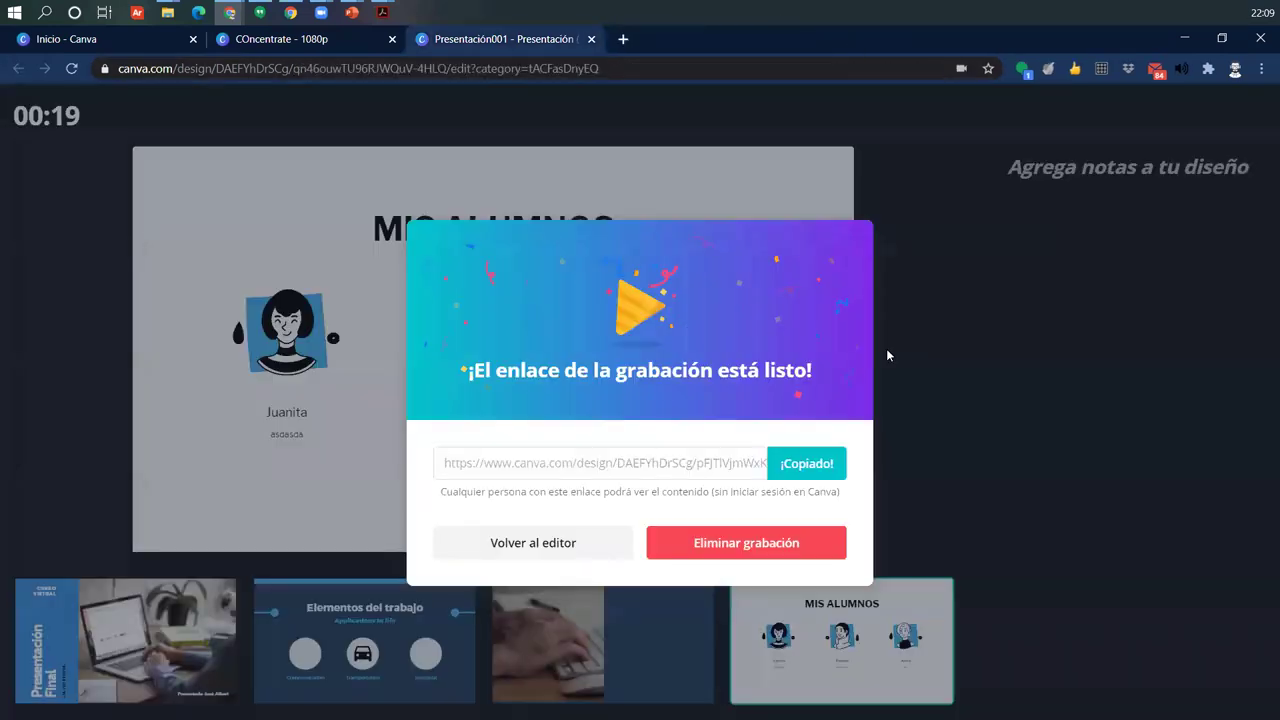
Step: Delete the recording and return to the editor, closing the present-and-record panel
{"action": "left_click", "coordinate": [743, 560]}
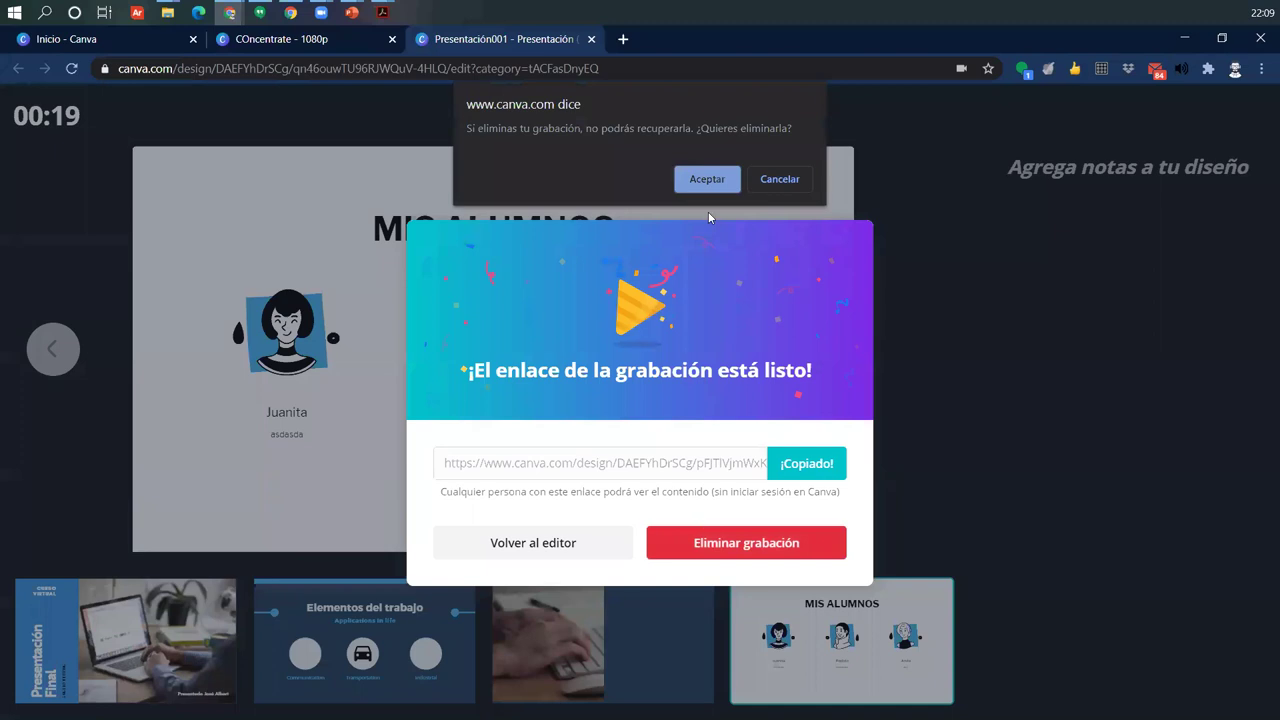
{"action": "left_click", "coordinate": [707, 180]}
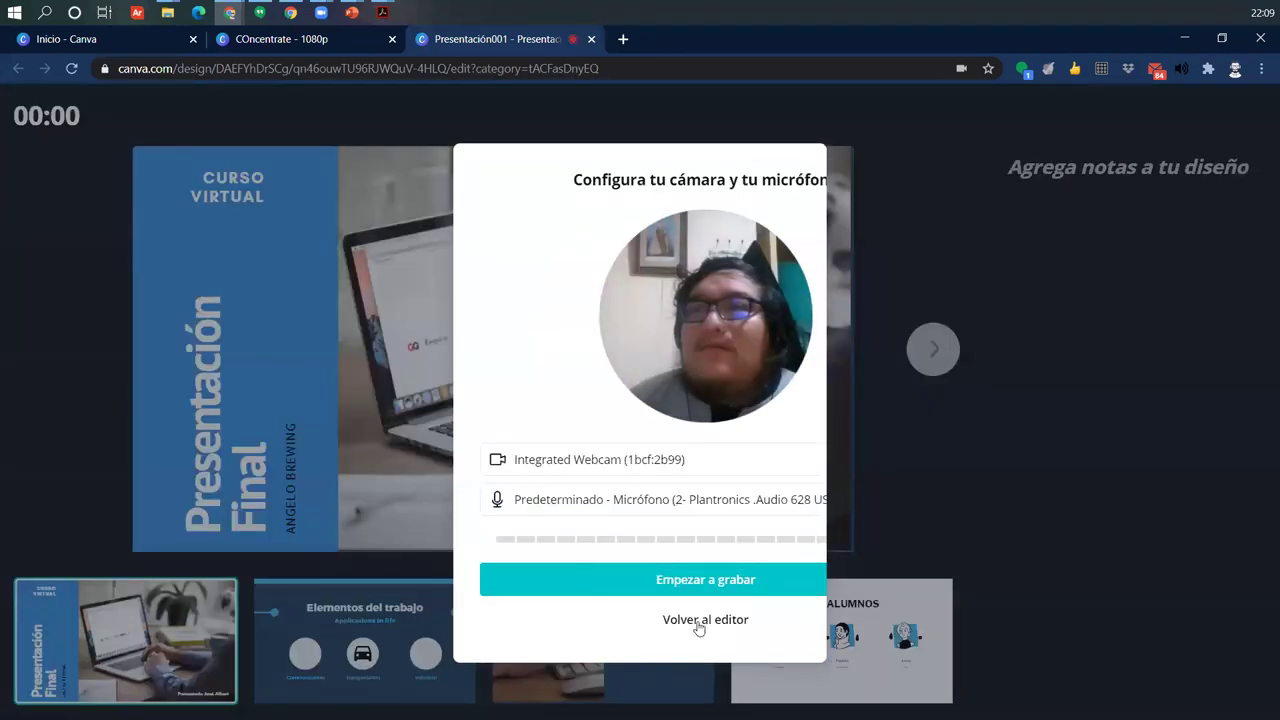
{"action": "left_click", "coordinate": [718, 620]}
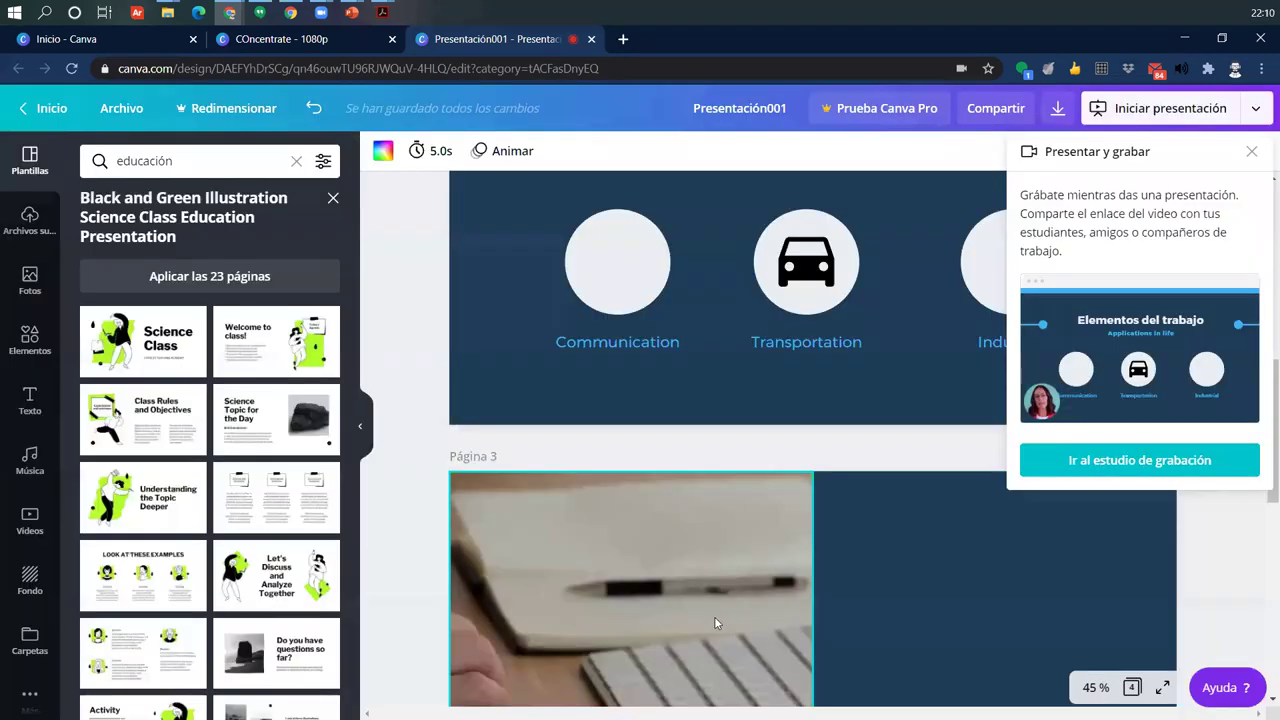
{"action": "left_click", "coordinate": [1251, 151]}
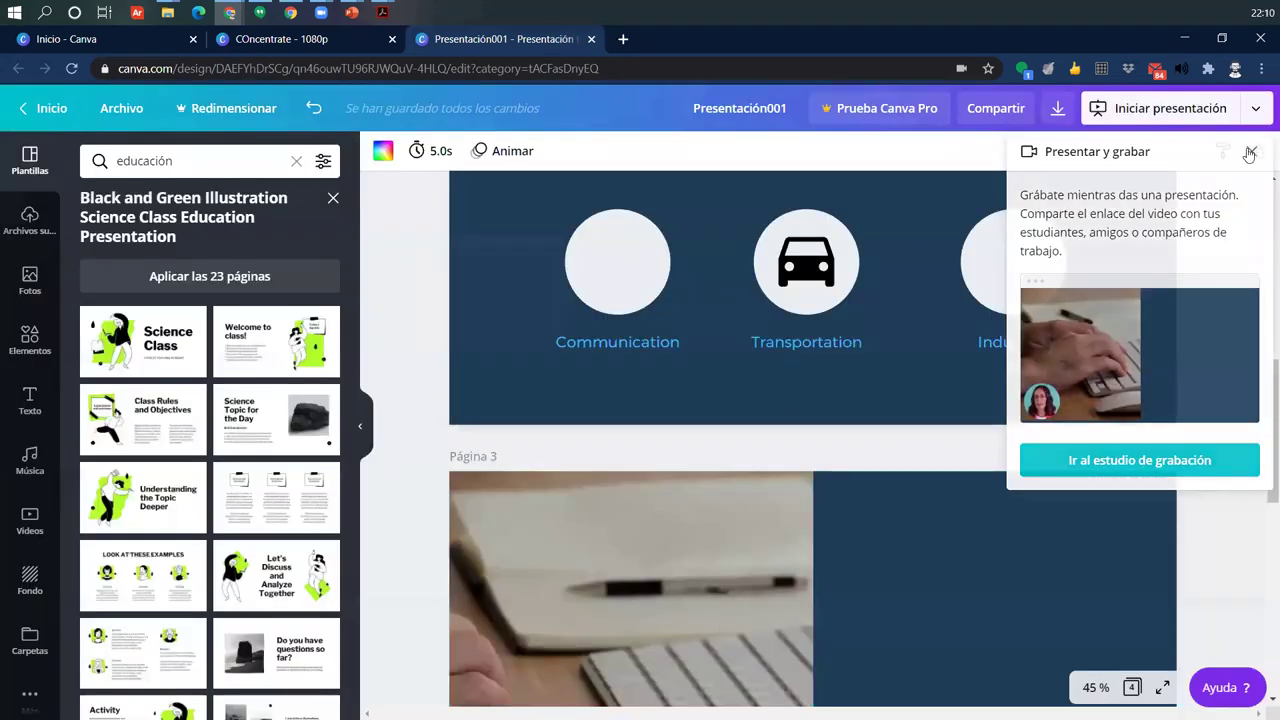
Step: Bring up the Compartir enlace panel and select the end of the link saved in Notepad
{"action": "scroll", "coordinate": [1050, 512], "scroll_direction": "down", "scroll_amount": 6}
{"action": "scroll", "coordinate": [1050, 512], "scroll_direction": "up", "scroll_amount": 3}
{"action": "scroll", "coordinate": [1052, 519], "scroll_direction": "up", "scroll_amount": 8}
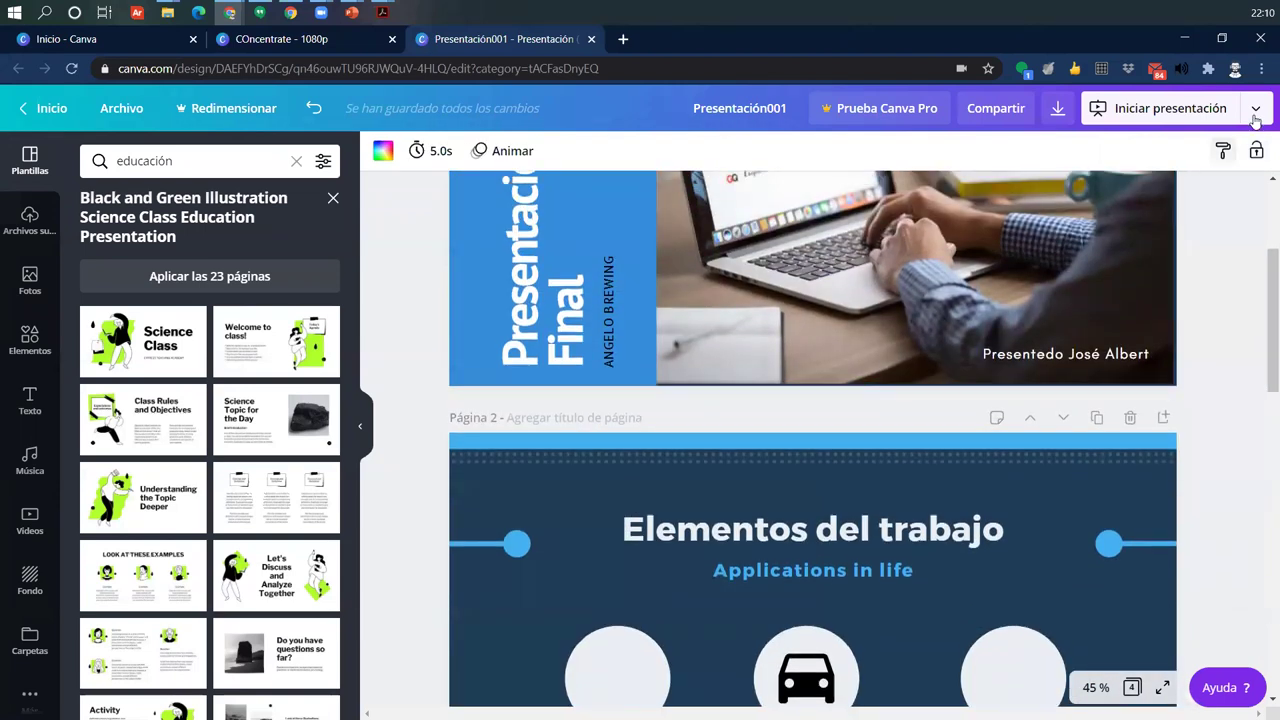
{"action": "left_click", "coordinate": [1255, 110]}
{"action": "left_click", "coordinate": [1095, 296]}
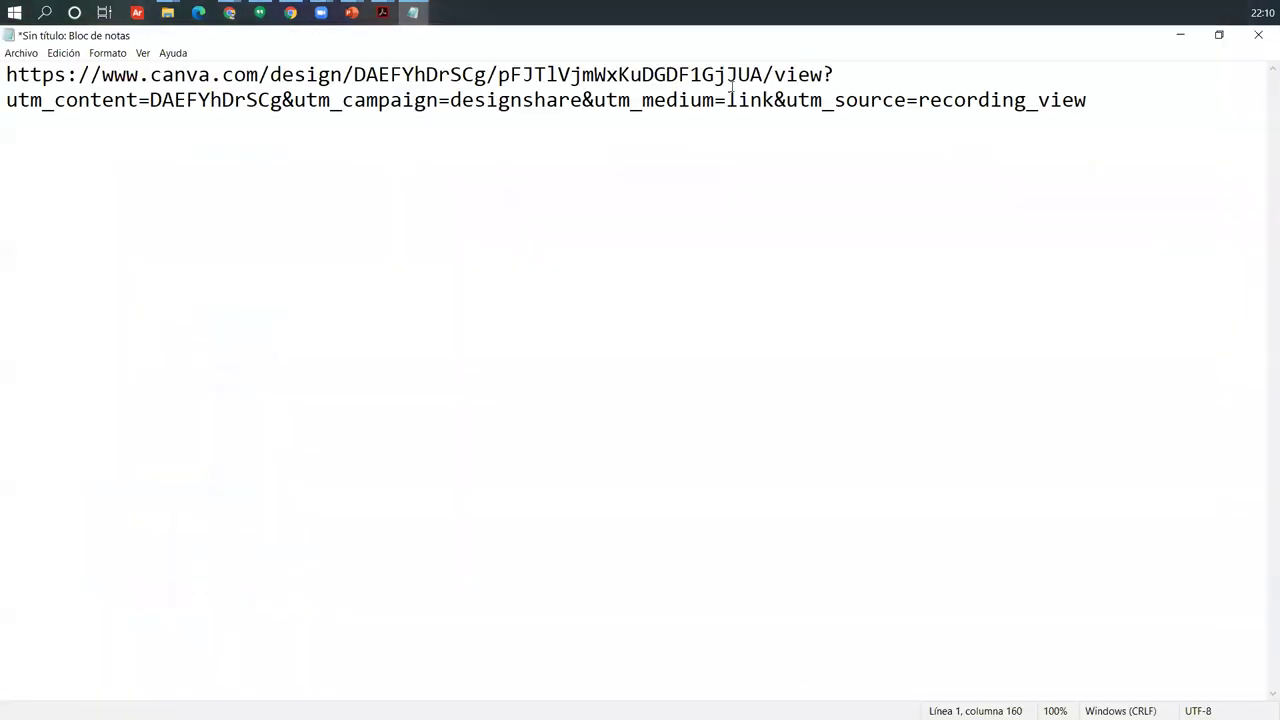
{"action": "left_click_drag", "start_coordinate": [726, 75], "coordinate": [726, 100]}
{"action": "left_click_drag", "start_coordinate": [1086, 100], "coordinate": [954, 100]}
Step: Select the whole saved link in Notepad, then minimise Notepad to return to Canva
{"action": "left_click", "coordinate": [8, 75], "text": "shift"}
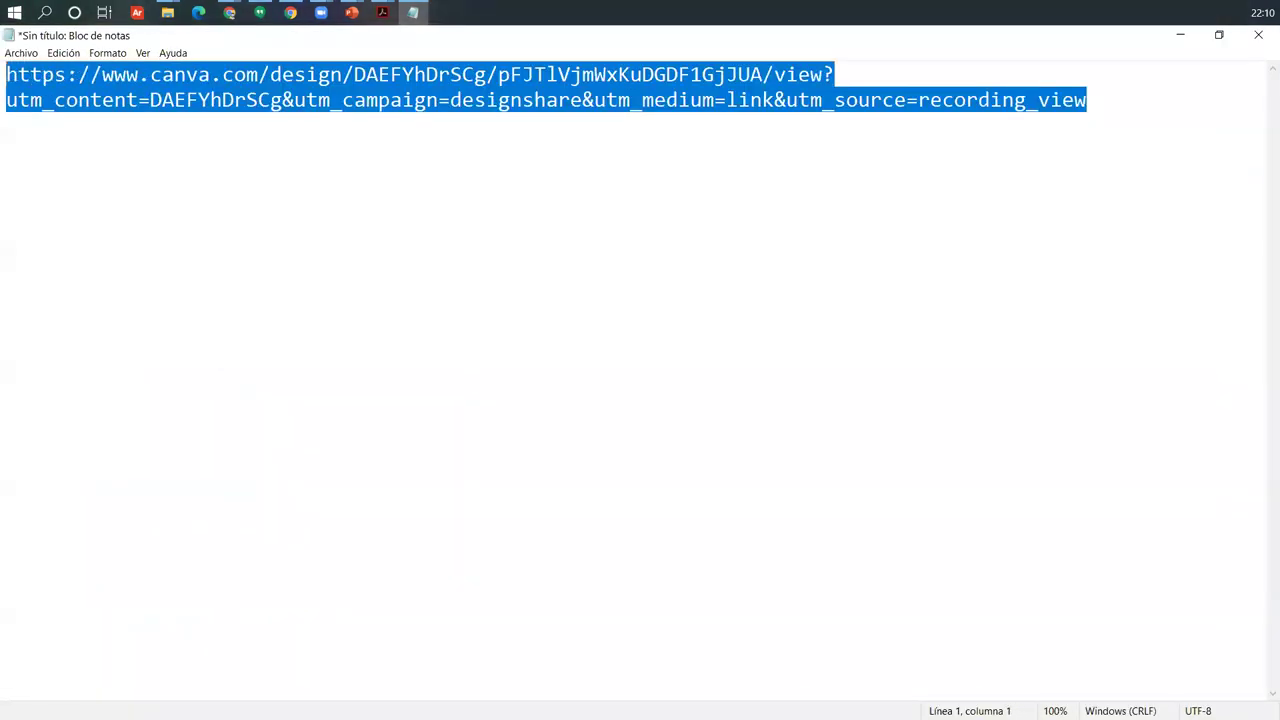
{"action": "left_click", "coordinate": [949, 204]}
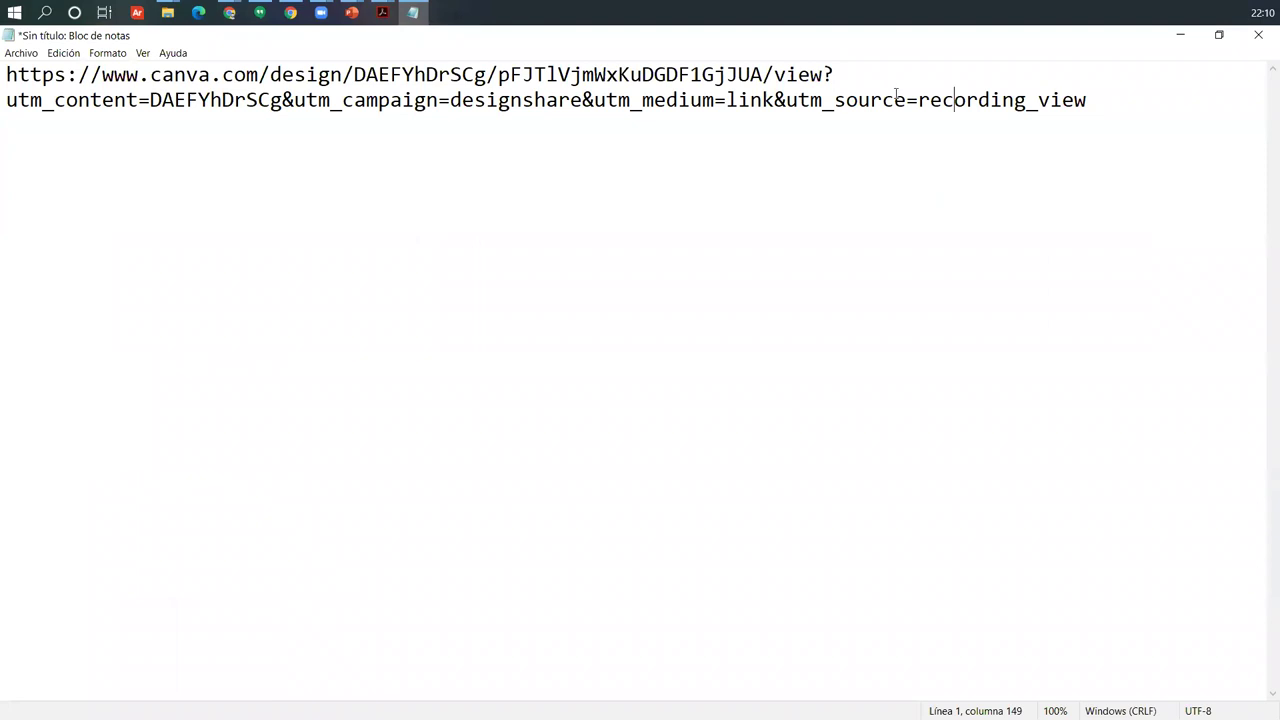
{"action": "left_click_drag", "start_coordinate": [1116, 107], "coordinate": [6, 75]}
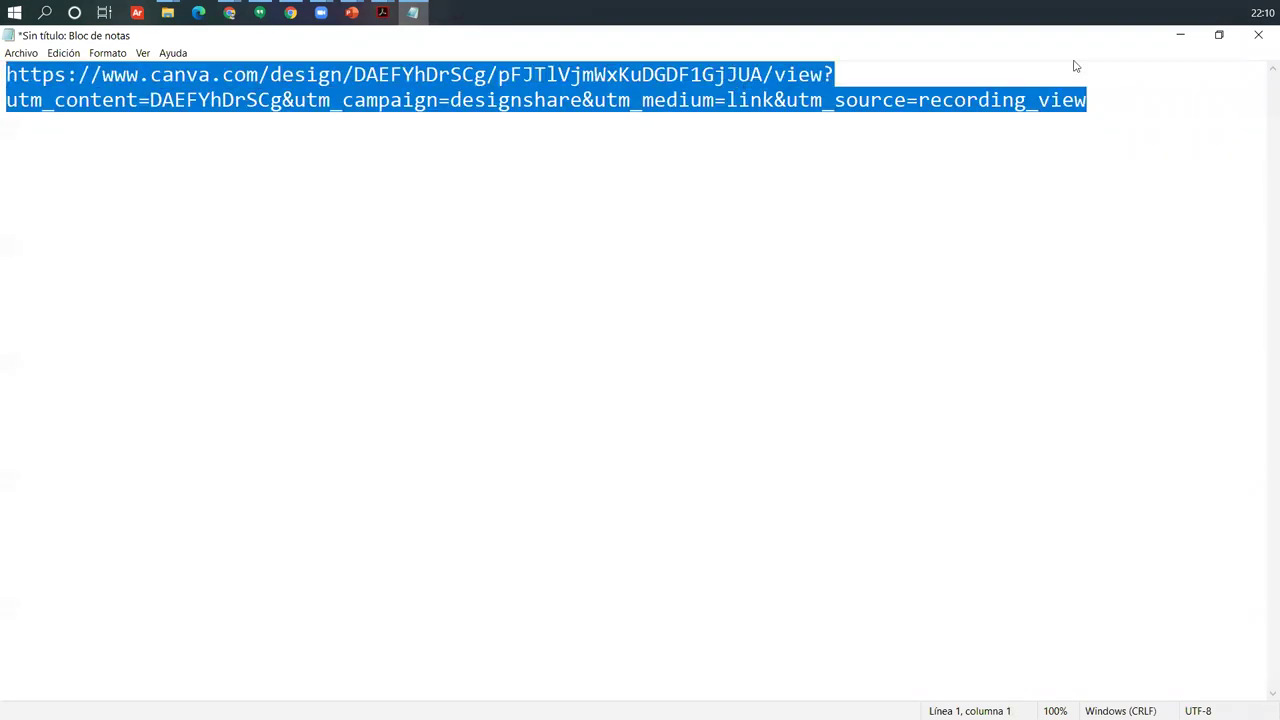
{"action": "left_click", "coordinate": [1180, 35]}
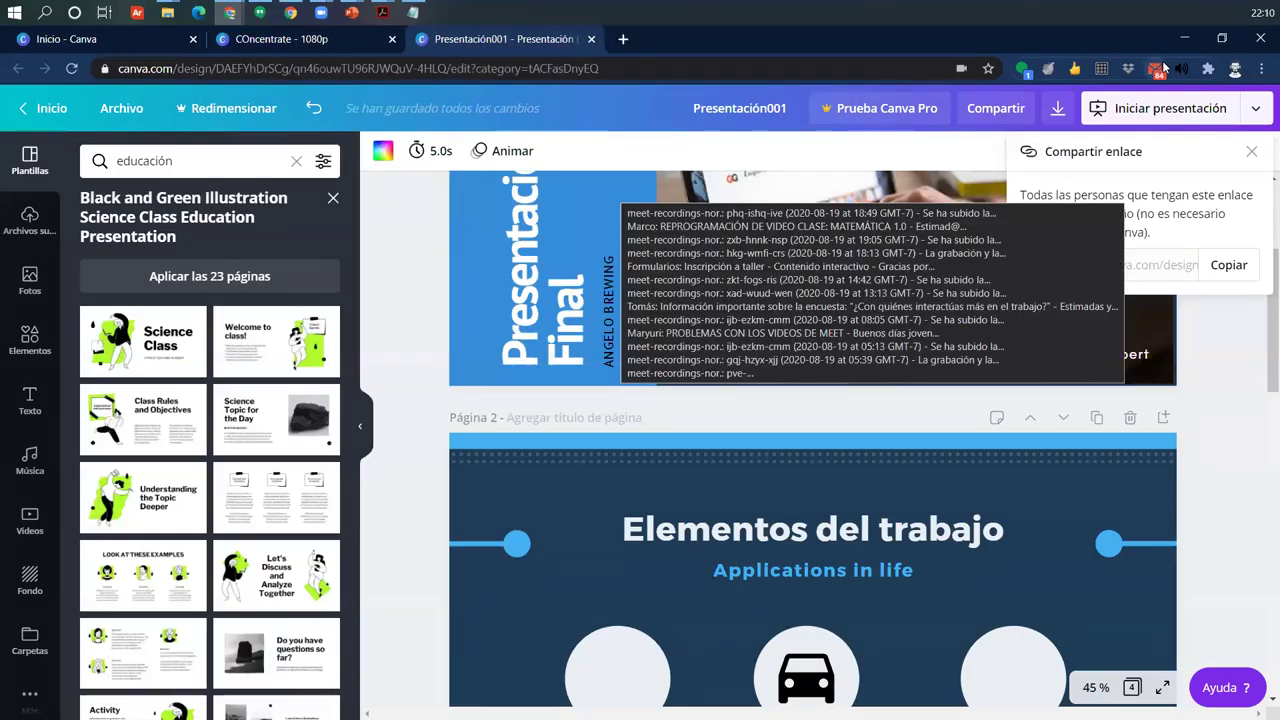
Step: Close the Compartir enlace panel to reveal the Presentación001 pages
{"action": "left_click", "coordinate": [1253, 152]}
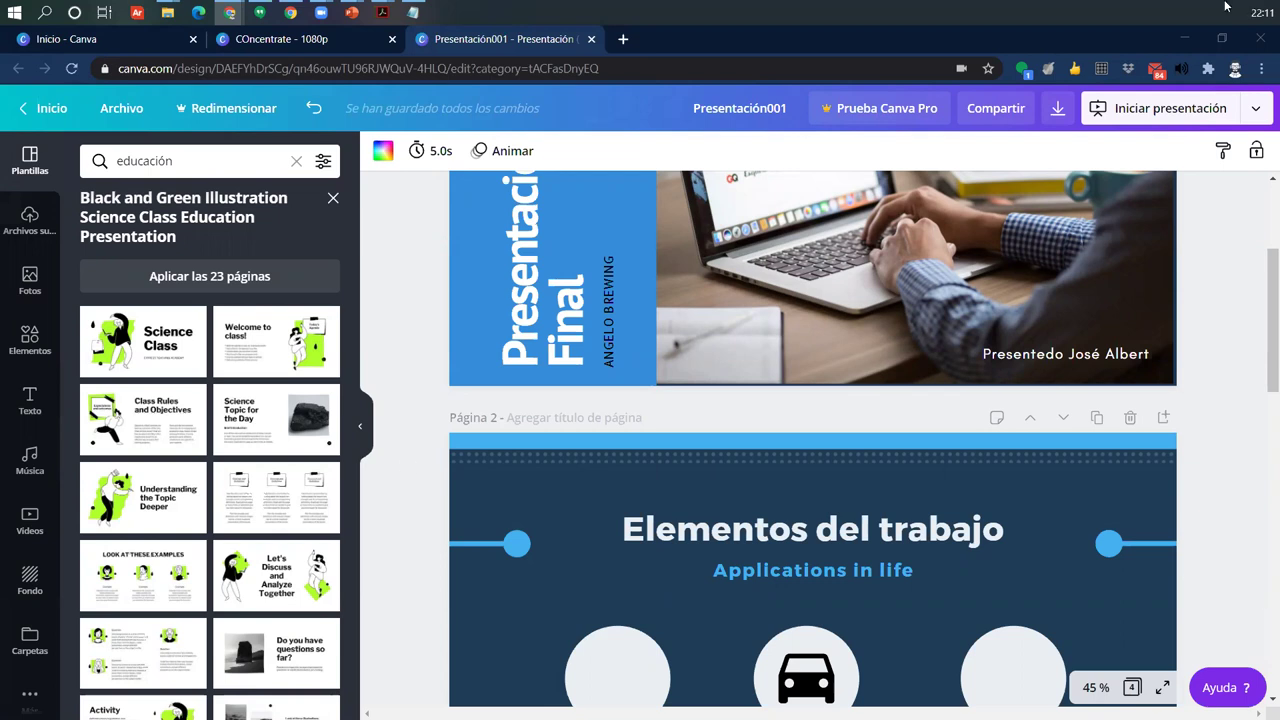
Step: Copy the Presentación001 view link from Compartir enlace and close the share panel
{"action": "left_click", "coordinate": [1257, 110]}
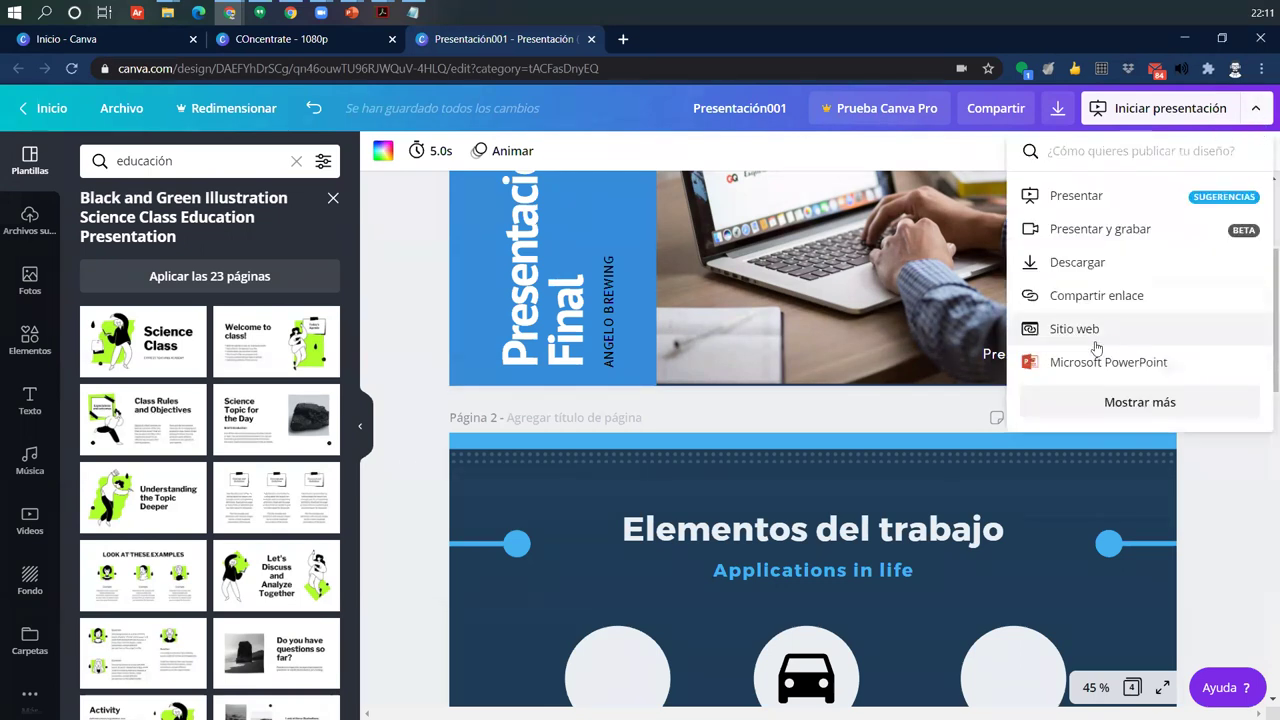
{"action": "left_click", "coordinate": [1069, 298]}
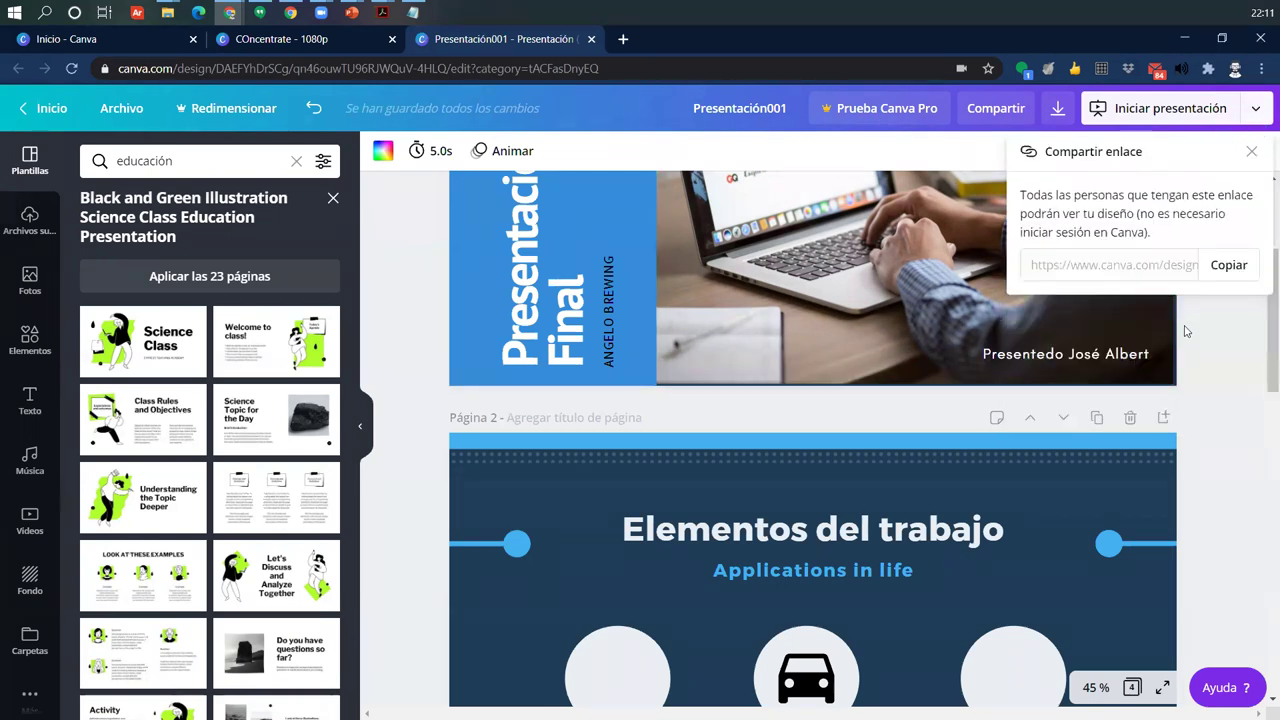
{"action": "left_click", "coordinate": [1221, 270]}
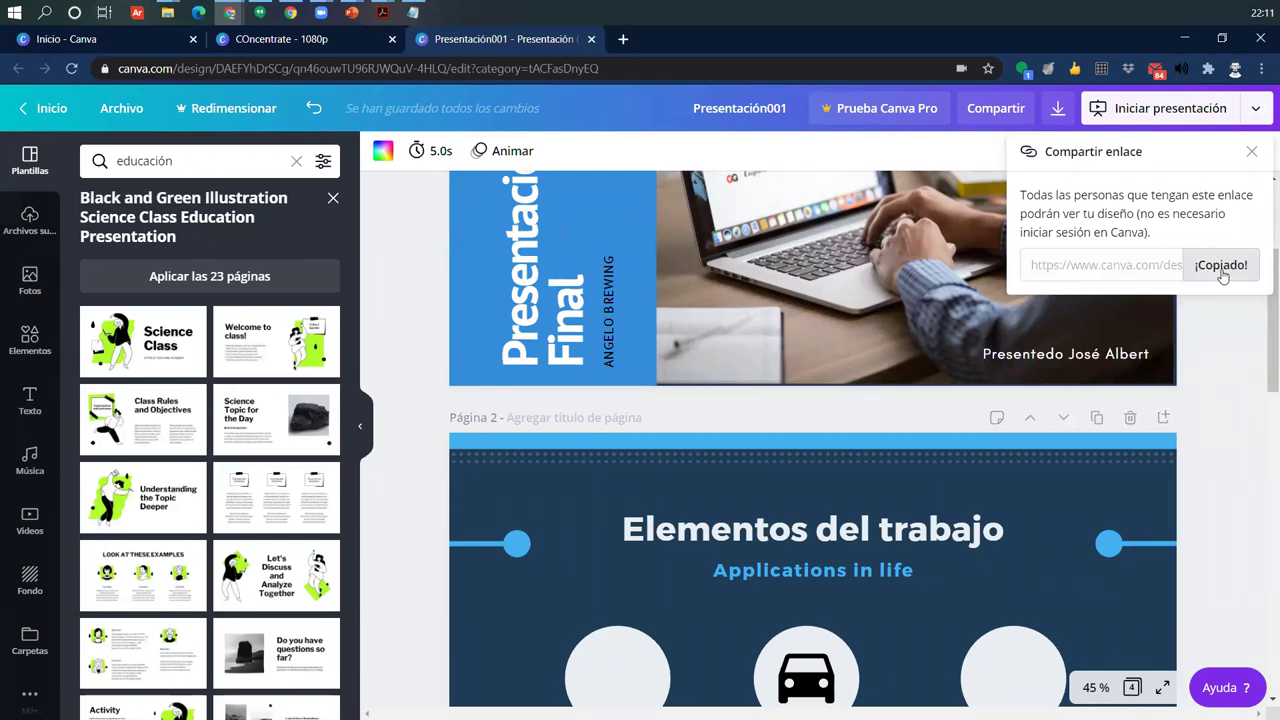
{"action": "left_click", "coordinate": [1251, 151]}
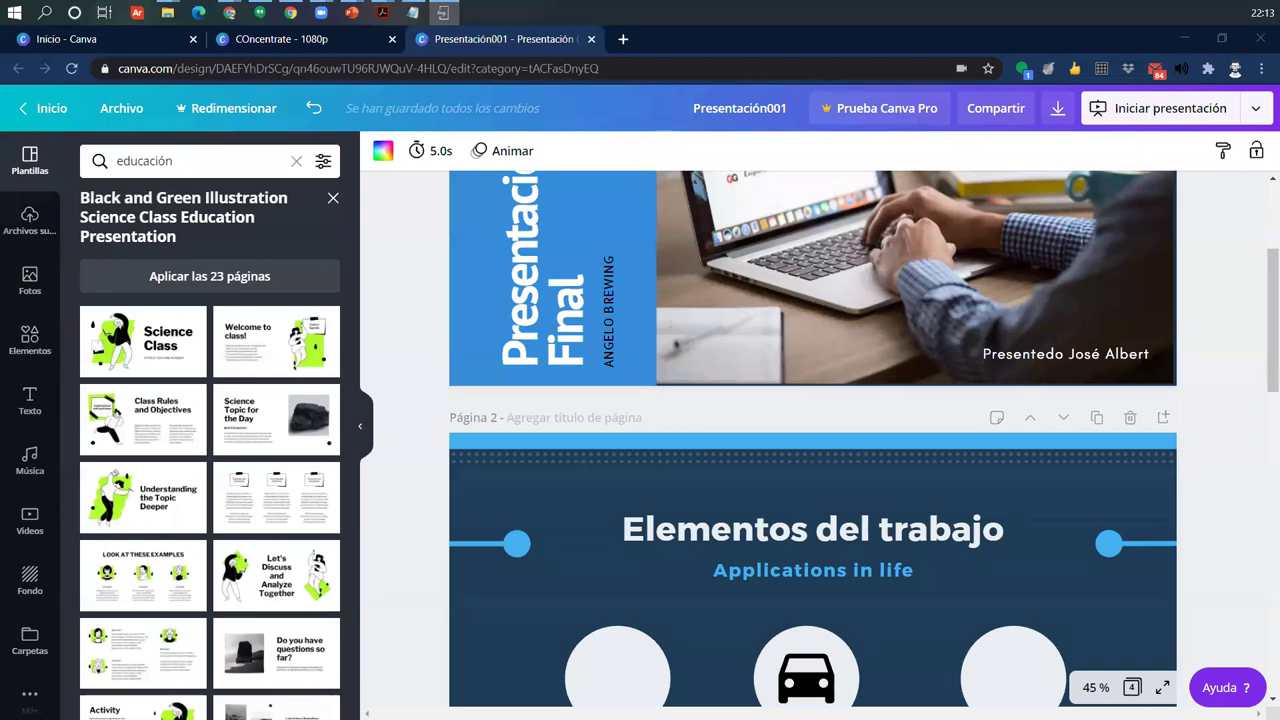
Step: Switch to the 'Inicio - Canva' home page tab
{"action": "left_click", "coordinate": [130, 38]}
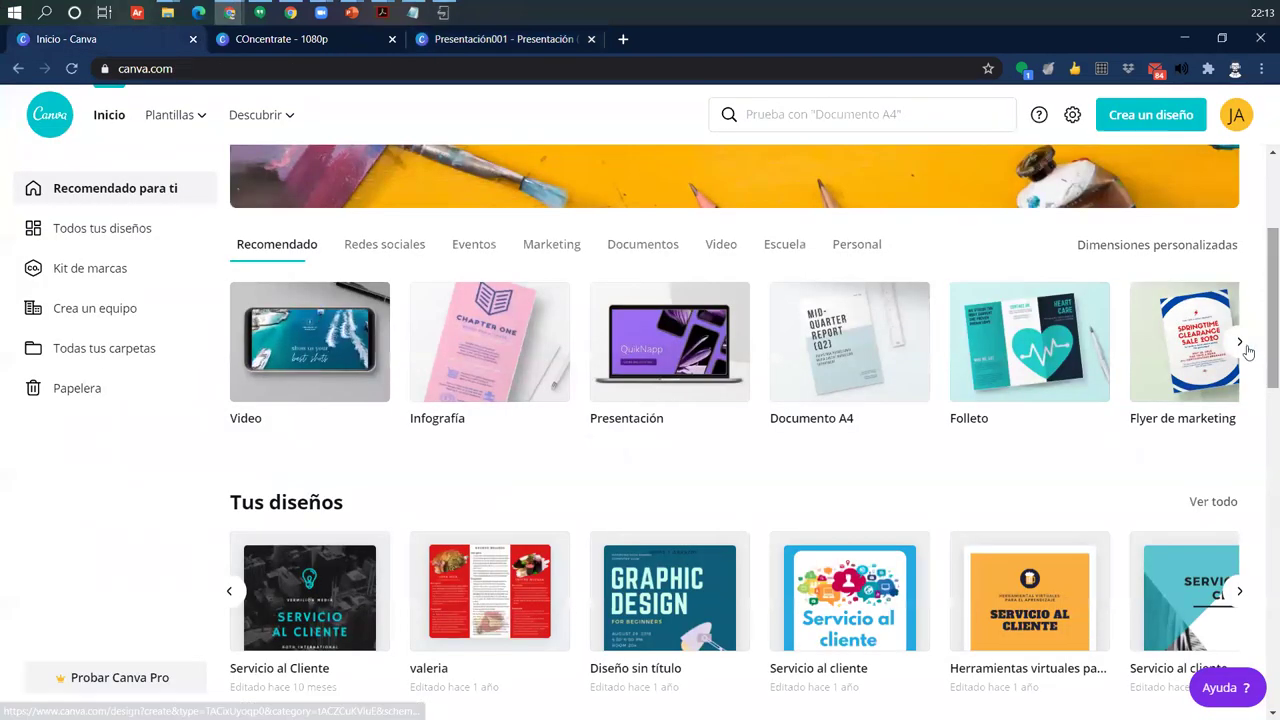
Step: Advance the design-type carousel four times to reach Diseño de canal en YouTube through Menú
{"action": "left_click", "coordinate": [1247, 349]}
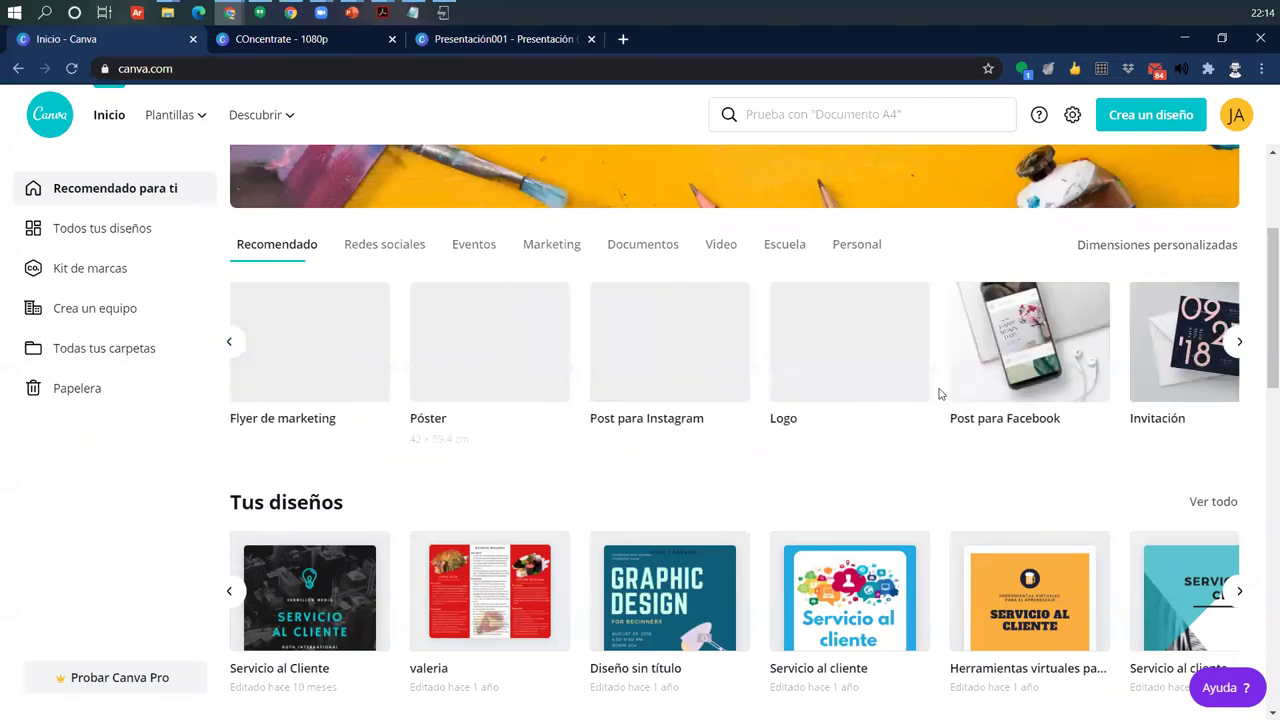
{"action": "left_click", "coordinate": [1239, 341]}
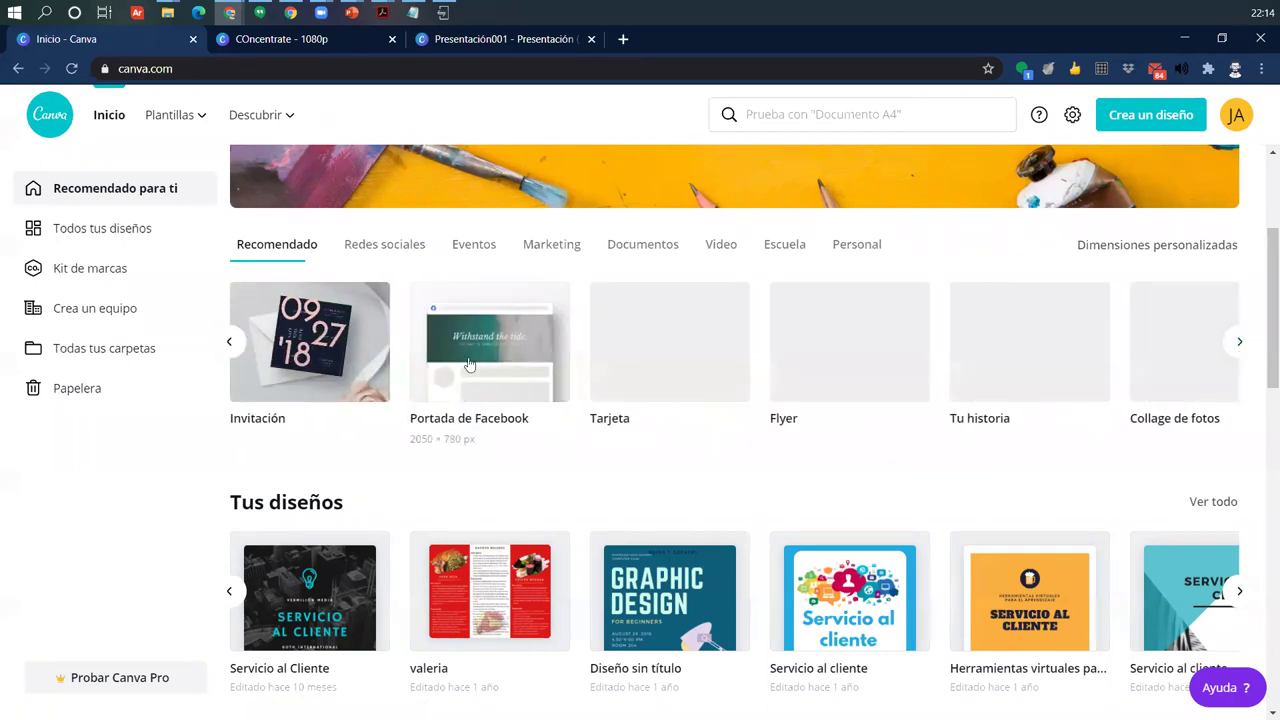
{"action": "left_click", "coordinate": [1240, 341]}
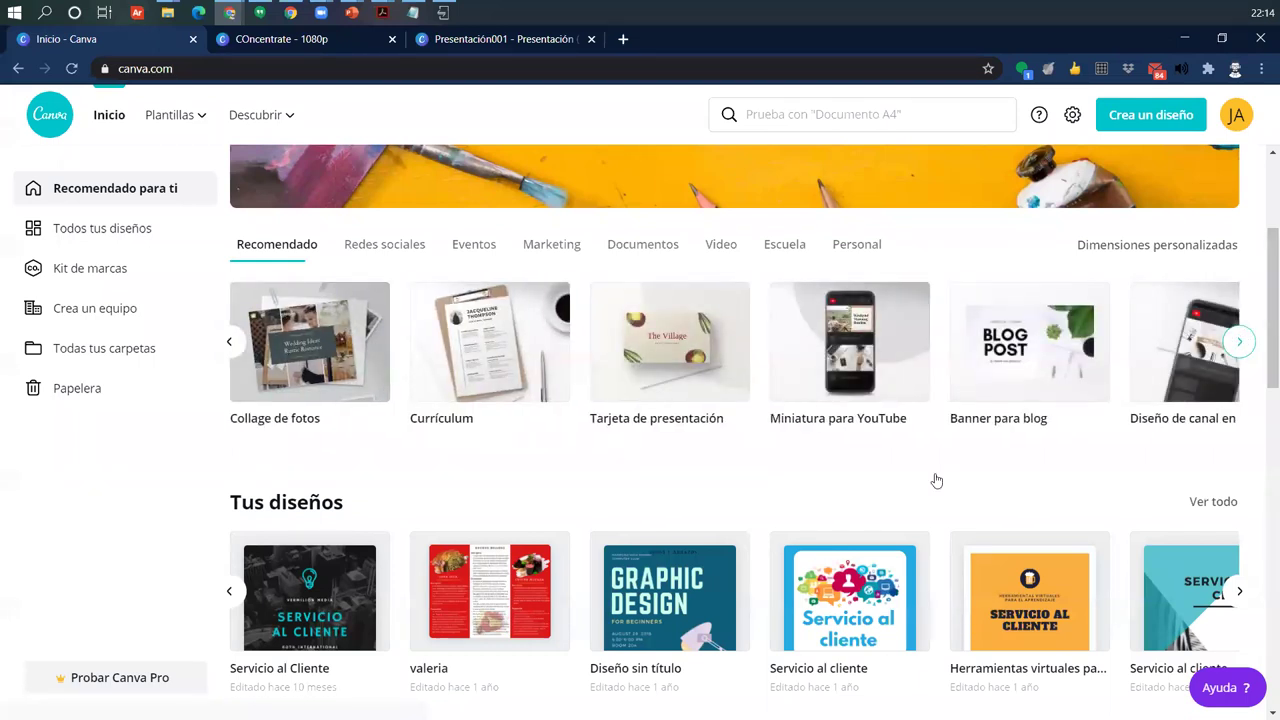
{"action": "left_click", "coordinate": [1241, 349]}
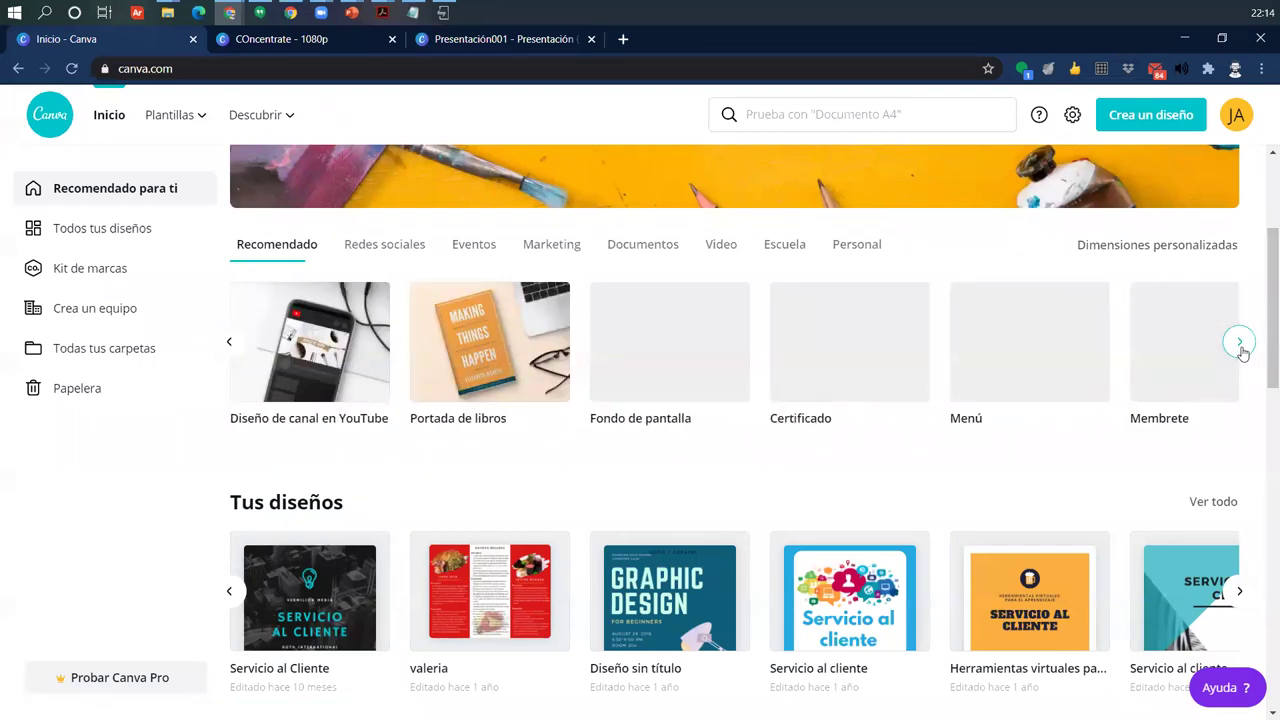
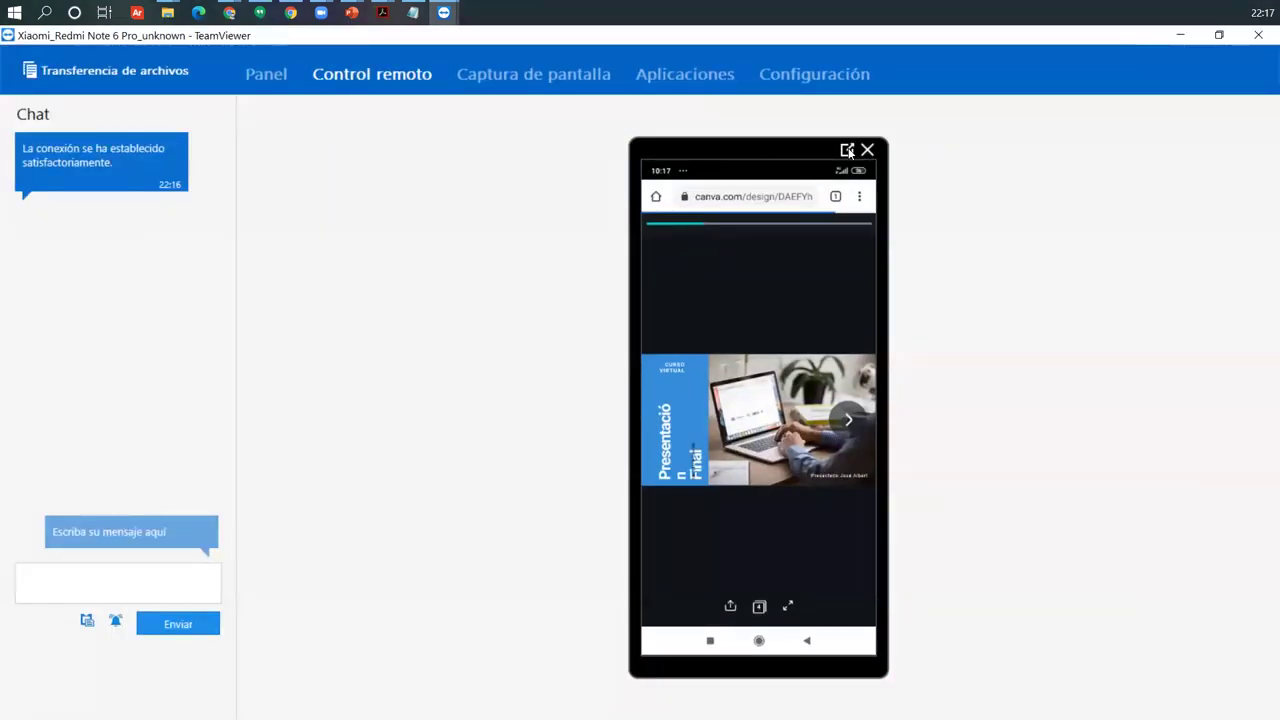
Step: Pop the phone's mirrored screen into its own window and start TeamViewer remote control
{"action": "left_click", "coordinate": [848, 150]}
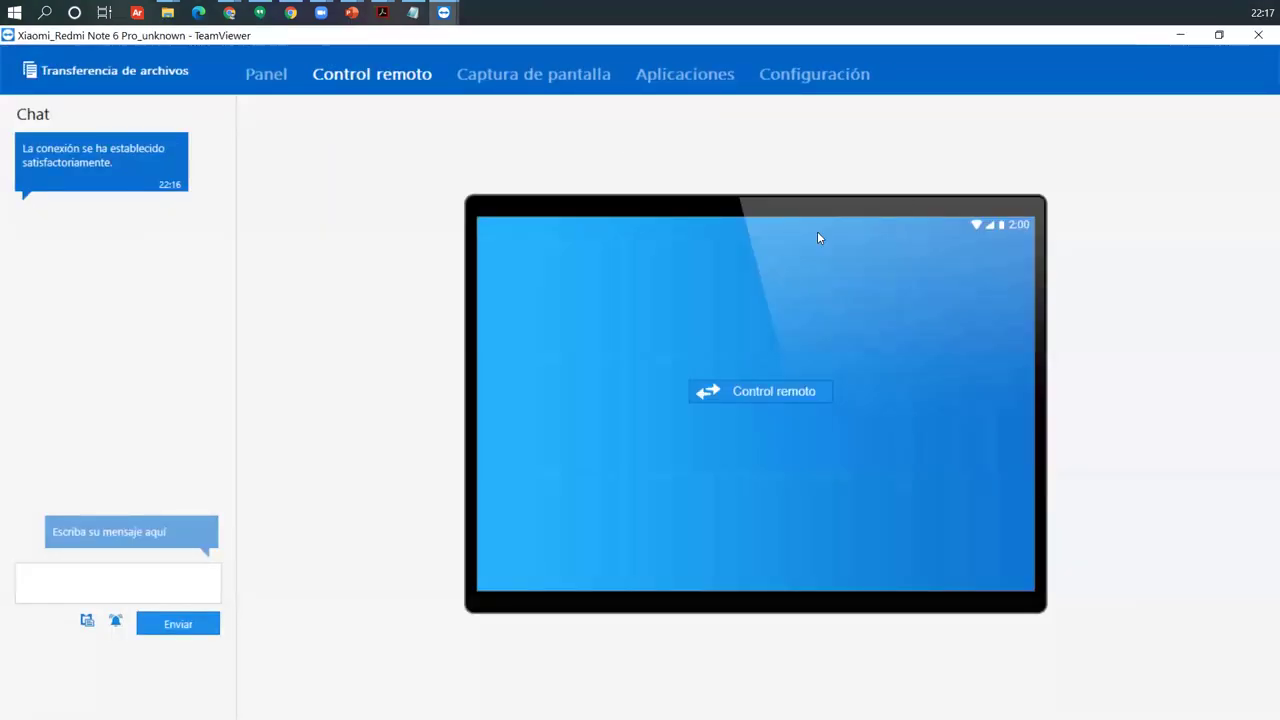
{"action": "left_click", "coordinate": [765, 397]}
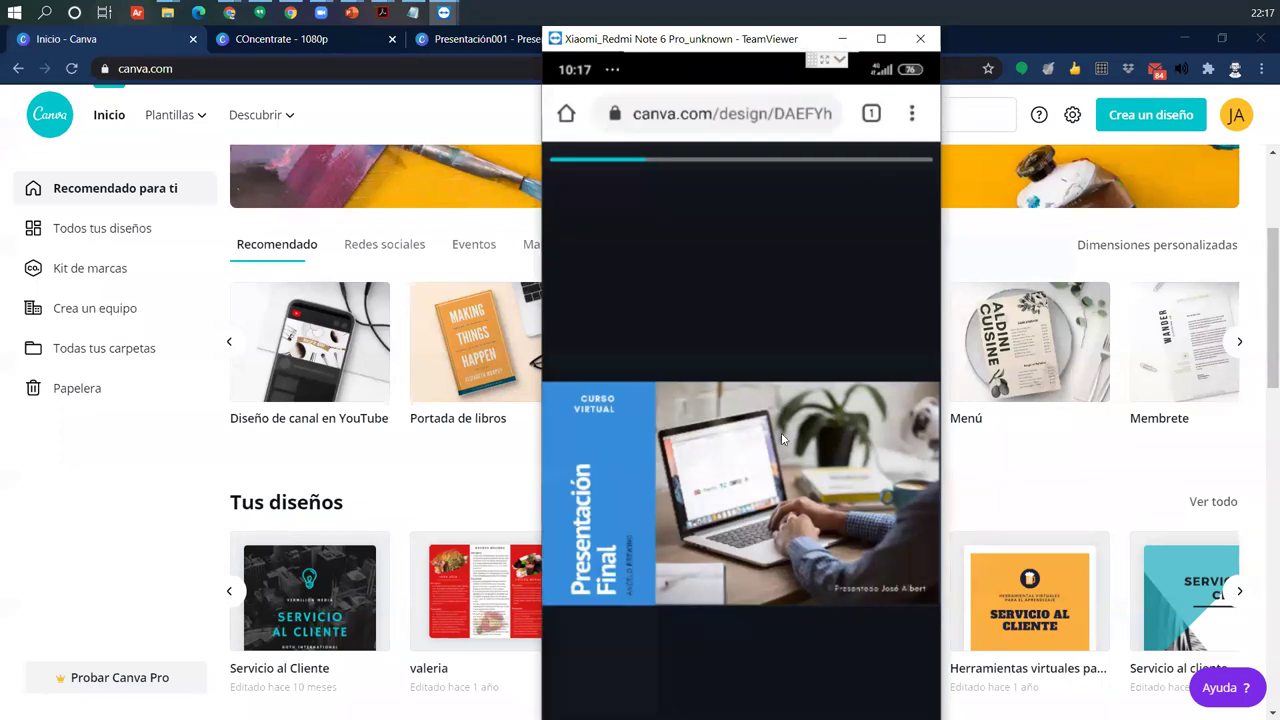
{"action": "left_click", "coordinate": [781, 432]}
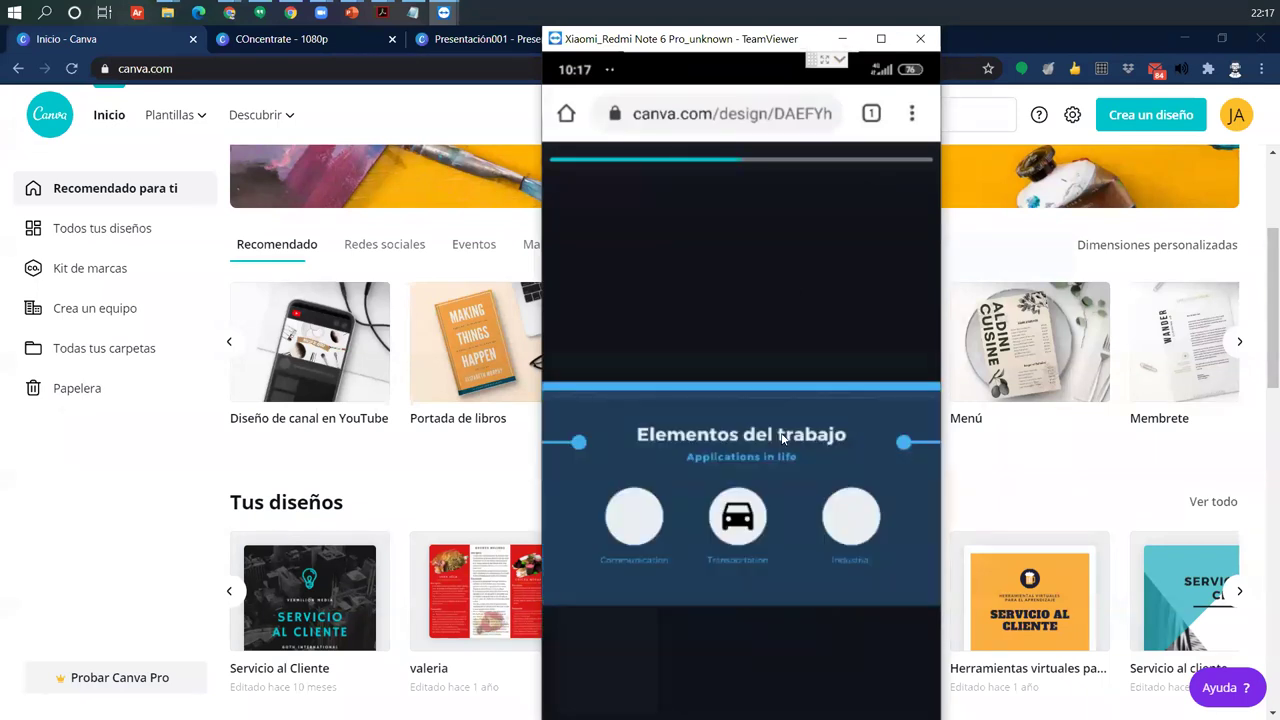
{"action": "left_click", "coordinate": [781, 433]}
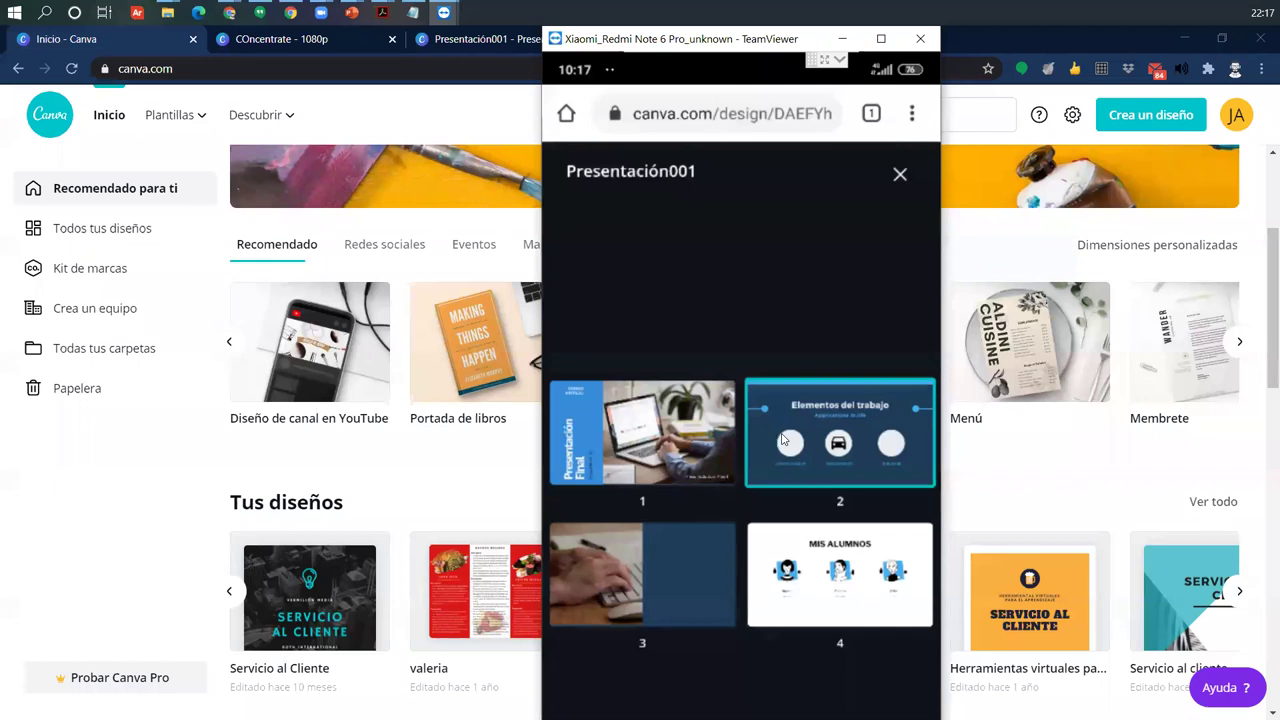
{"action": "left_click", "coordinate": [781, 440]}
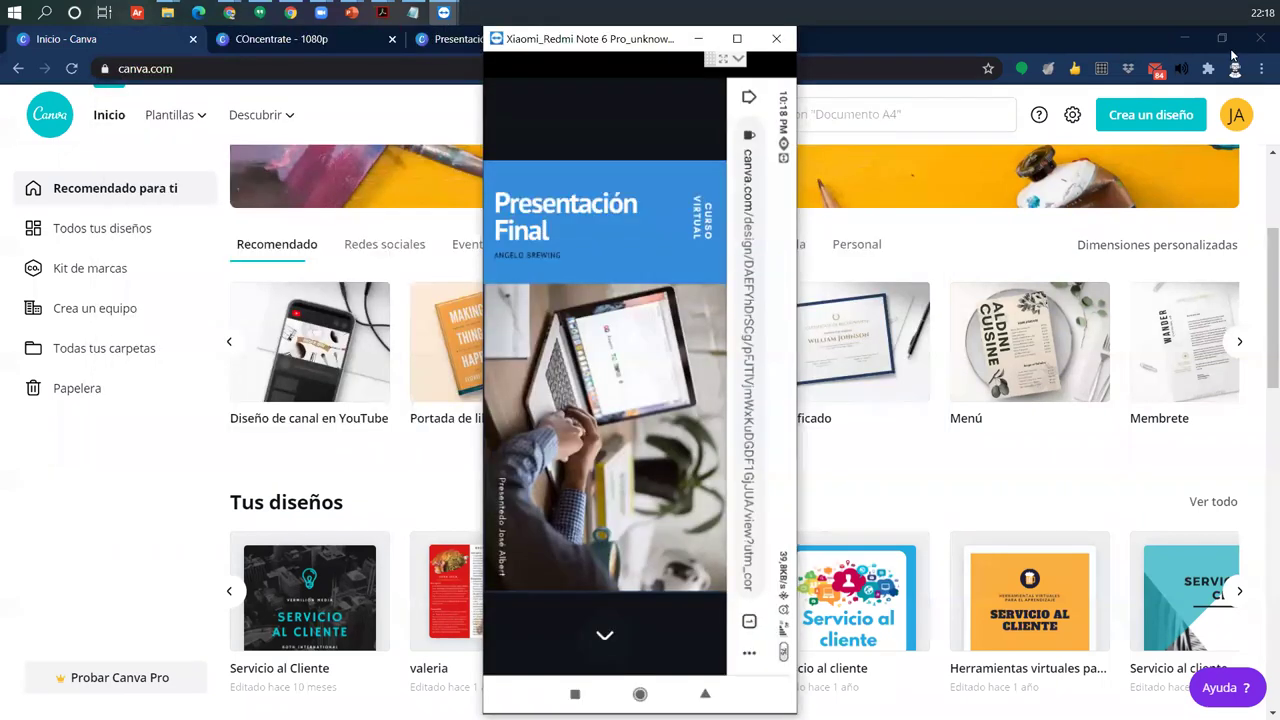
Step: Close the phone mirroring window and bring up File Explorer at Quick access
{"action": "left_click", "coordinate": [784, 45]}
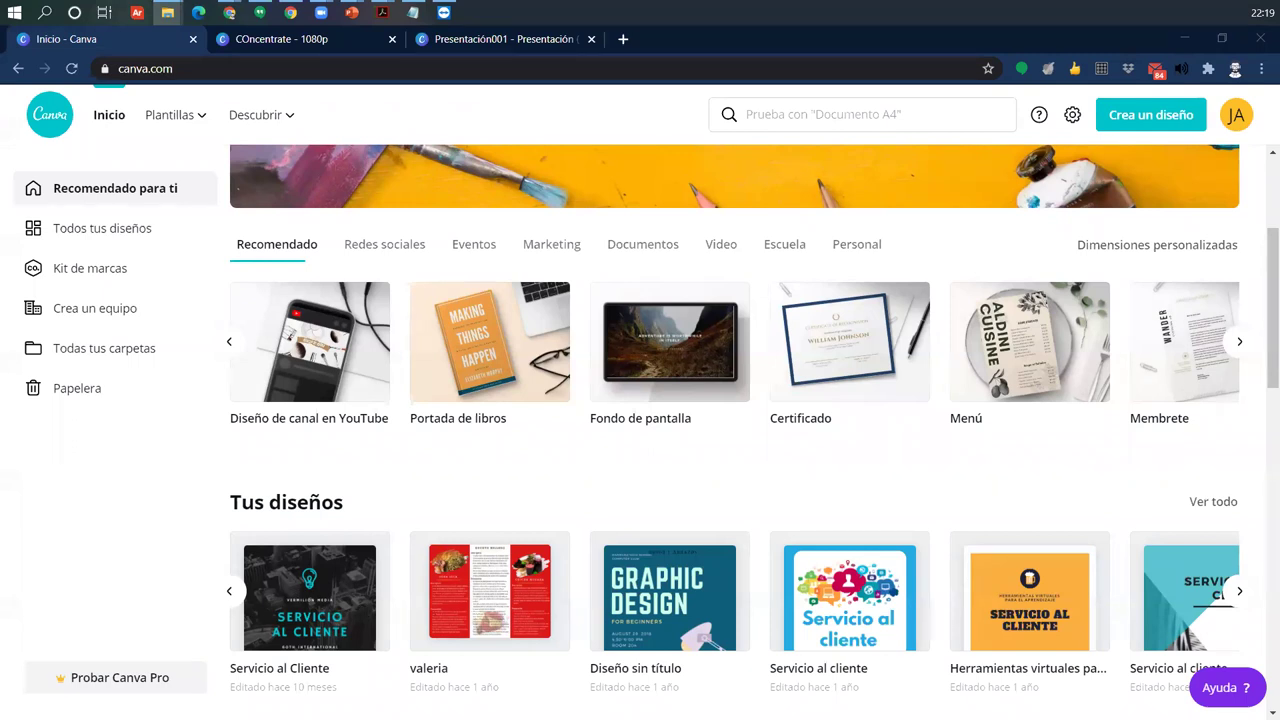
{"action": "left_click", "coordinate": [167, 12]}
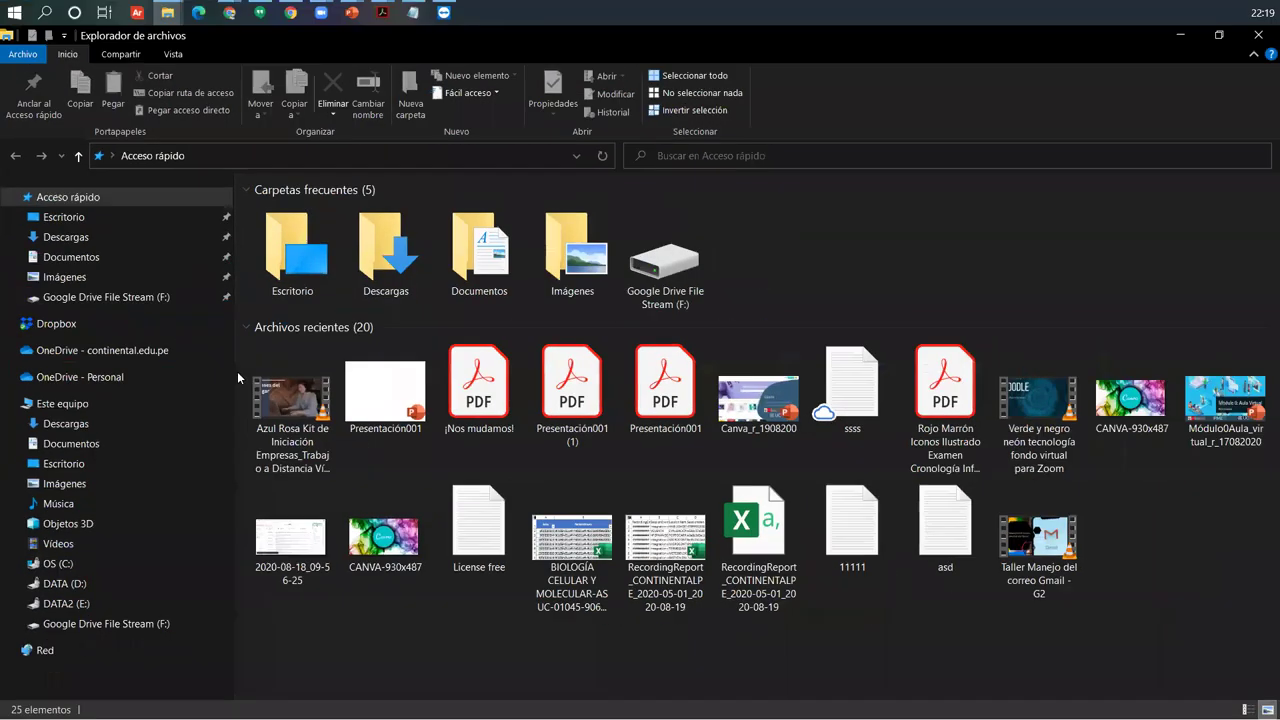
Step: Close the File Explorer window
{"action": "left_click", "coordinate": [1259, 36]}
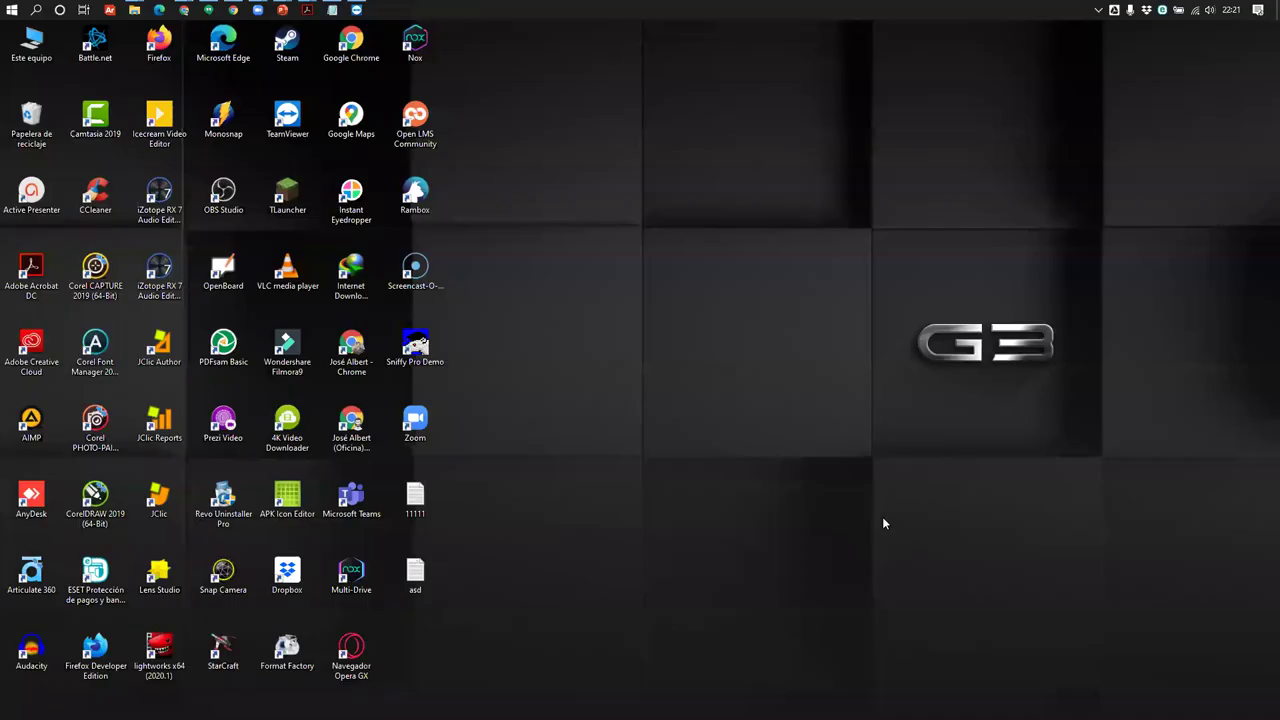
{"action": "left_click_drag", "start_coordinate": [468, 714], "coordinate": [22, 38]}
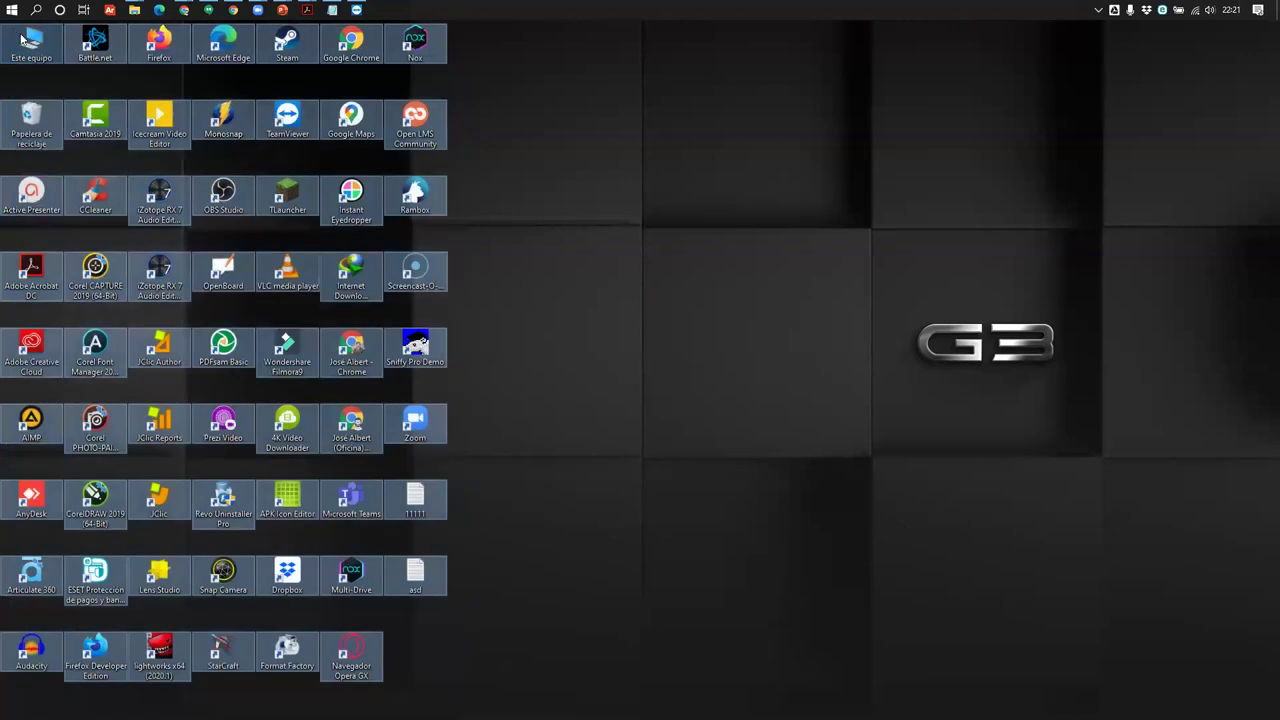
{"action": "left_click", "coordinate": [509, 50]}
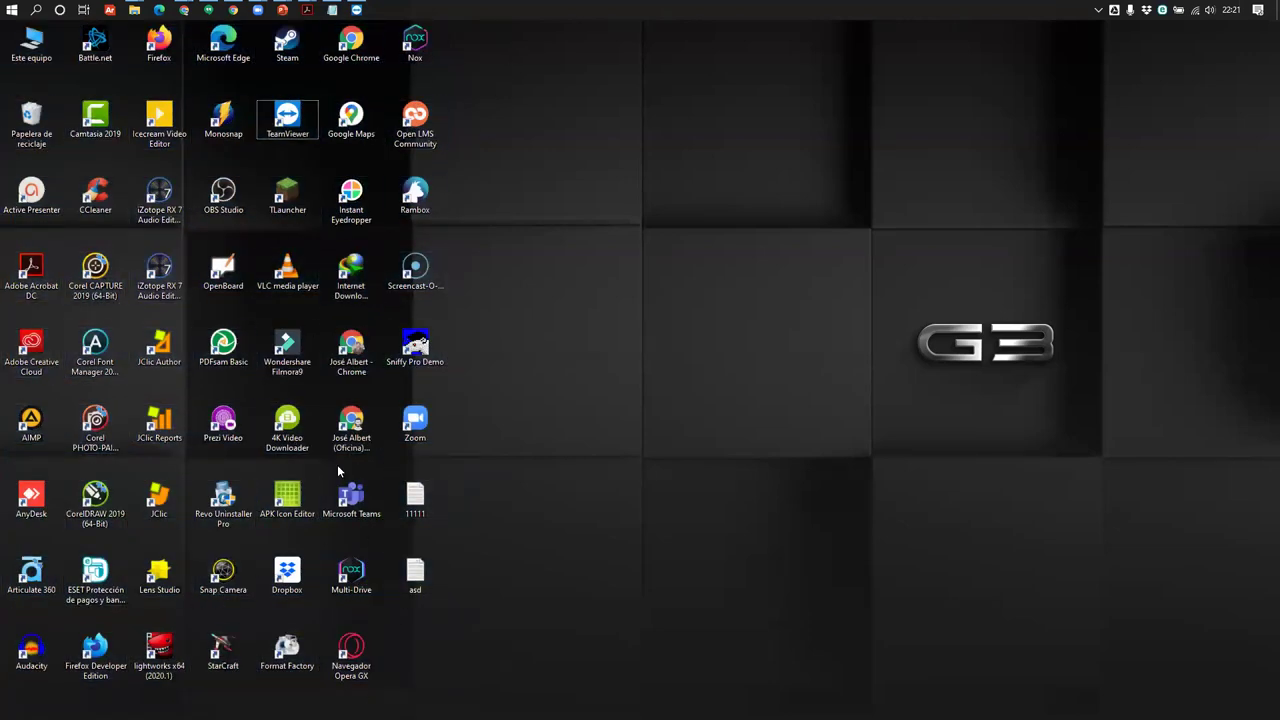
{"action": "left_click", "coordinate": [632, 544]}
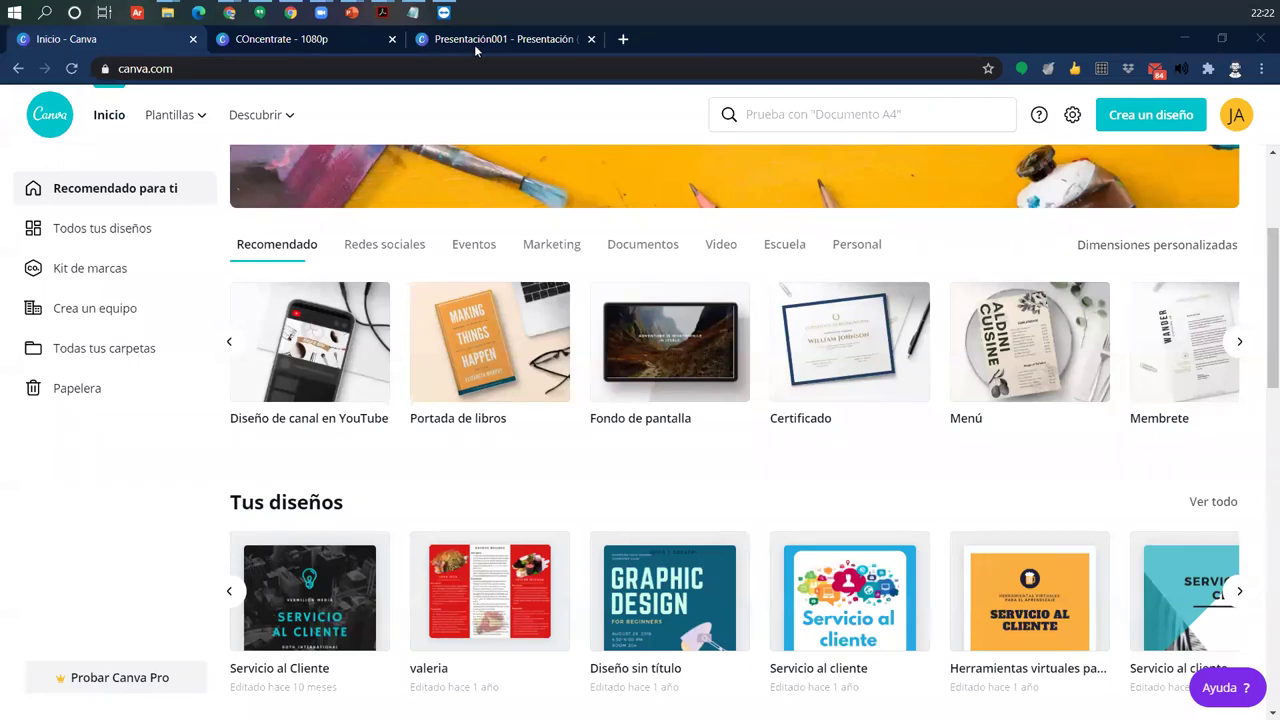
Step: Reload the Presentación001 editor and move the Presentación Final title up and left
{"action": "left_click", "coordinate": [550, 40]}
{"action": "left_click", "coordinate": [878, 400]}
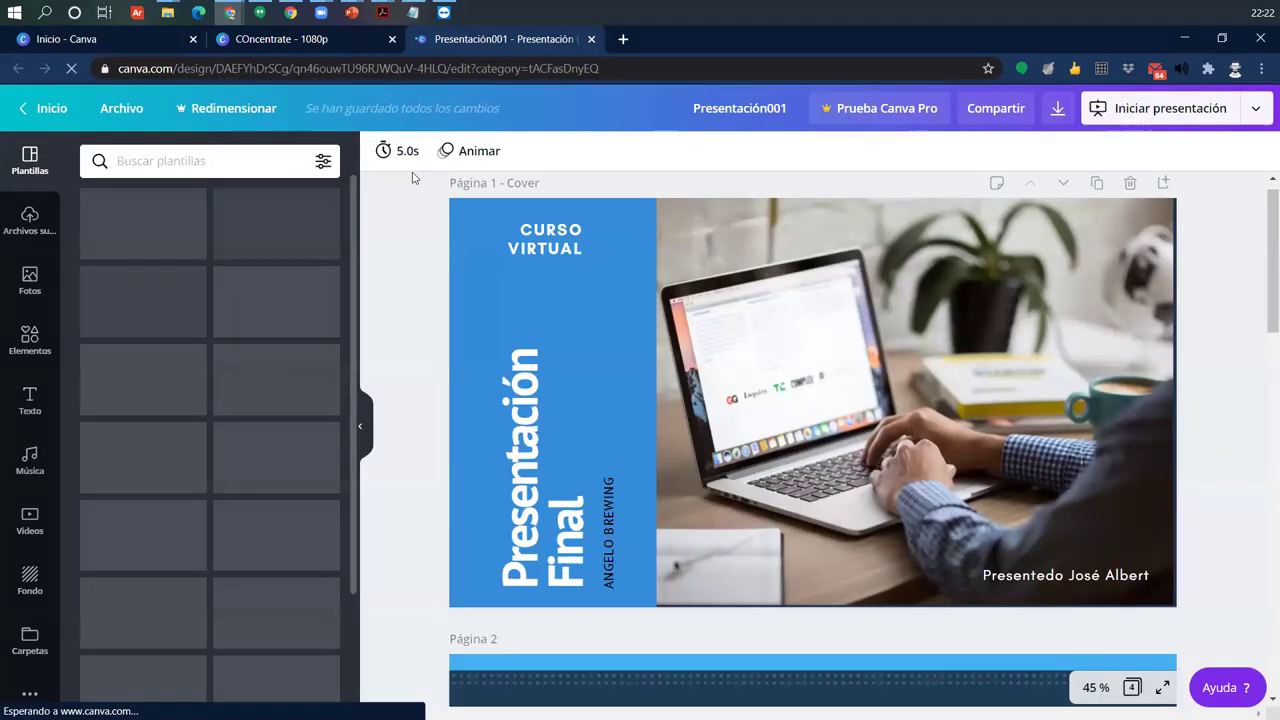
{"action": "left_click", "coordinate": [527, 447]}
{"action": "left_click_drag", "start_coordinate": [533, 458], "coordinate": [524, 391]}
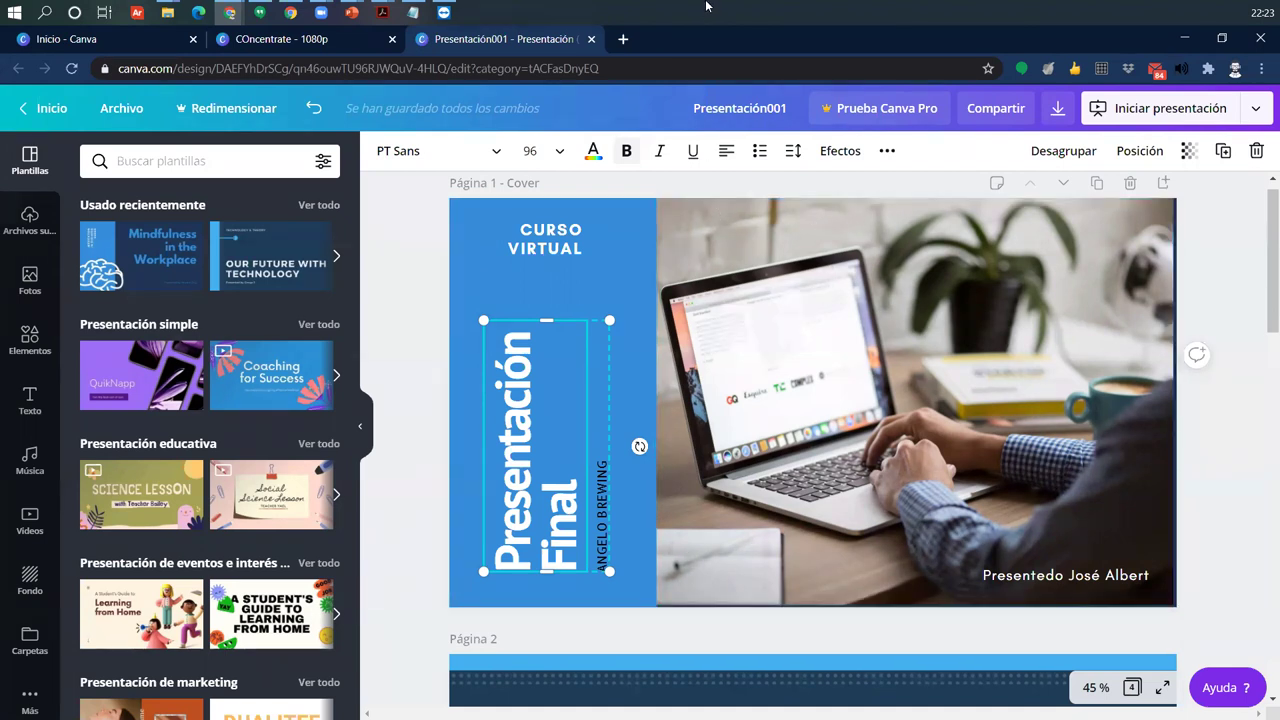
Step: Go to the estudiantesavp.ucontinental.edu.pe campus in a new tab and choose Google sign-in
{"action": "left_click", "coordinate": [624, 39]}
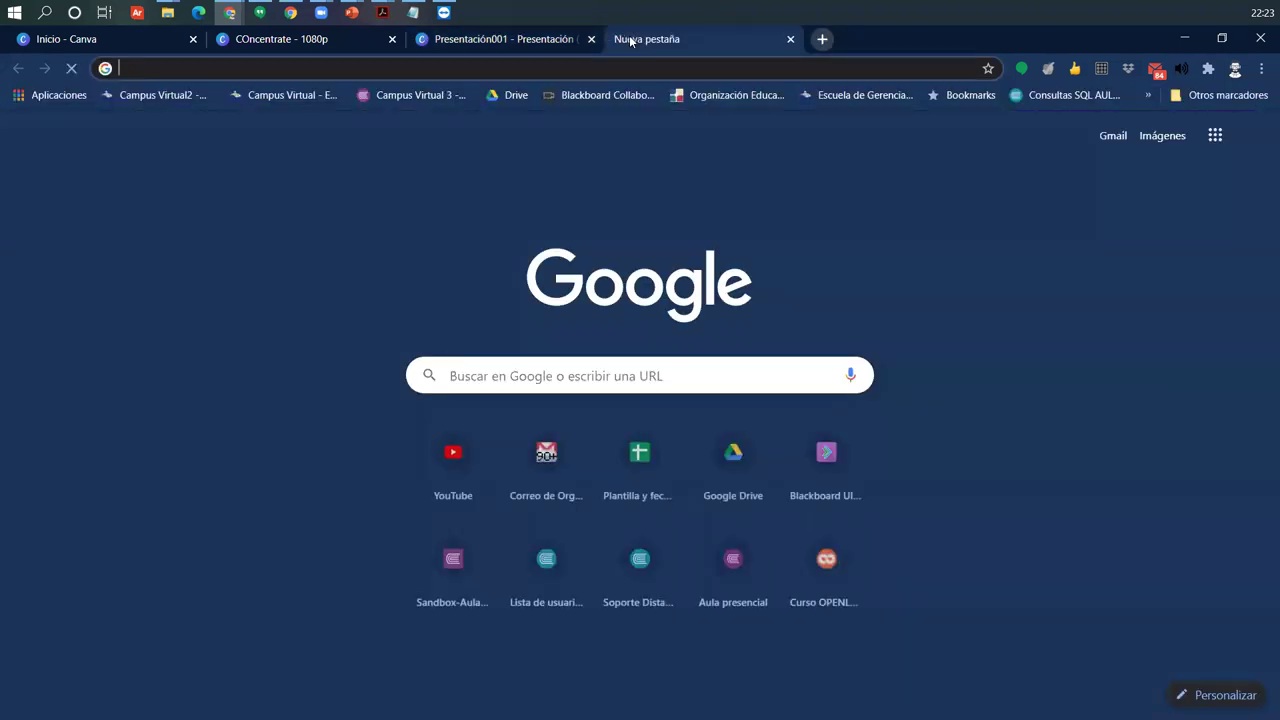
{"action": "type", "text": "m"}
{"action": "key", "text": "BackSpace"}
{"action": "type", "text": "estudiantesavp.ucontinental.edu.pe"}
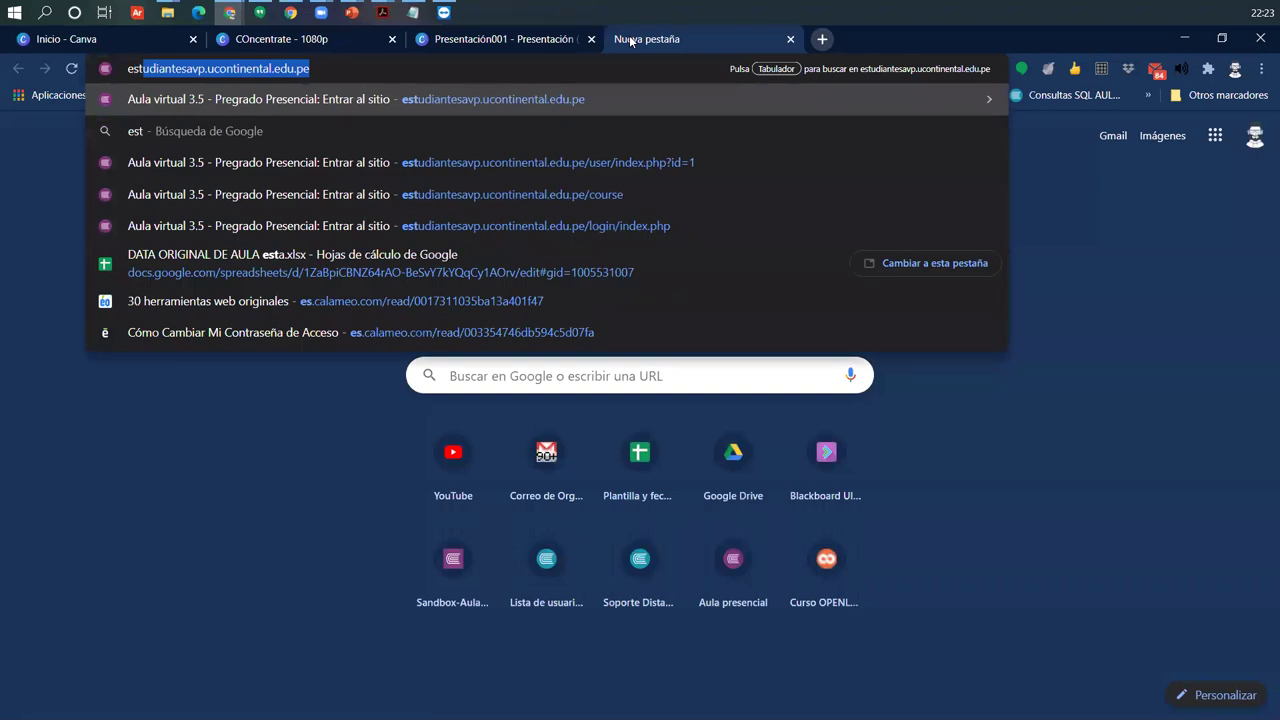
{"action": "key", "text": "Return"}
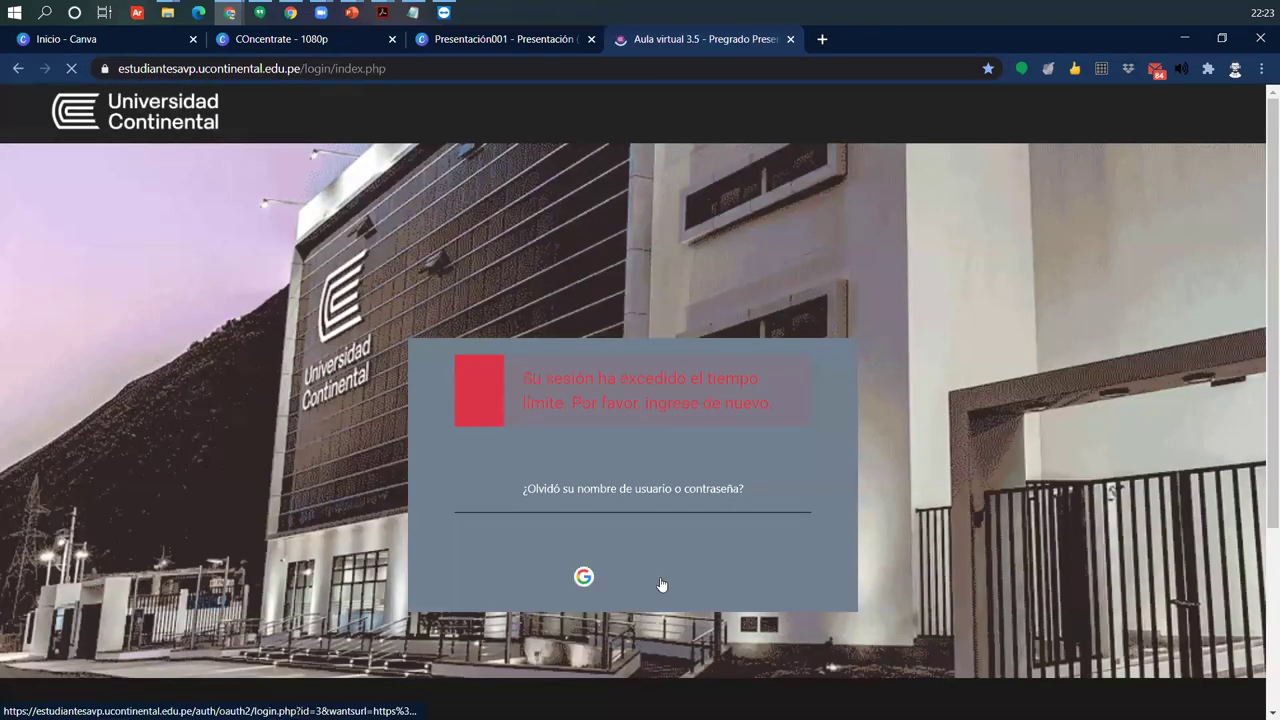
{"action": "left_click", "coordinate": [652, 574]}
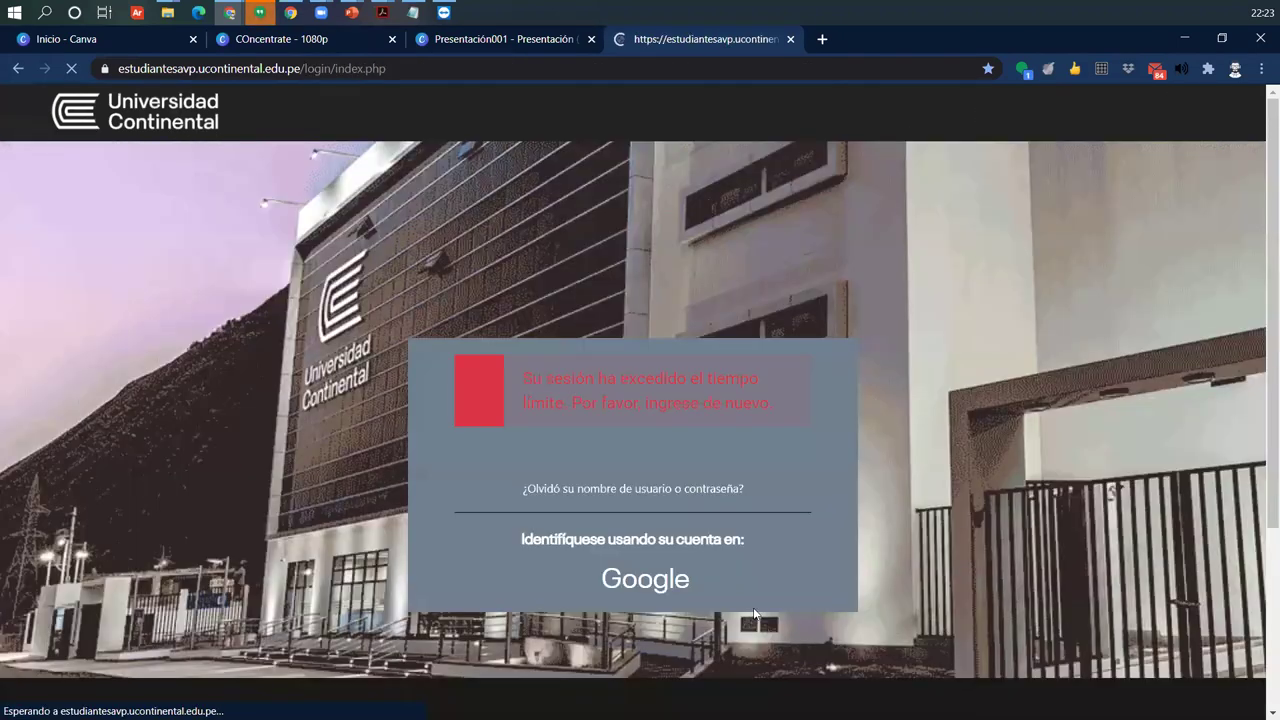
{"action": "left_click", "coordinate": [672, 583]}
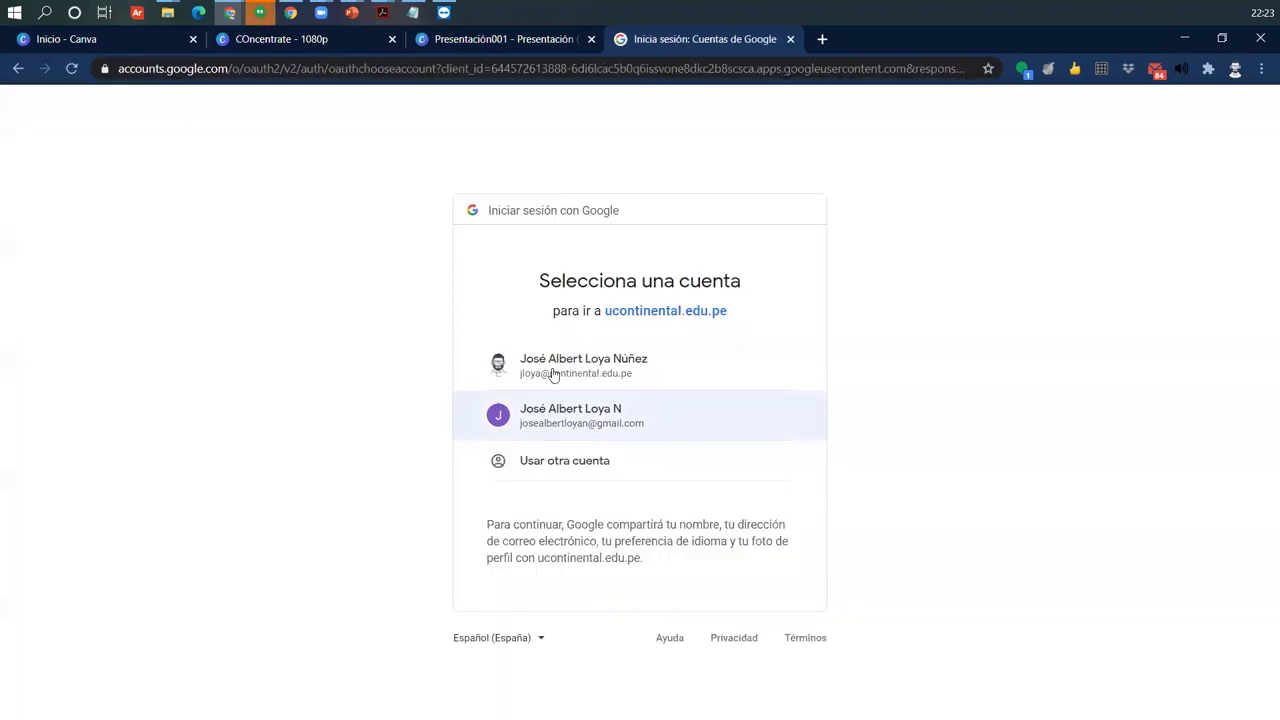
Step: Sign in with the university account, open the Aula Modelo course, and return to Canva
{"action": "left_click", "coordinate": [553, 373]}
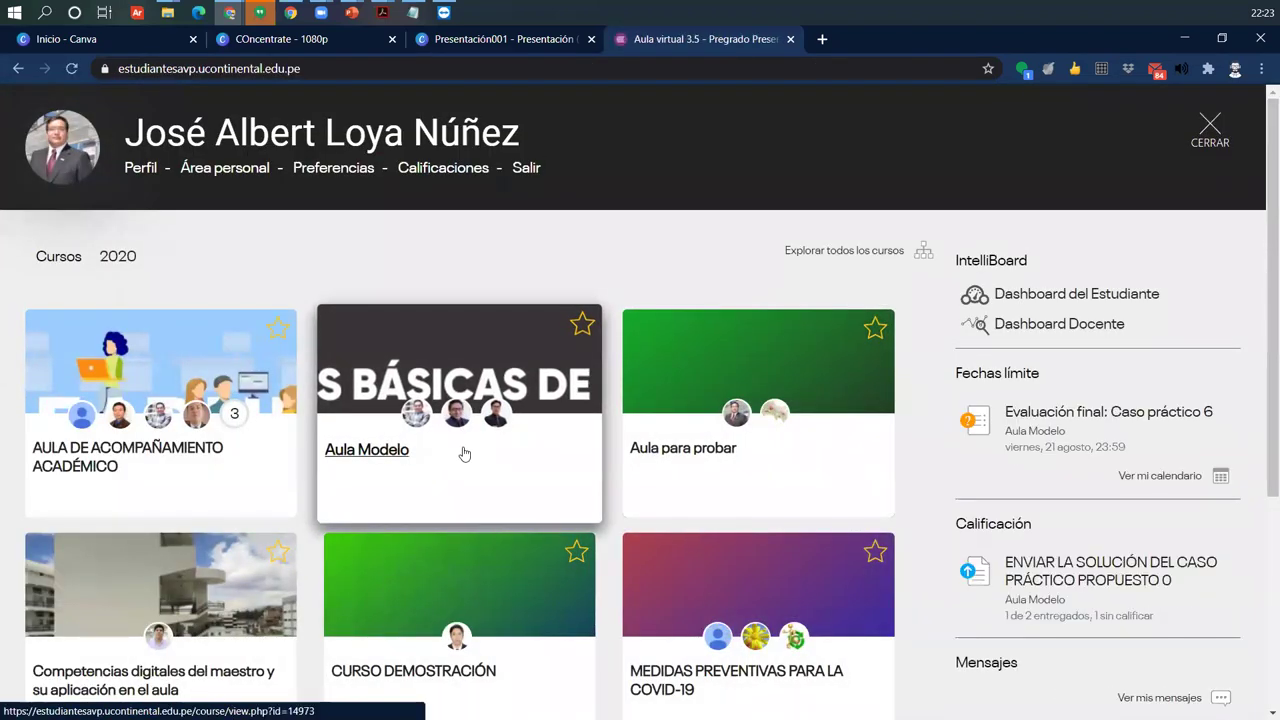
{"action": "left_click", "coordinate": [398, 455]}
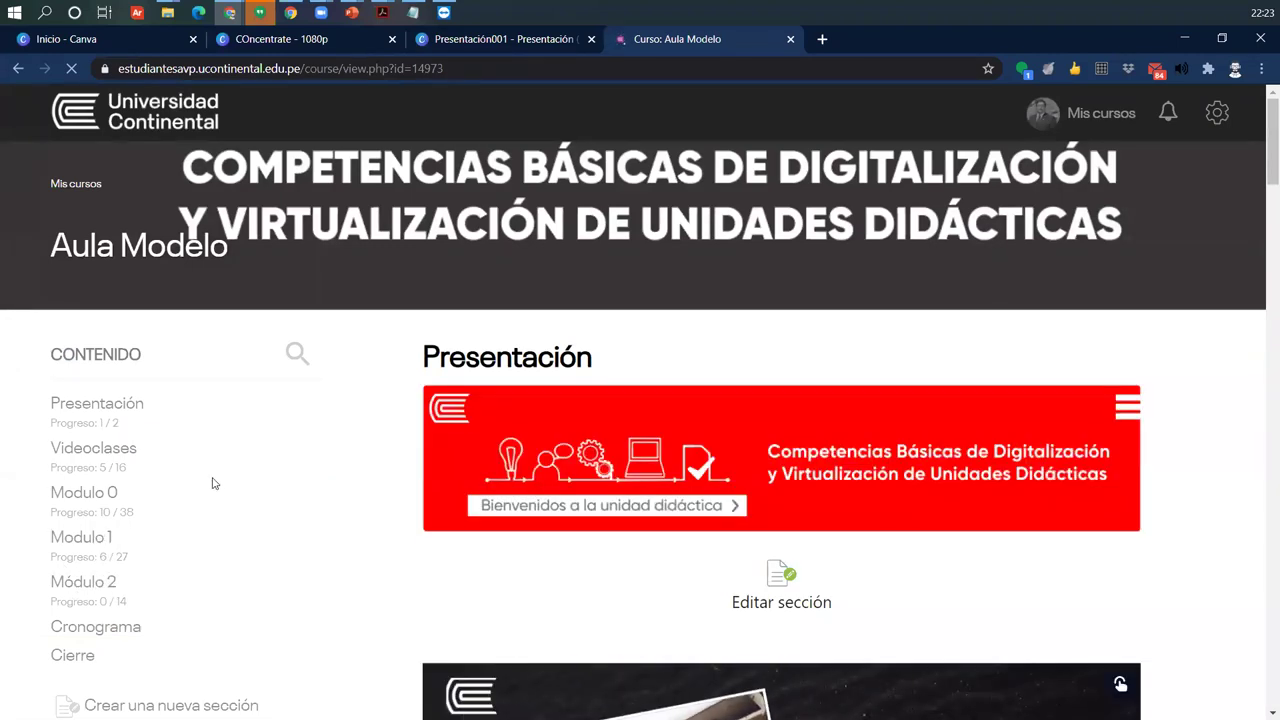
{"action": "scroll", "coordinate": [212, 483], "scroll_direction": "down", "scroll_amount": 3}
{"action": "scroll", "coordinate": [212, 483], "scroll_direction": "up", "scroll_amount": 2}
{"action": "left_click", "coordinate": [479, 39]}
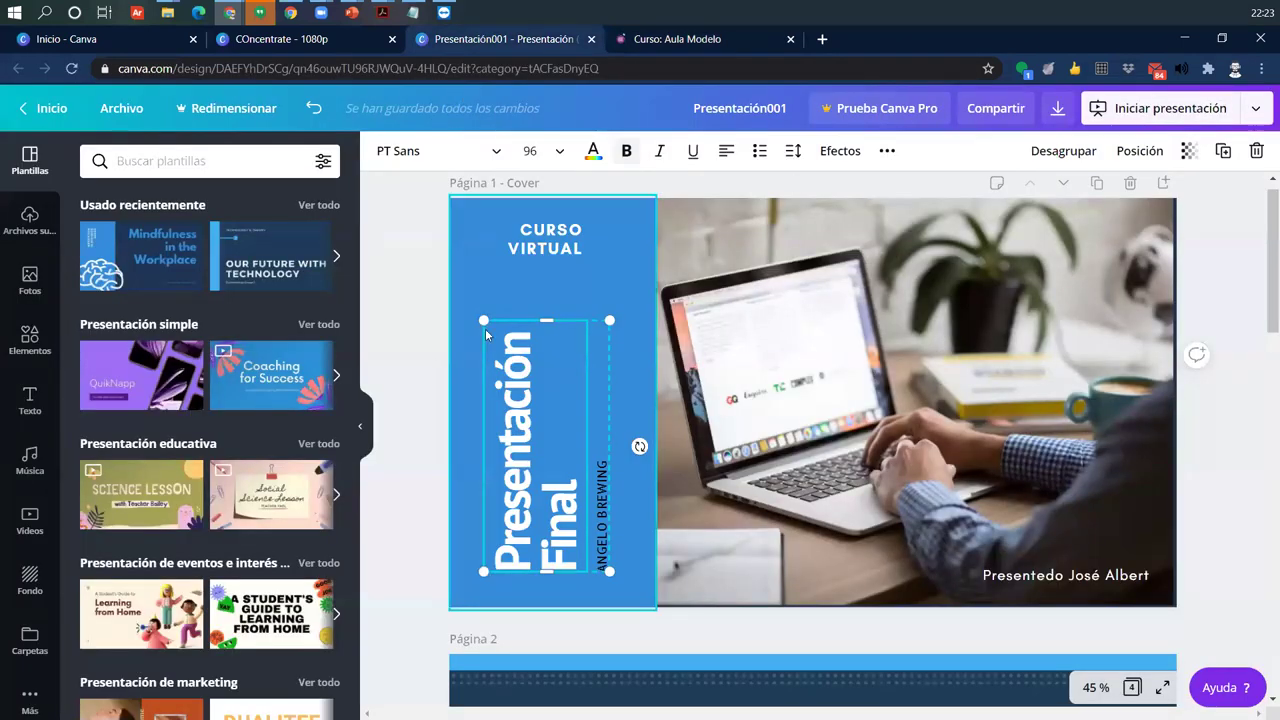
Step: Deselect the cover title and switch to the COncentrate - 1080p design
{"action": "left_click", "coordinate": [428, 341]}
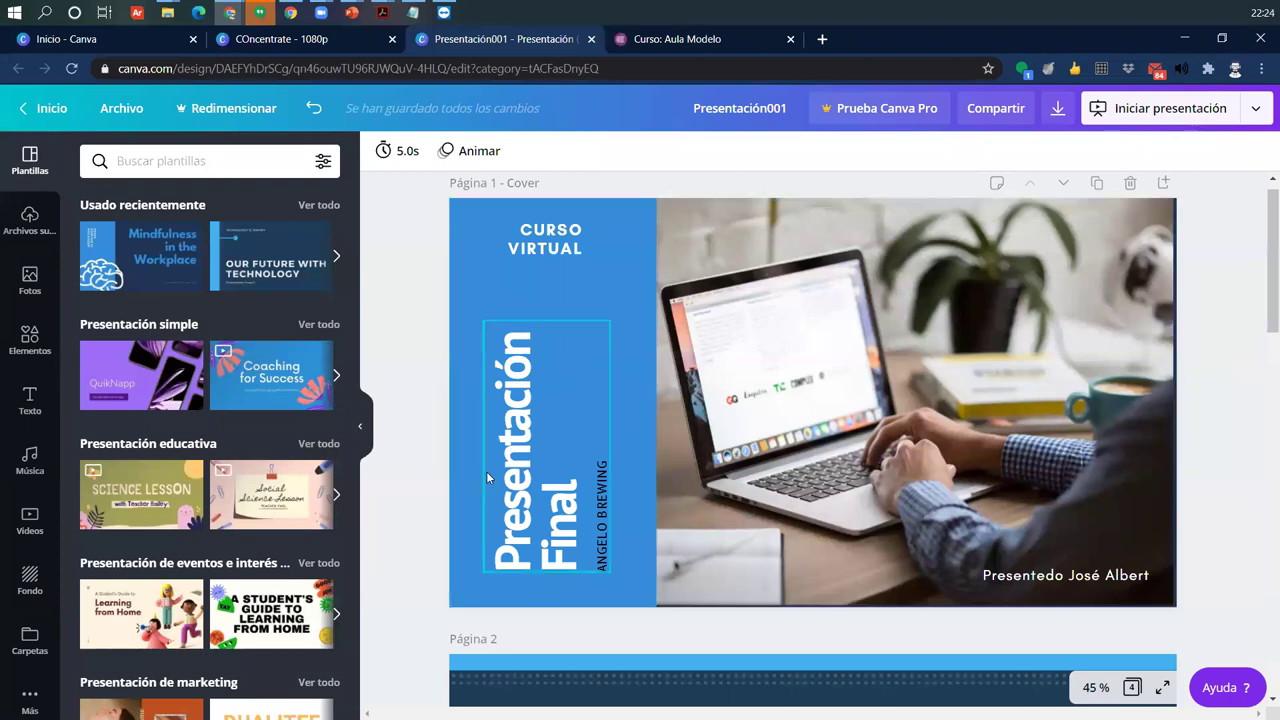
{"action": "left_click", "coordinate": [338, 39]}
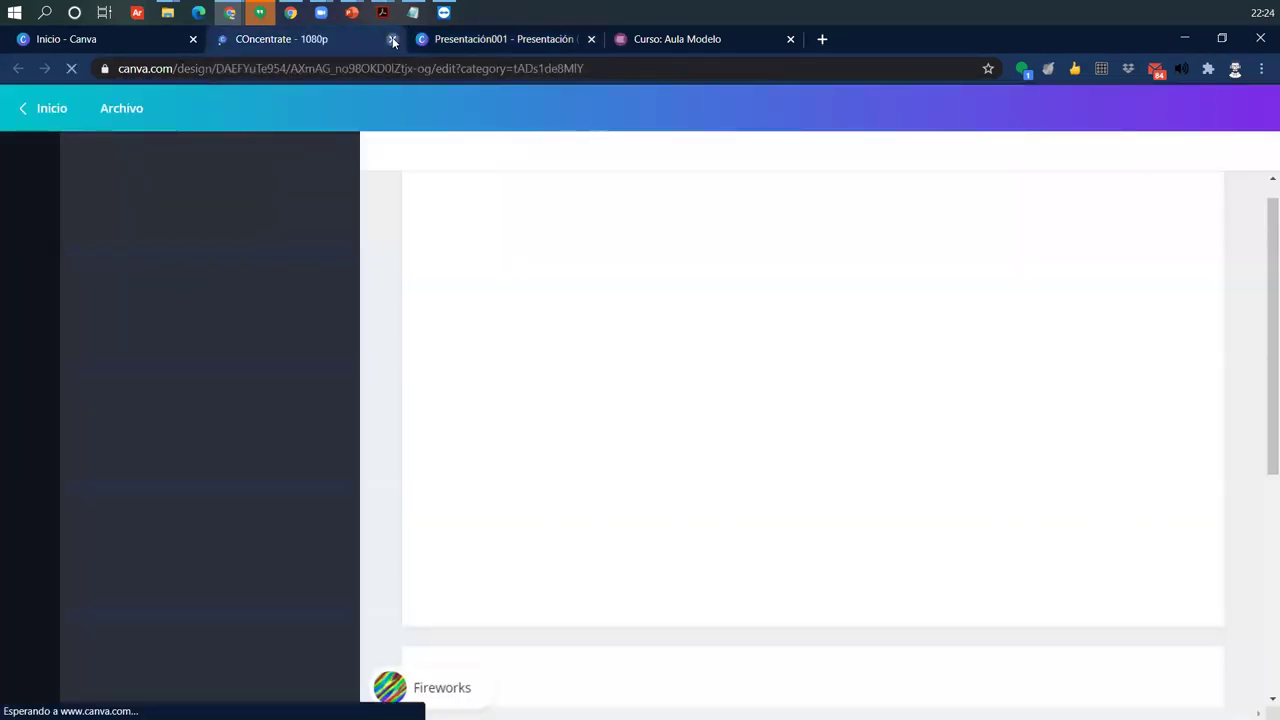
Step: Search Canva for 'infografía' templates and start a design from How to Enjoy a College Party
{"action": "left_click", "coordinate": [393, 40]}
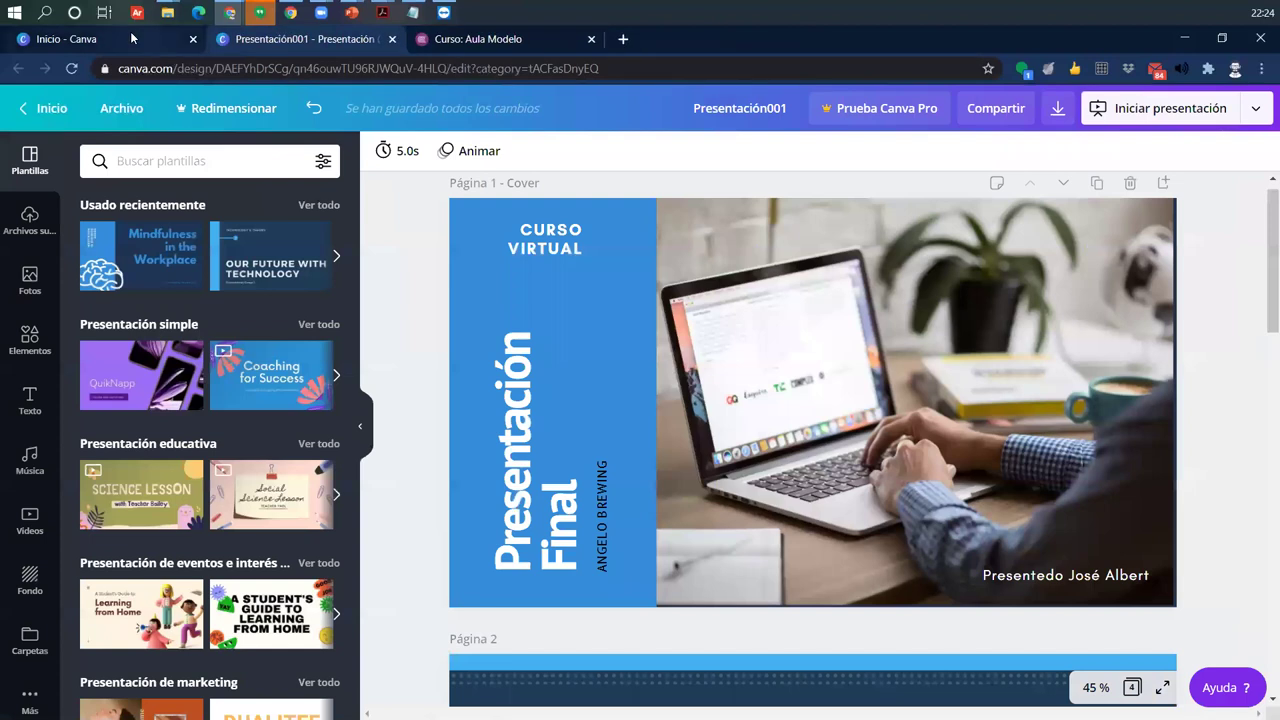
{"action": "left_click", "coordinate": [140, 42]}
{"action": "left_click", "coordinate": [785, 110]}
{"action": "type", "text": "infor"}
{"action": "type", "text": "m"}
{"action": "key", "text": "BackSpace"}
{"action": "key", "text": "BackSpace"}
{"action": "type", "text": "g"}
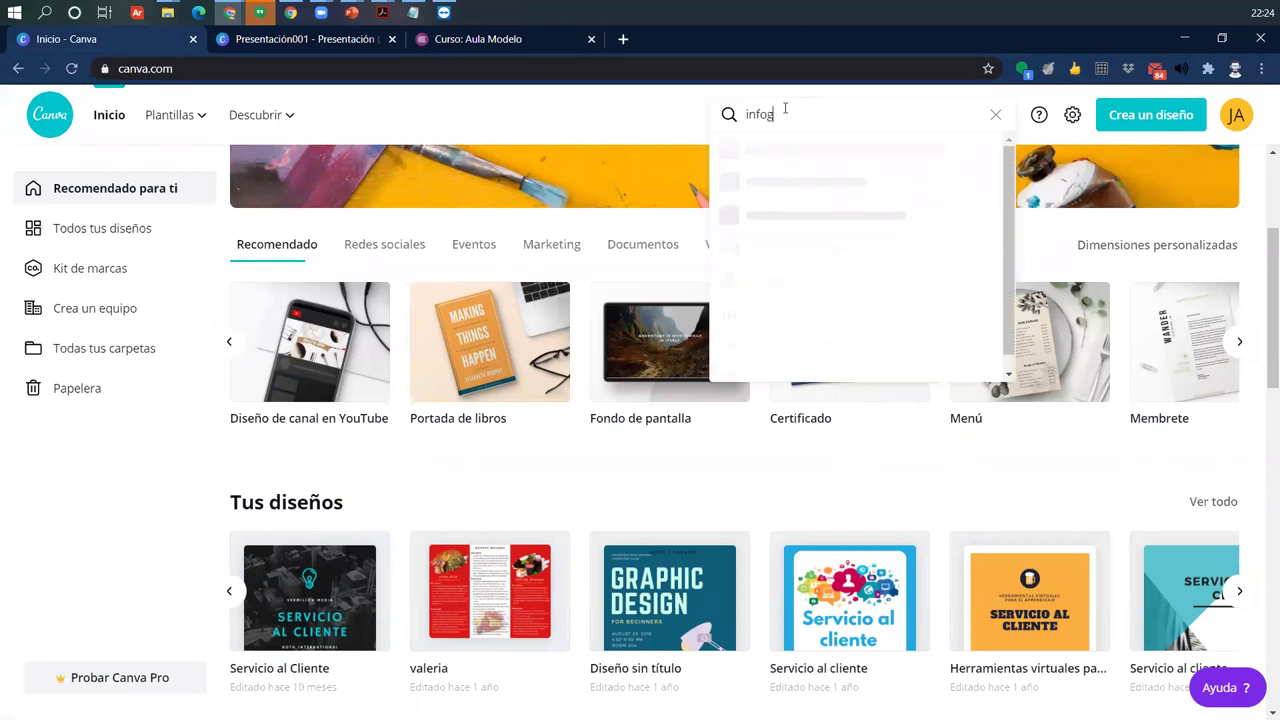
{"action": "left_click", "coordinate": [803, 190]}
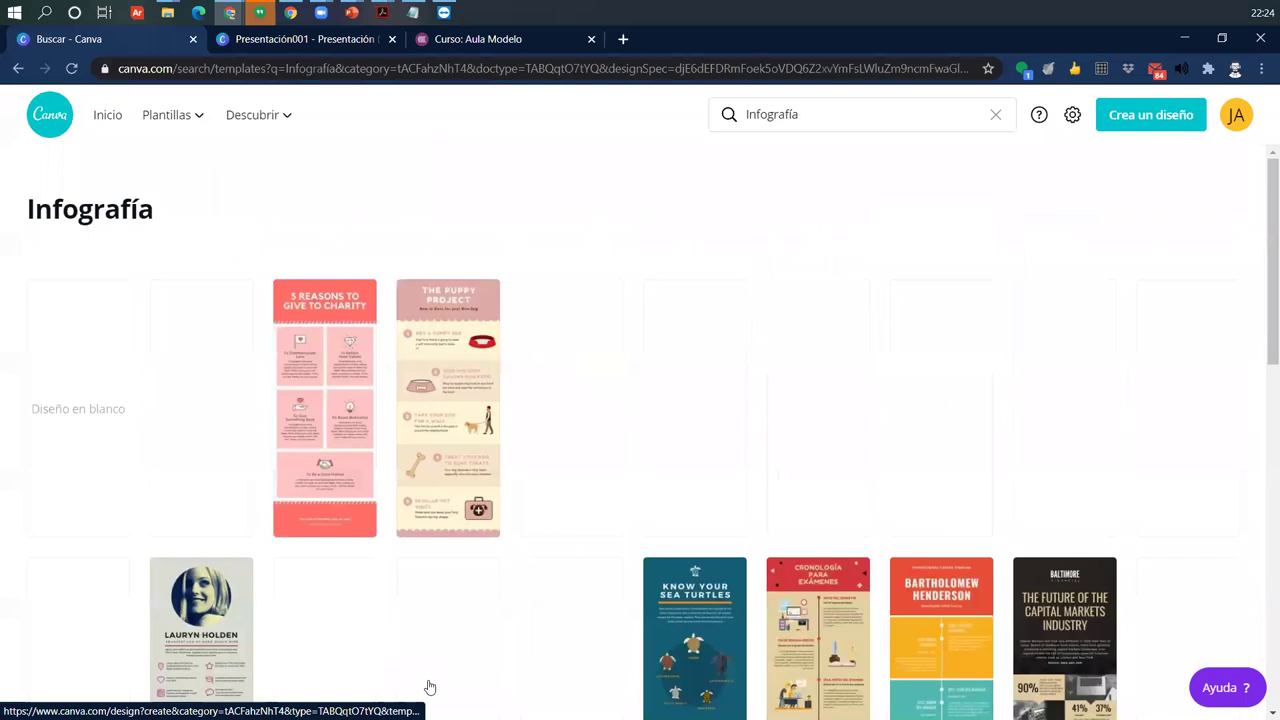
{"action": "scroll", "coordinate": [503, 533], "scroll_direction": "down", "scroll_amount": 2}
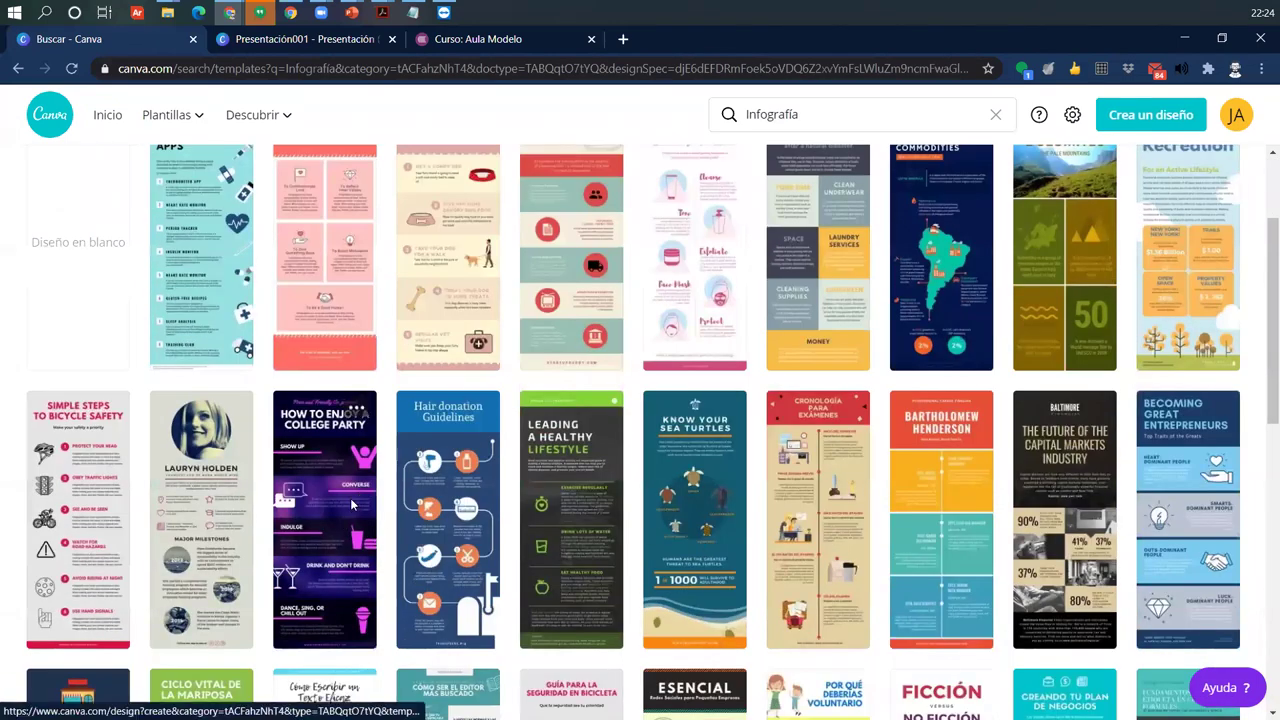
{"action": "left_click", "coordinate": [355, 415]}
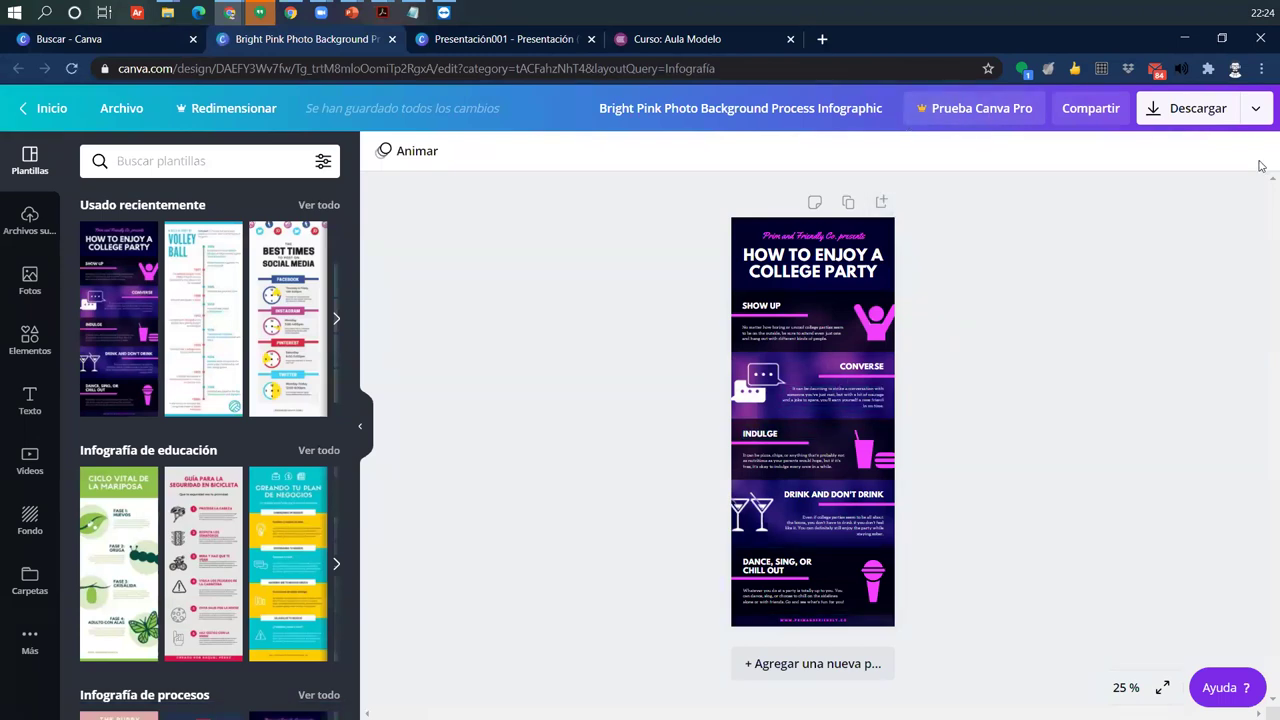
Step: Select the infographic's title and SHOW UP paragraph, then glance at Presentación001
{"action": "left_click", "coordinate": [862, 266]}
{"action": "left_click", "coordinate": [855, 268]}
{"action": "left_click", "coordinate": [828, 338]}
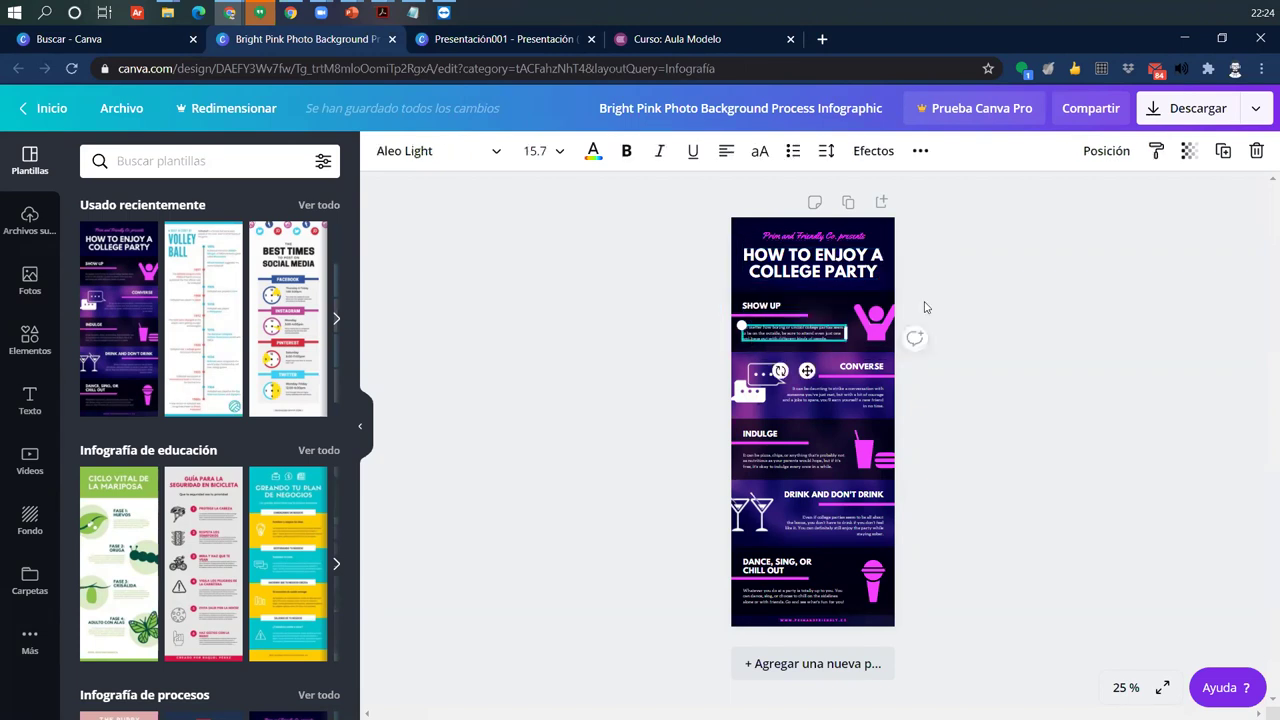
{"action": "left_click", "coordinate": [505, 39]}
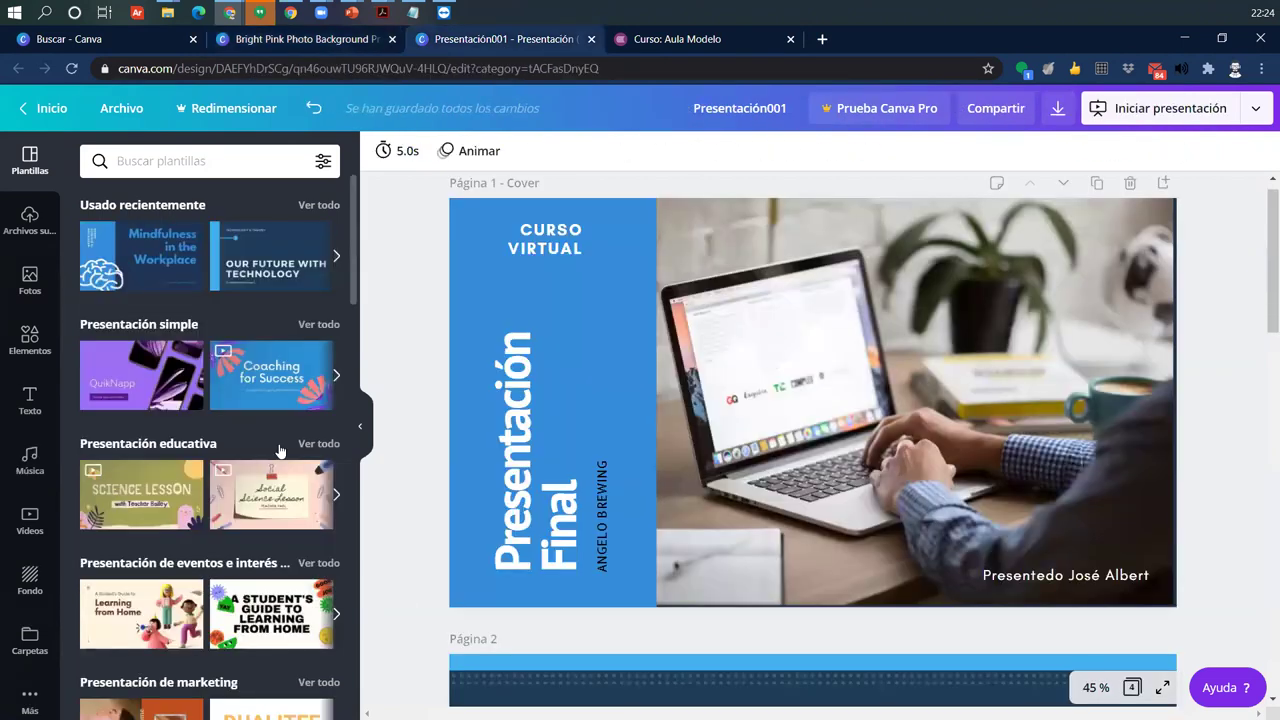
{"action": "scroll", "coordinate": [280, 658], "scroll_direction": "down", "scroll_amount": 10}
{"action": "scroll", "coordinate": [262, 625], "scroll_direction": "up", "scroll_amount": 10}
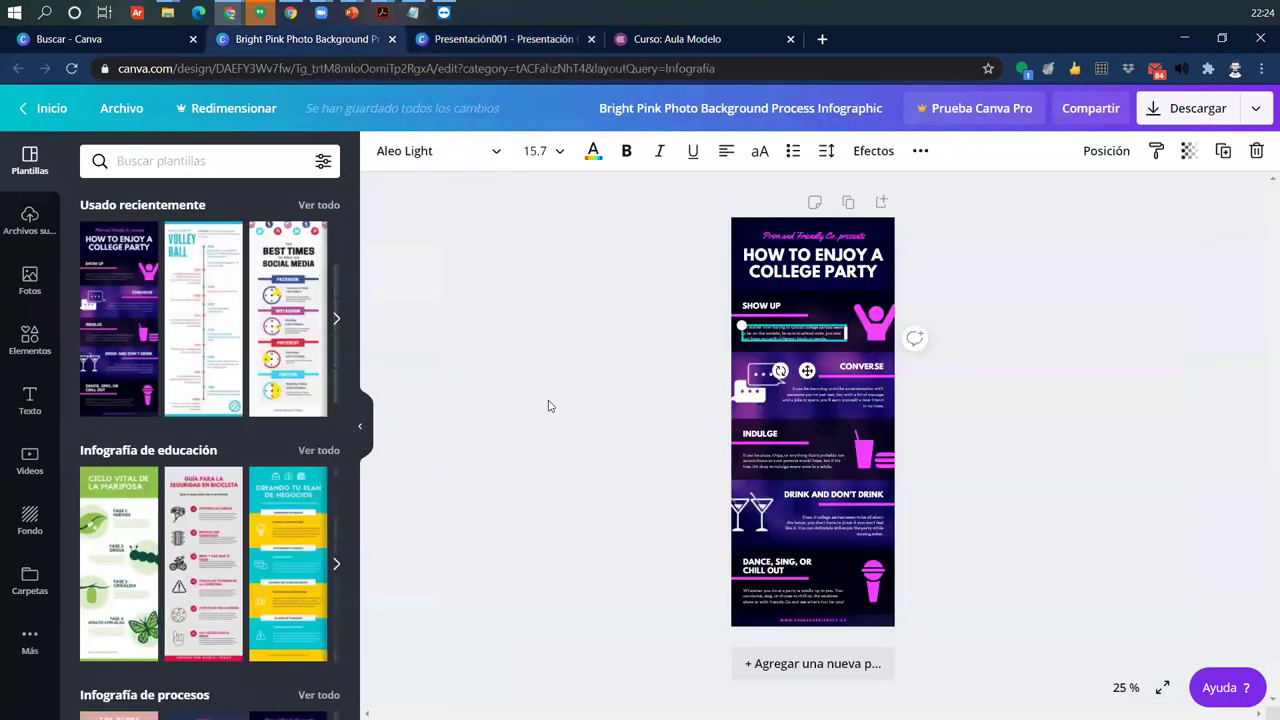
Step: View the College Party infographic at 100% zoom and scroll through it
{"action": "left_click", "coordinate": [300, 39]}
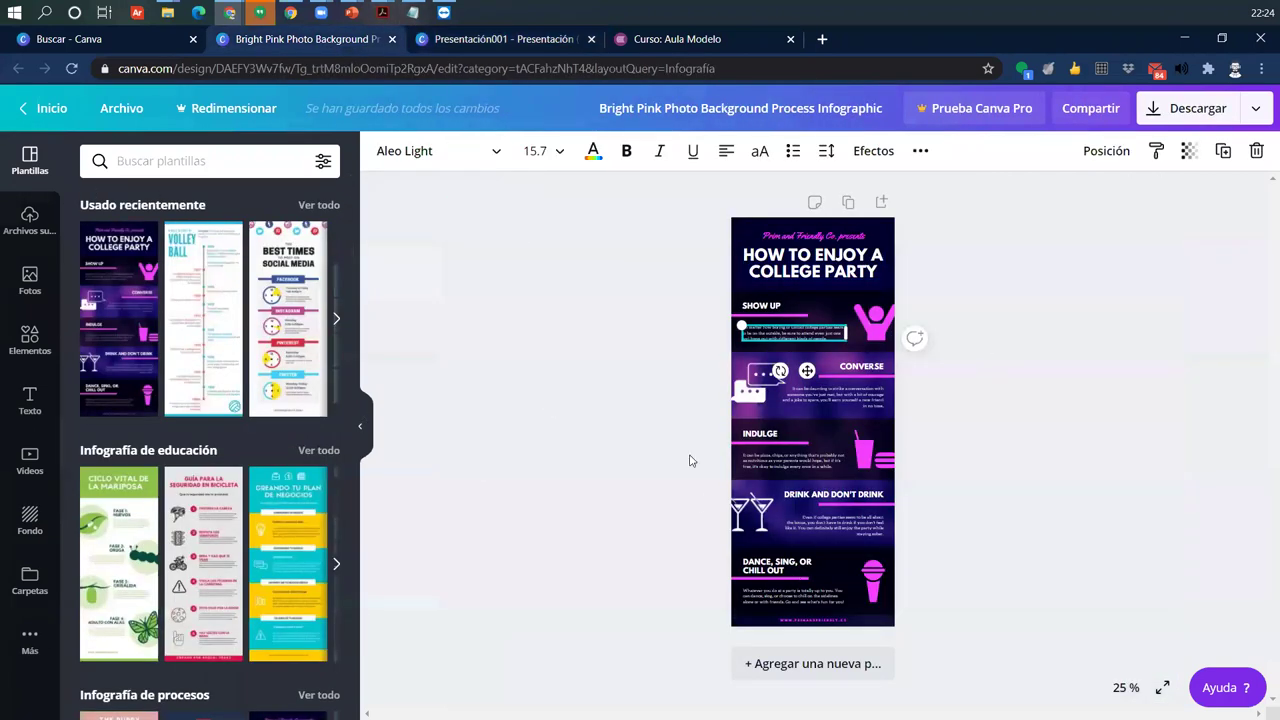
{"action": "left_click", "coordinate": [1124, 687]}
{"action": "left_click", "coordinate": [1124, 425]}
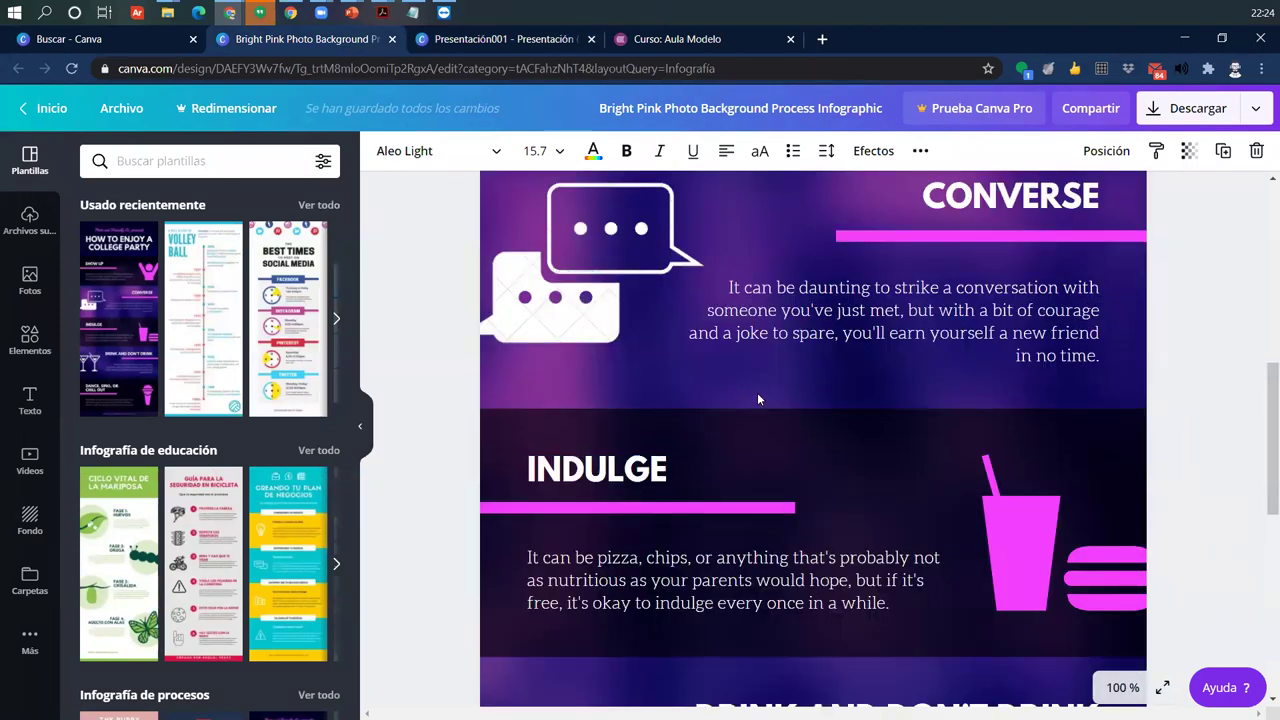
{"action": "scroll", "coordinate": [757, 392], "scroll_direction": "up", "scroll_amount": 6}
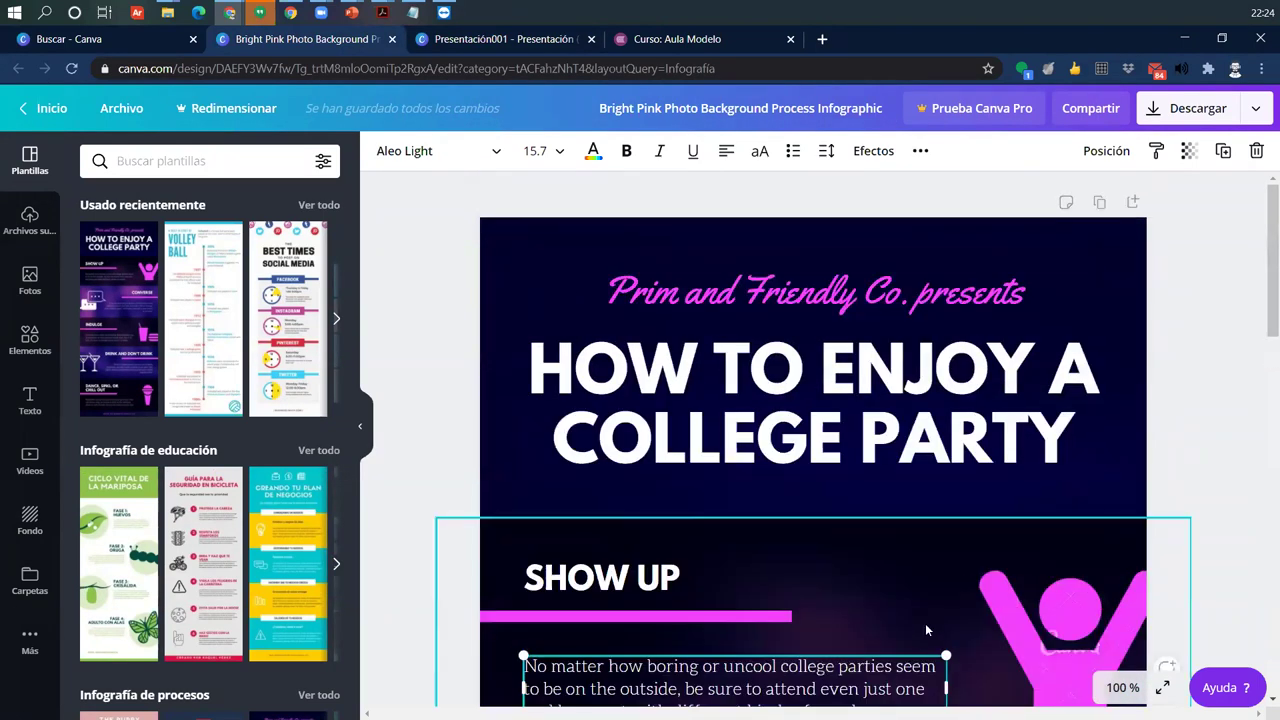
{"action": "scroll", "coordinate": [924, 621], "scroll_direction": "down", "scroll_amount": 12}
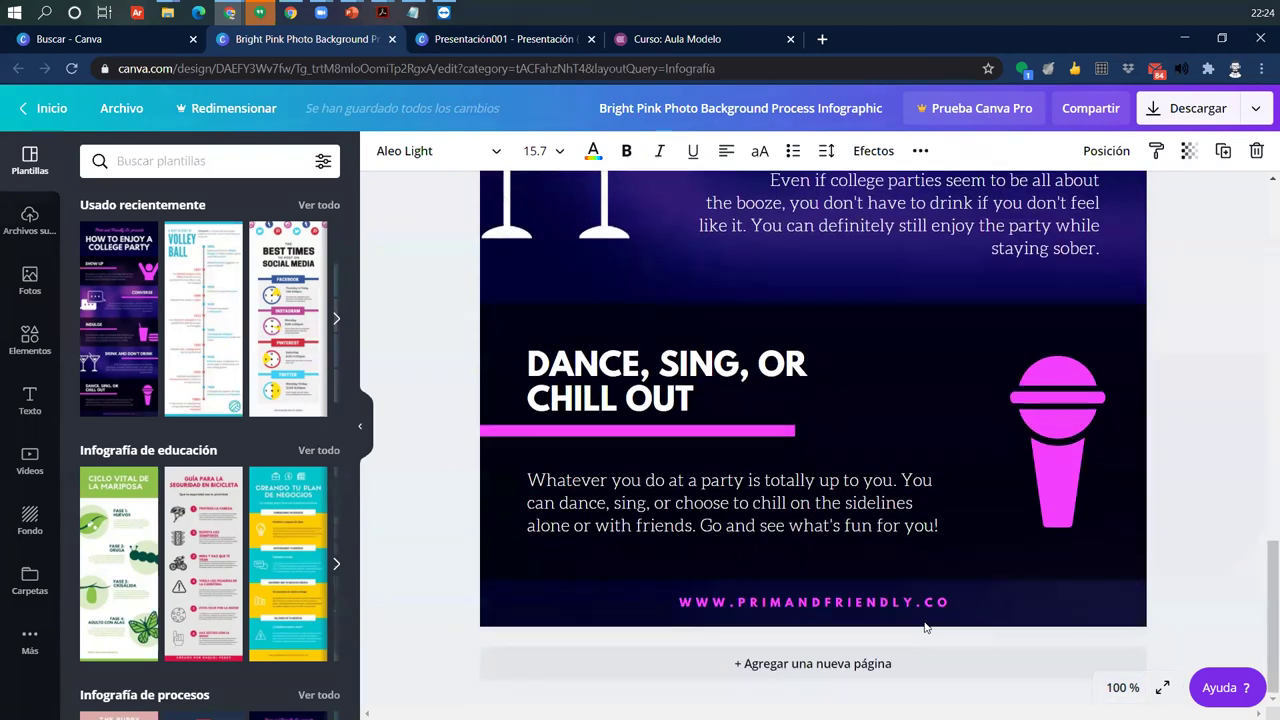
{"action": "scroll", "coordinate": [915, 610], "scroll_direction": "up", "scroll_amount": 11}
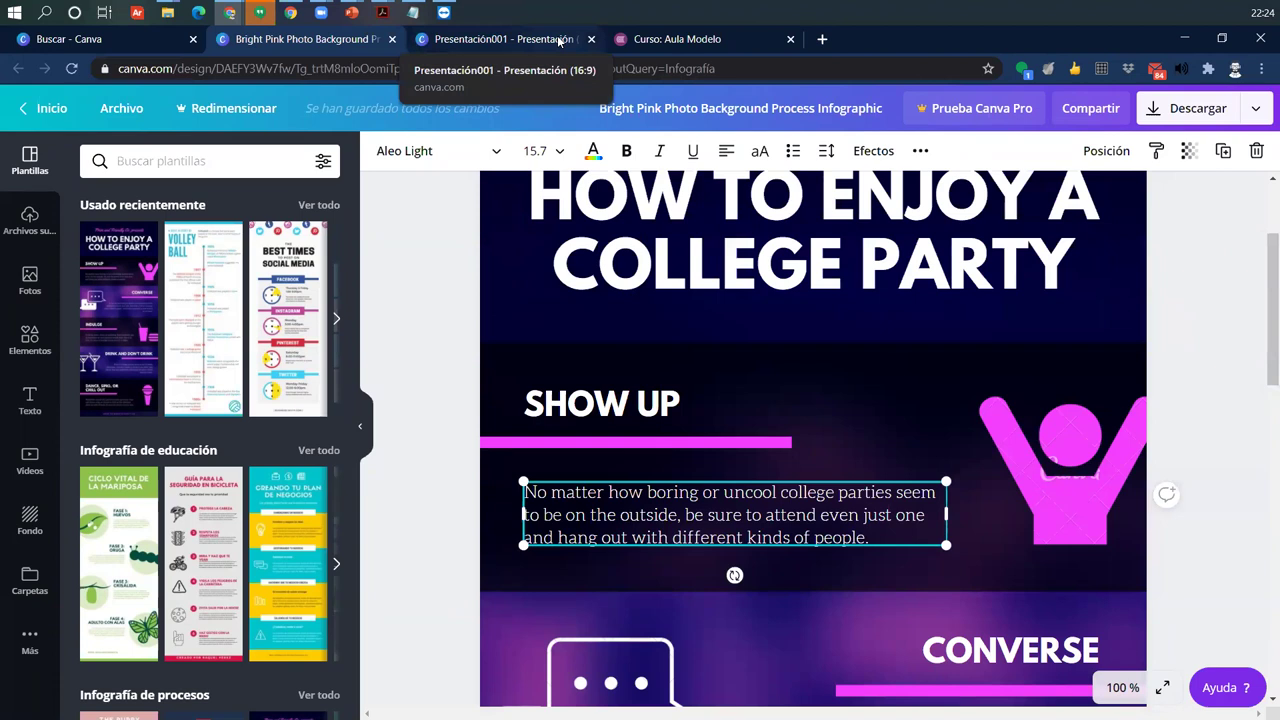
{"action": "left_click", "coordinate": [651, 42]}
Step: Expand Módulo 2 and highlight the M.2.3 heading about Piktochart and Canva
{"action": "scroll", "coordinate": [438, 527], "scroll_direction": "down", "scroll_amount": 2}
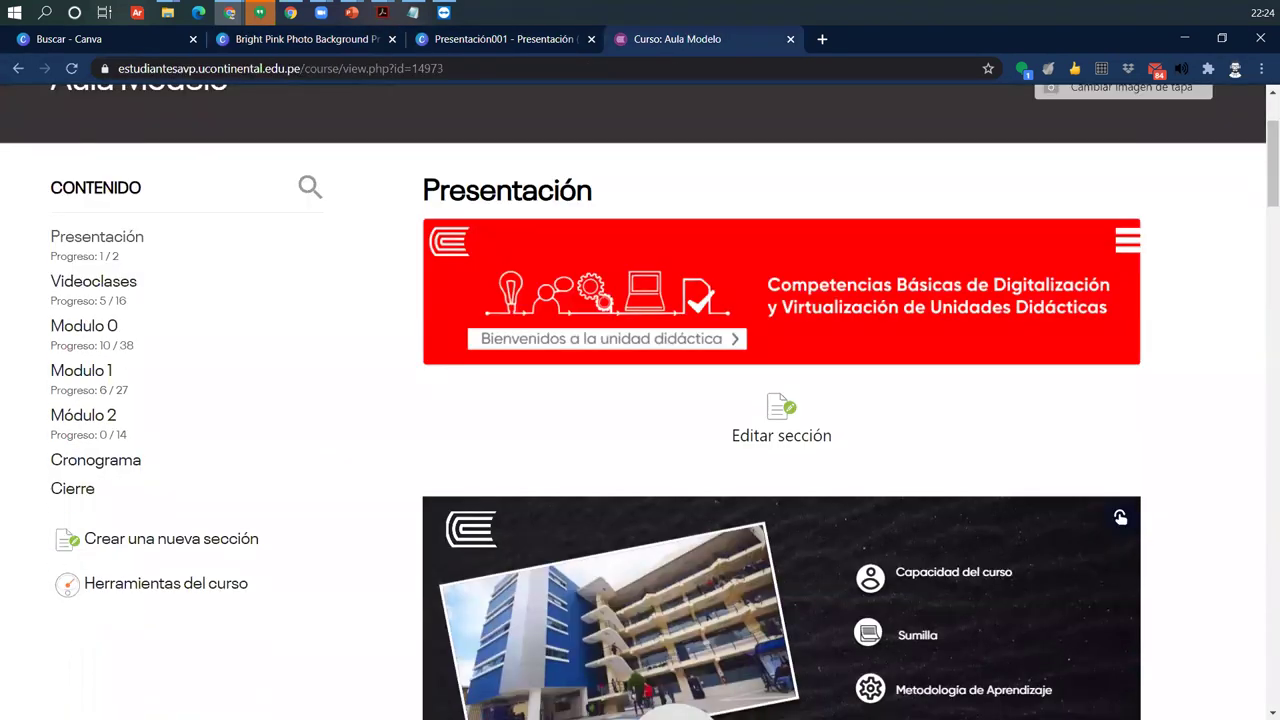
{"action": "left_click", "coordinate": [84, 415]}
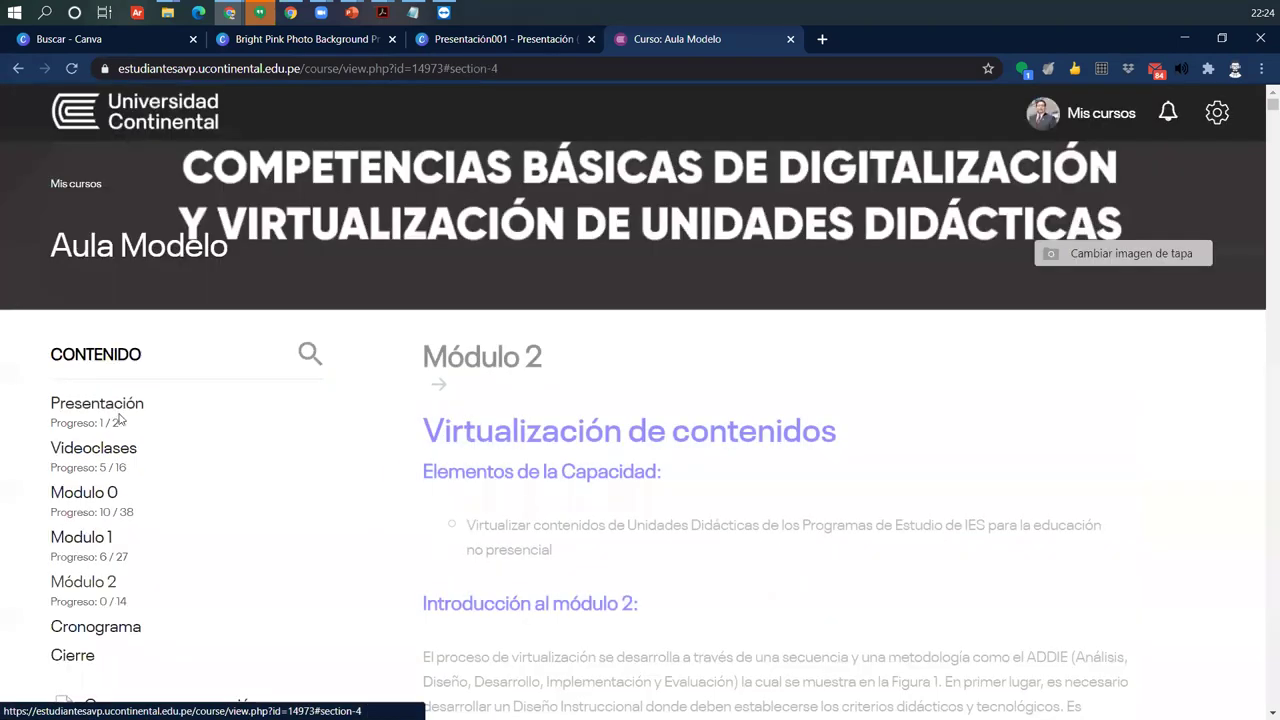
{"action": "scroll", "coordinate": [571, 408], "scroll_direction": "down", "scroll_amount": 10}
{"action": "scroll", "coordinate": [571, 408], "scroll_direction": "down", "scroll_amount": 9}
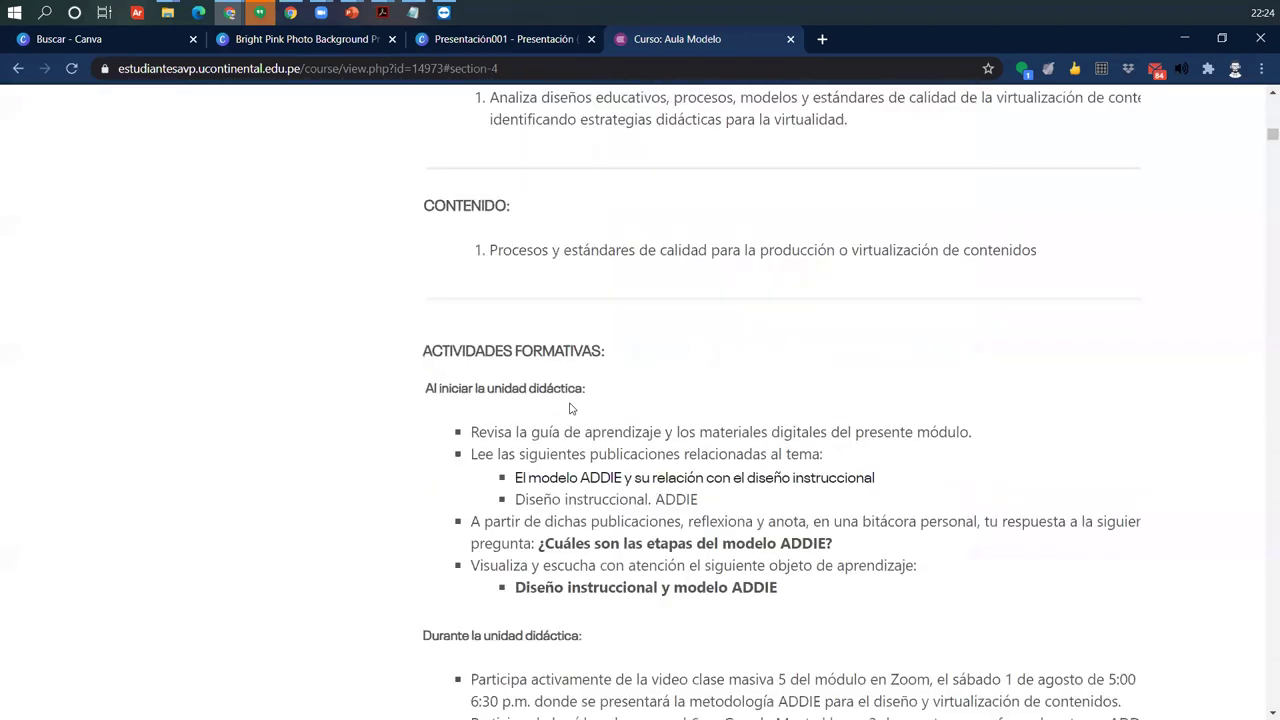
{"action": "scroll", "coordinate": [571, 408], "scroll_direction": "down", "scroll_amount": 20}
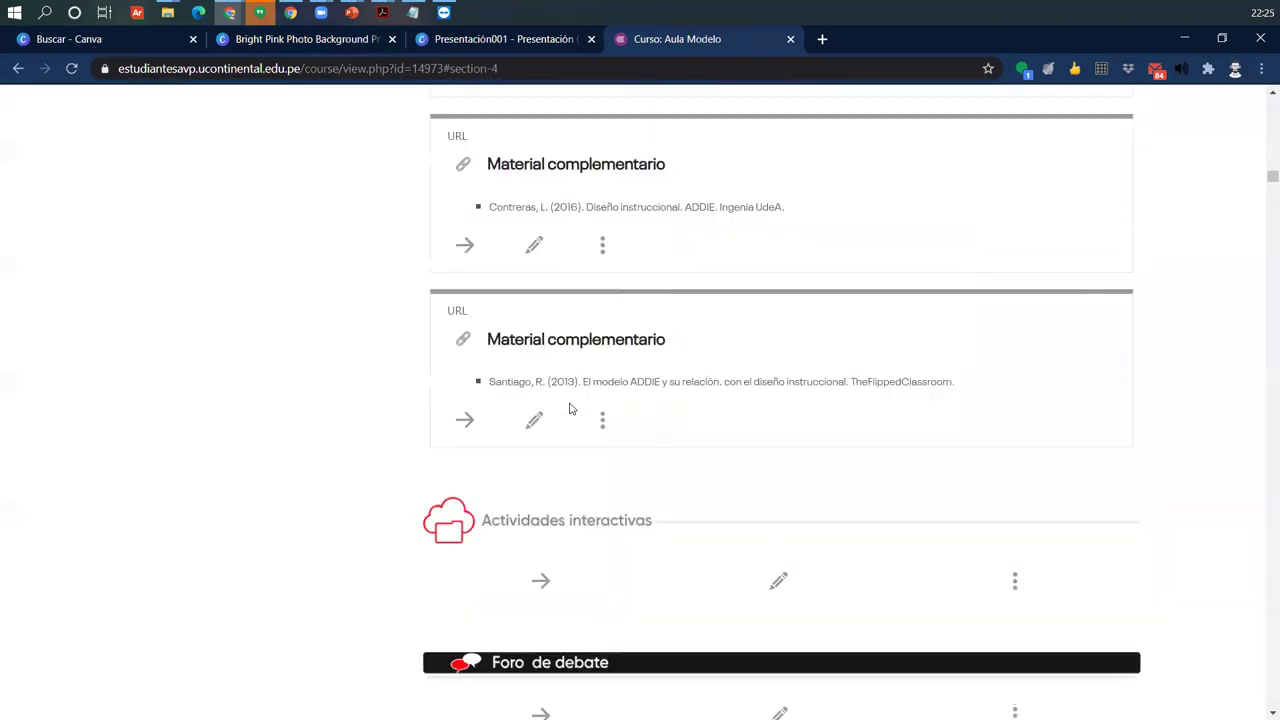
{"action": "scroll", "coordinate": [571, 408], "scroll_direction": "down", "scroll_amount": 20}
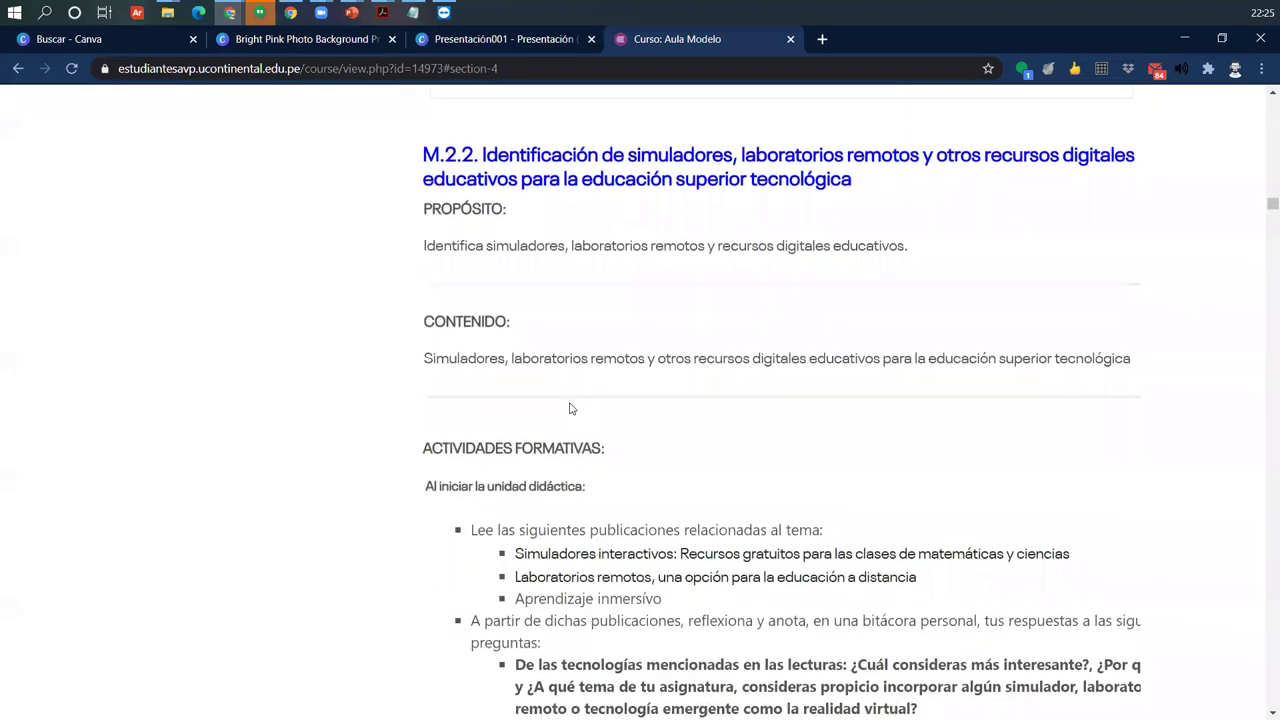
{"action": "scroll", "coordinate": [571, 408], "scroll_direction": "down", "scroll_amount": 10}
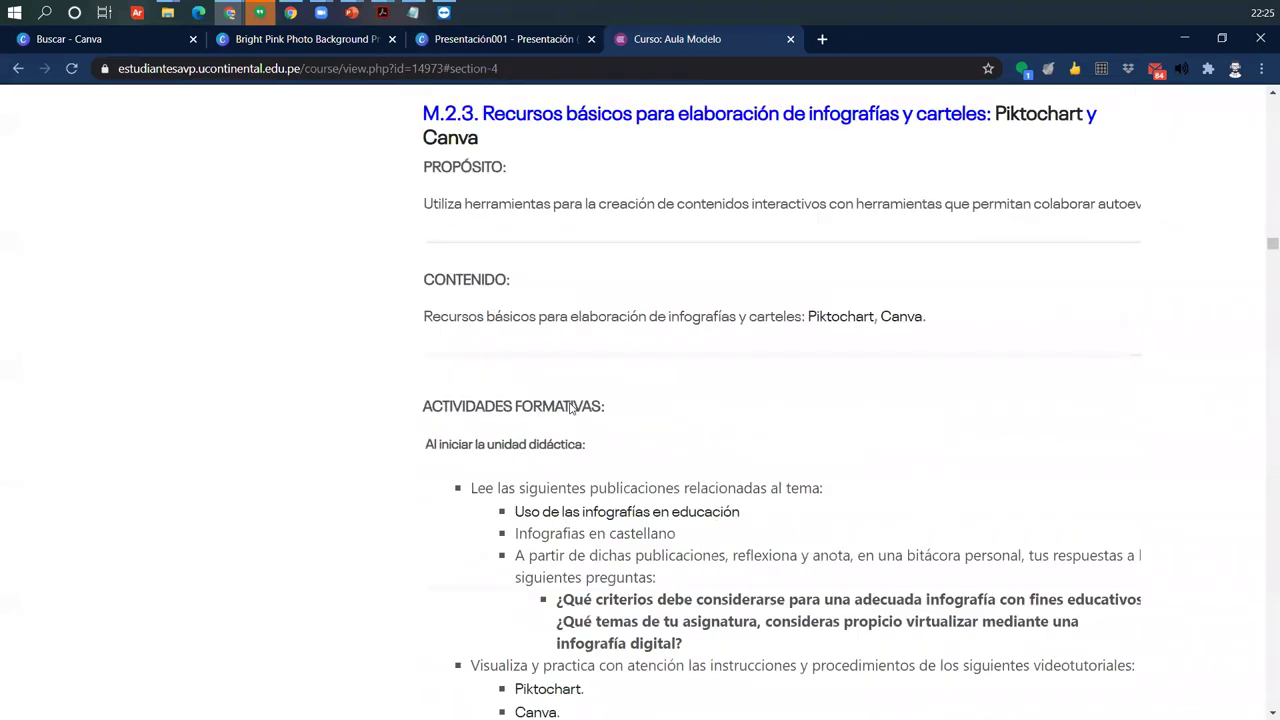
{"action": "scroll", "coordinate": [571, 406], "scroll_direction": "down", "scroll_amount": 1}
{"action": "scroll", "coordinate": [585, 390], "scroll_direction": "up", "scroll_amount": 3}
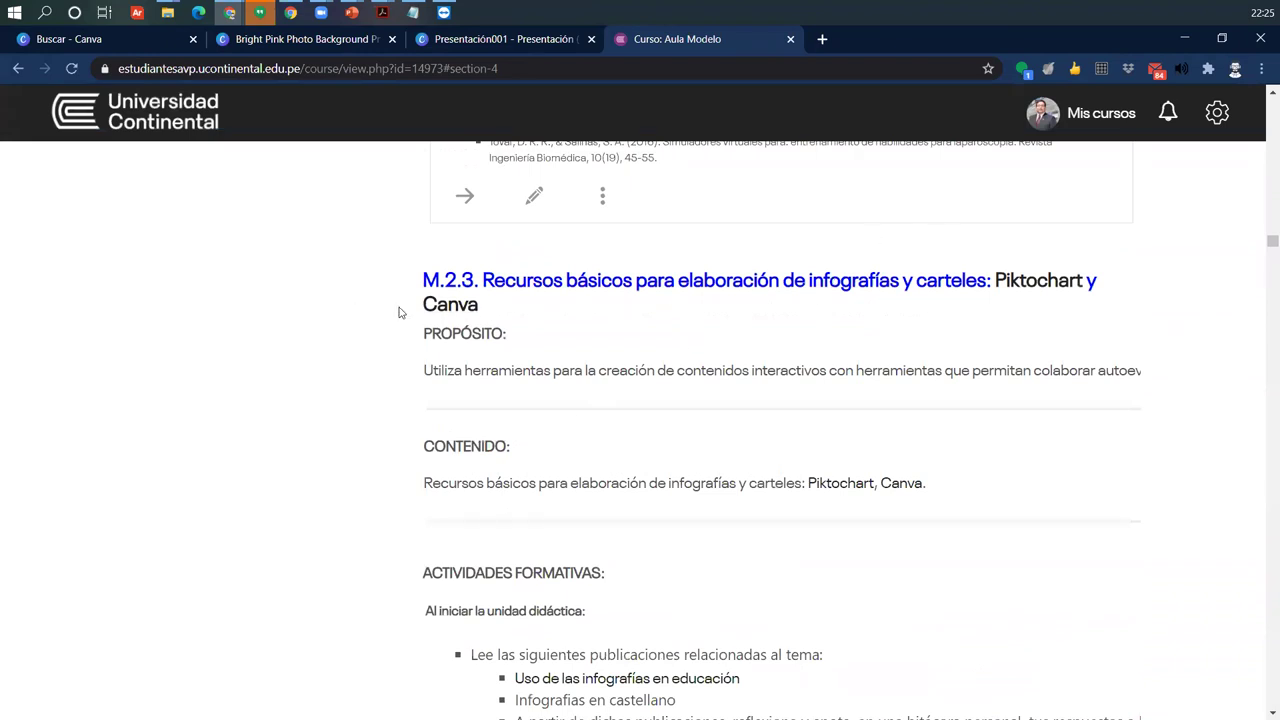
{"action": "left_click_drag", "start_coordinate": [400, 300], "coordinate": [614, 297]}
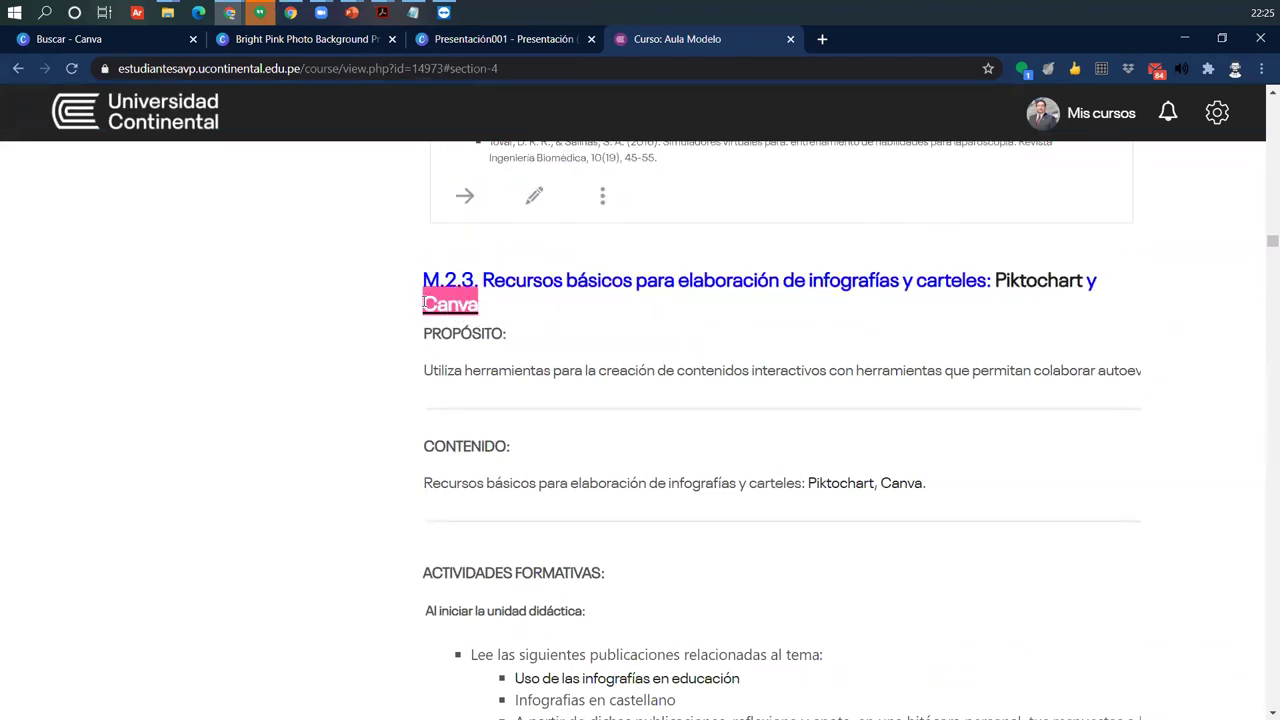
Step: Scroll down to the M.2.5 Grabación y edición de audio con Audacity section
{"action": "scroll", "coordinate": [643, 416], "scroll_direction": "down", "scroll_amount": 4}
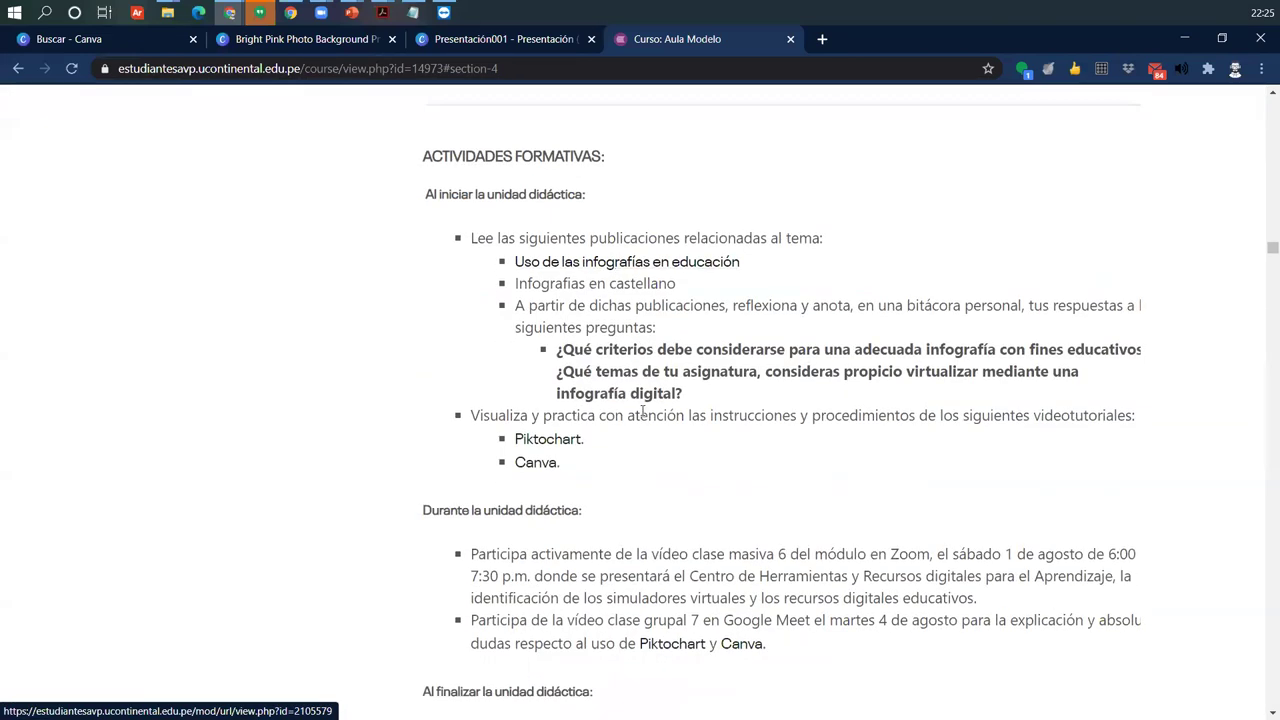
{"action": "scroll", "coordinate": [642, 412], "scroll_direction": "down", "scroll_amount": 15}
{"action": "scroll", "coordinate": [642, 407], "scroll_direction": "down", "scroll_amount": 7}
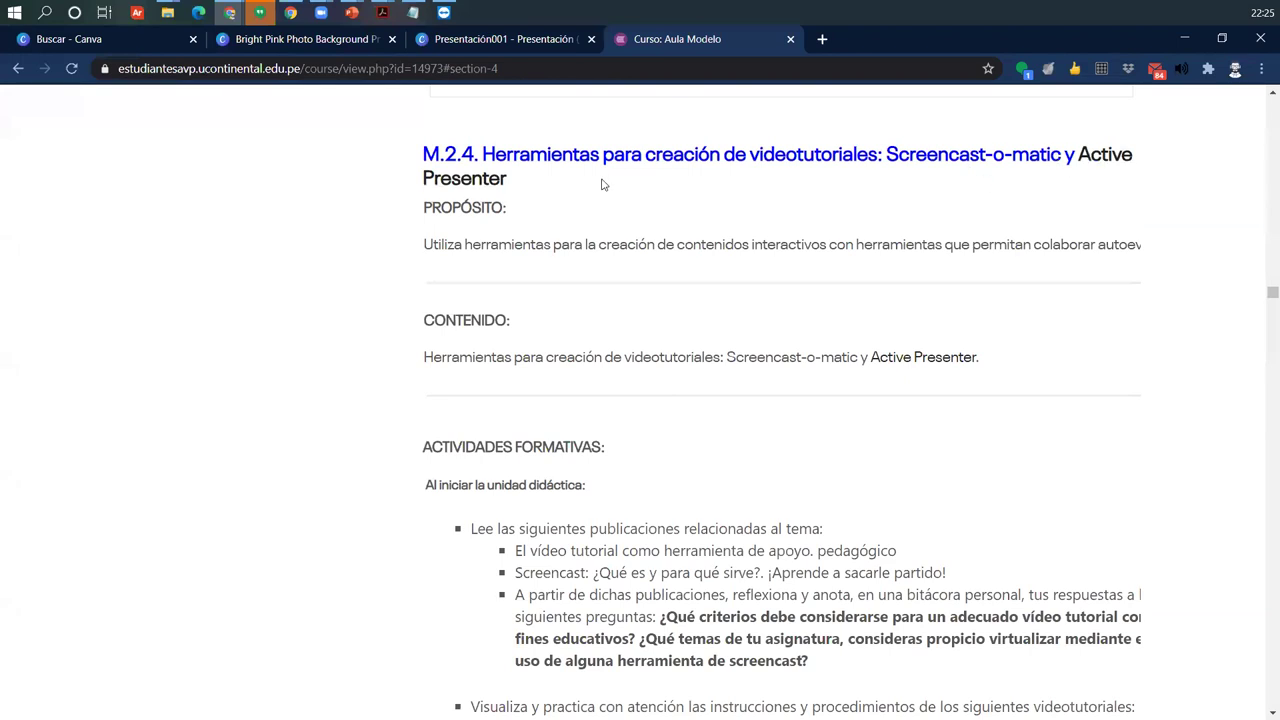
{"action": "scroll", "coordinate": [494, 533], "scroll_direction": "down", "scroll_amount": 10}
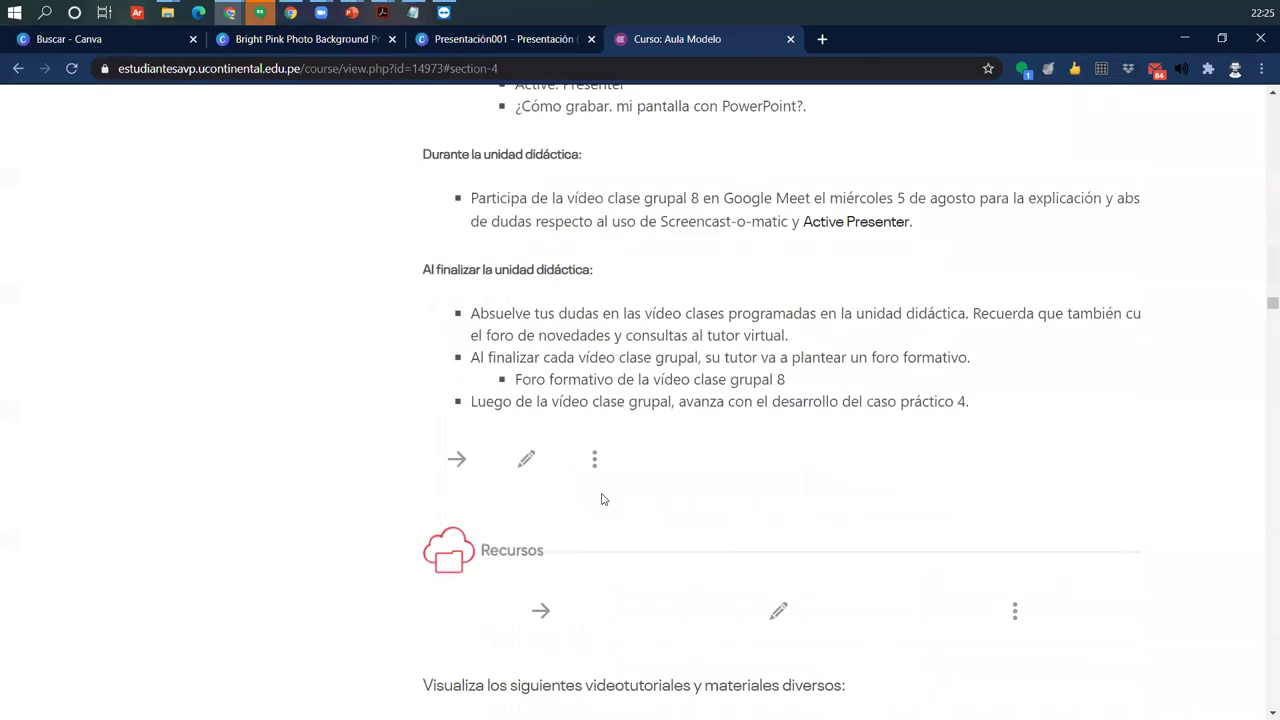
{"action": "scroll", "coordinate": [724, 384], "scroll_direction": "down", "scroll_amount": 10}
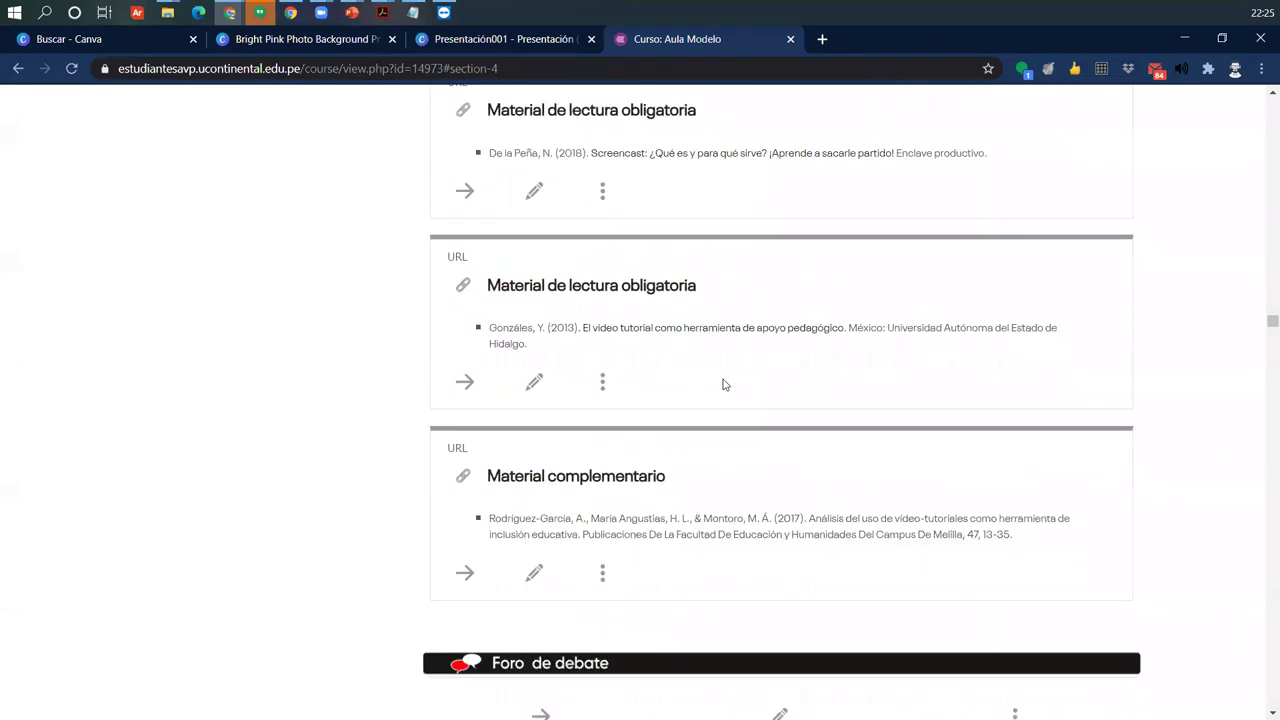
{"action": "scroll", "coordinate": [724, 384], "scroll_direction": "down", "scroll_amount": 10}
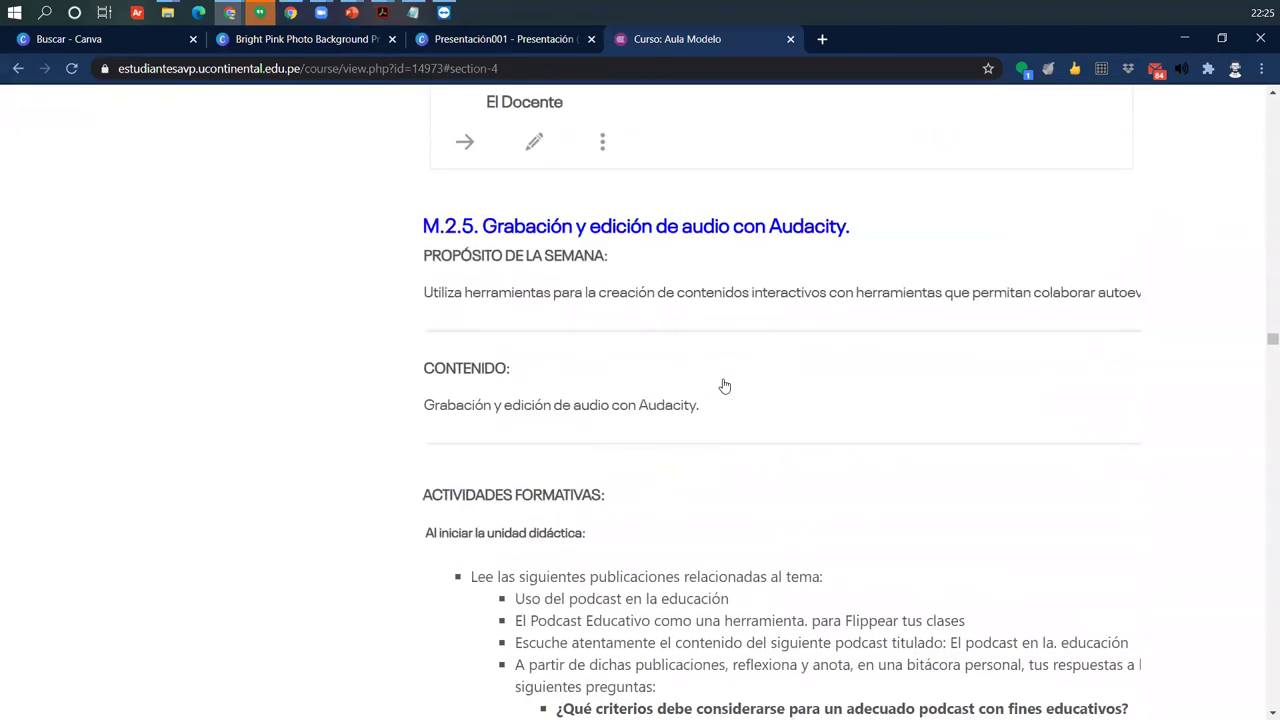
{"action": "left_click", "coordinate": [822, 40]}
Step: Go to youtube.com in a new browser tab
{"action": "left_click", "coordinate": [805, 66]}
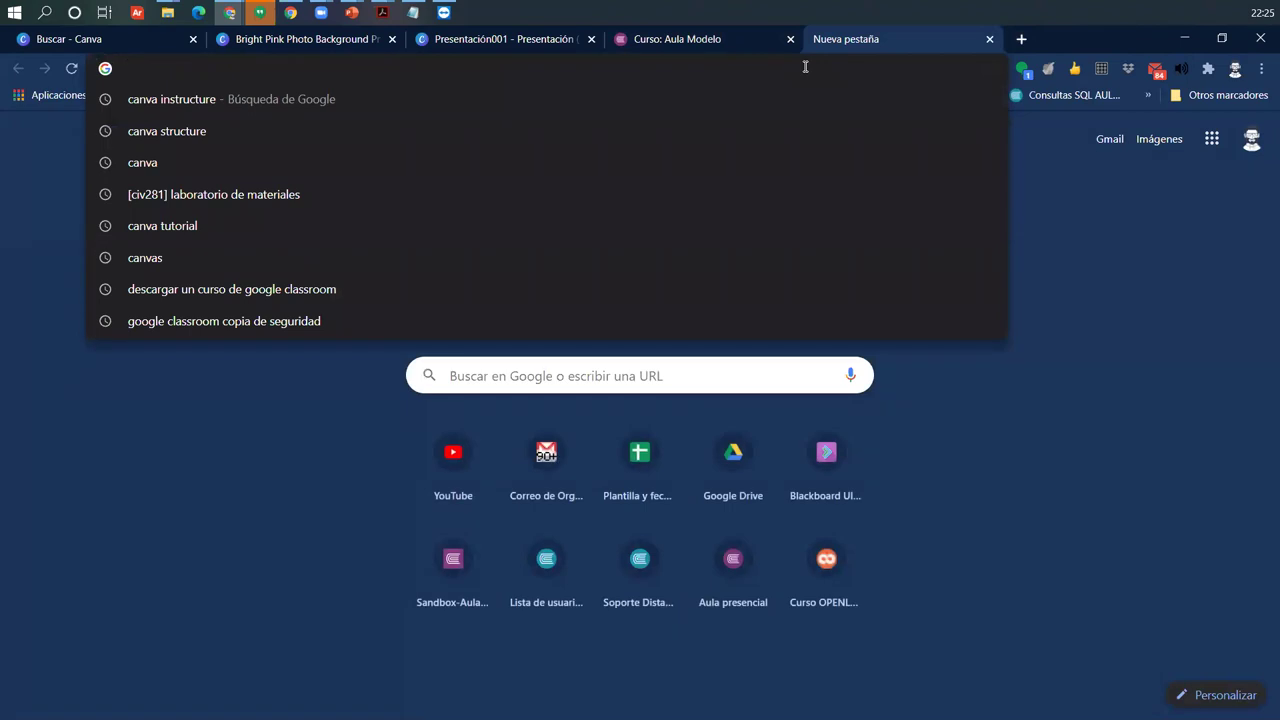
{"action": "type", "text": "youtub"}
{"action": "key", "text": "Return"}
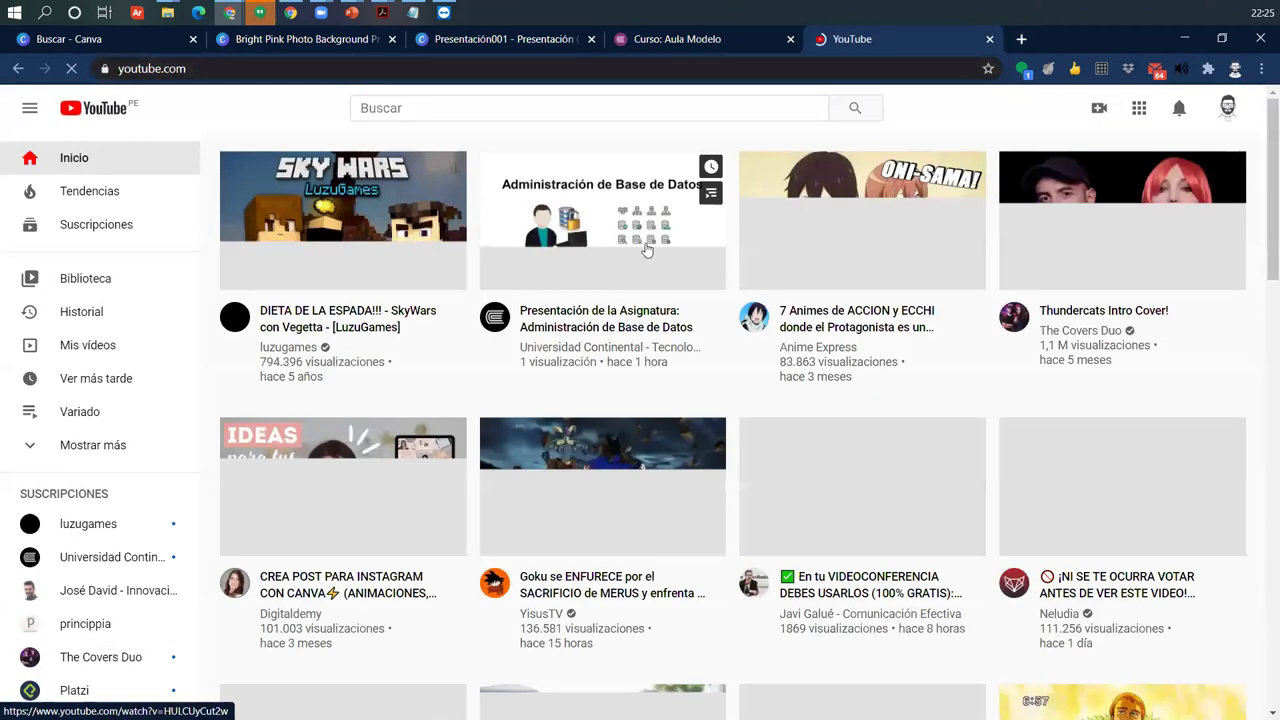
Step: Search 'universidad continental tecnologias' and open the Universidad Continental - Tecnologías Digitales channel
{"action": "left_click", "coordinate": [570, 105]}
{"action": "type", "text": "univer"}
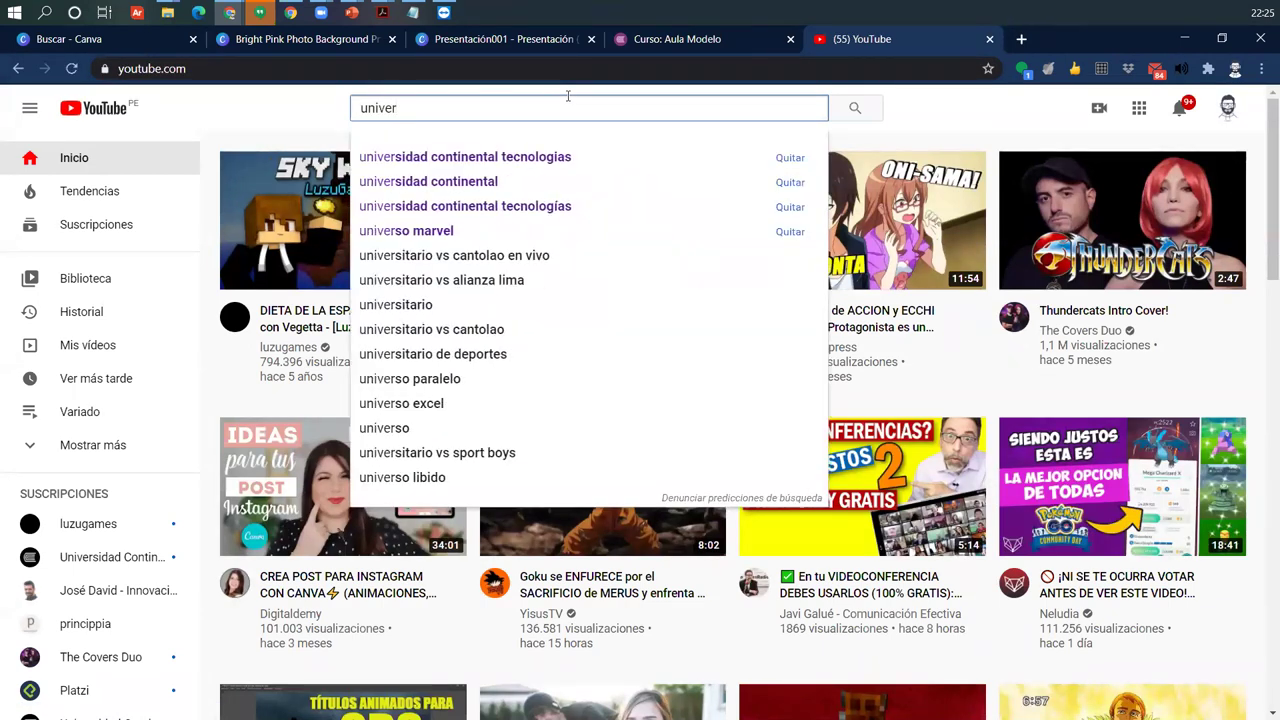
{"action": "key", "text": "Down"}
{"action": "key", "text": "Return"}
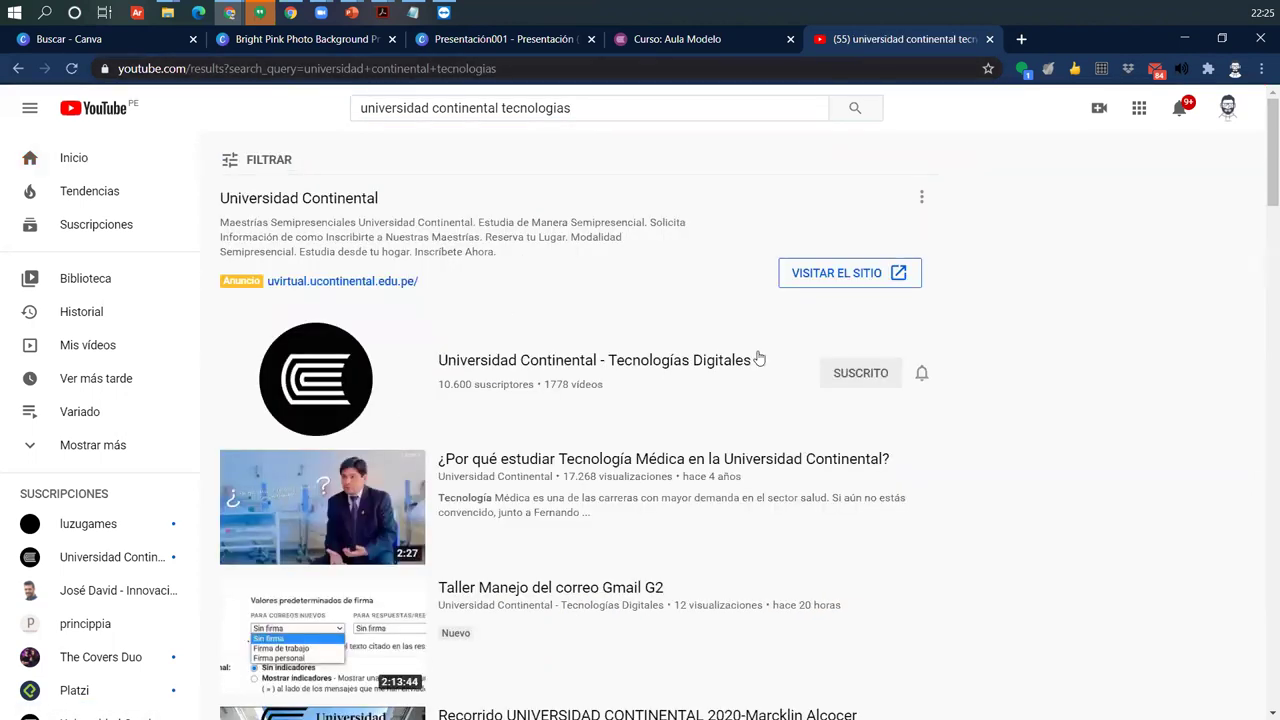
{"action": "left_click", "coordinate": [410, 402]}
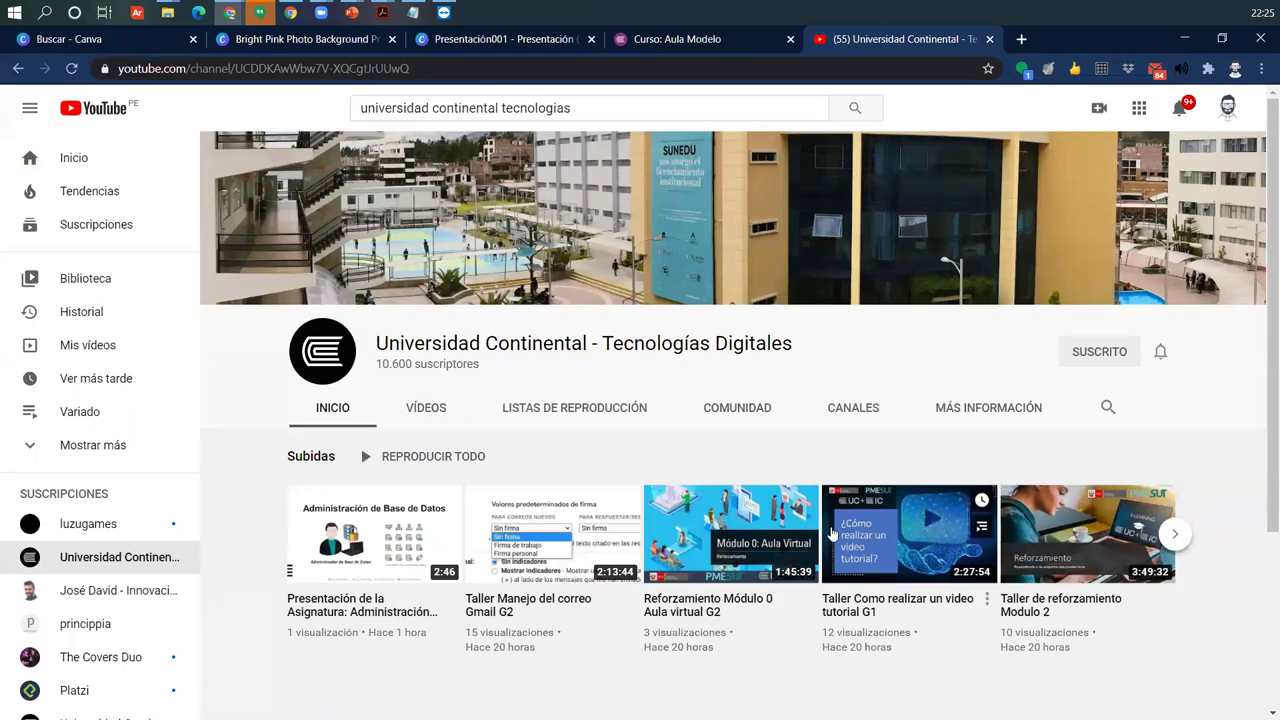
Step: Browse the channel's uploaded videos, then list its playlists such as PMESUT-MINEDU and Cálculo Diferencial
{"action": "left_click", "coordinate": [460, 424]}
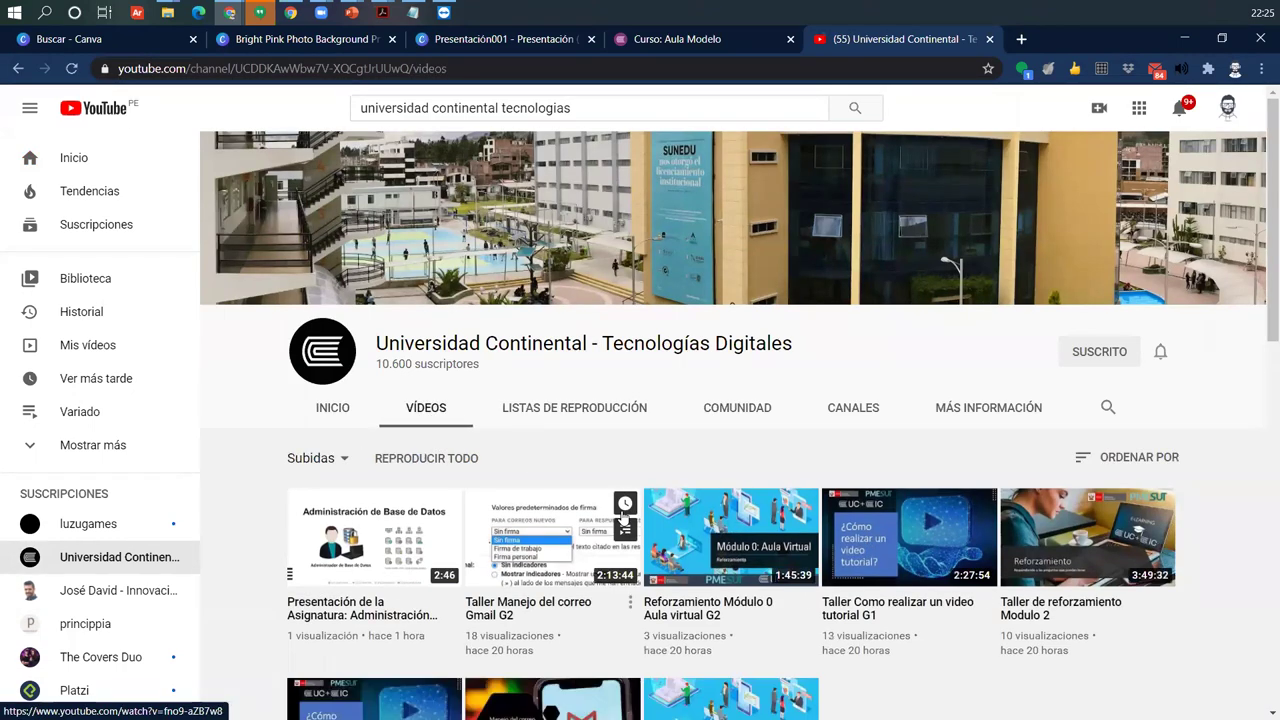
{"action": "scroll", "coordinate": [622, 517], "scroll_direction": "down", "scroll_amount": 3}
{"action": "scroll", "coordinate": [625, 512], "scroll_direction": "down", "scroll_amount": 1}
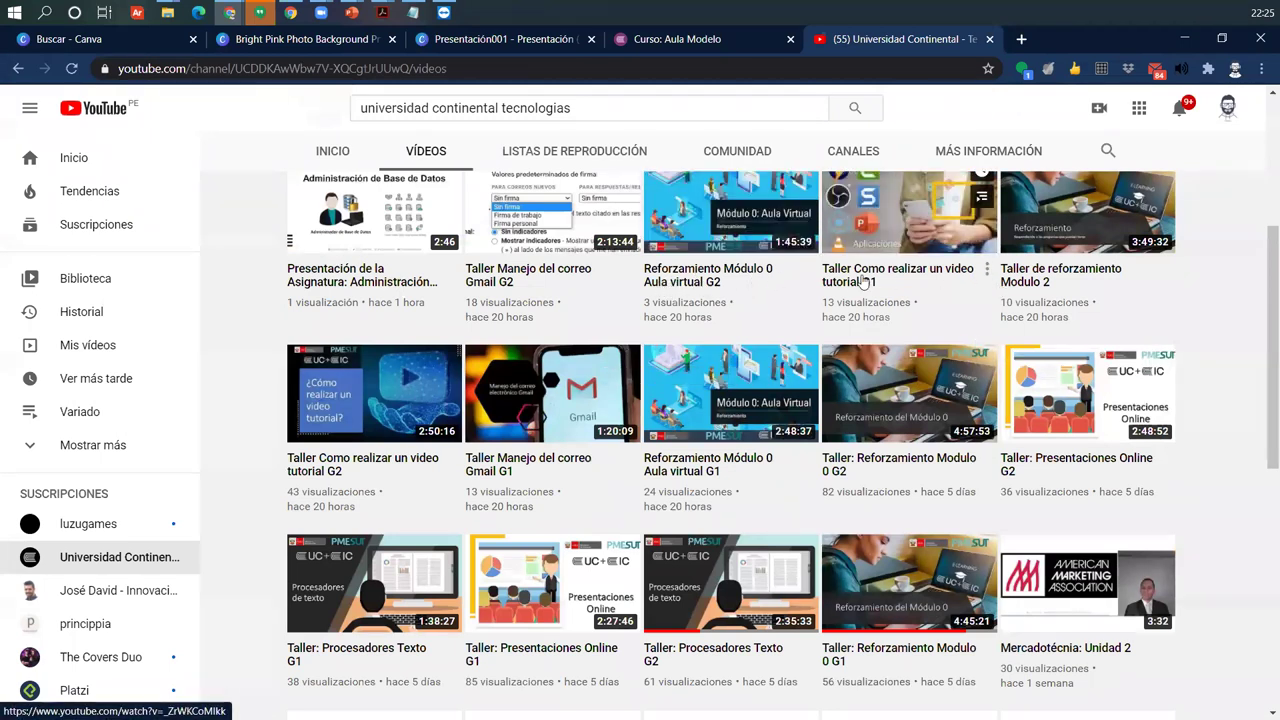
{"action": "scroll", "coordinate": [1030, 338], "scroll_direction": "up", "scroll_amount": 1}
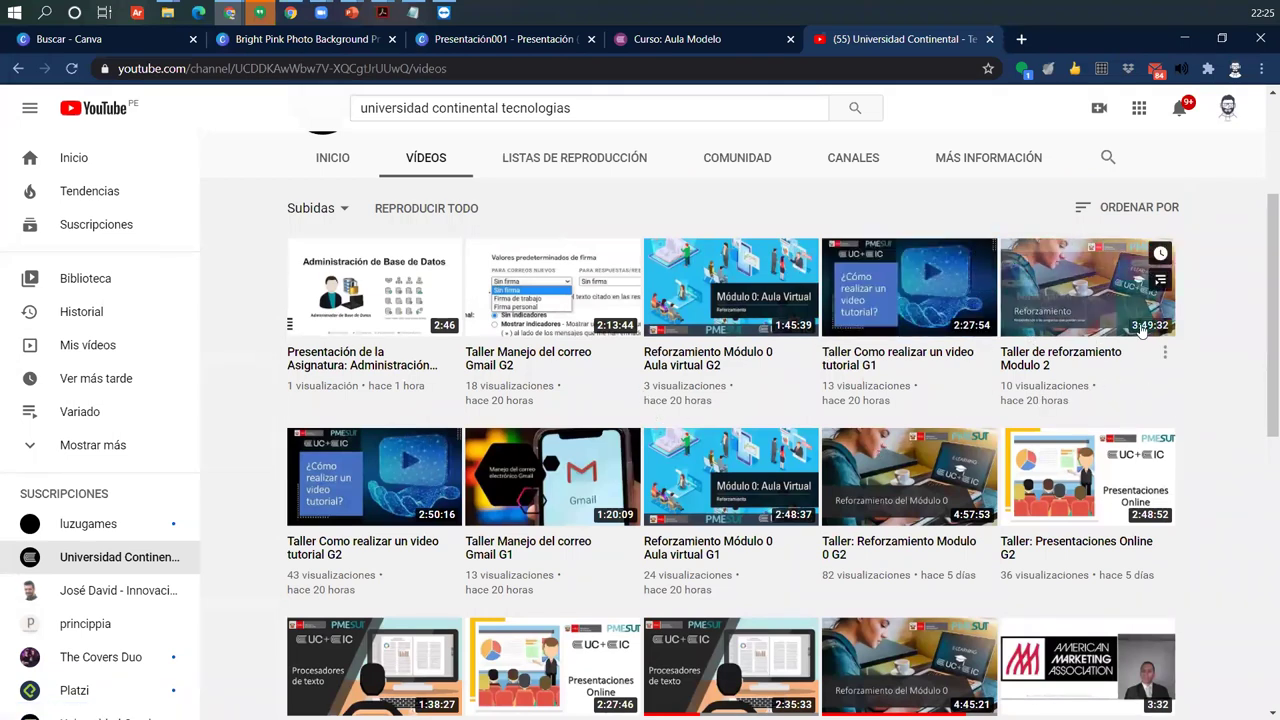
{"action": "scroll", "coordinate": [403, 383], "scroll_direction": "down", "scroll_amount": 1}
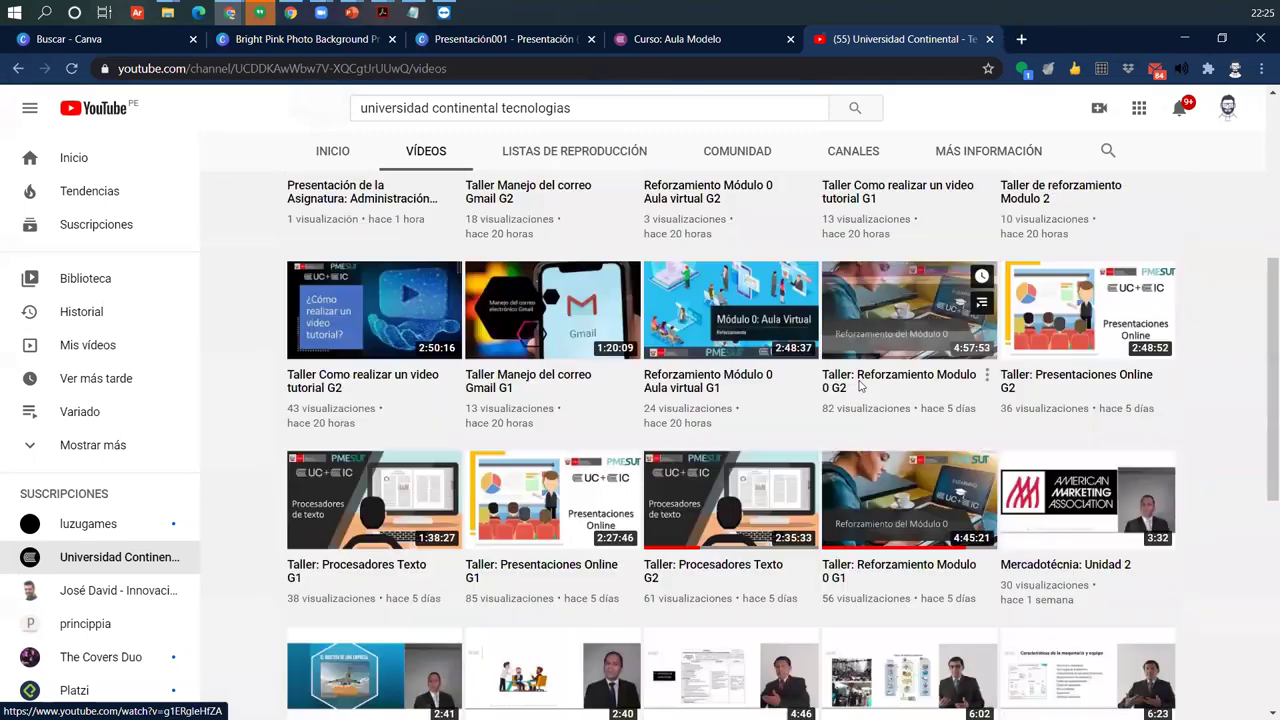
{"action": "scroll", "coordinate": [983, 312], "scroll_direction": "up", "scroll_amount": 1}
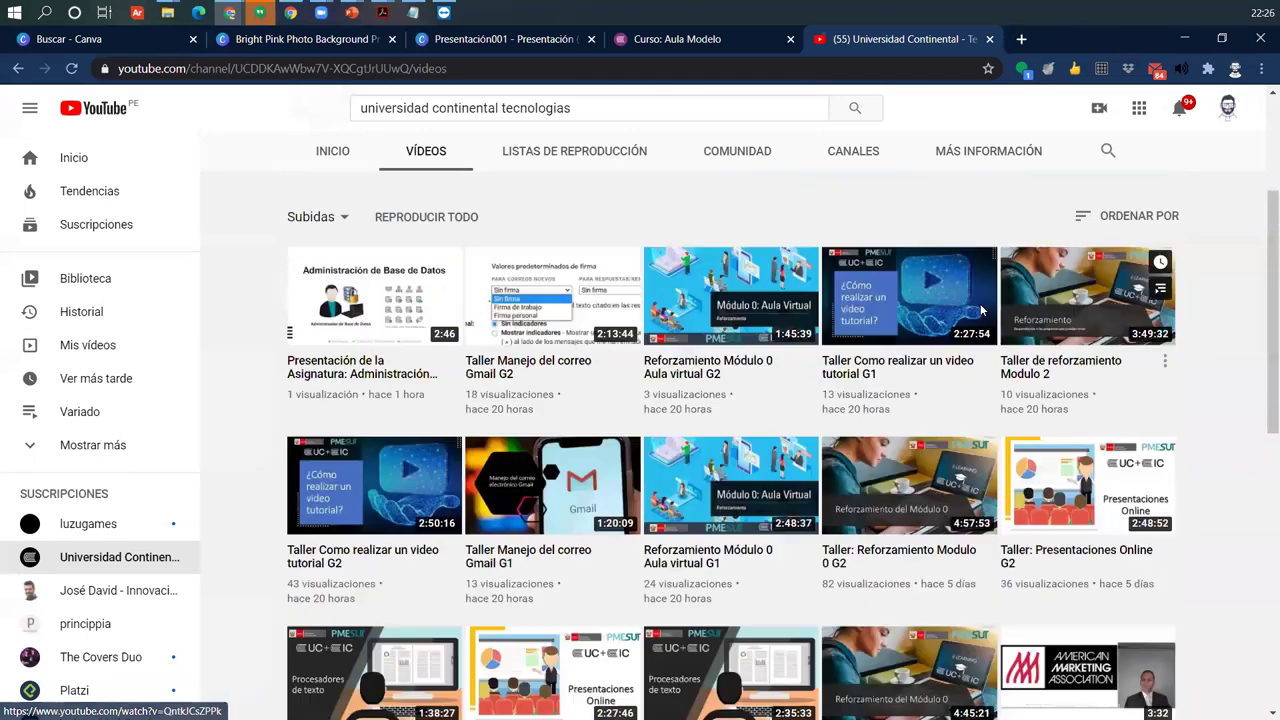
{"action": "scroll", "coordinate": [400, 395], "scroll_direction": "up", "scroll_amount": 3}
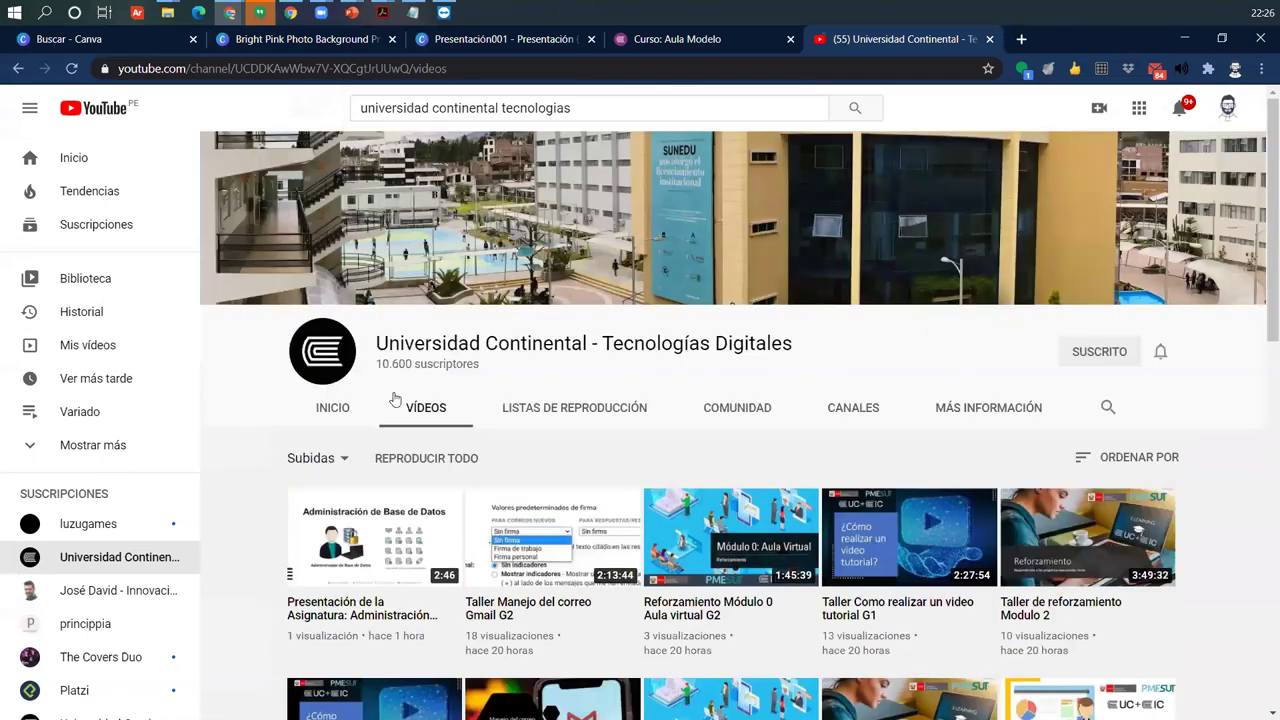
{"action": "left_click", "coordinate": [607, 412]}
{"action": "scroll", "coordinate": [608, 427], "scroll_direction": "down", "scroll_amount": 3}
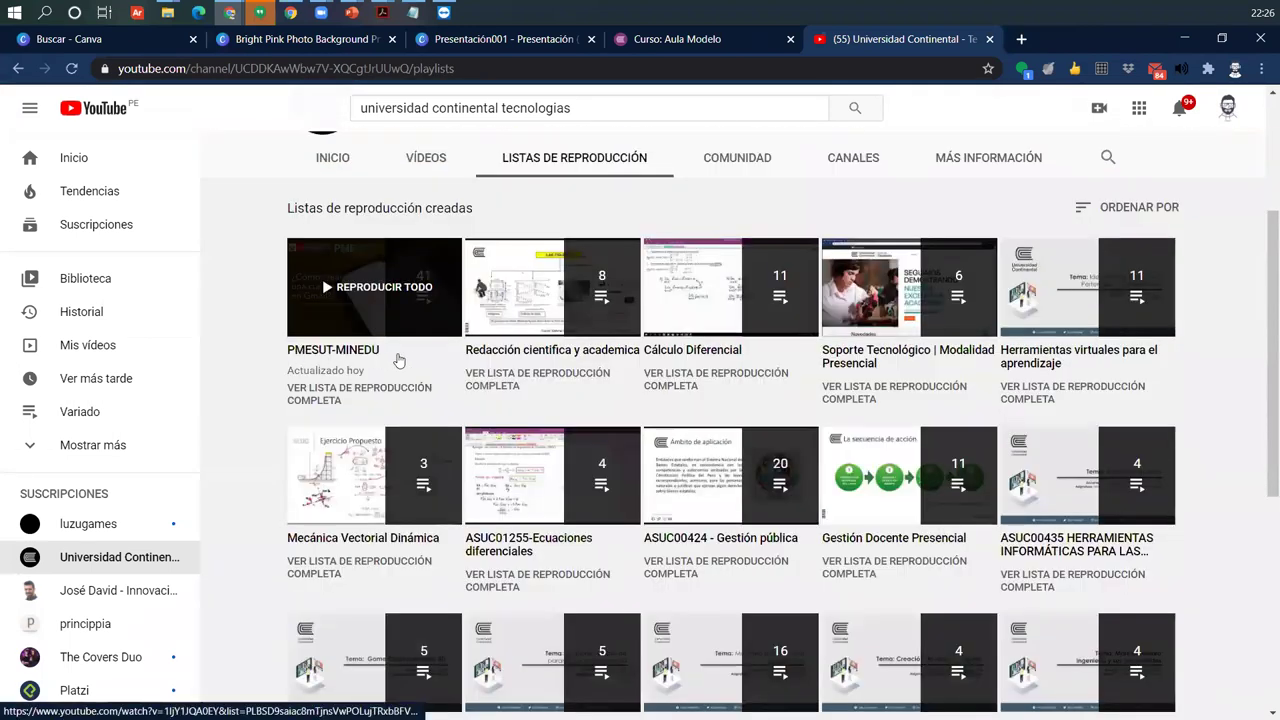
Step: Review the 41 videos of the PMESUT-MINEDU playlist, then close the YouTube tab
{"action": "left_click", "coordinate": [351, 352]}
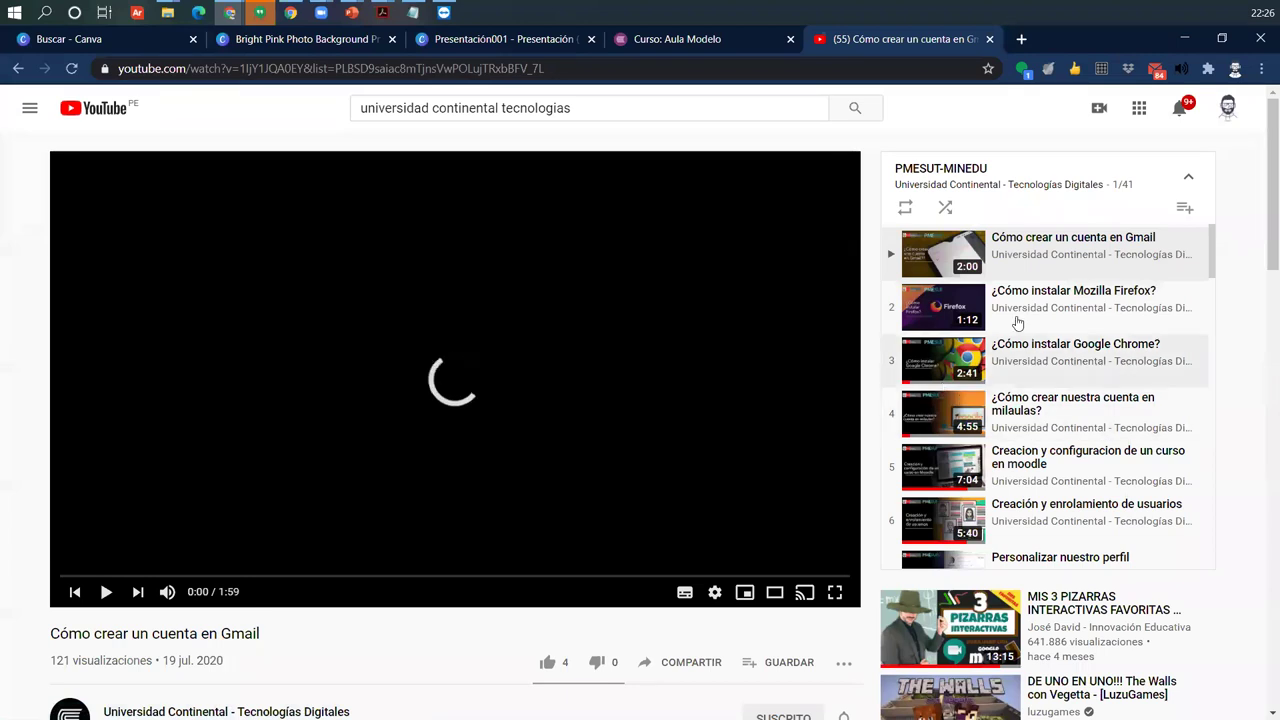
{"action": "scroll", "coordinate": [1063, 251], "scroll_direction": "down", "scroll_amount": 5}
{"action": "scroll", "coordinate": [1063, 251], "scroll_direction": "down", "scroll_amount": 3}
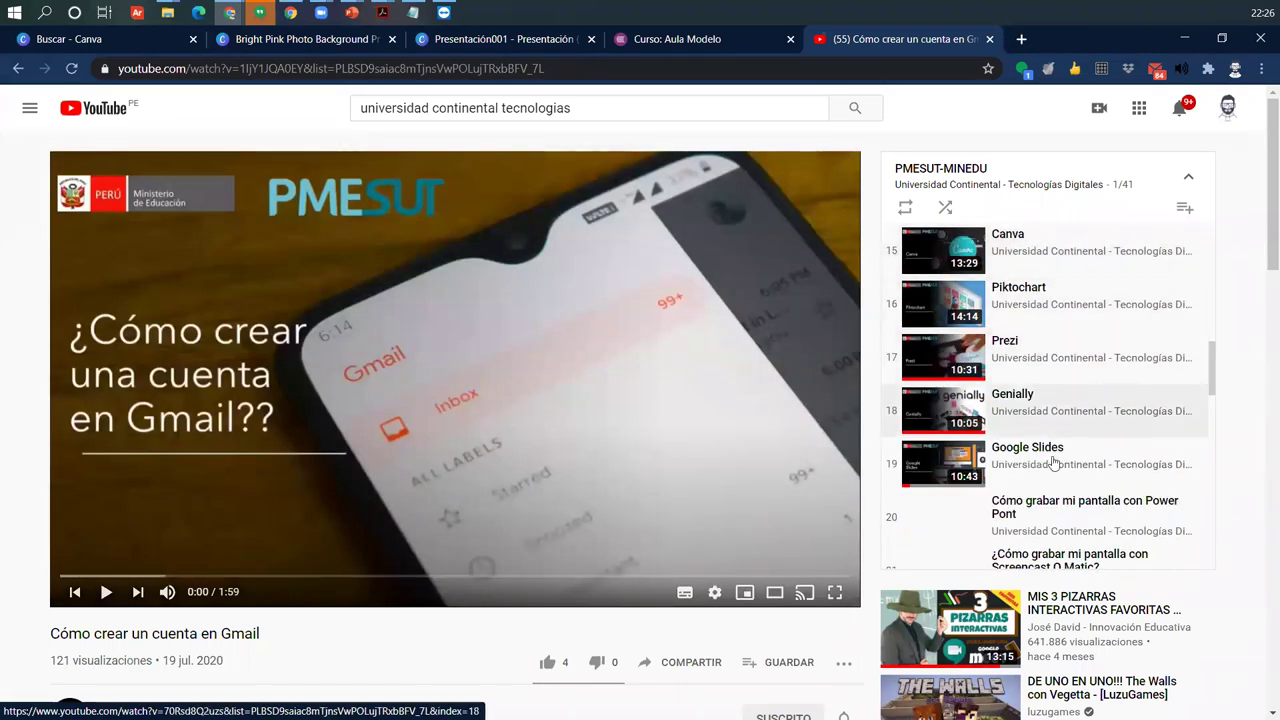
{"action": "scroll", "coordinate": [1110, 420], "scroll_direction": "down", "scroll_amount": 1}
{"action": "scroll", "coordinate": [1060, 410], "scroll_direction": "down", "scroll_amount": 4}
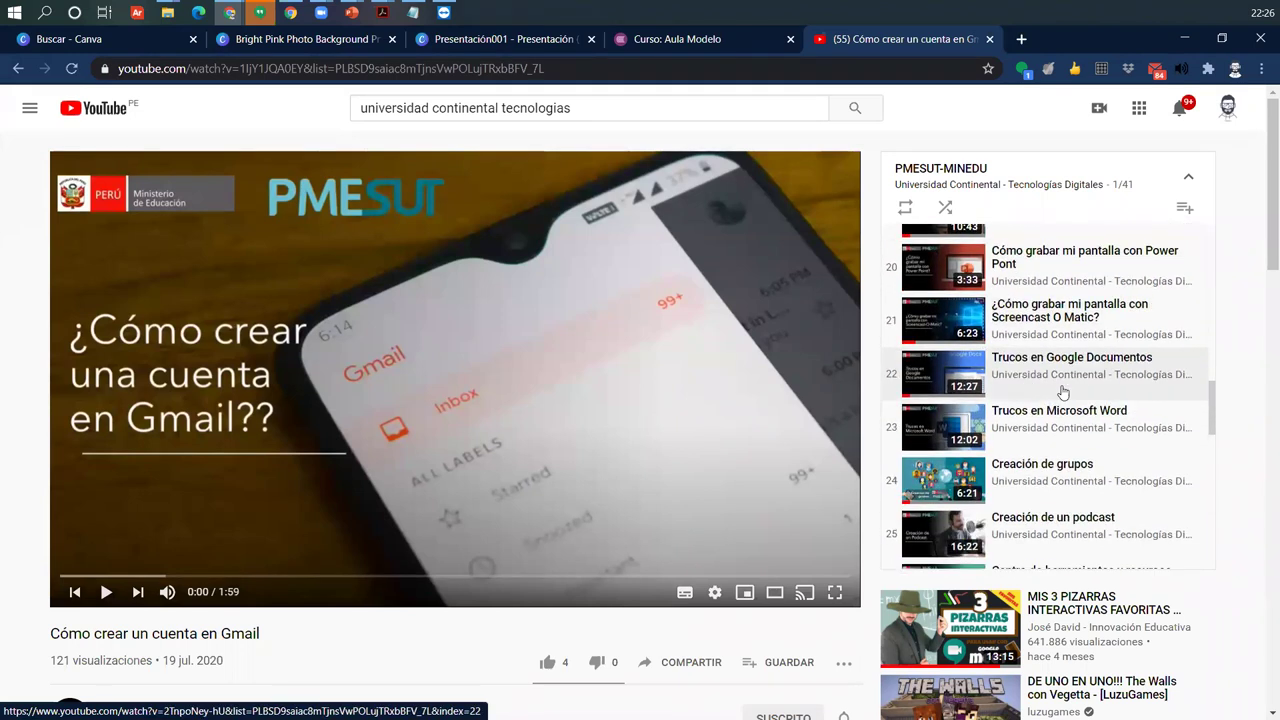
{"action": "scroll", "coordinate": [1022, 398], "scroll_direction": "down", "scroll_amount": 4}
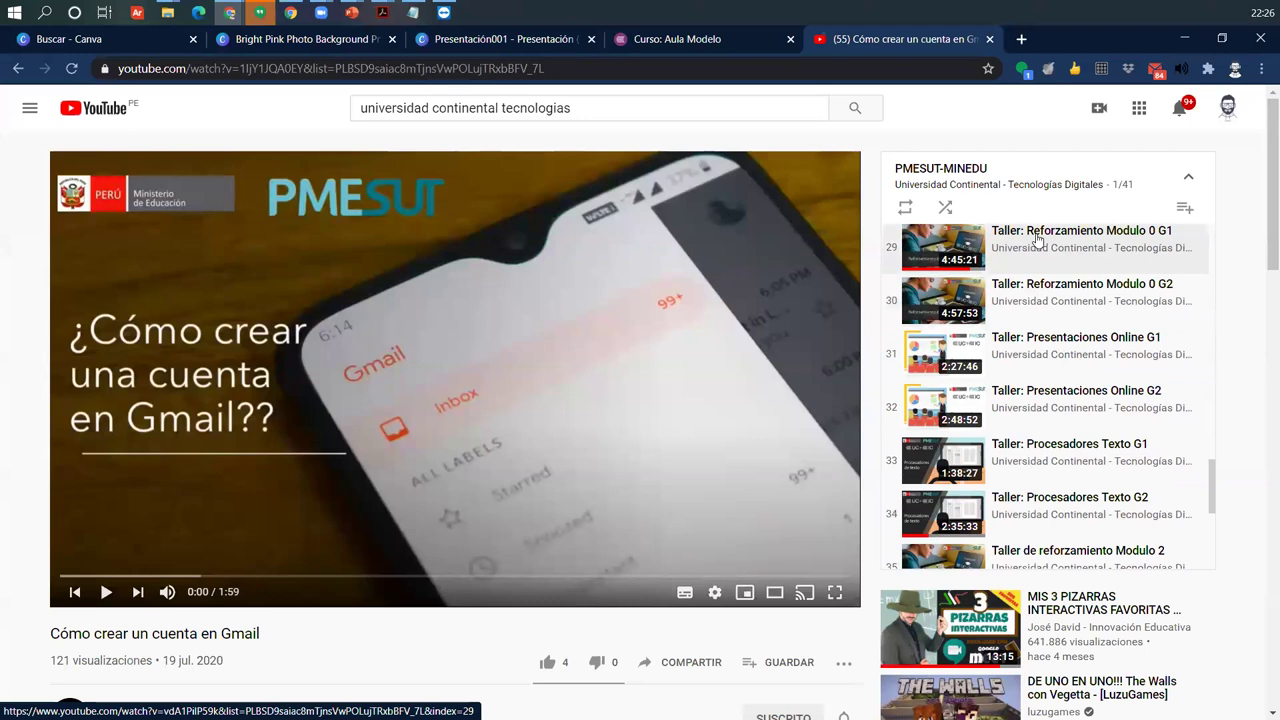
{"action": "scroll", "coordinate": [1032, 418], "scroll_direction": "down", "scroll_amount": 2}
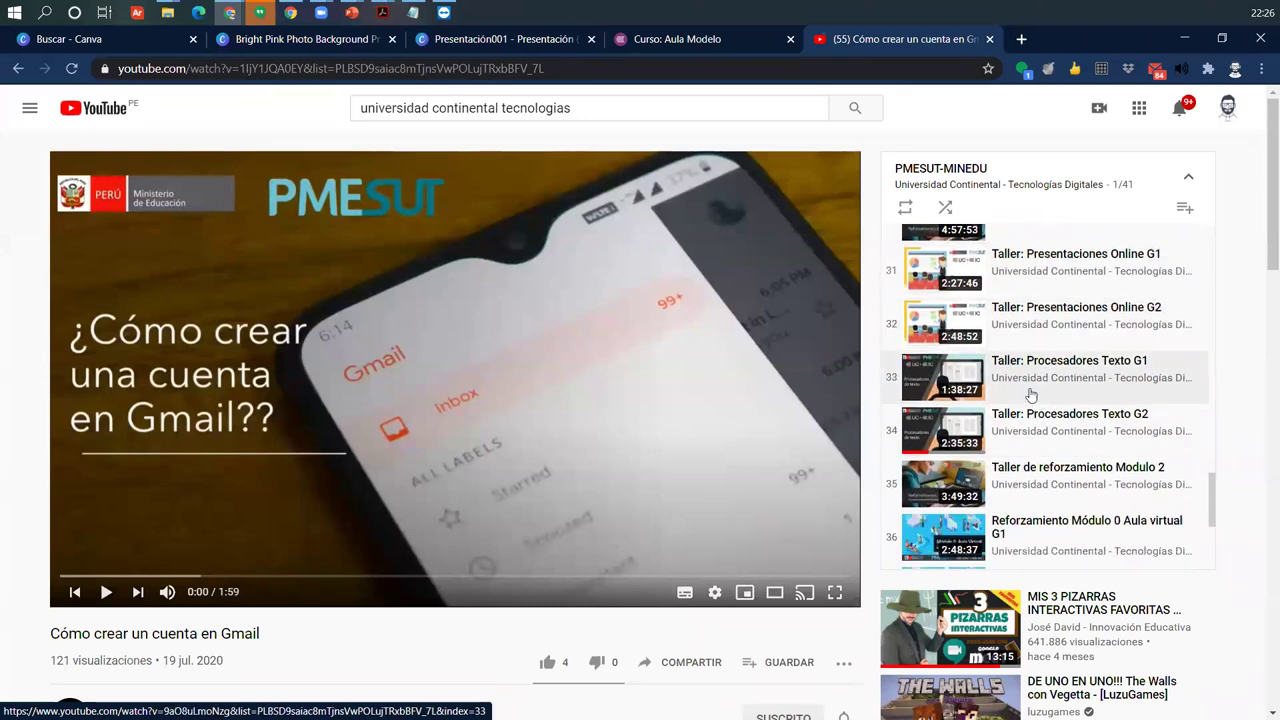
{"action": "scroll", "coordinate": [1028, 427], "scroll_direction": "down", "scroll_amount": 3}
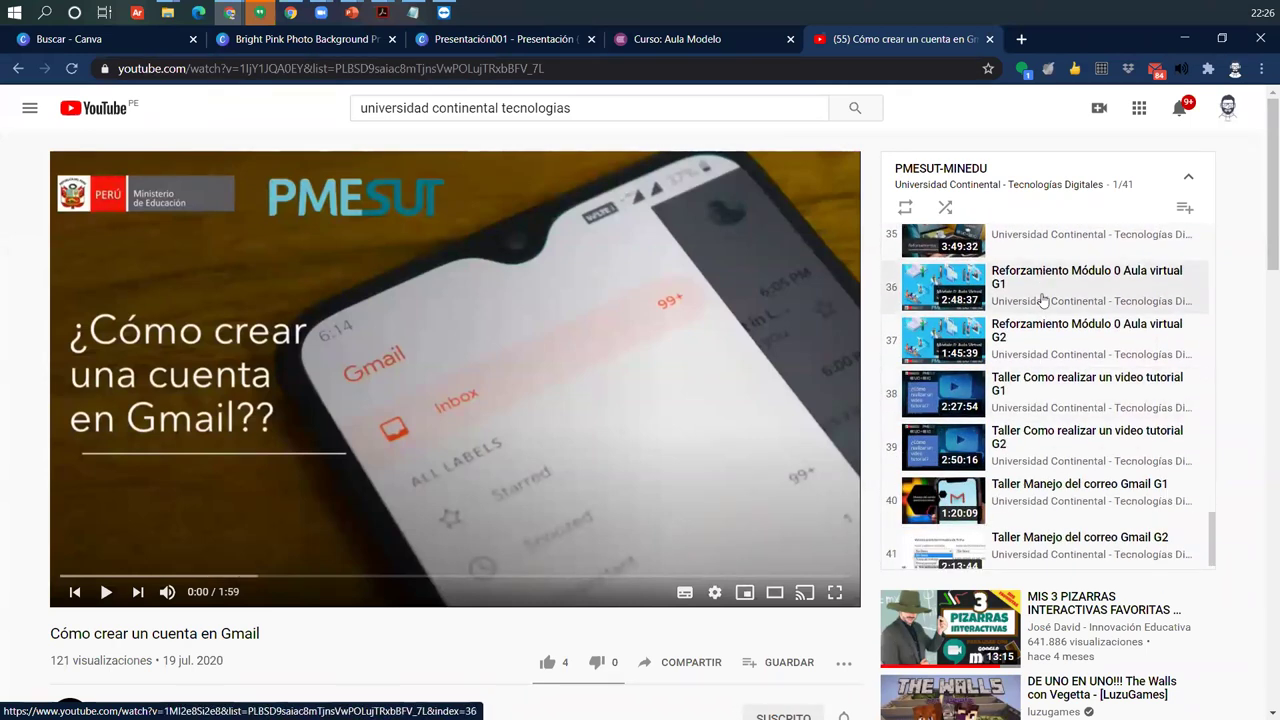
{"action": "scroll", "coordinate": [1036, 410], "scroll_direction": "down", "scroll_amount": 1}
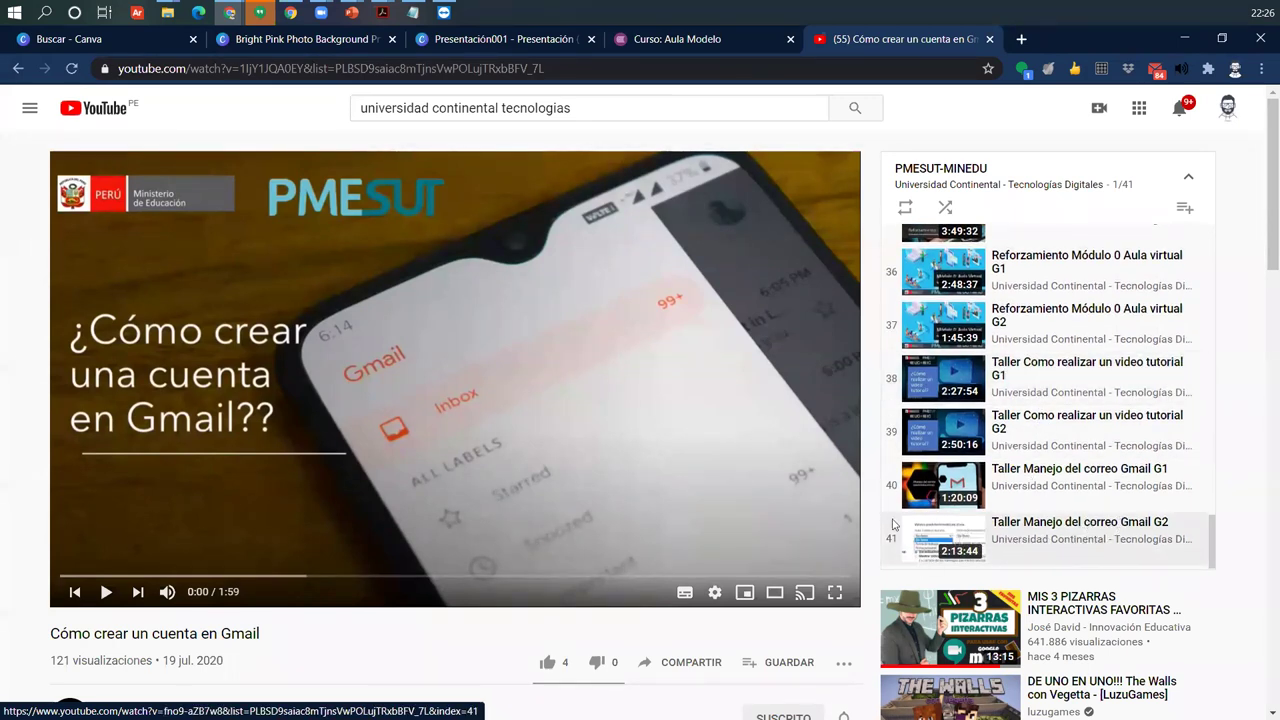
{"action": "left_click", "coordinate": [990, 39]}
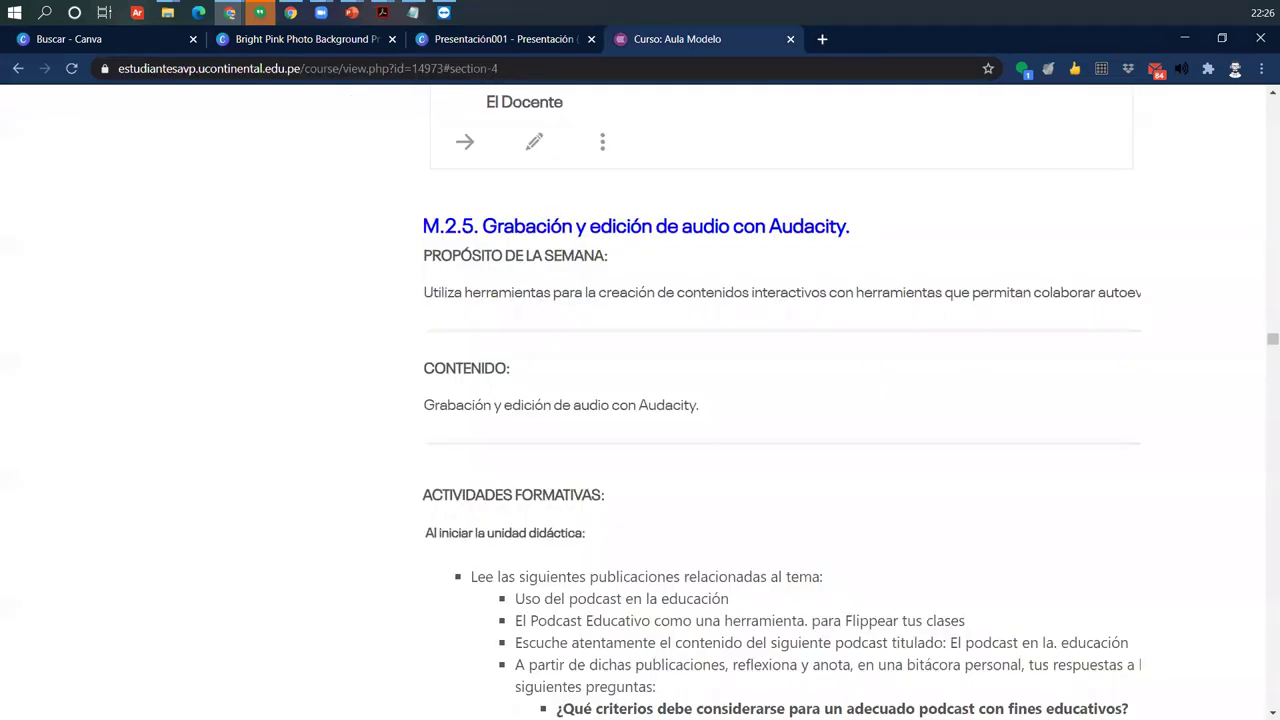